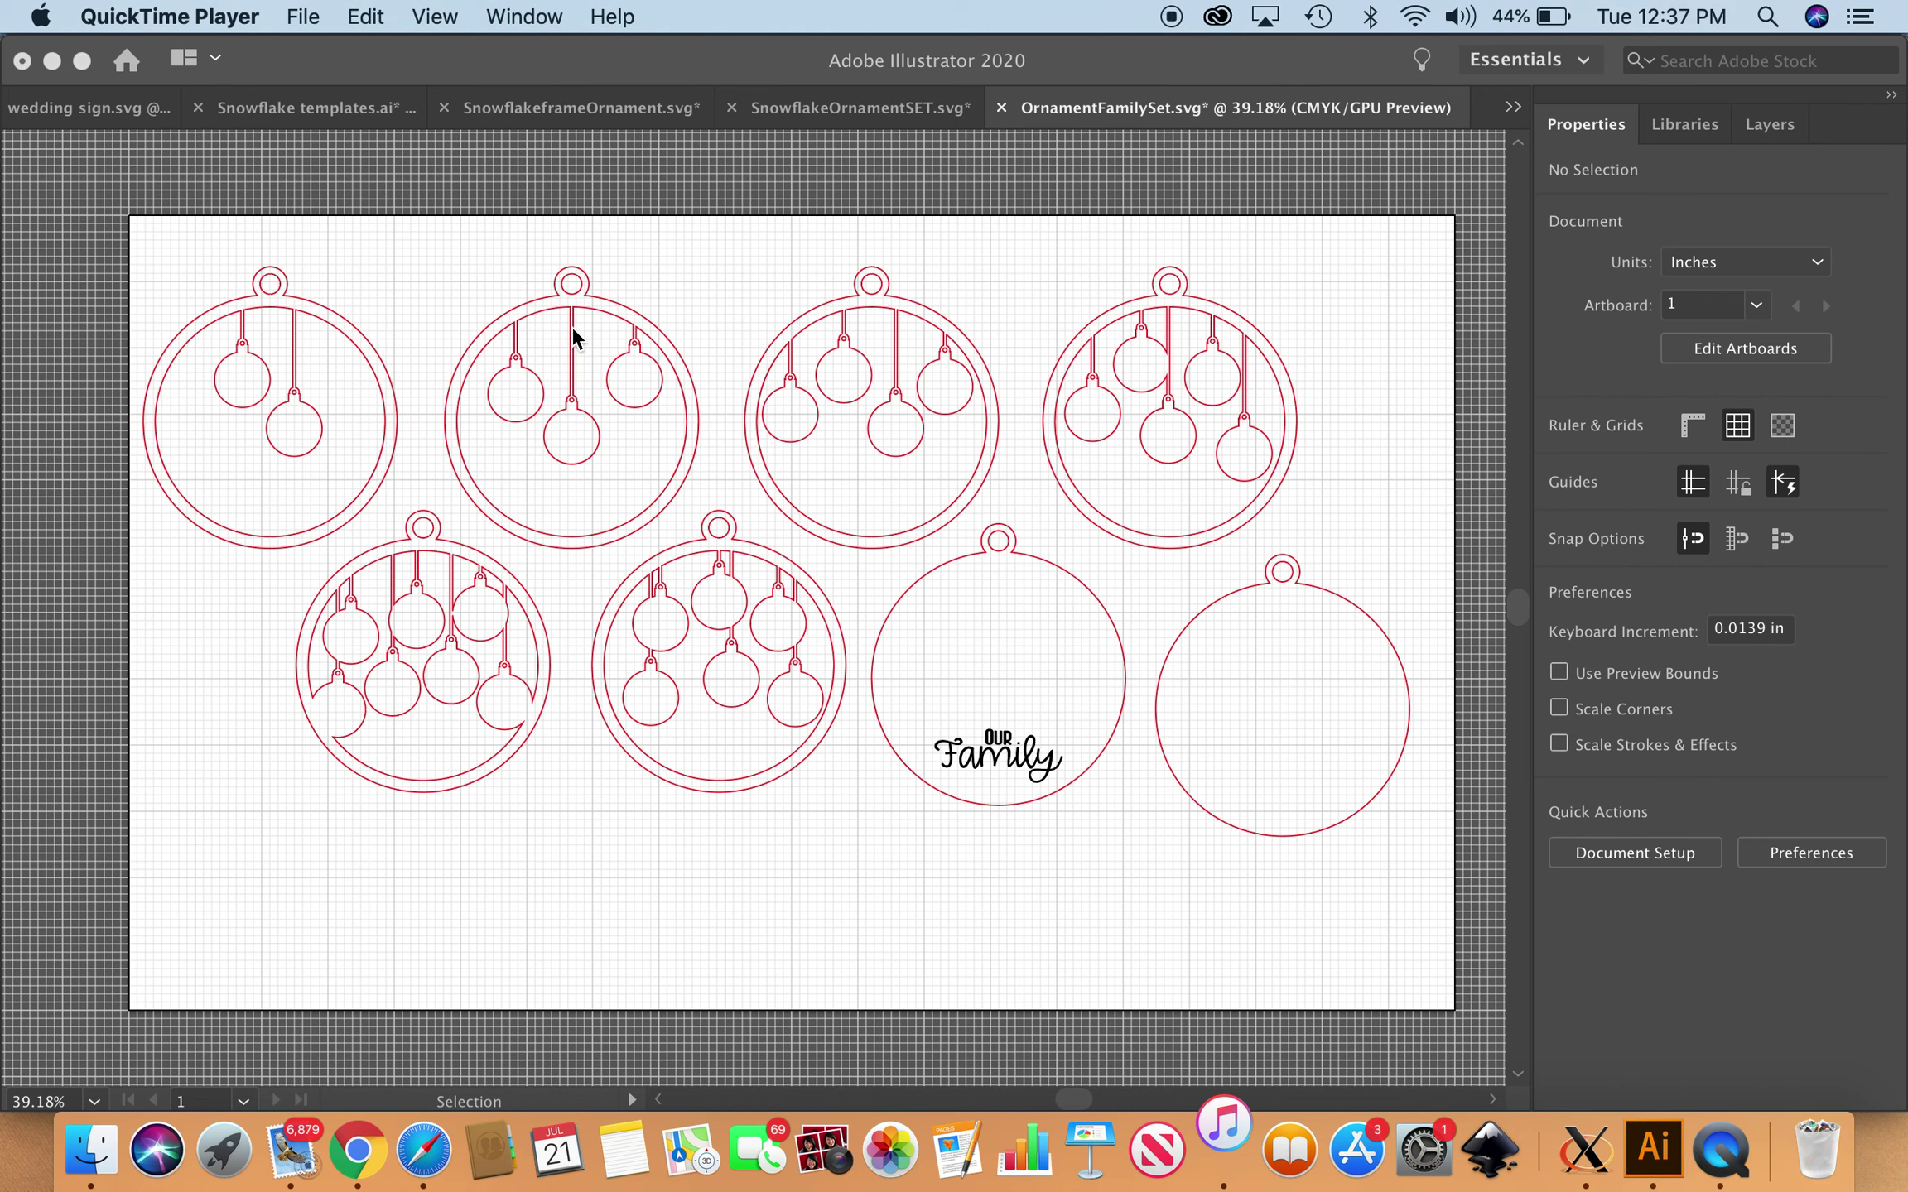
Make the Illustrator window with OrnamentFamilySet.svg the active application.
left_click(465, 304)
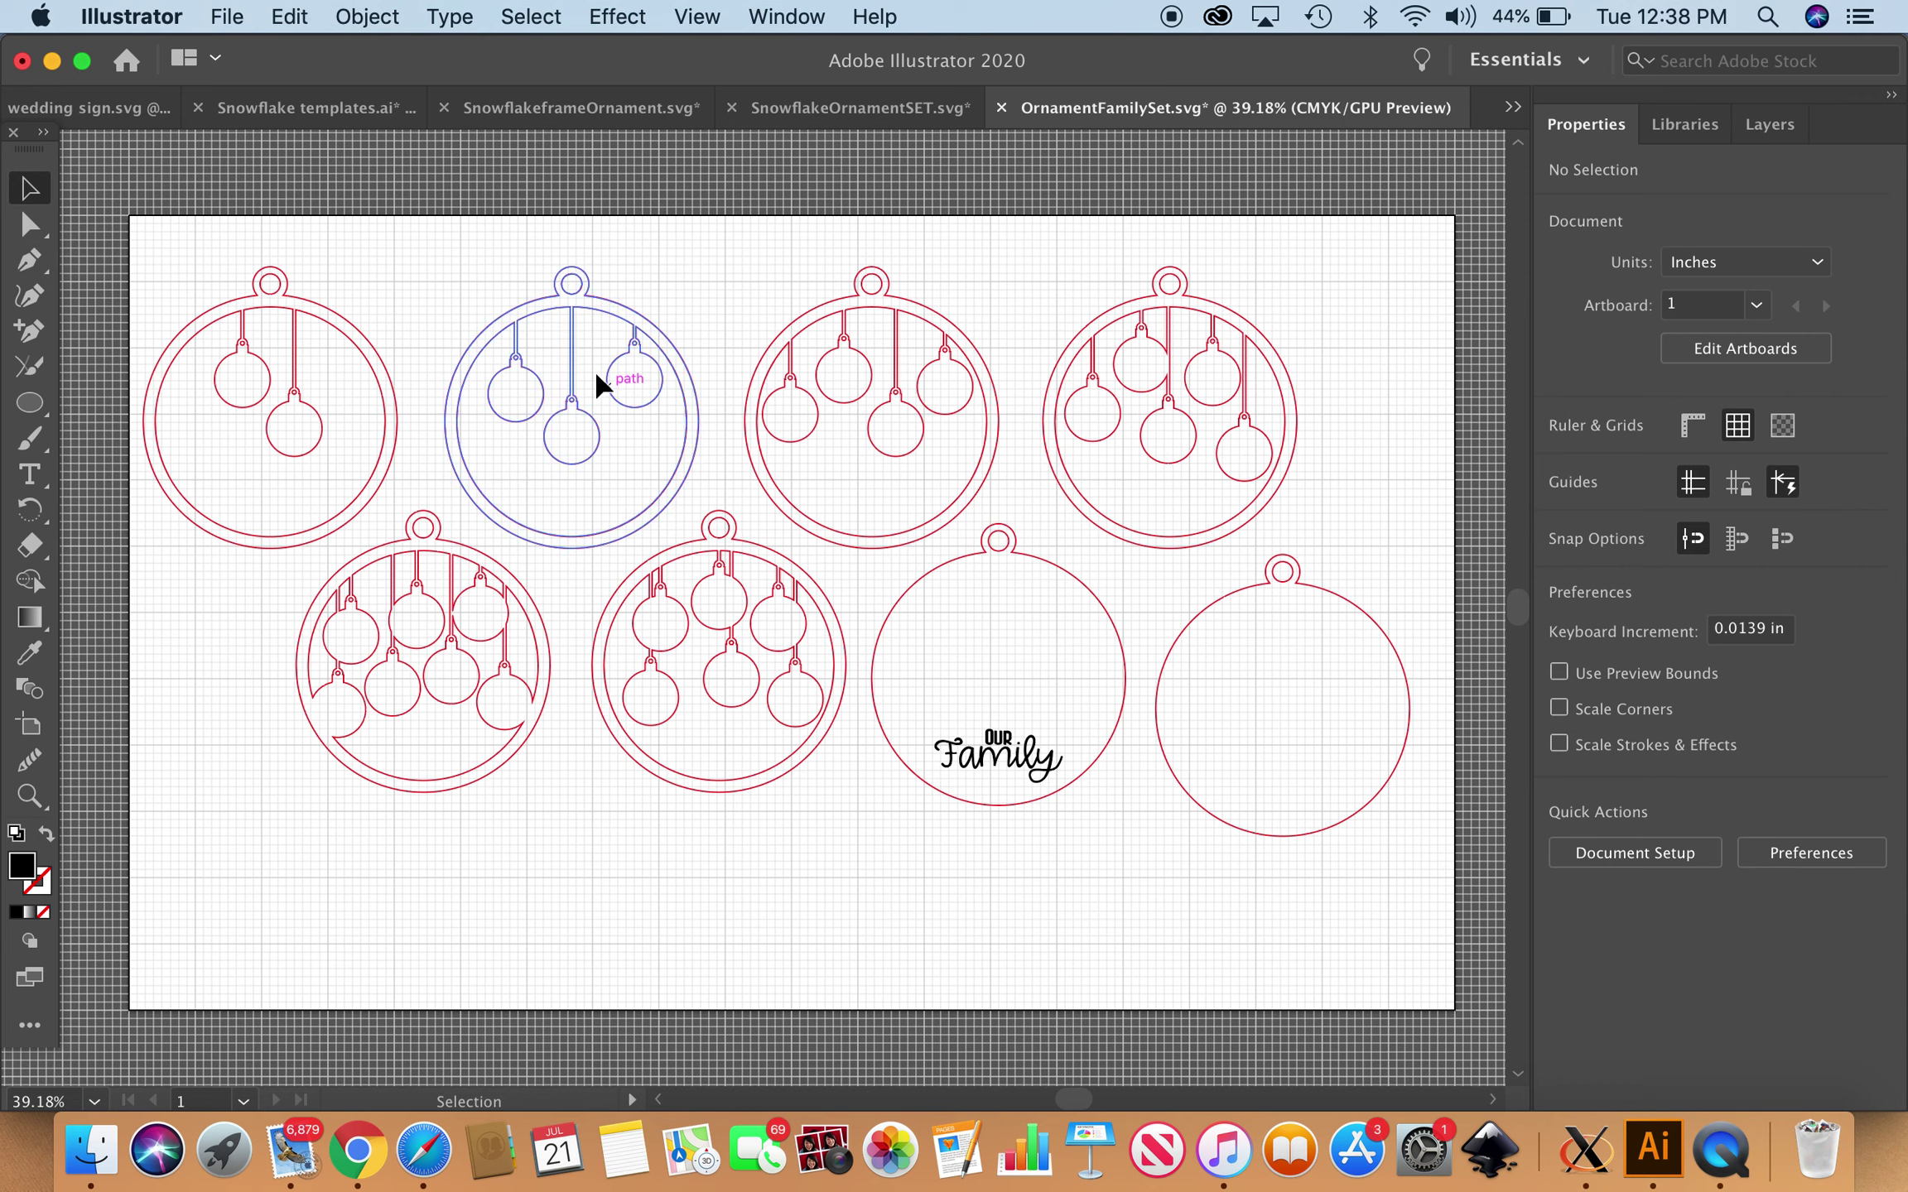
scroll(554, 352, "up", 3)
Zoom in on the three-bauble ornament and switch to the Type tool.
scroll(554, 352, "up", 6)
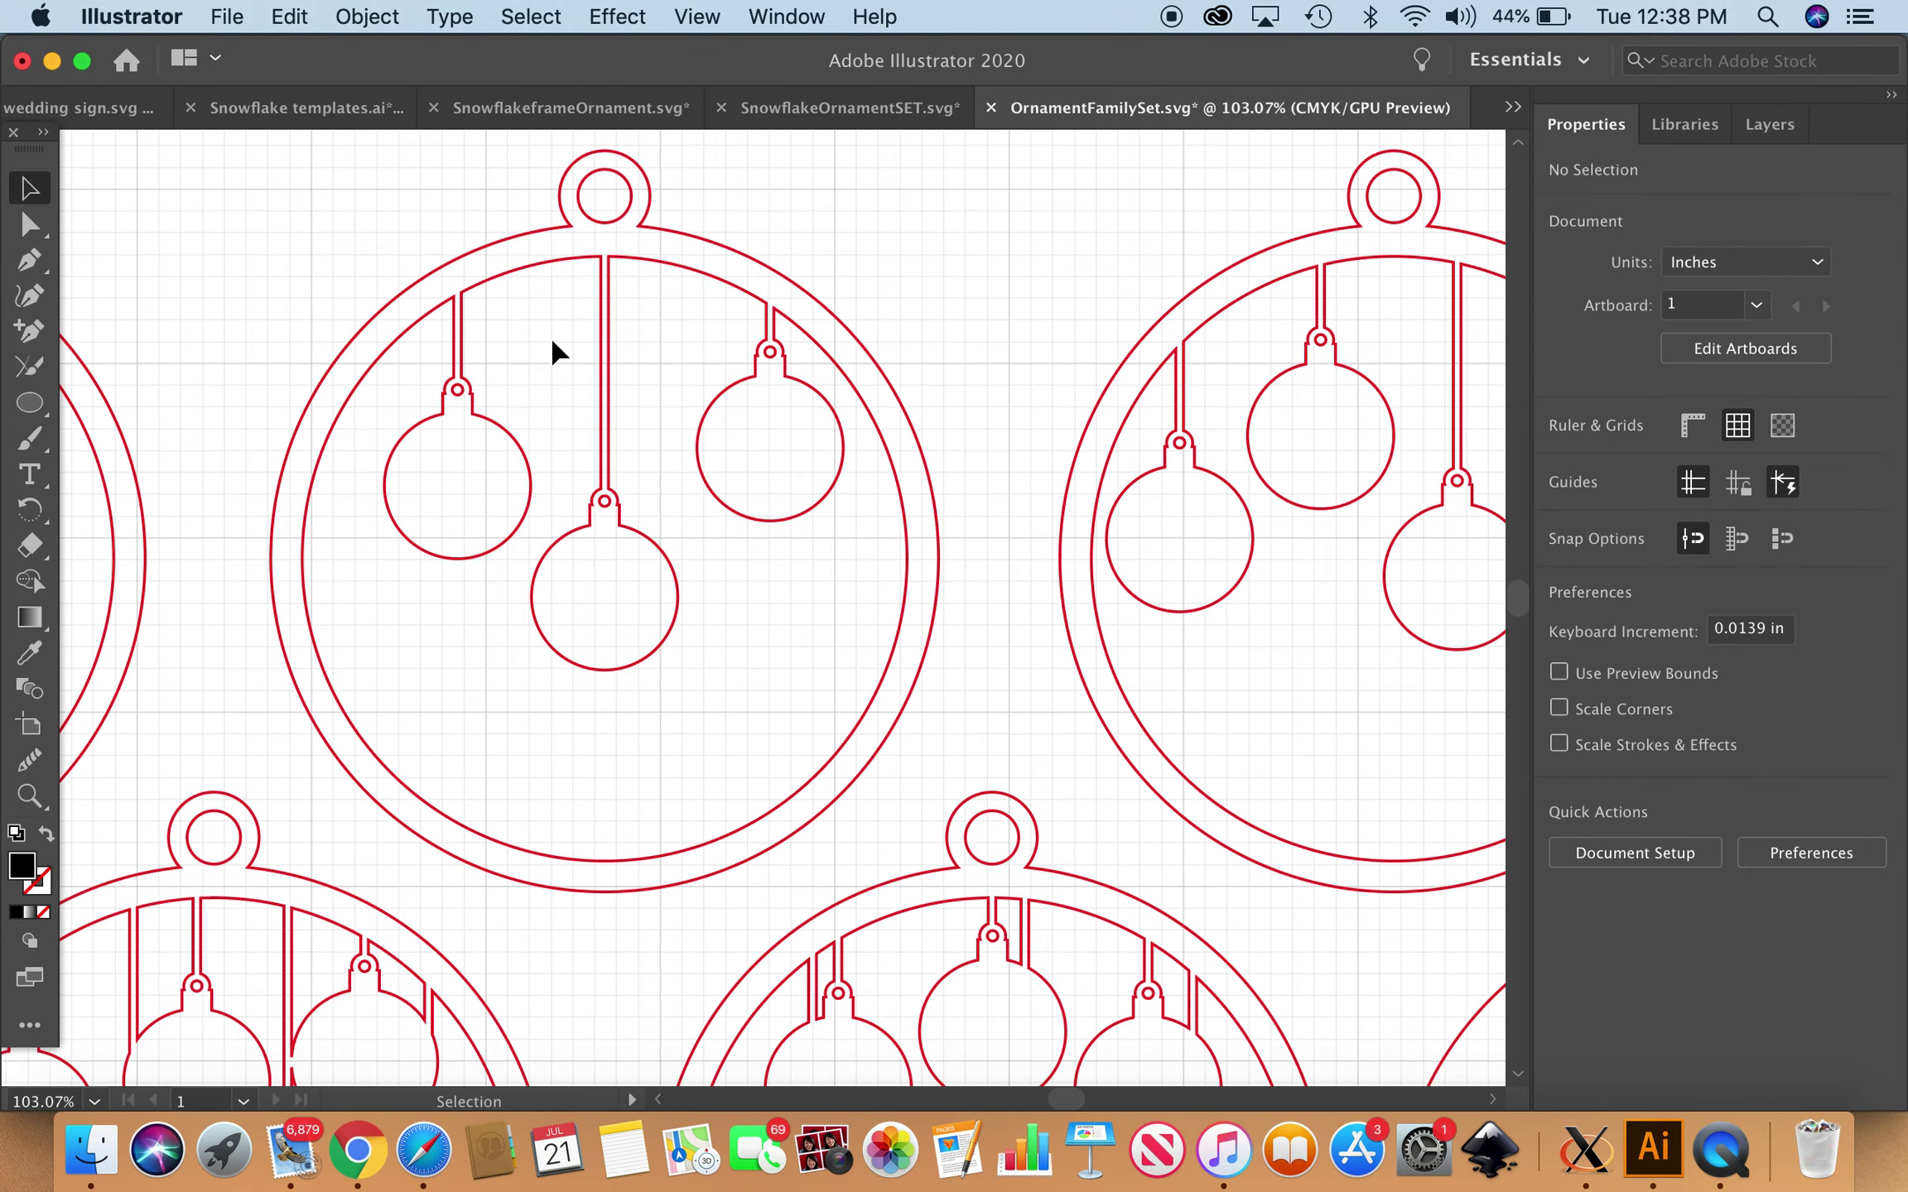
scroll(554, 352, "up", 1)
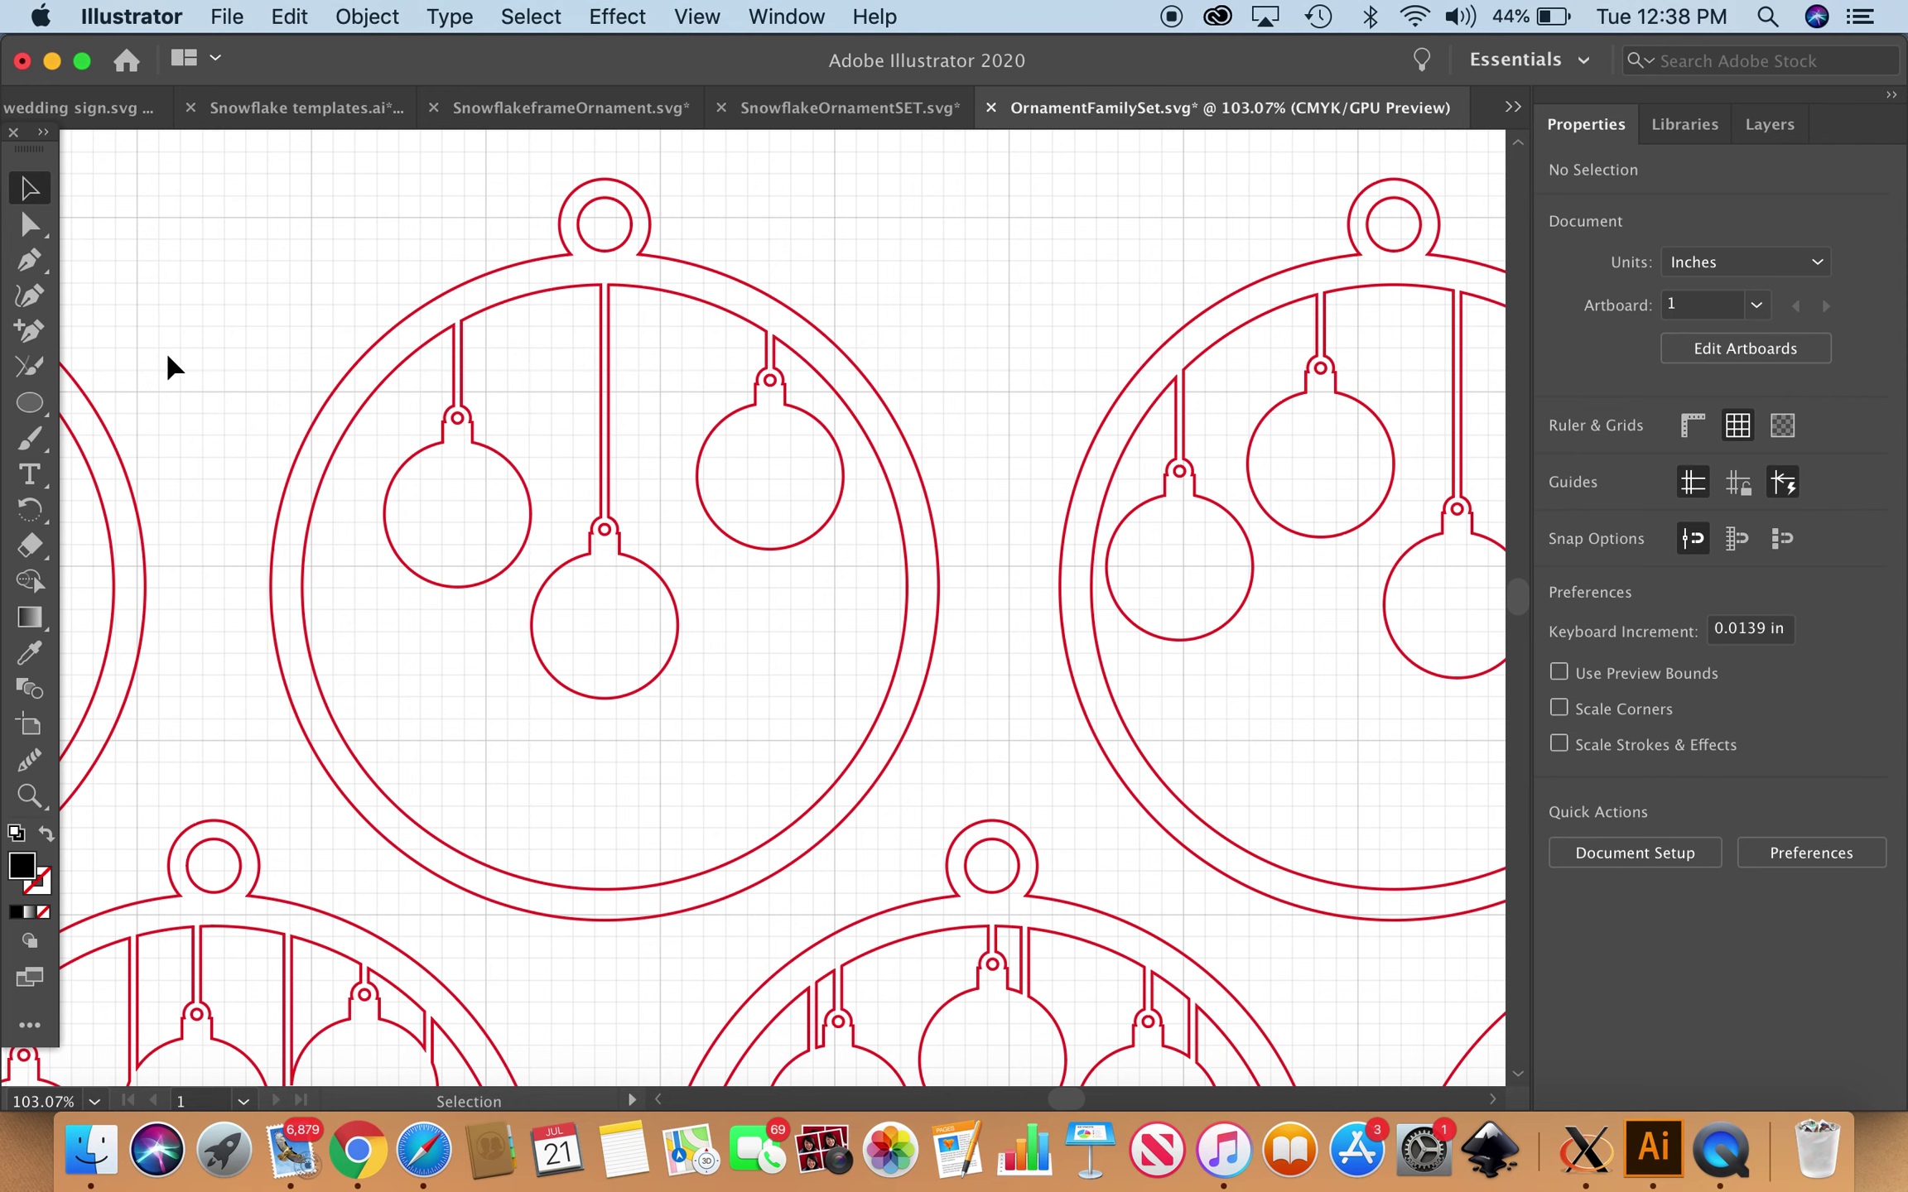
left_click(30, 476)
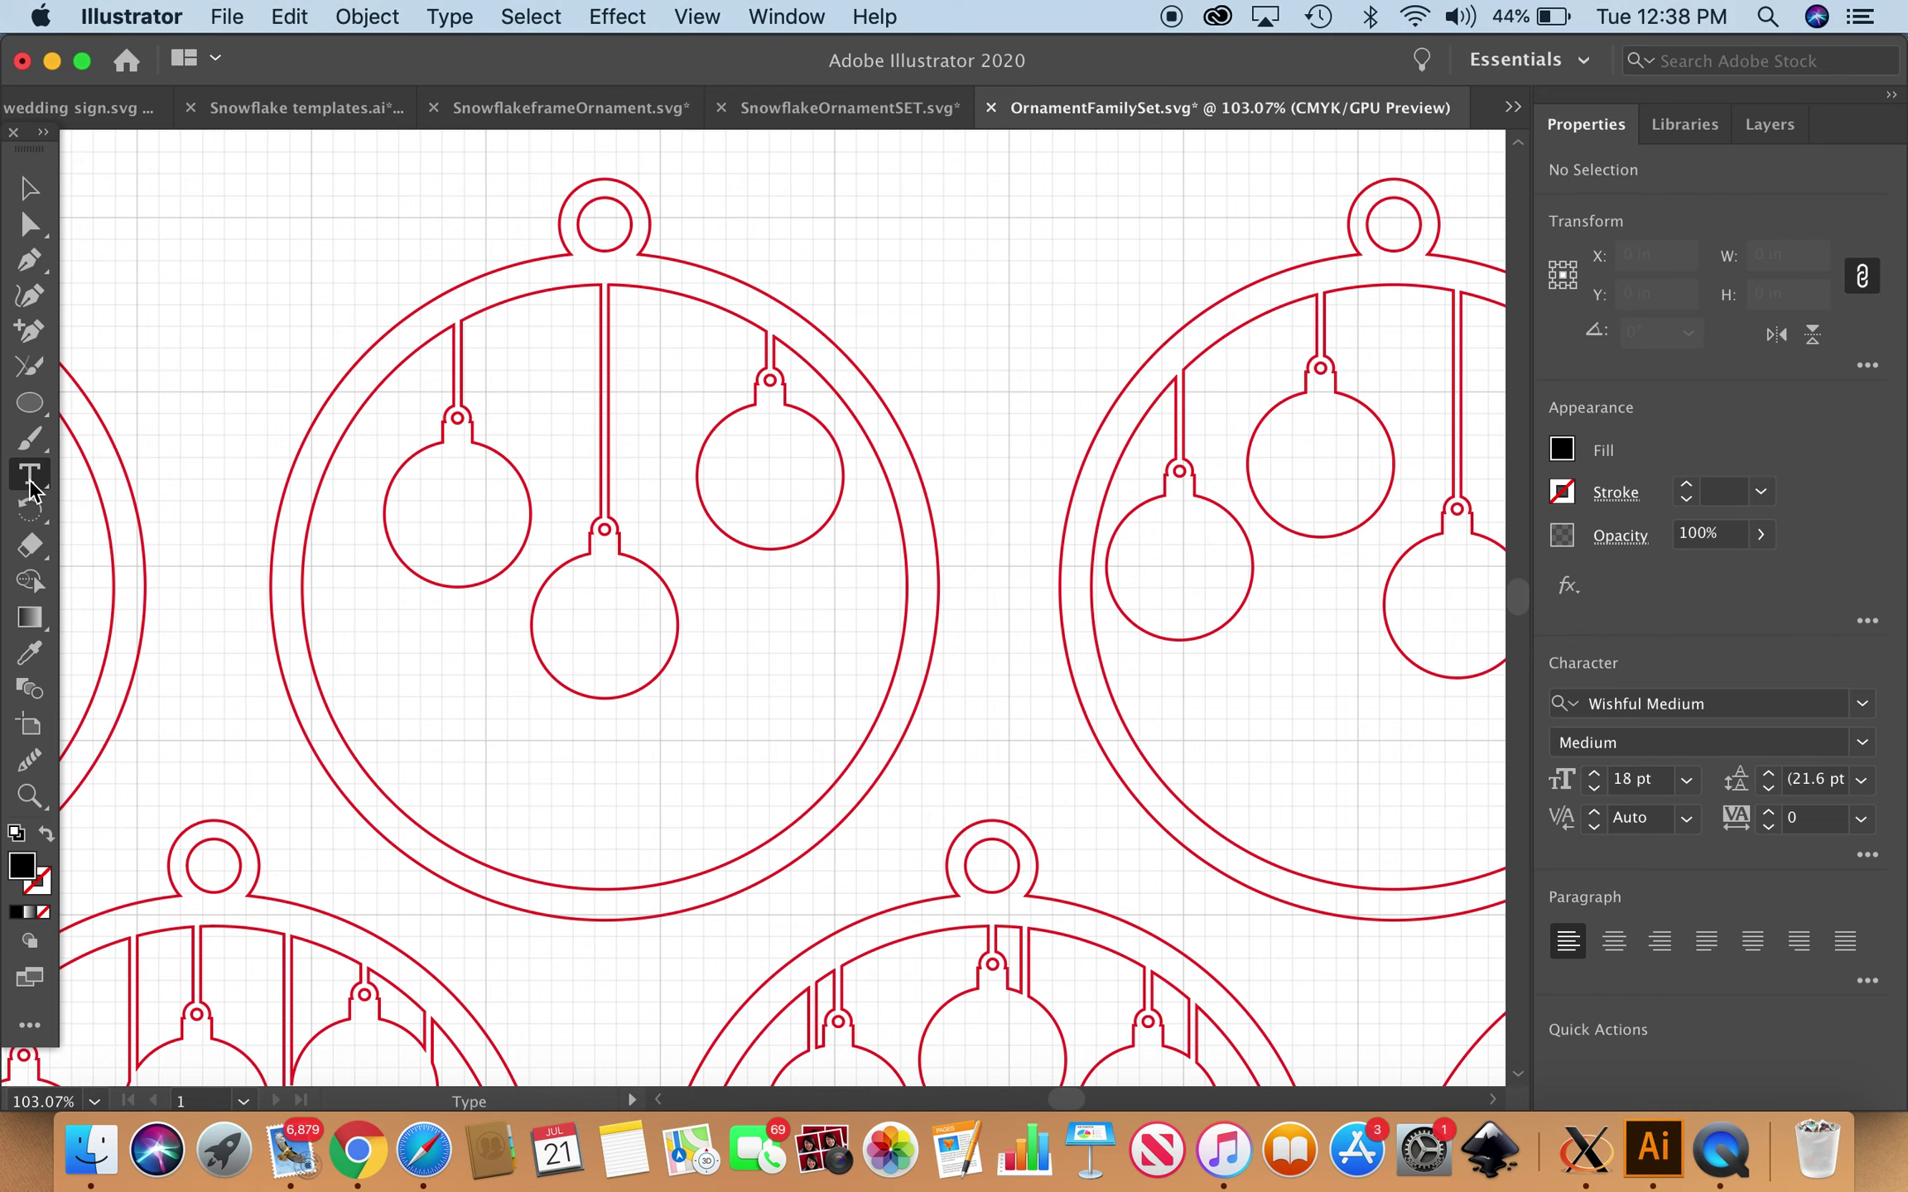
Type Eva, Sofia and Ariana into the upper-left, lower-middle and upper-right baubles.
left_click(406, 515)
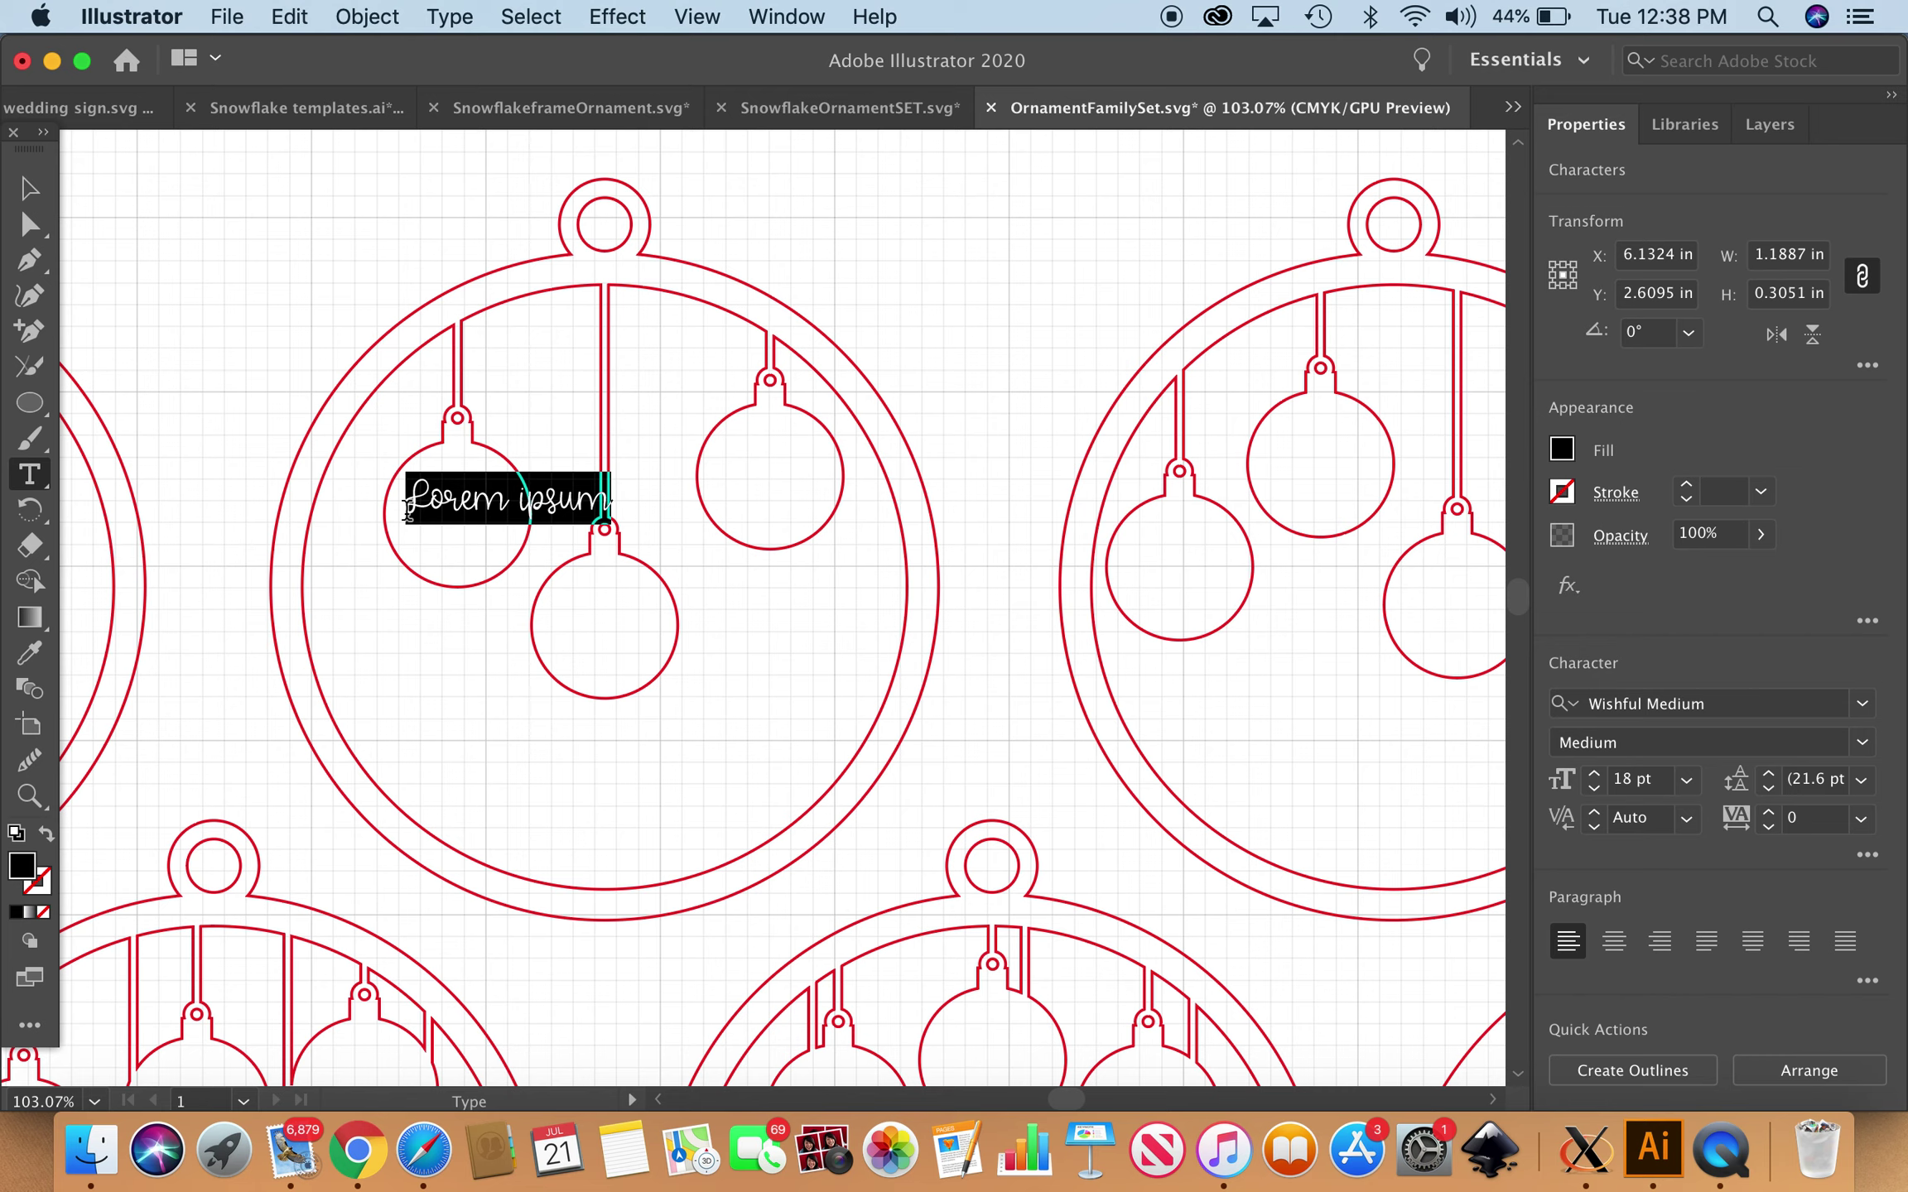
type("Eva")
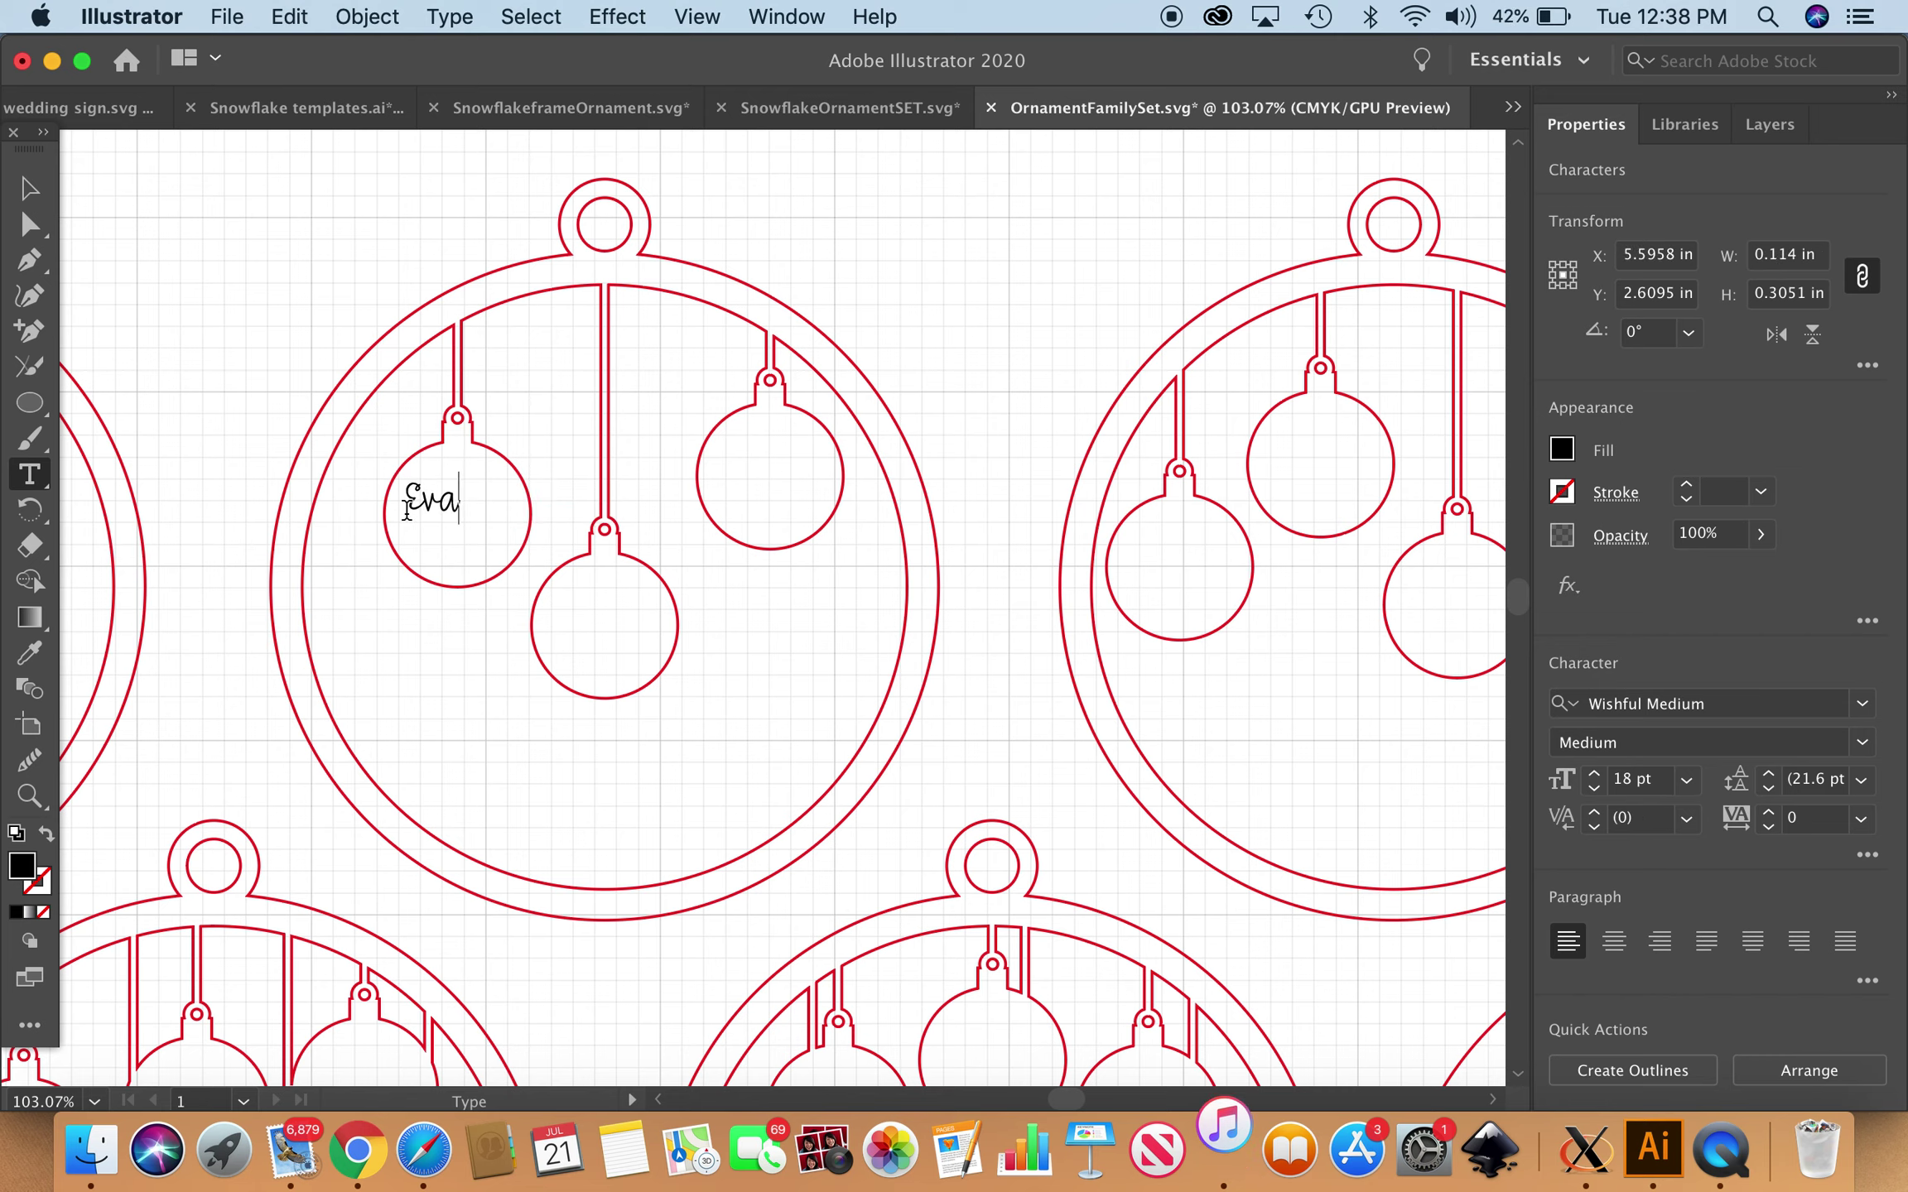
left_click(568, 623)
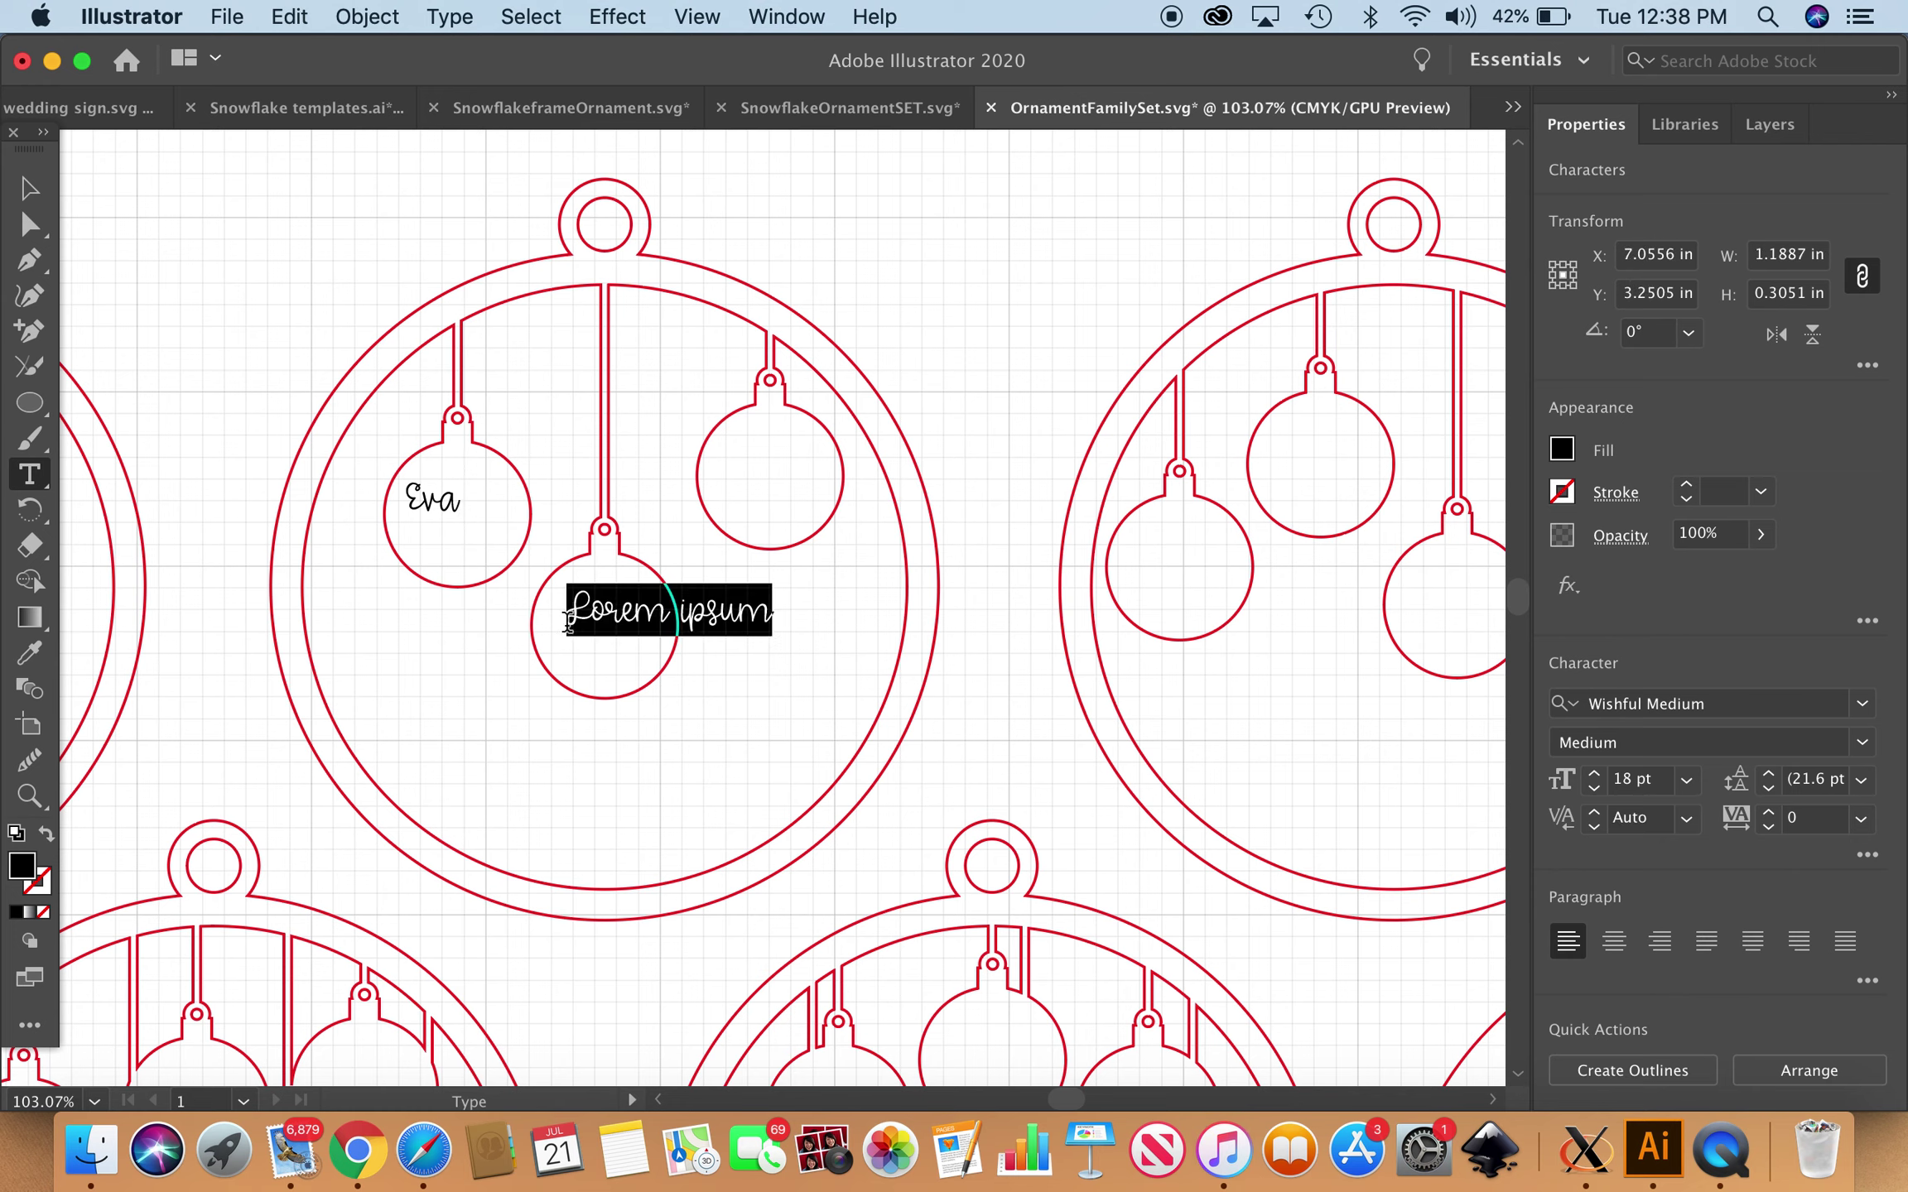
type("Sofia")
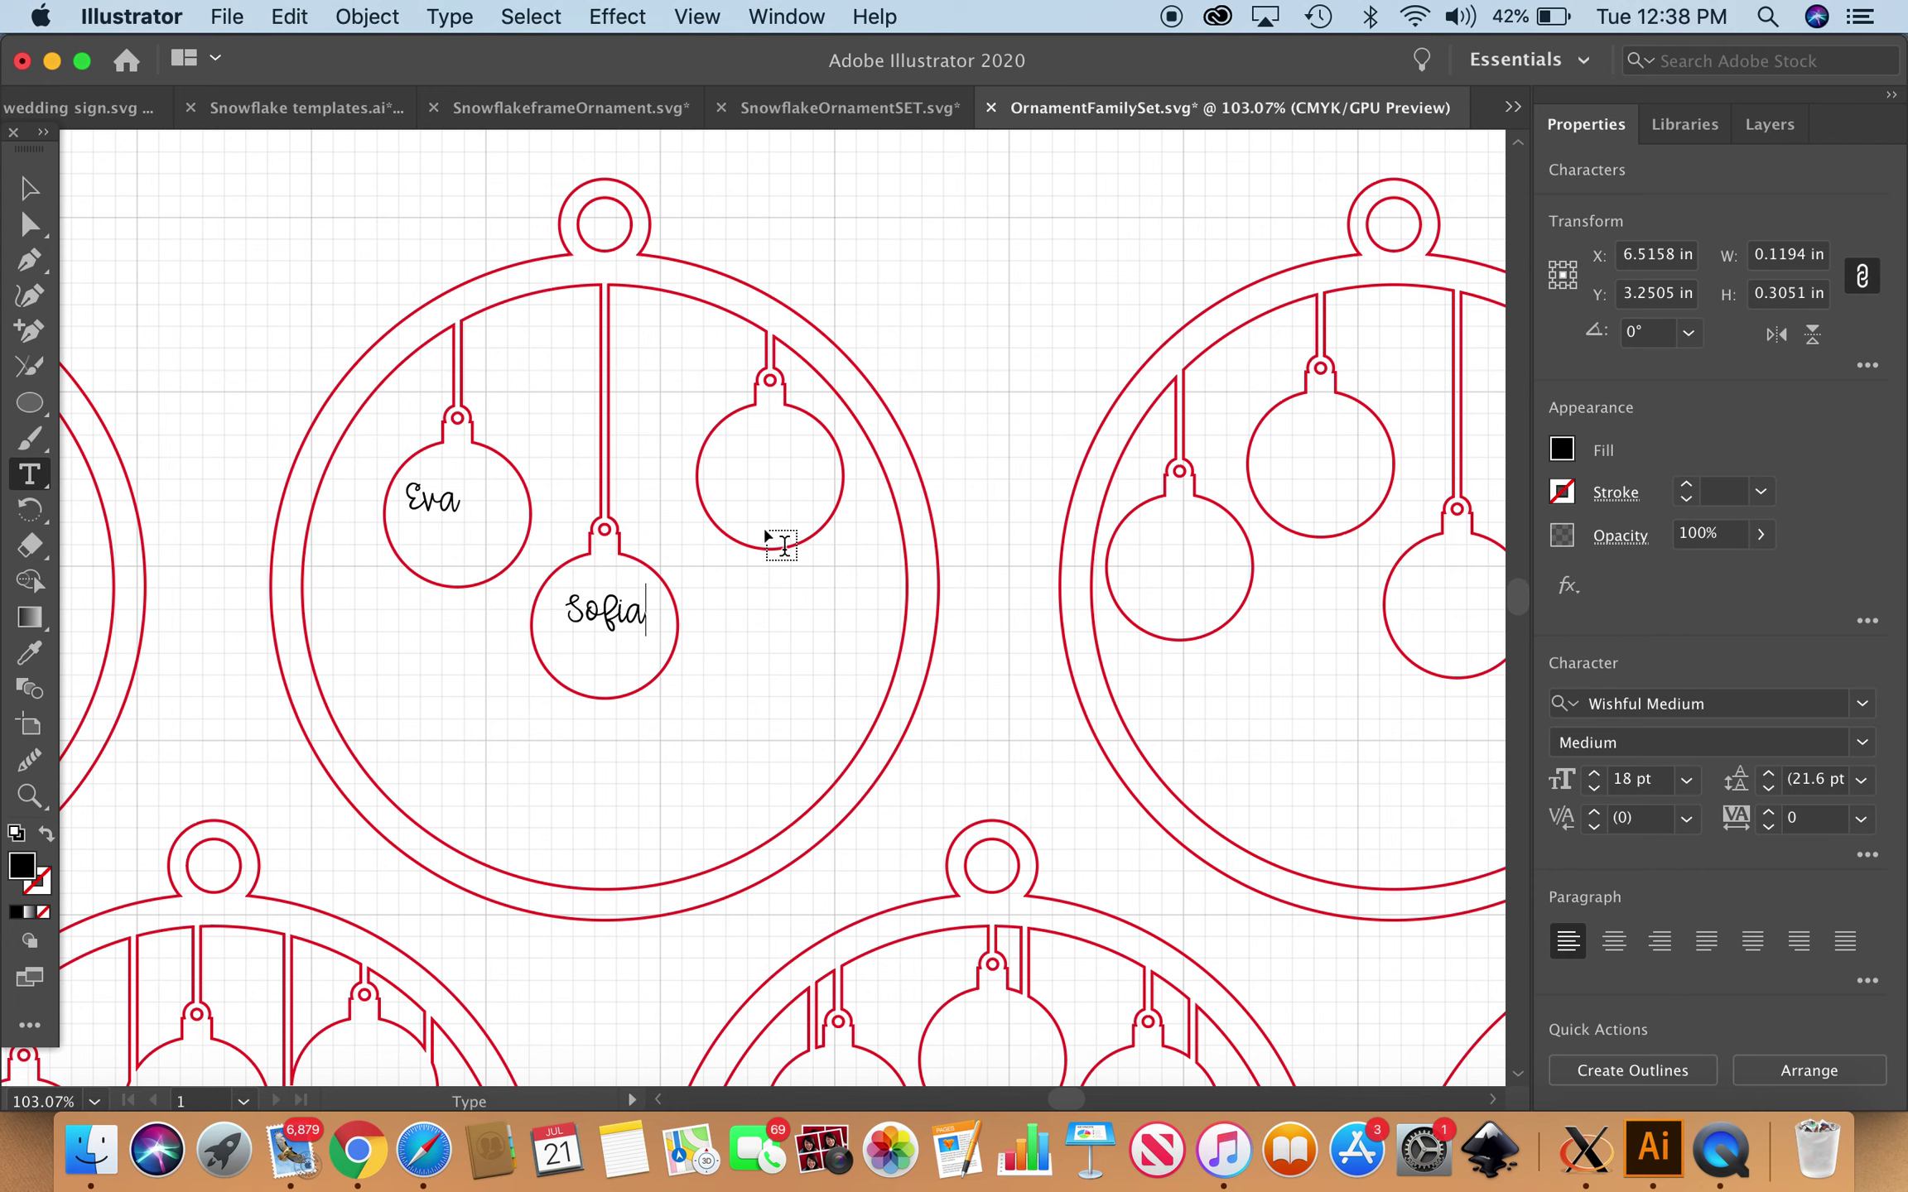
left_click(729, 472)
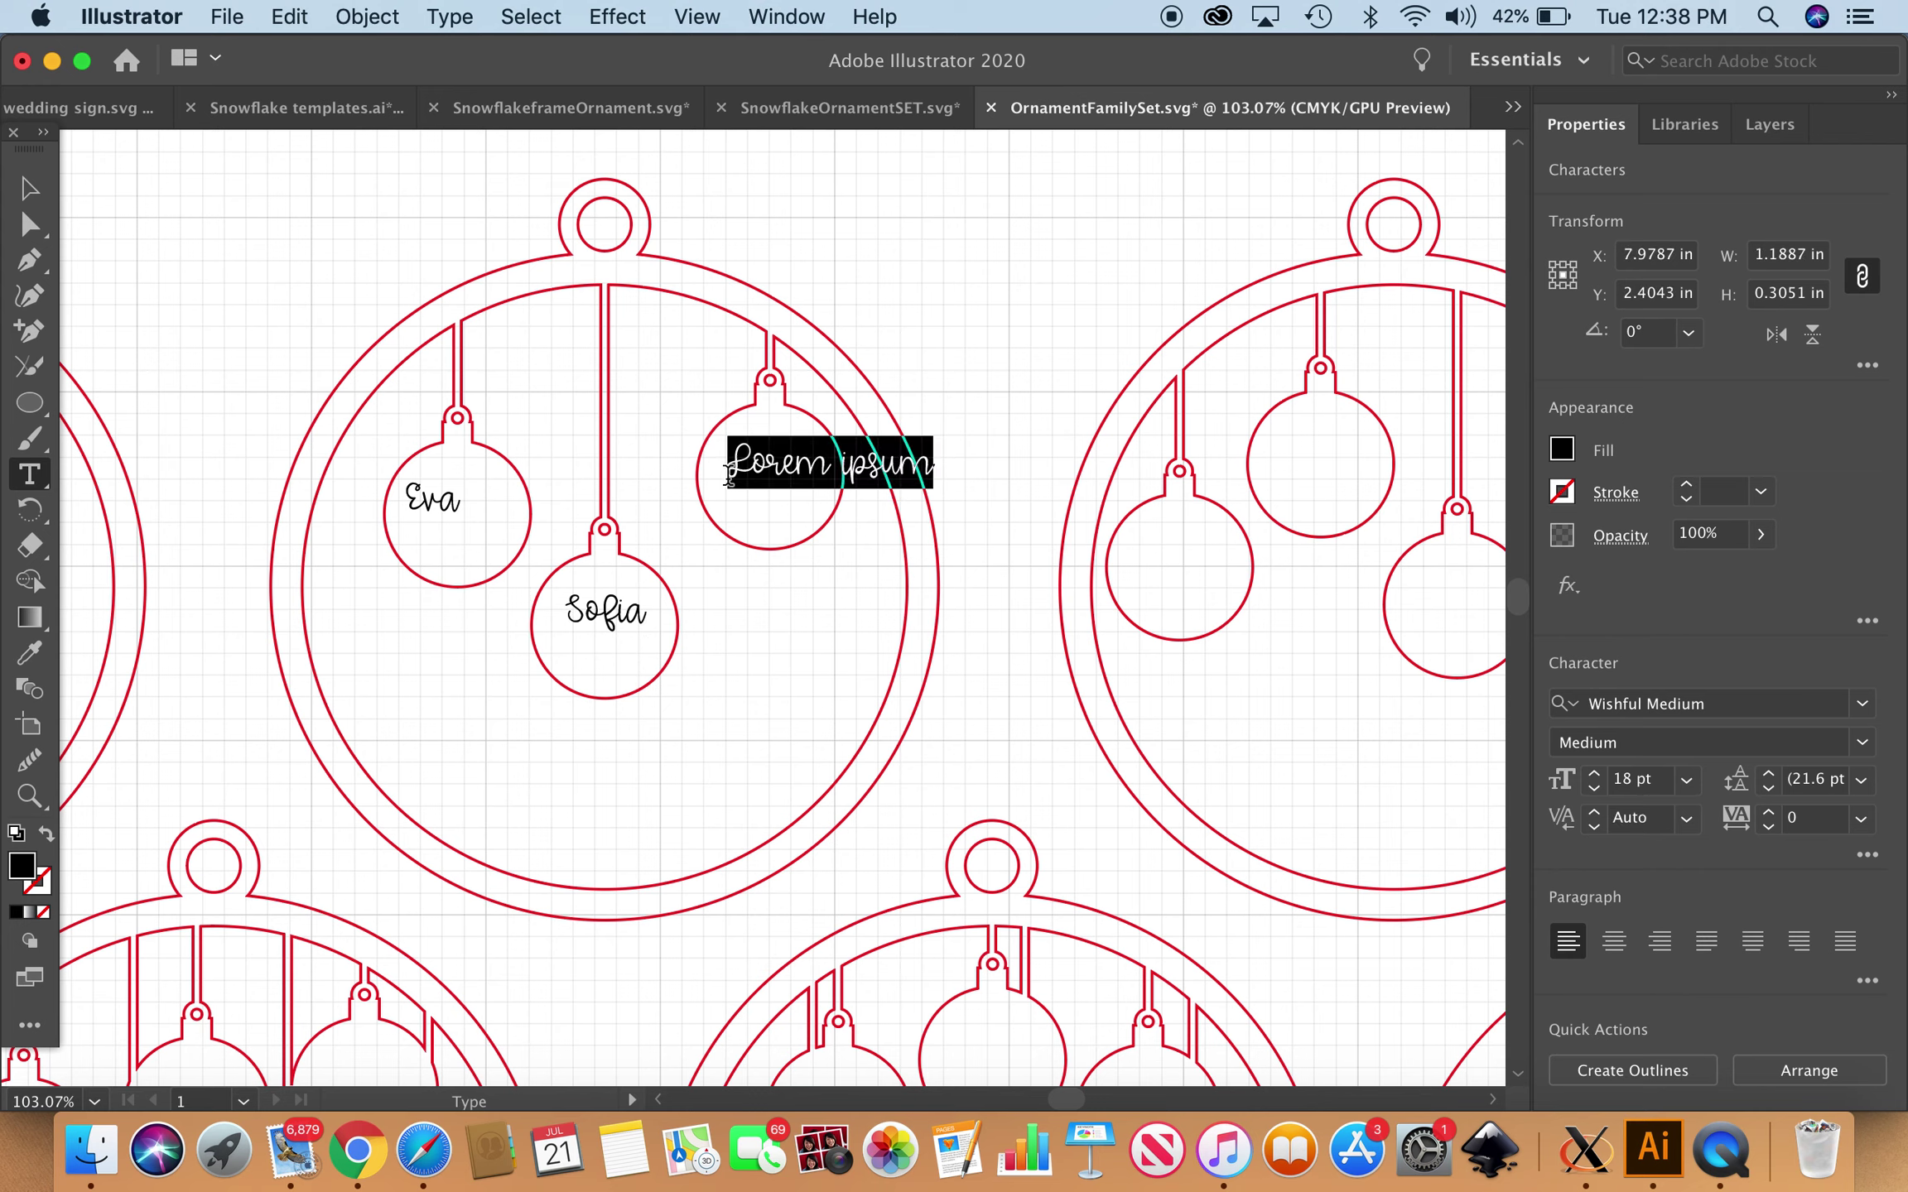
type("Ar")
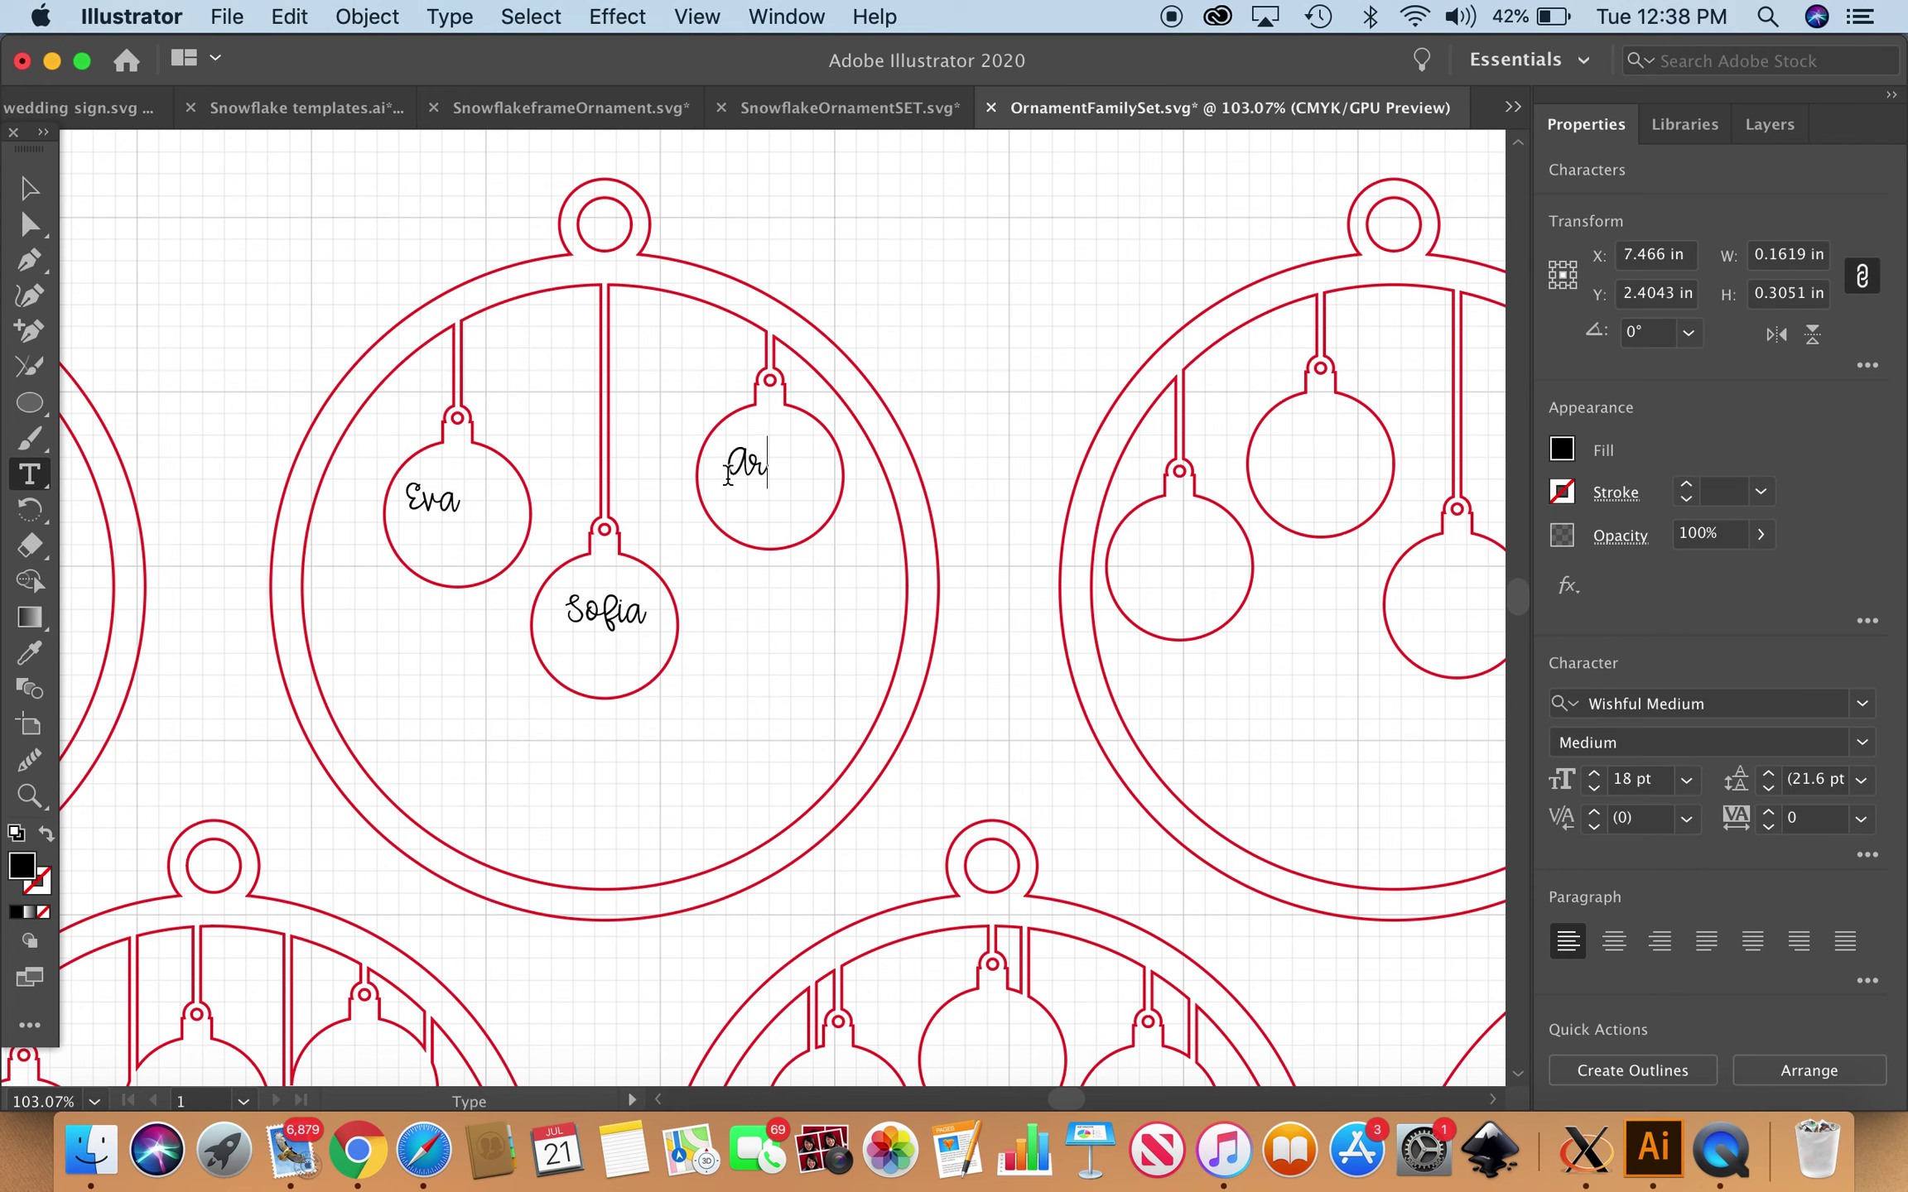
type("iana")
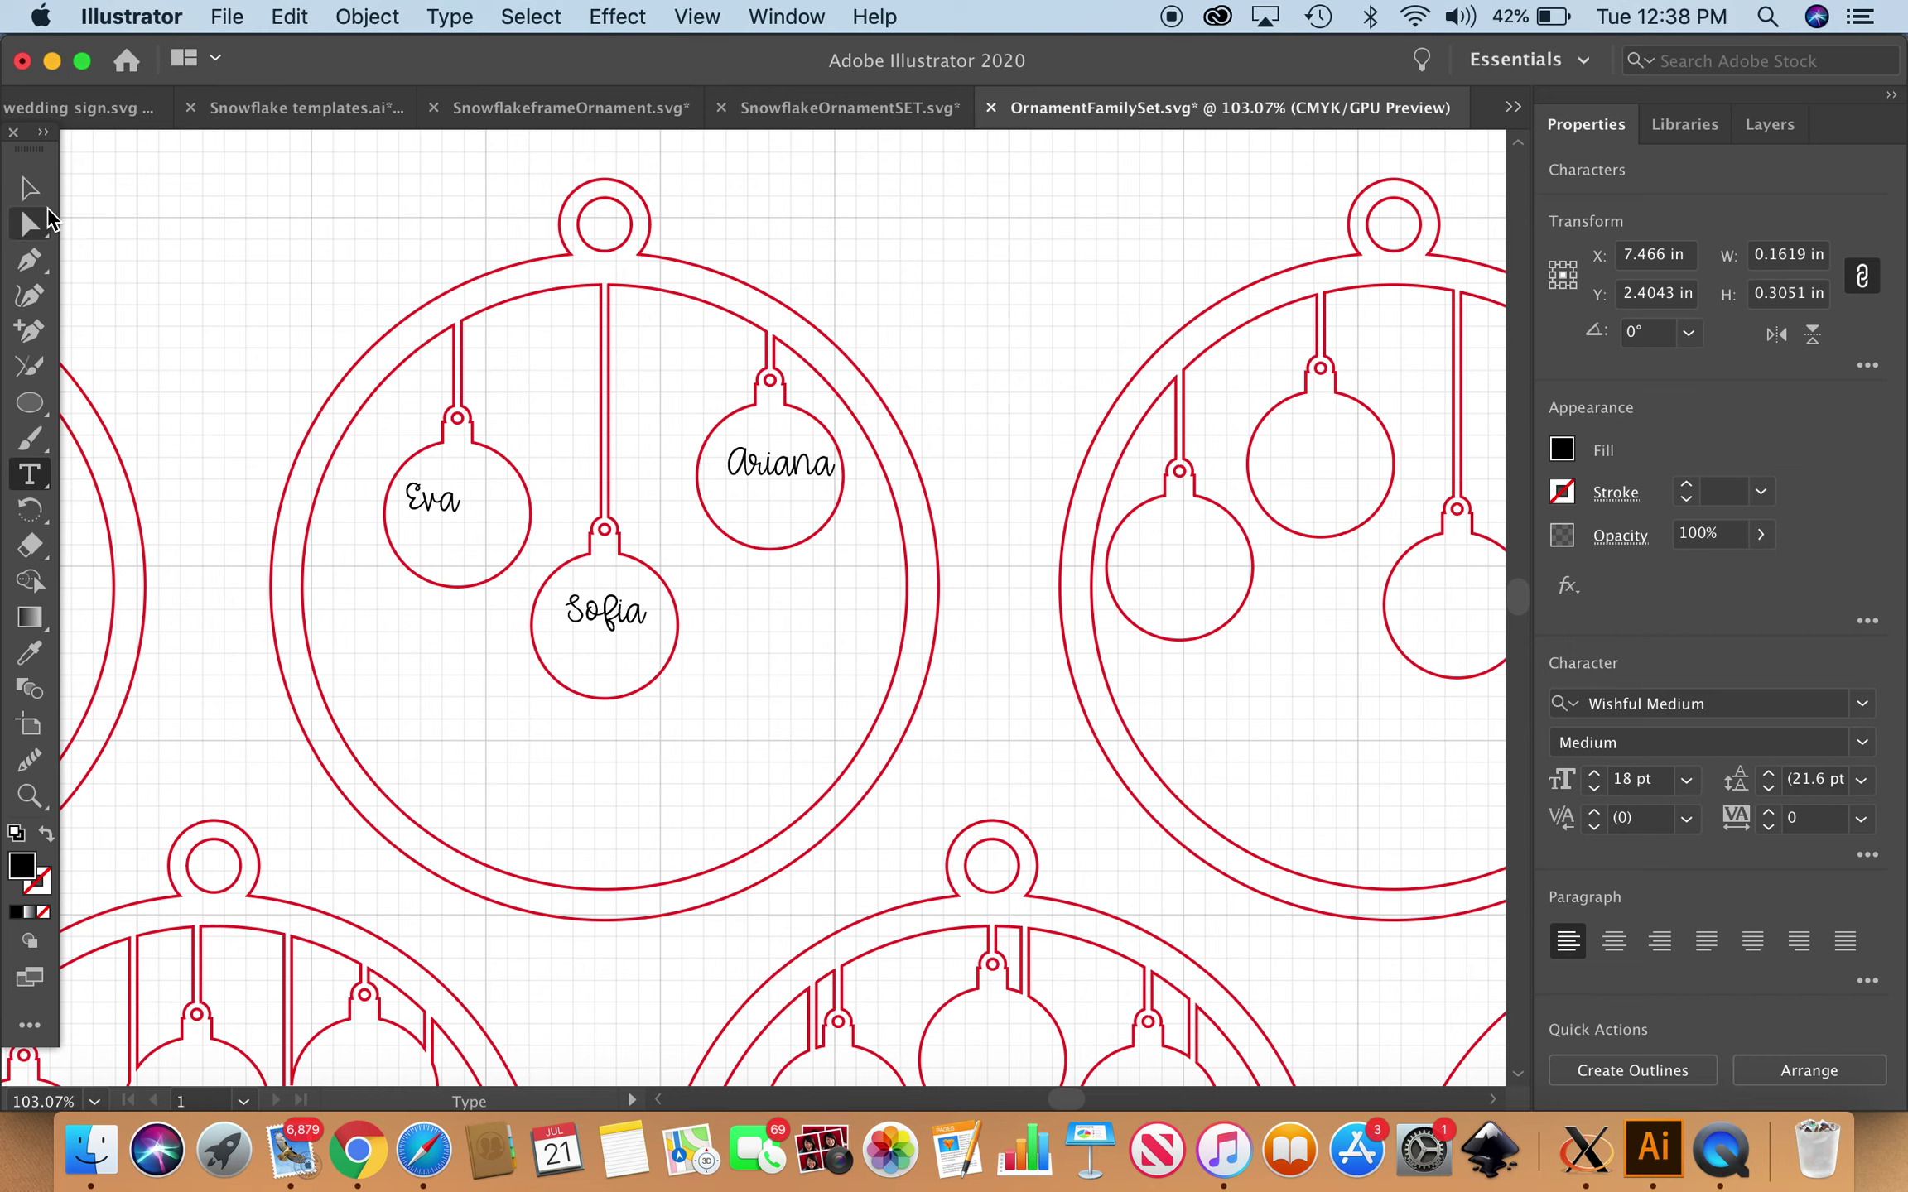
Move Ariana lower, enlarge it to about 20 pt and nudge it left and up.
left_click(29, 188)
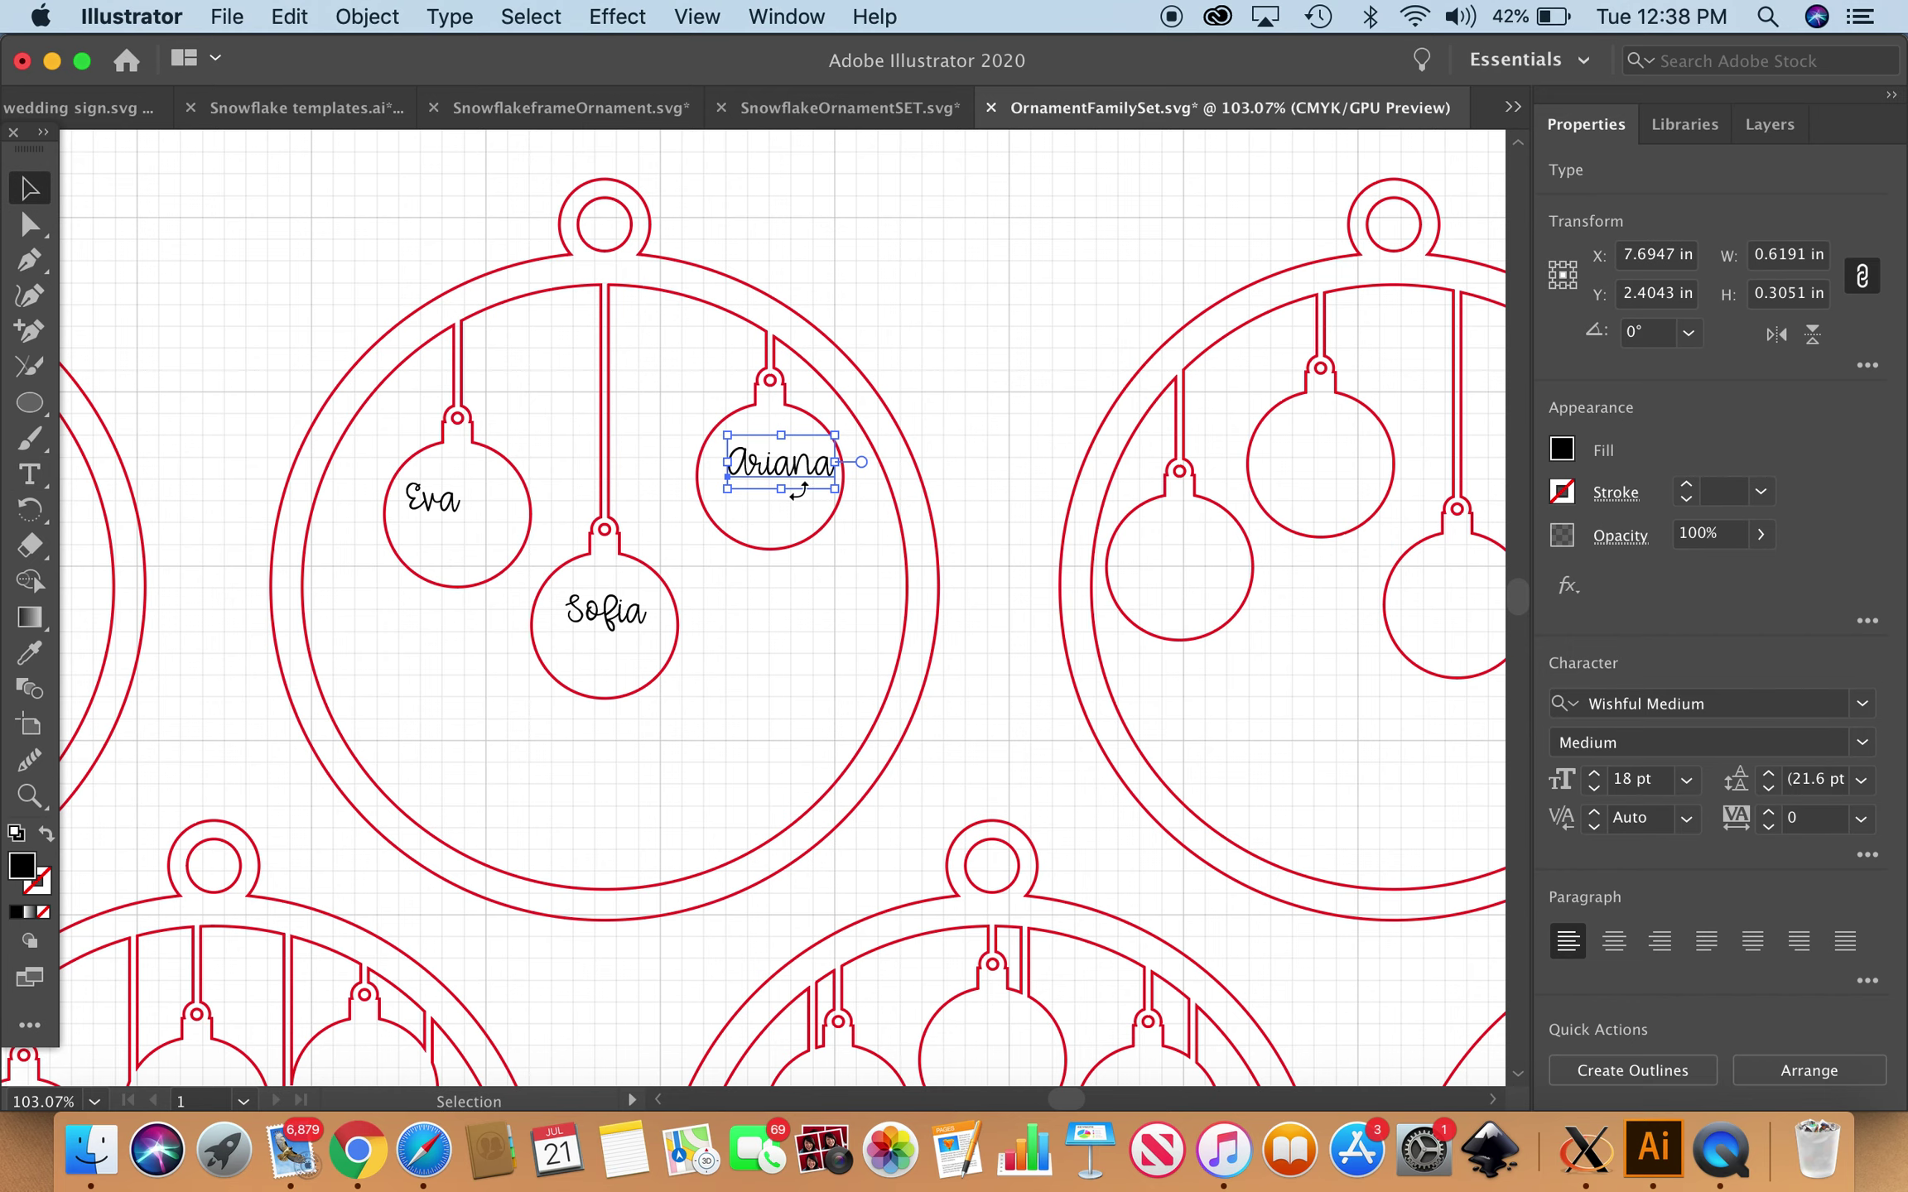
left_click_drag(793, 470, 781, 494)
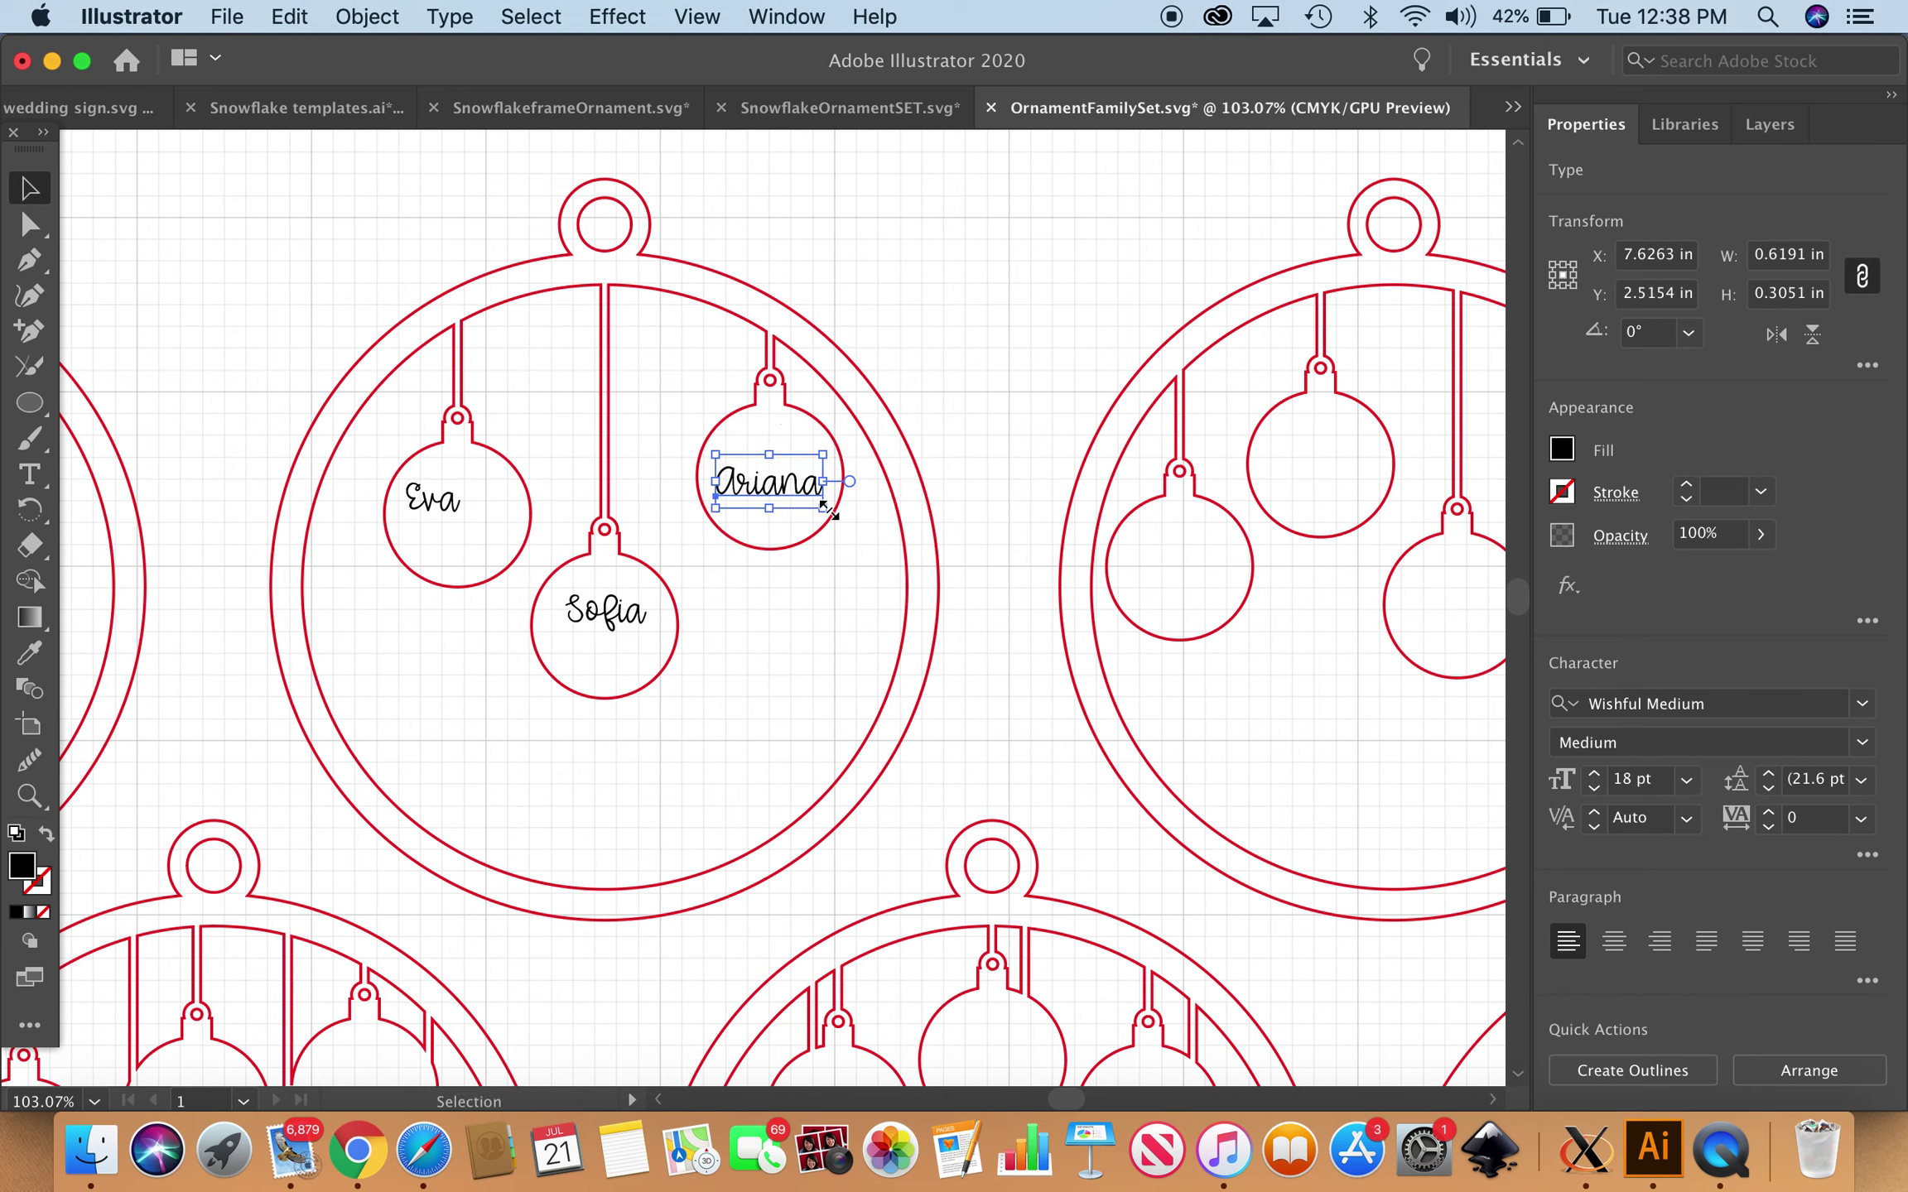
key("shift")
left_click_drag(825, 507, 836, 515)
key("Left")
key("Left")
key("Up")
key("Up")
key("Up")
key("Up")
key("Up")
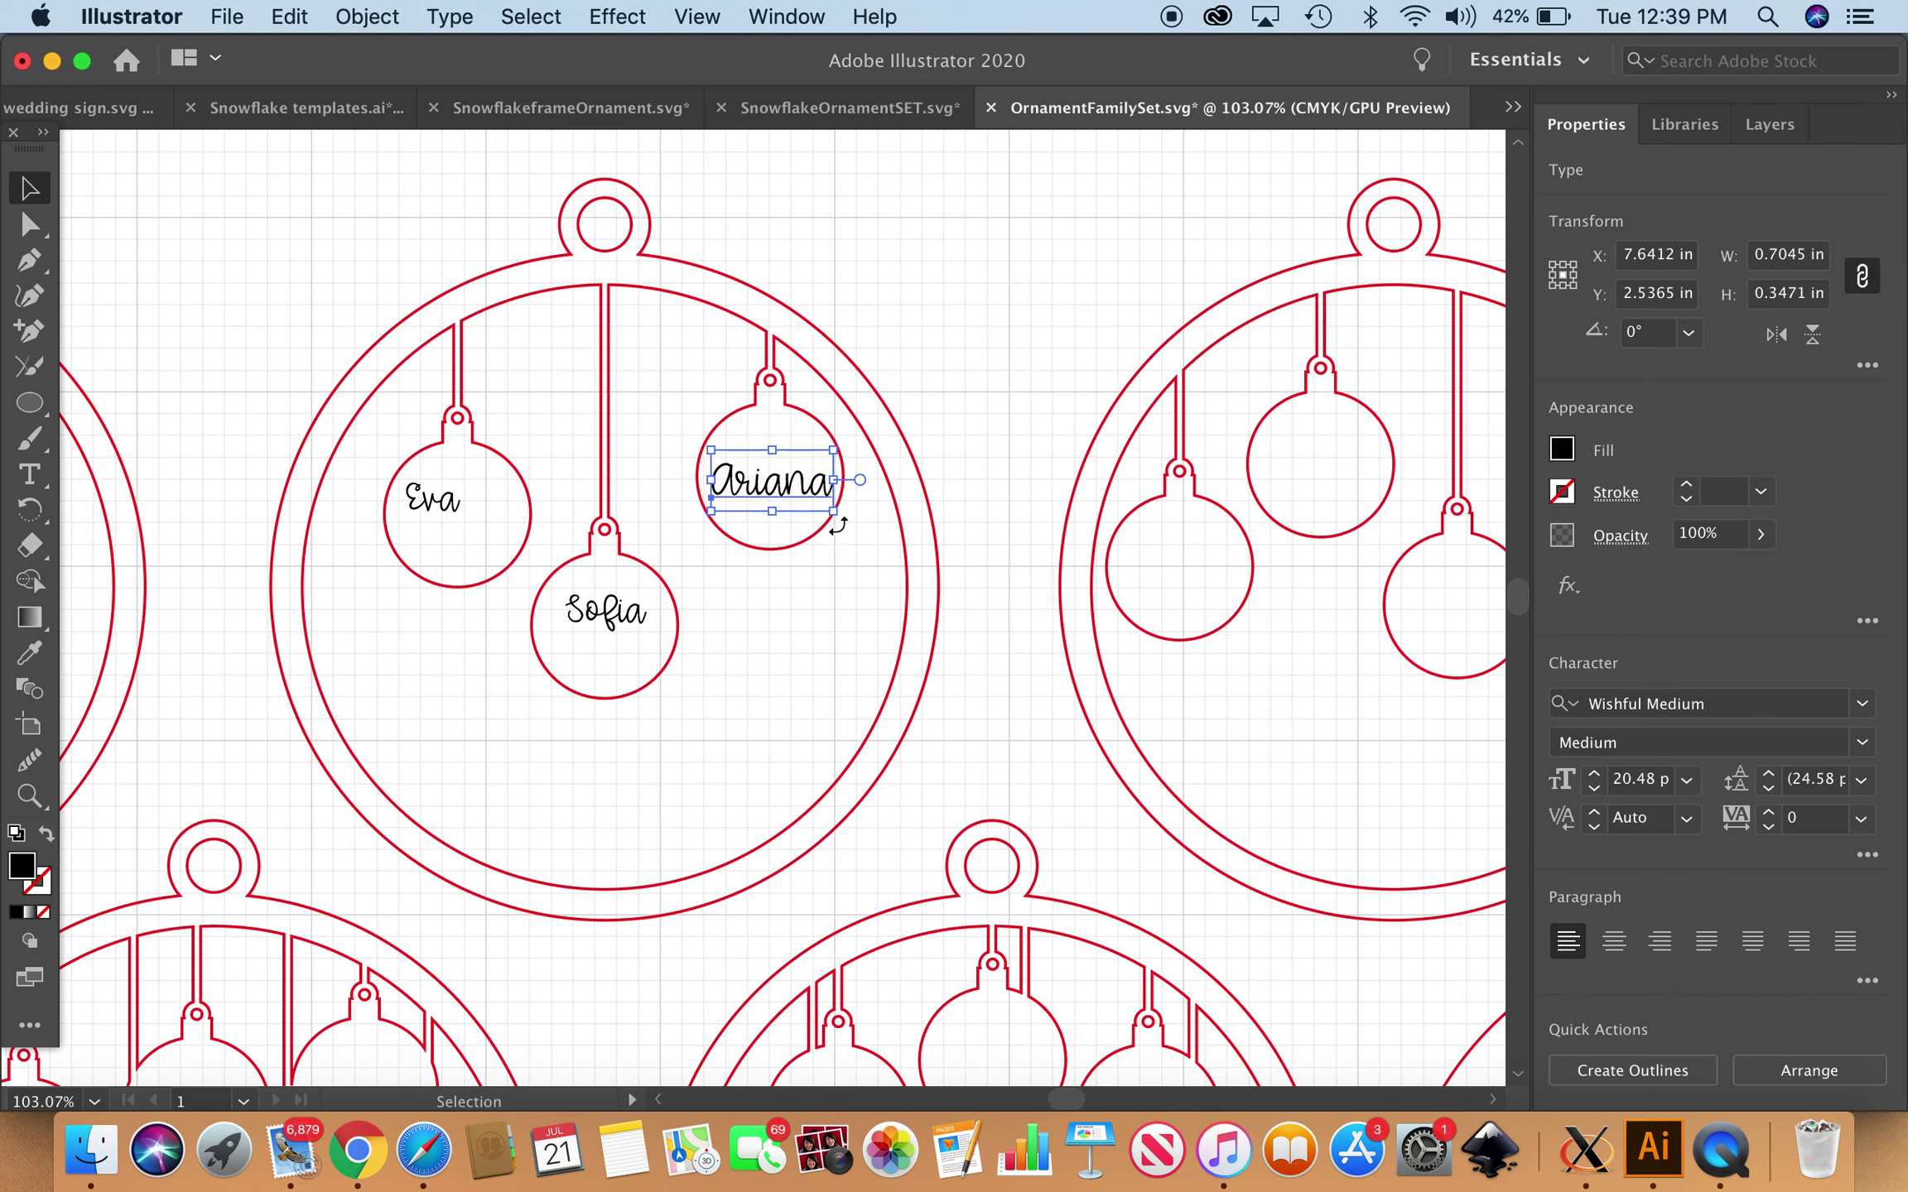
Enlarge Sofia to 20.5 pt and nudge it down and left into its bauble.
left_click(603, 621)
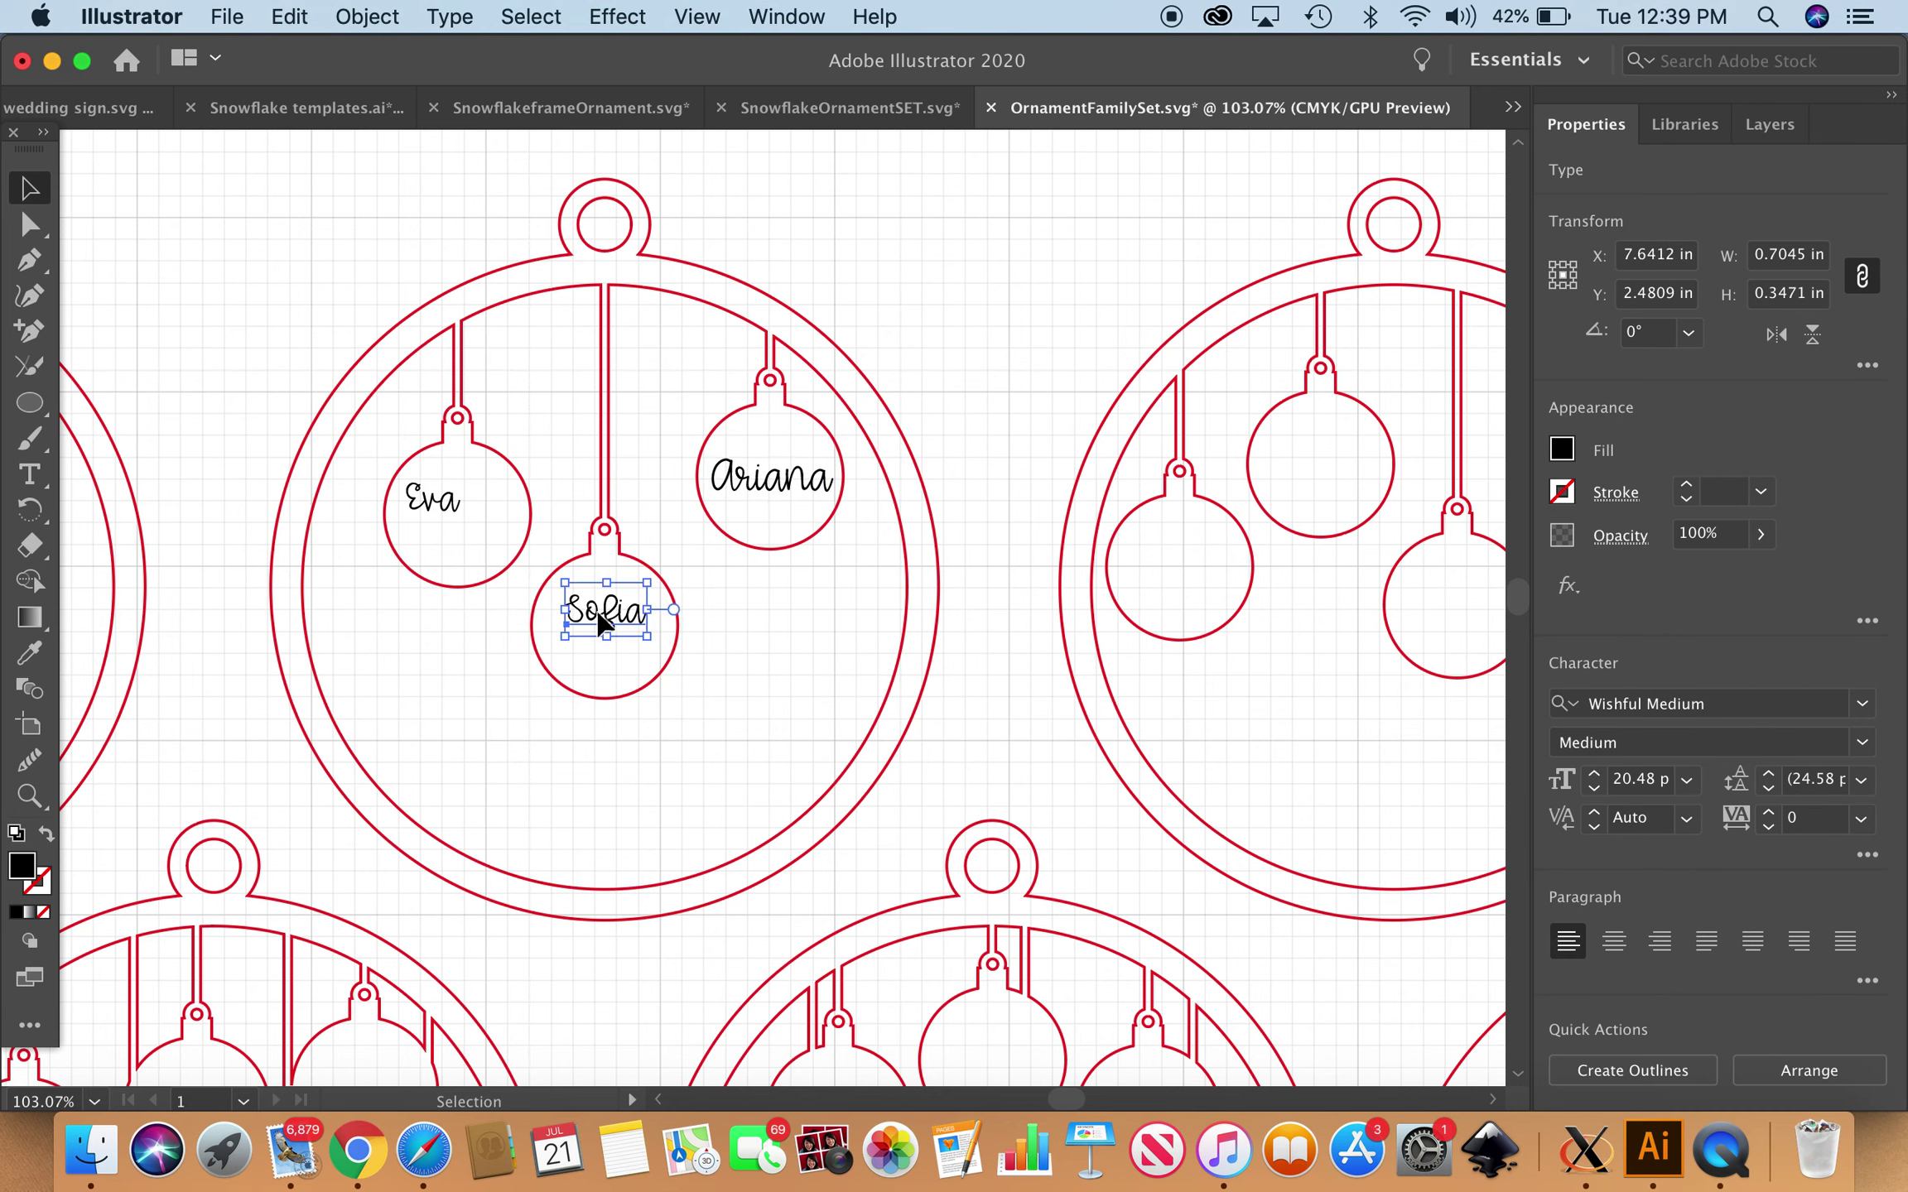
key("shift")
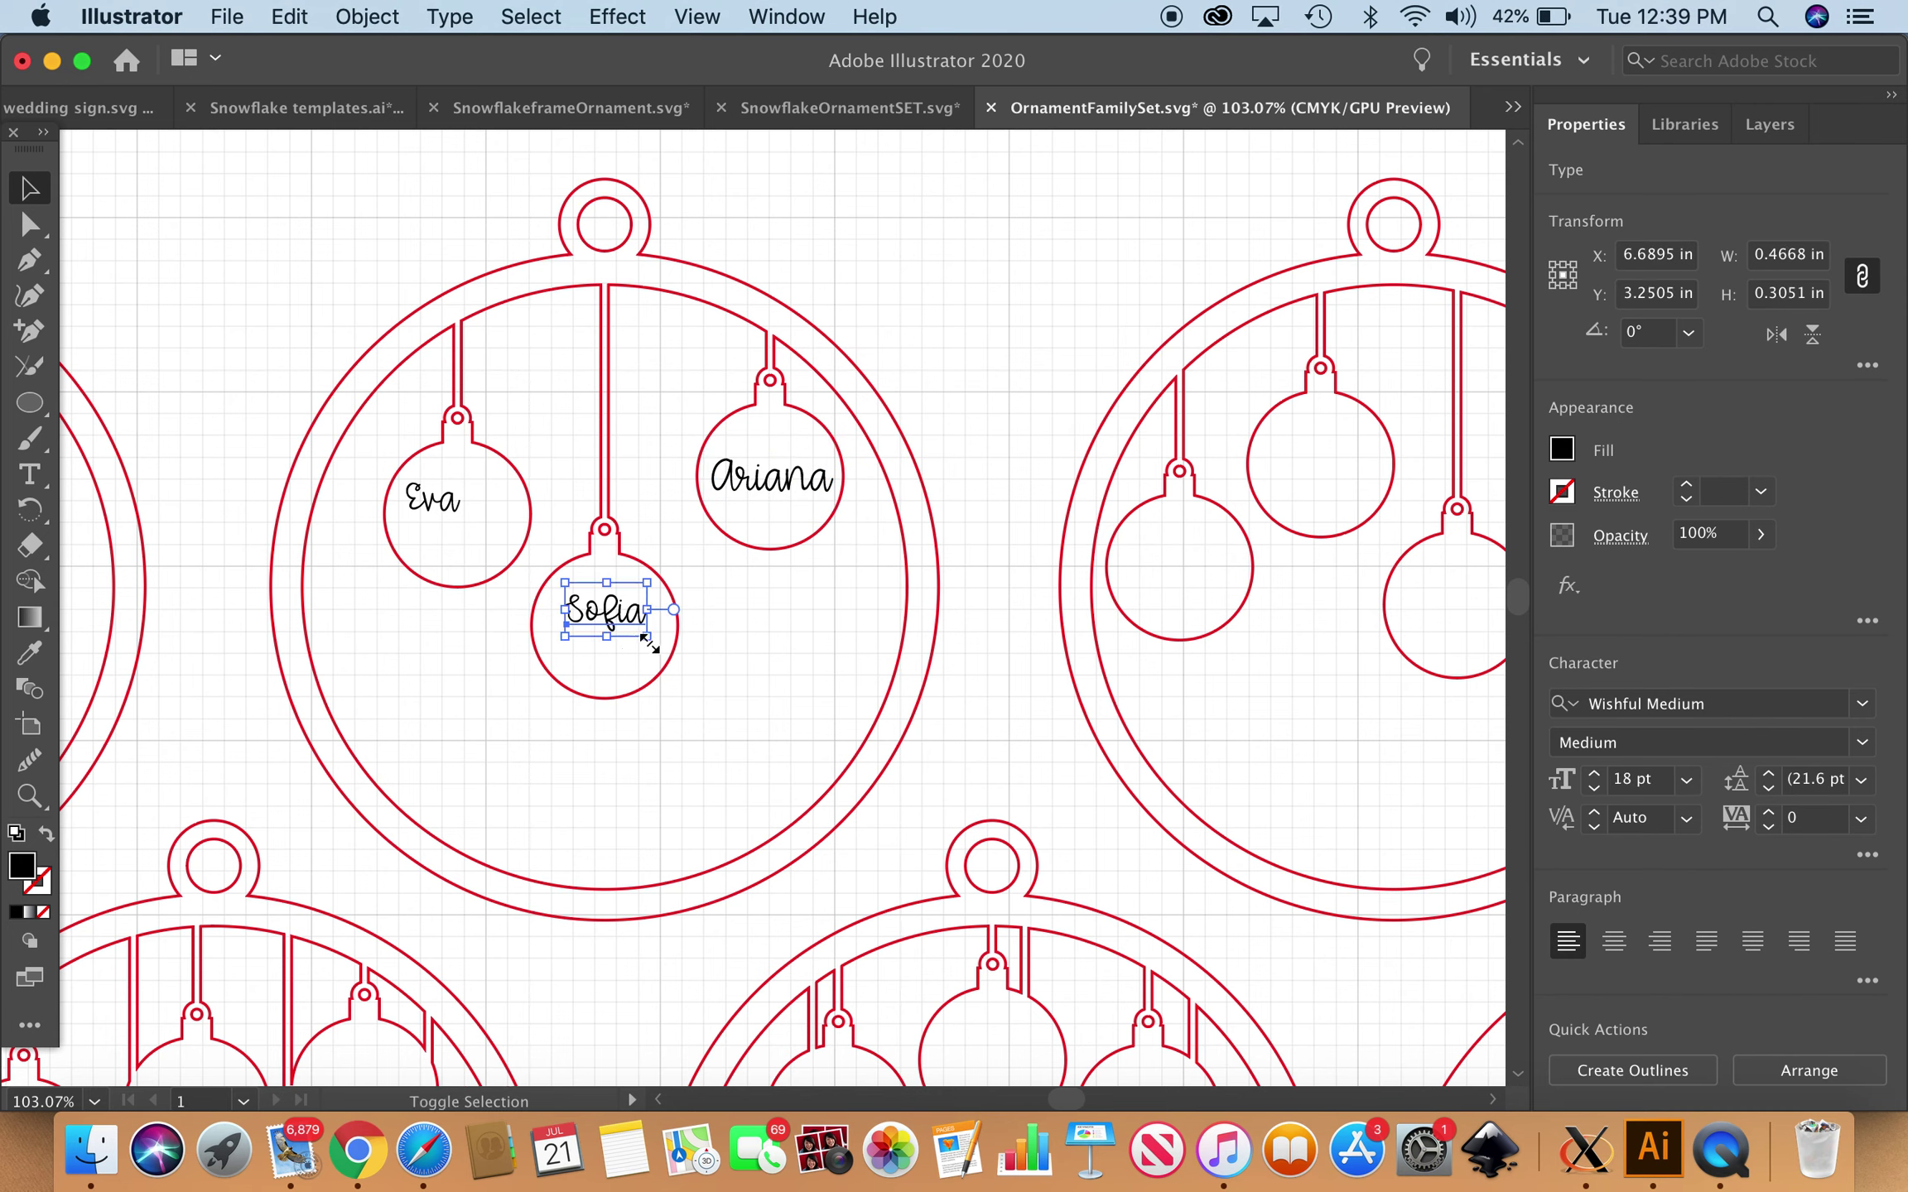
left_click_drag(646, 637, 662, 661)
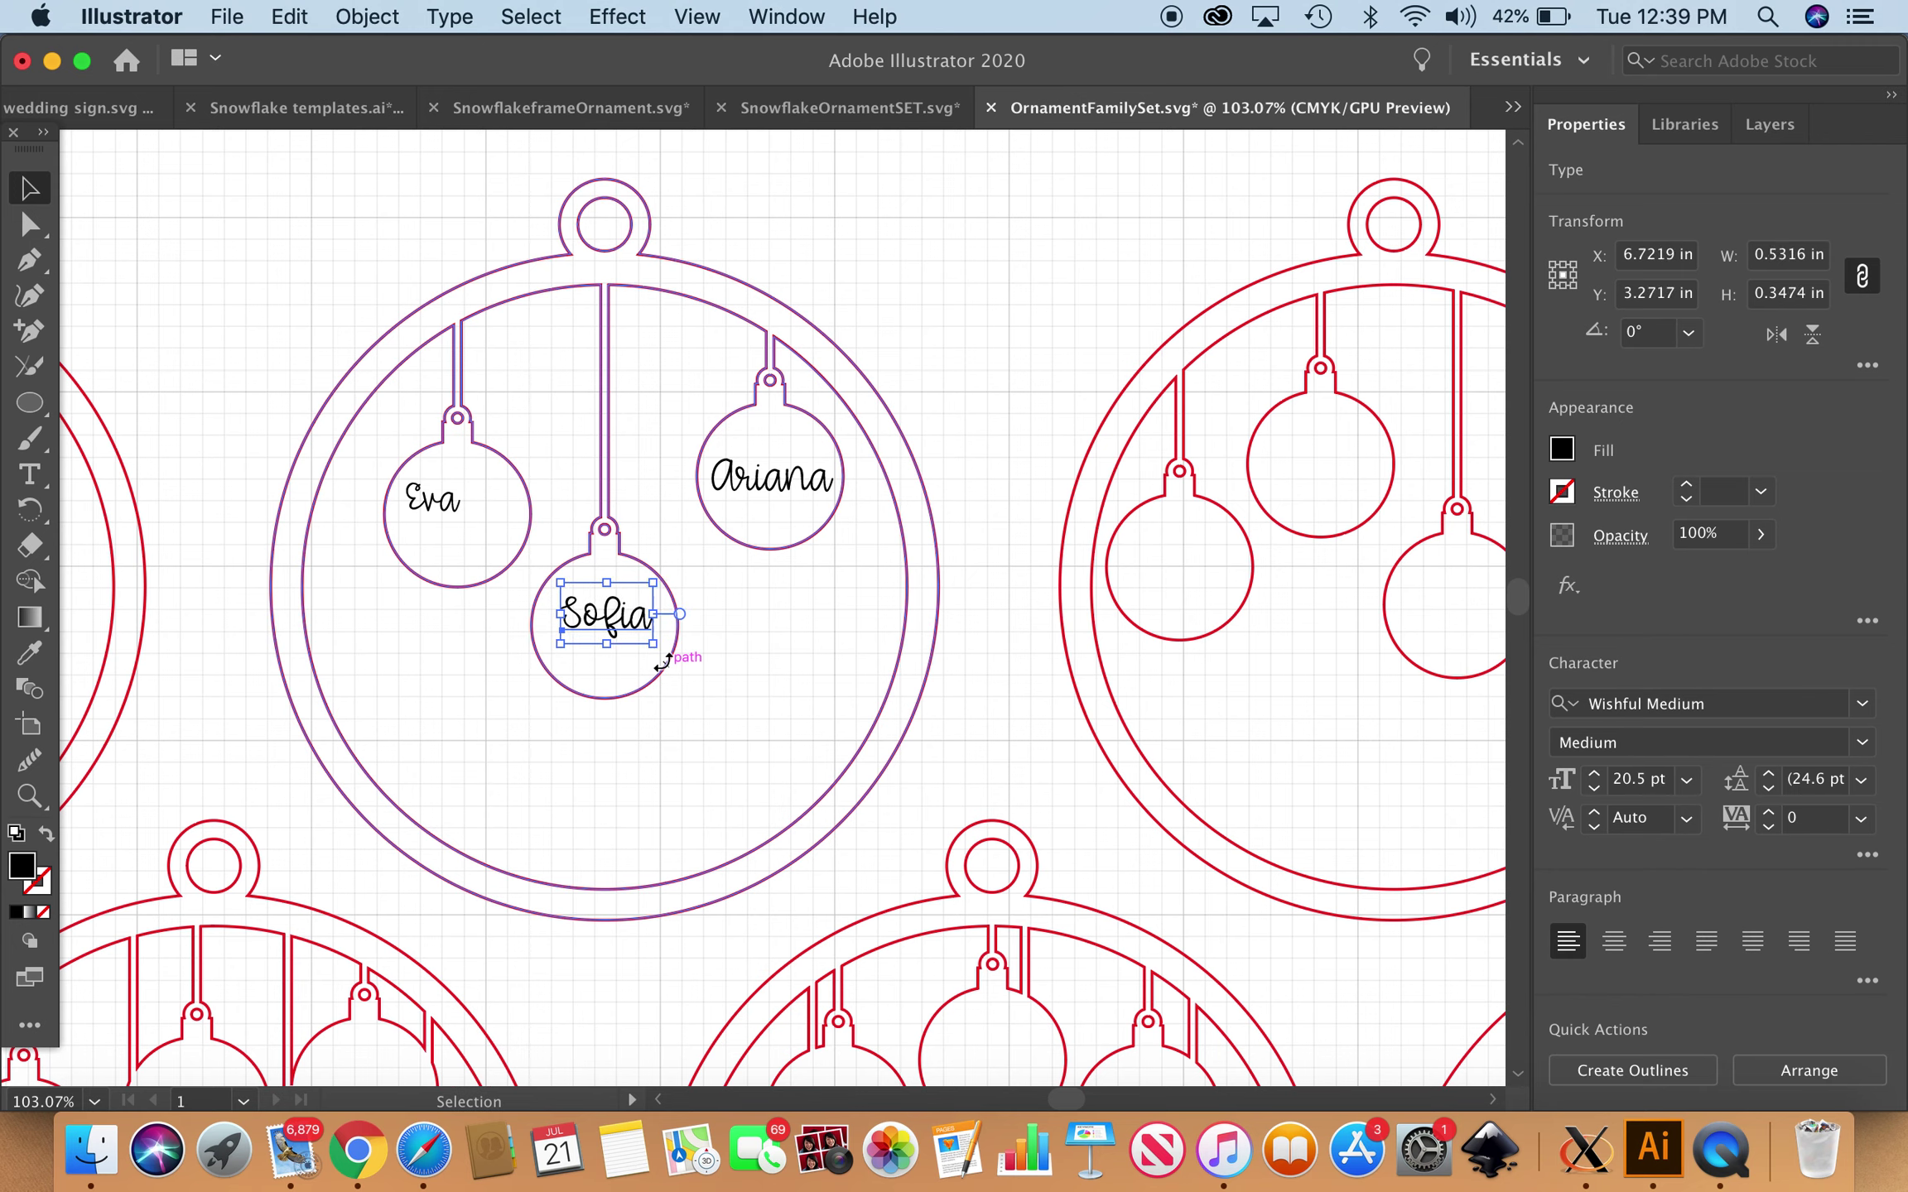
key("Left")
key("Left")
key("Left")
key("Down")
key("Down")
key("Down")
key("Down")
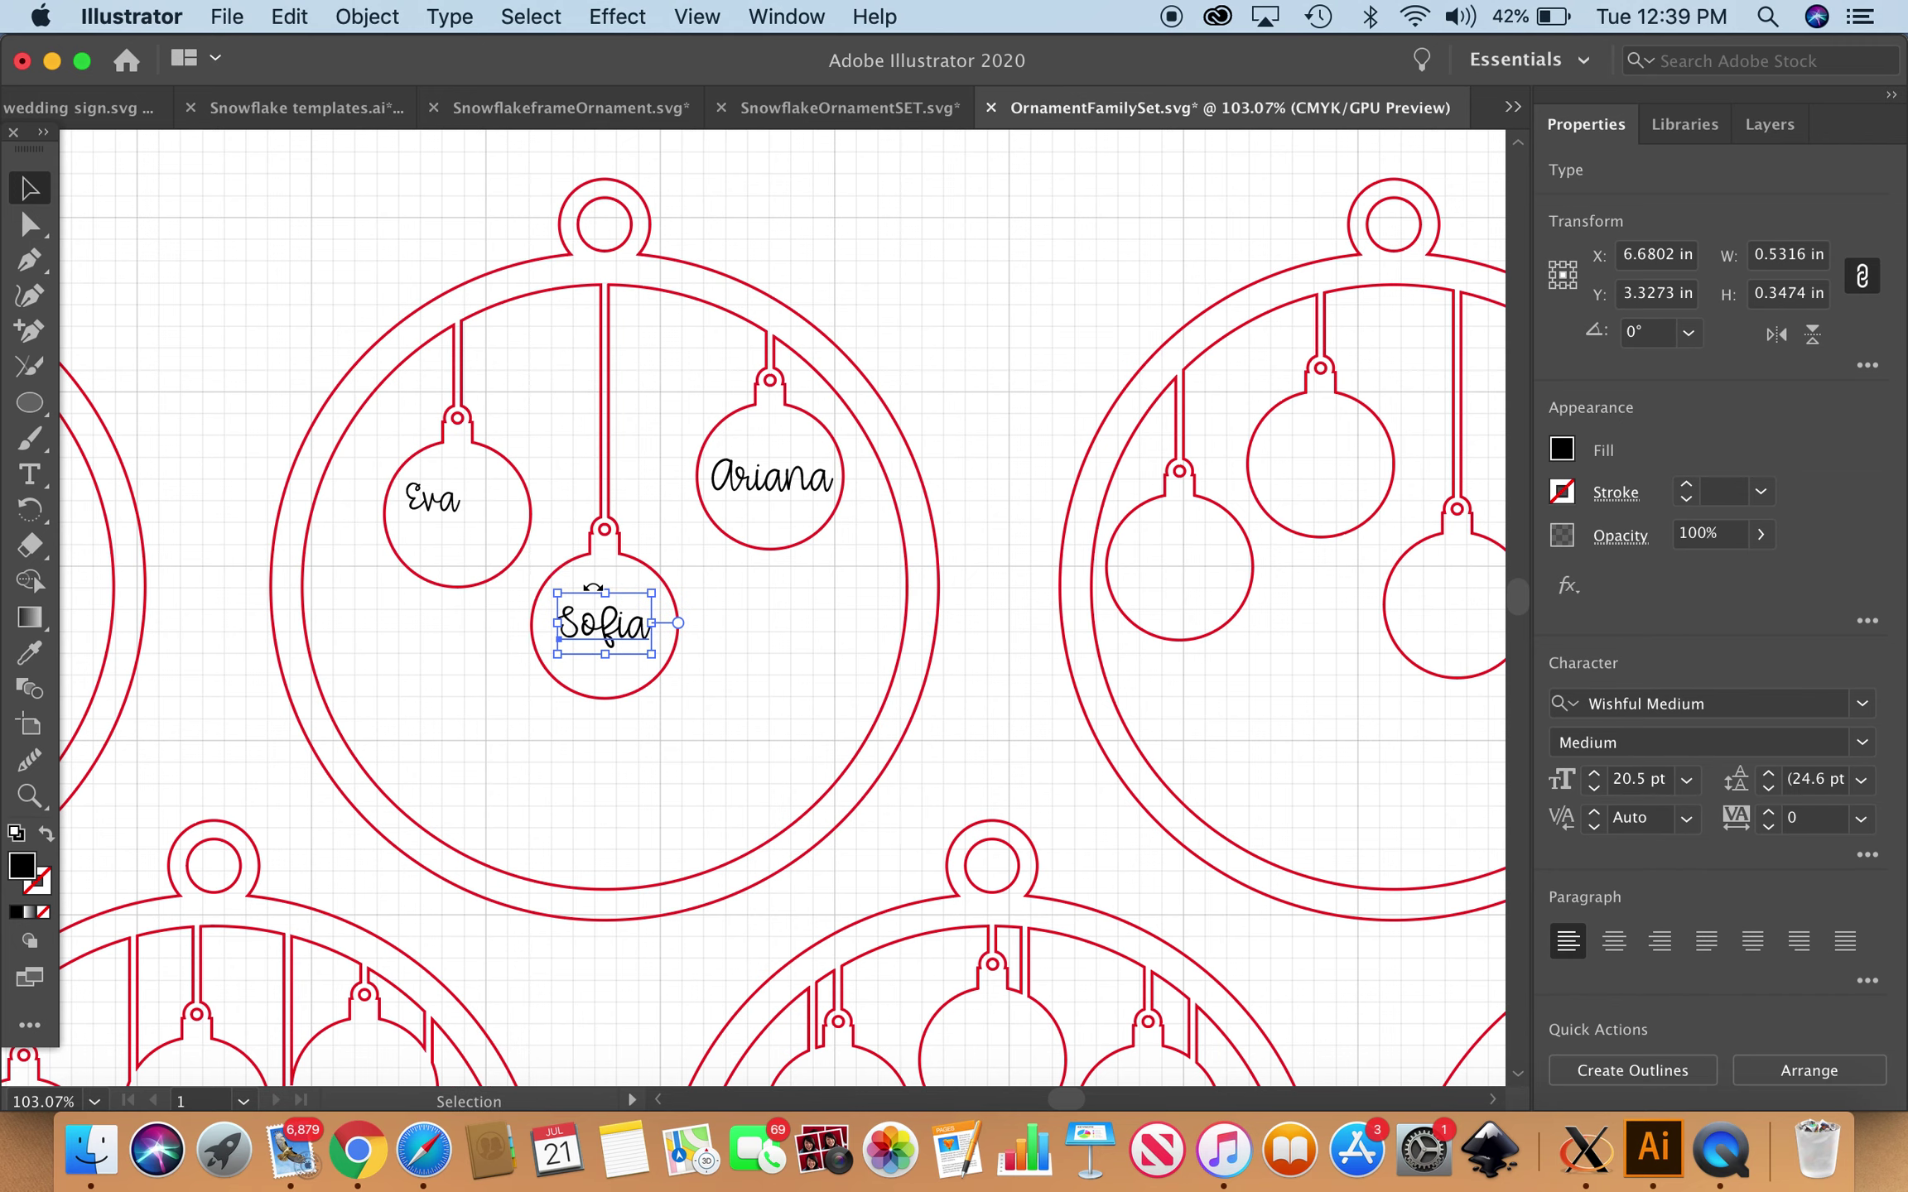
Enlarge Eva to about 25 pt, nudge it right, and deselect.
left_click(449, 506)
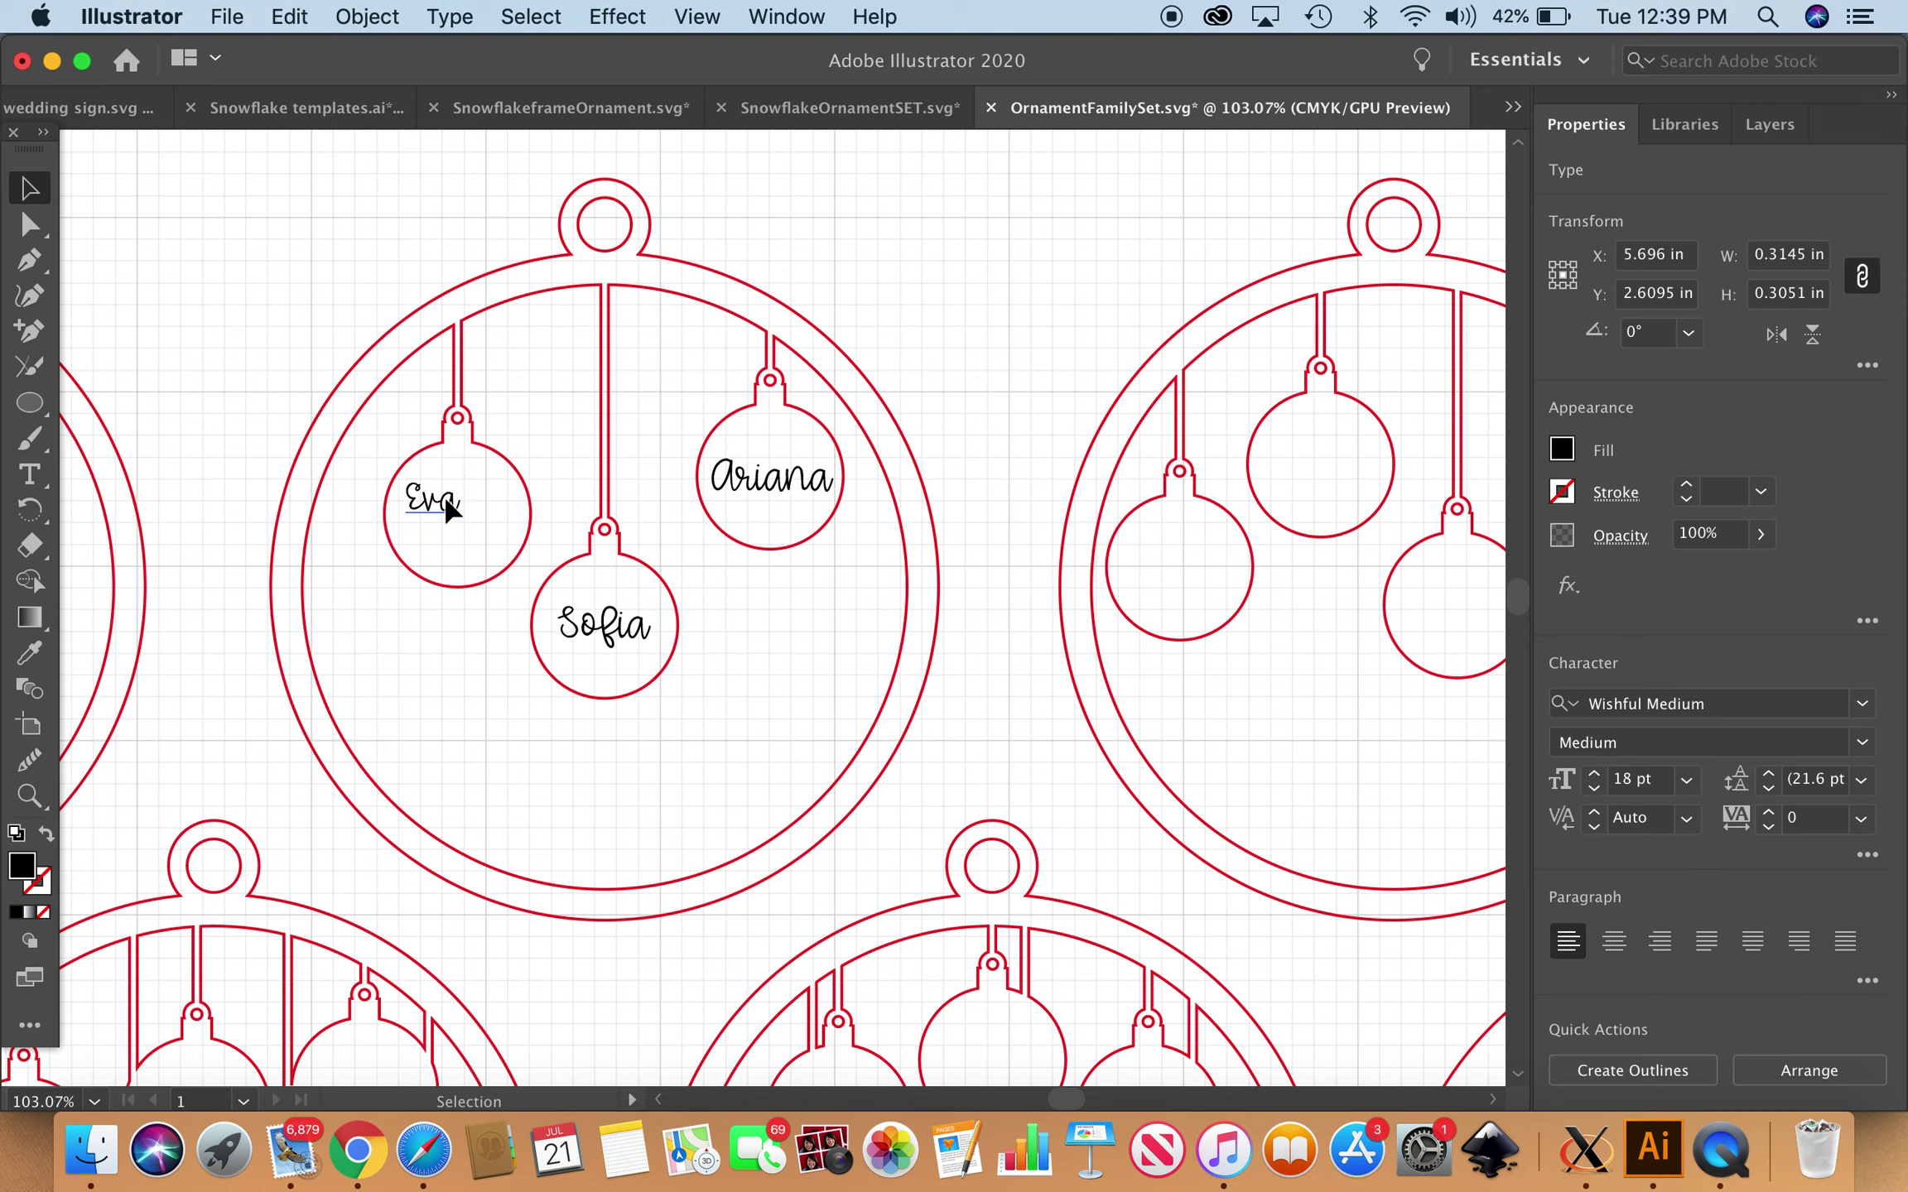
left_click(452, 507, "shift")
left_click(454, 515, "shift")
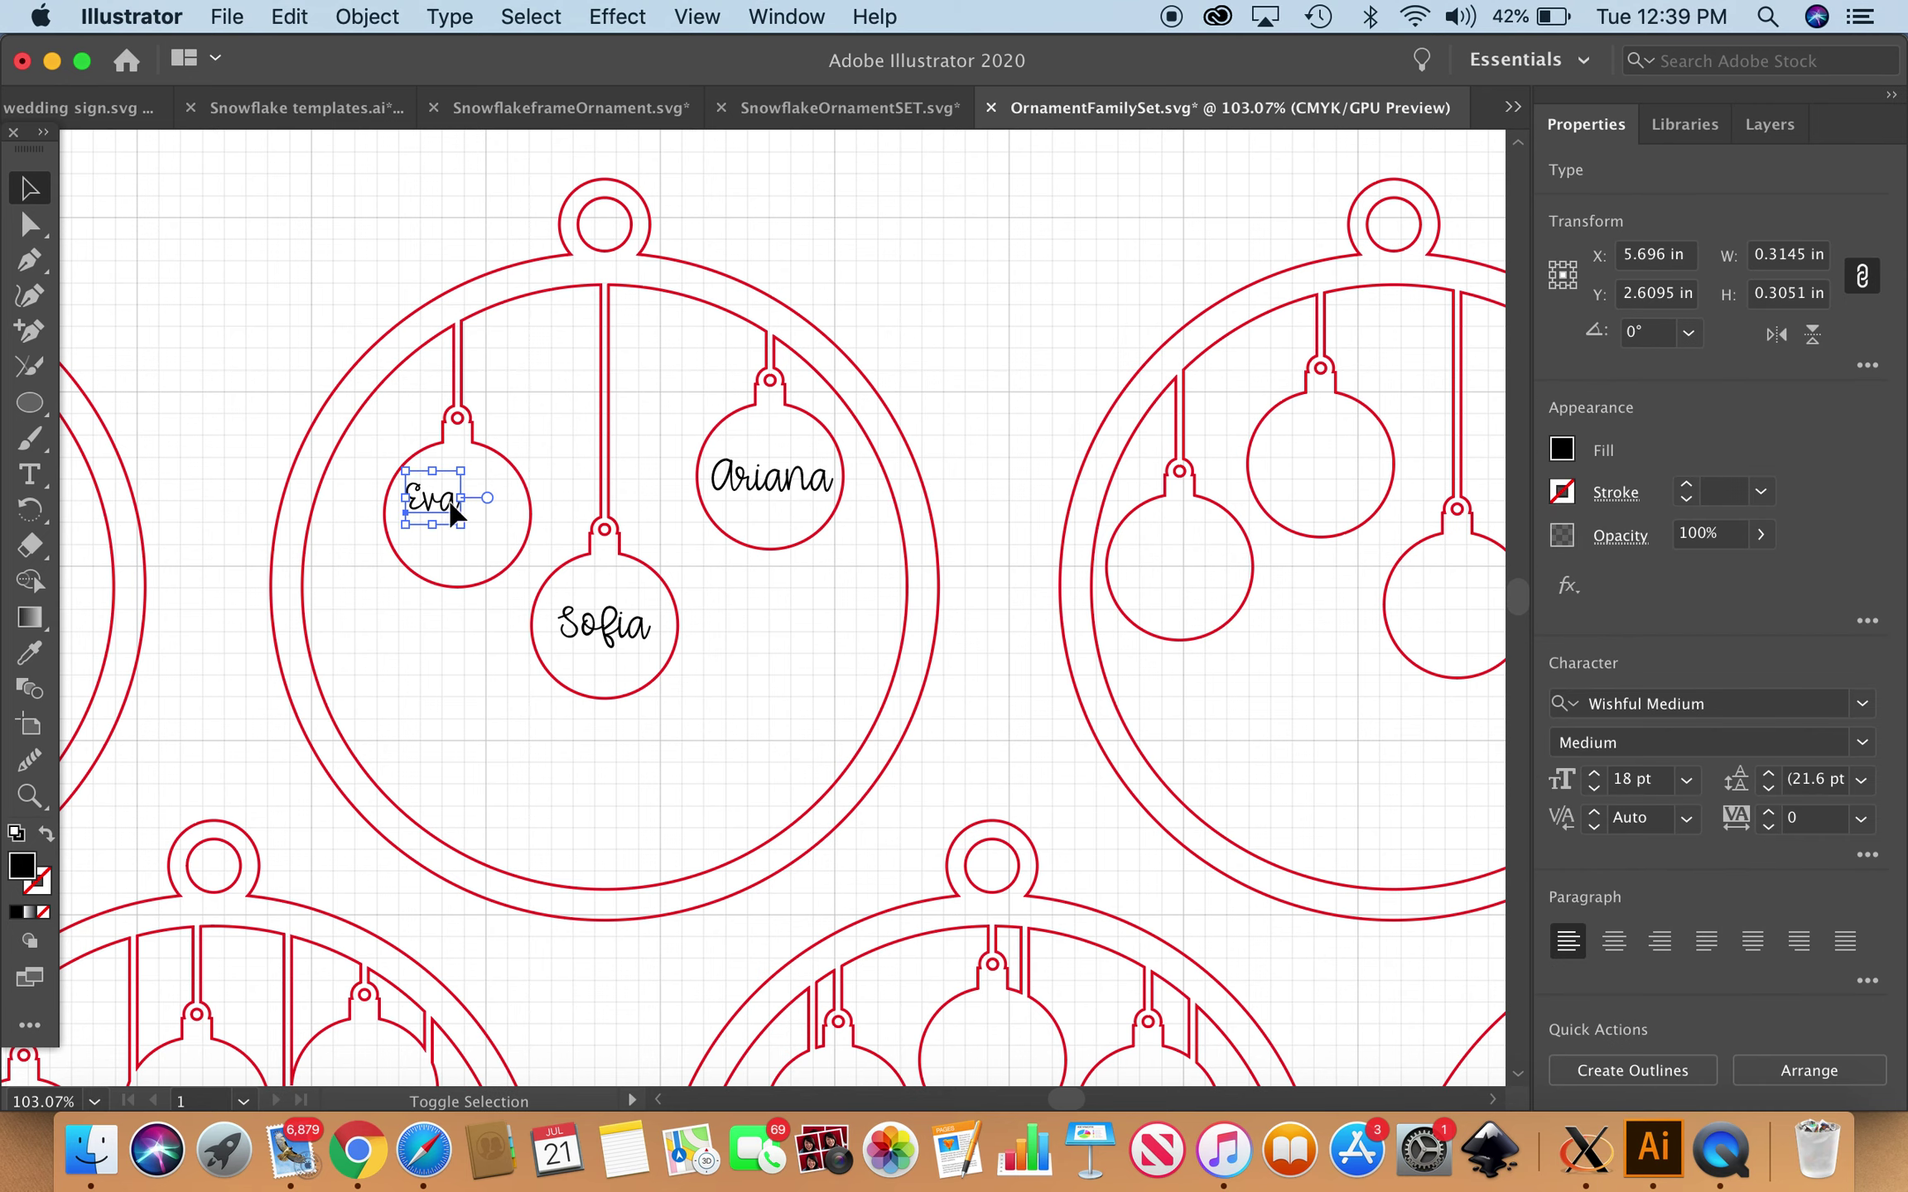
mouse_move(462, 532)
left_mouse_down()
mouse_move(510, 559)
mouse_move(486, 550)
left_mouse_up()
key("Right")
key("Right")
key("Right")
key("Right")
key("Right")
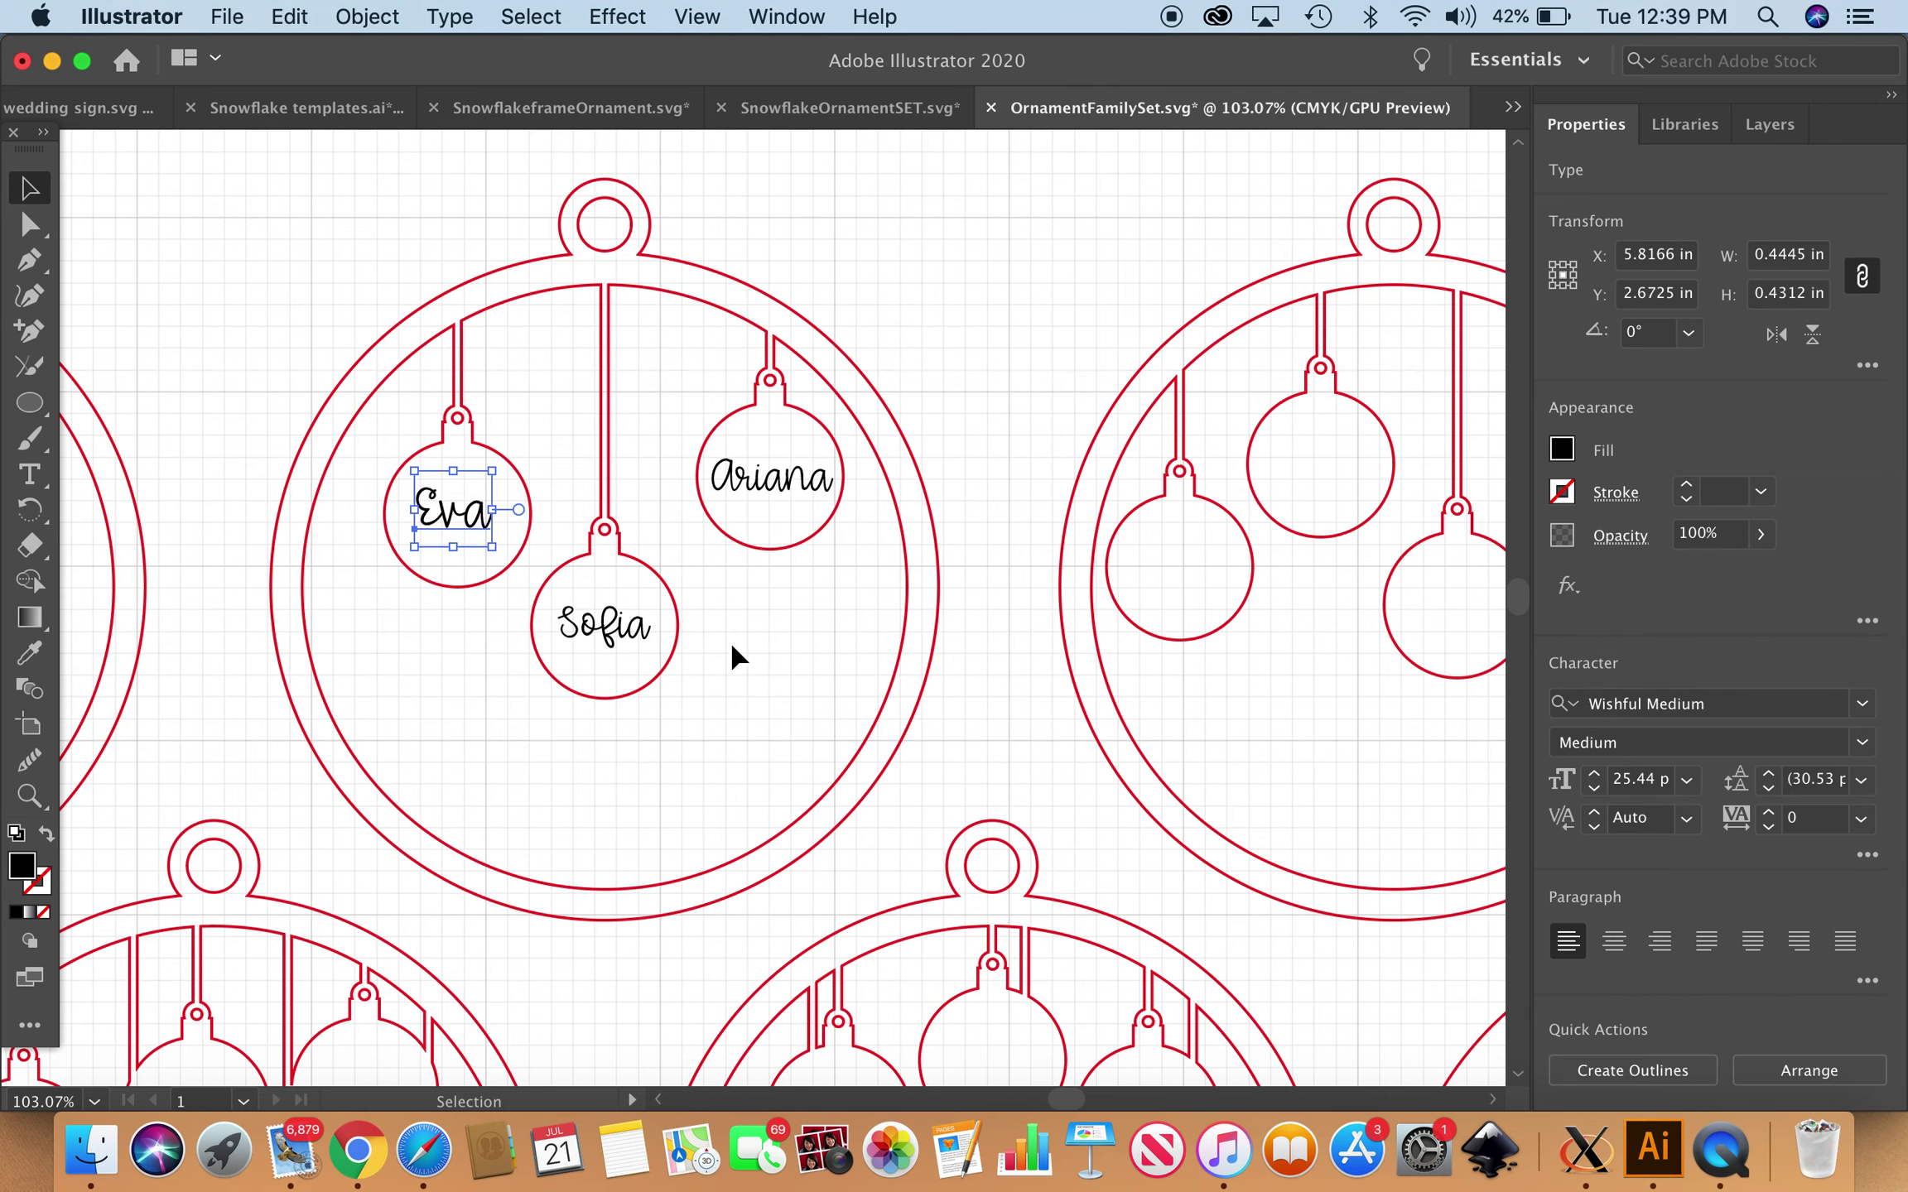
left_click(740, 662)
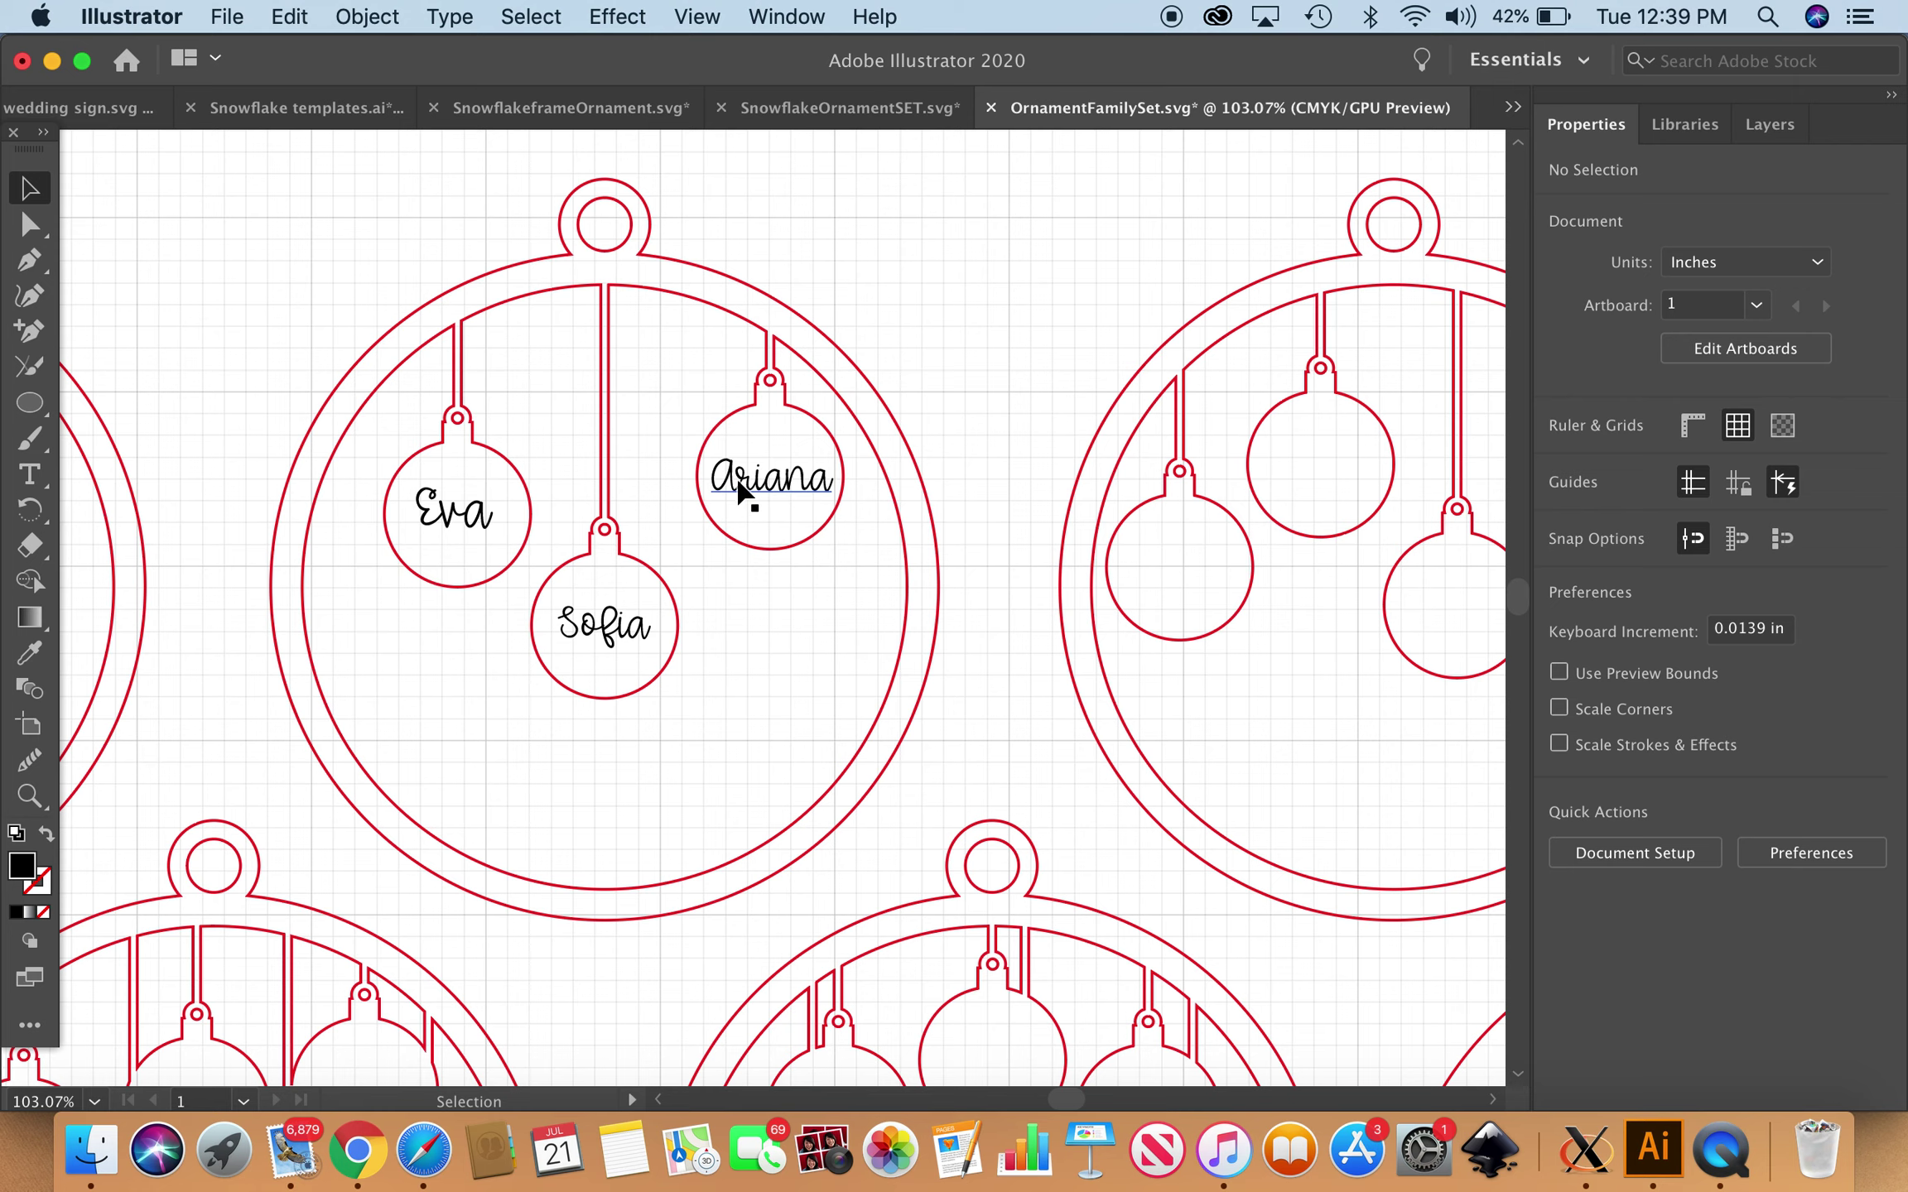
Zoom in on the ornament and select the Ariana text in its bauble.
scroll(739, 490, "up", 3)
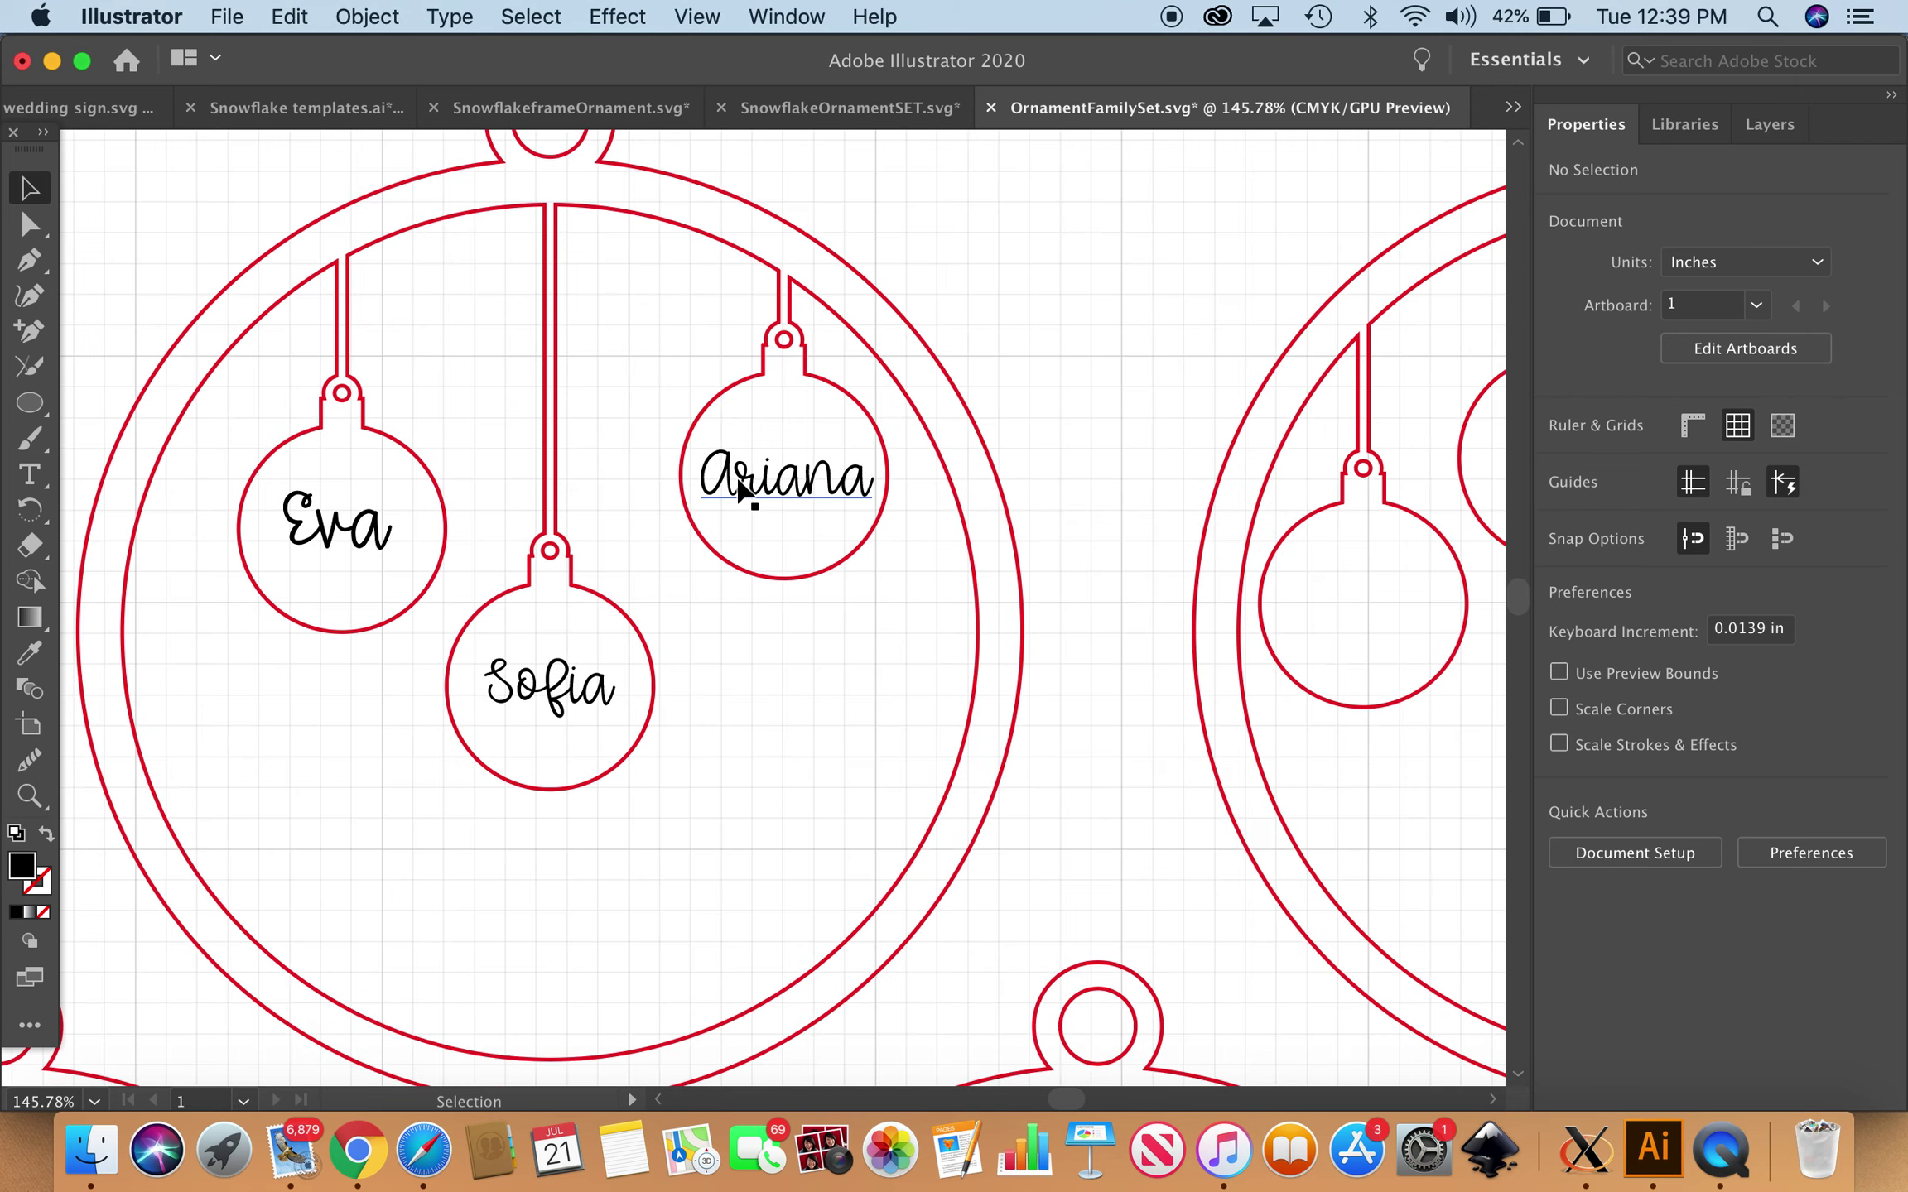
scroll(740, 490, "up", 1)
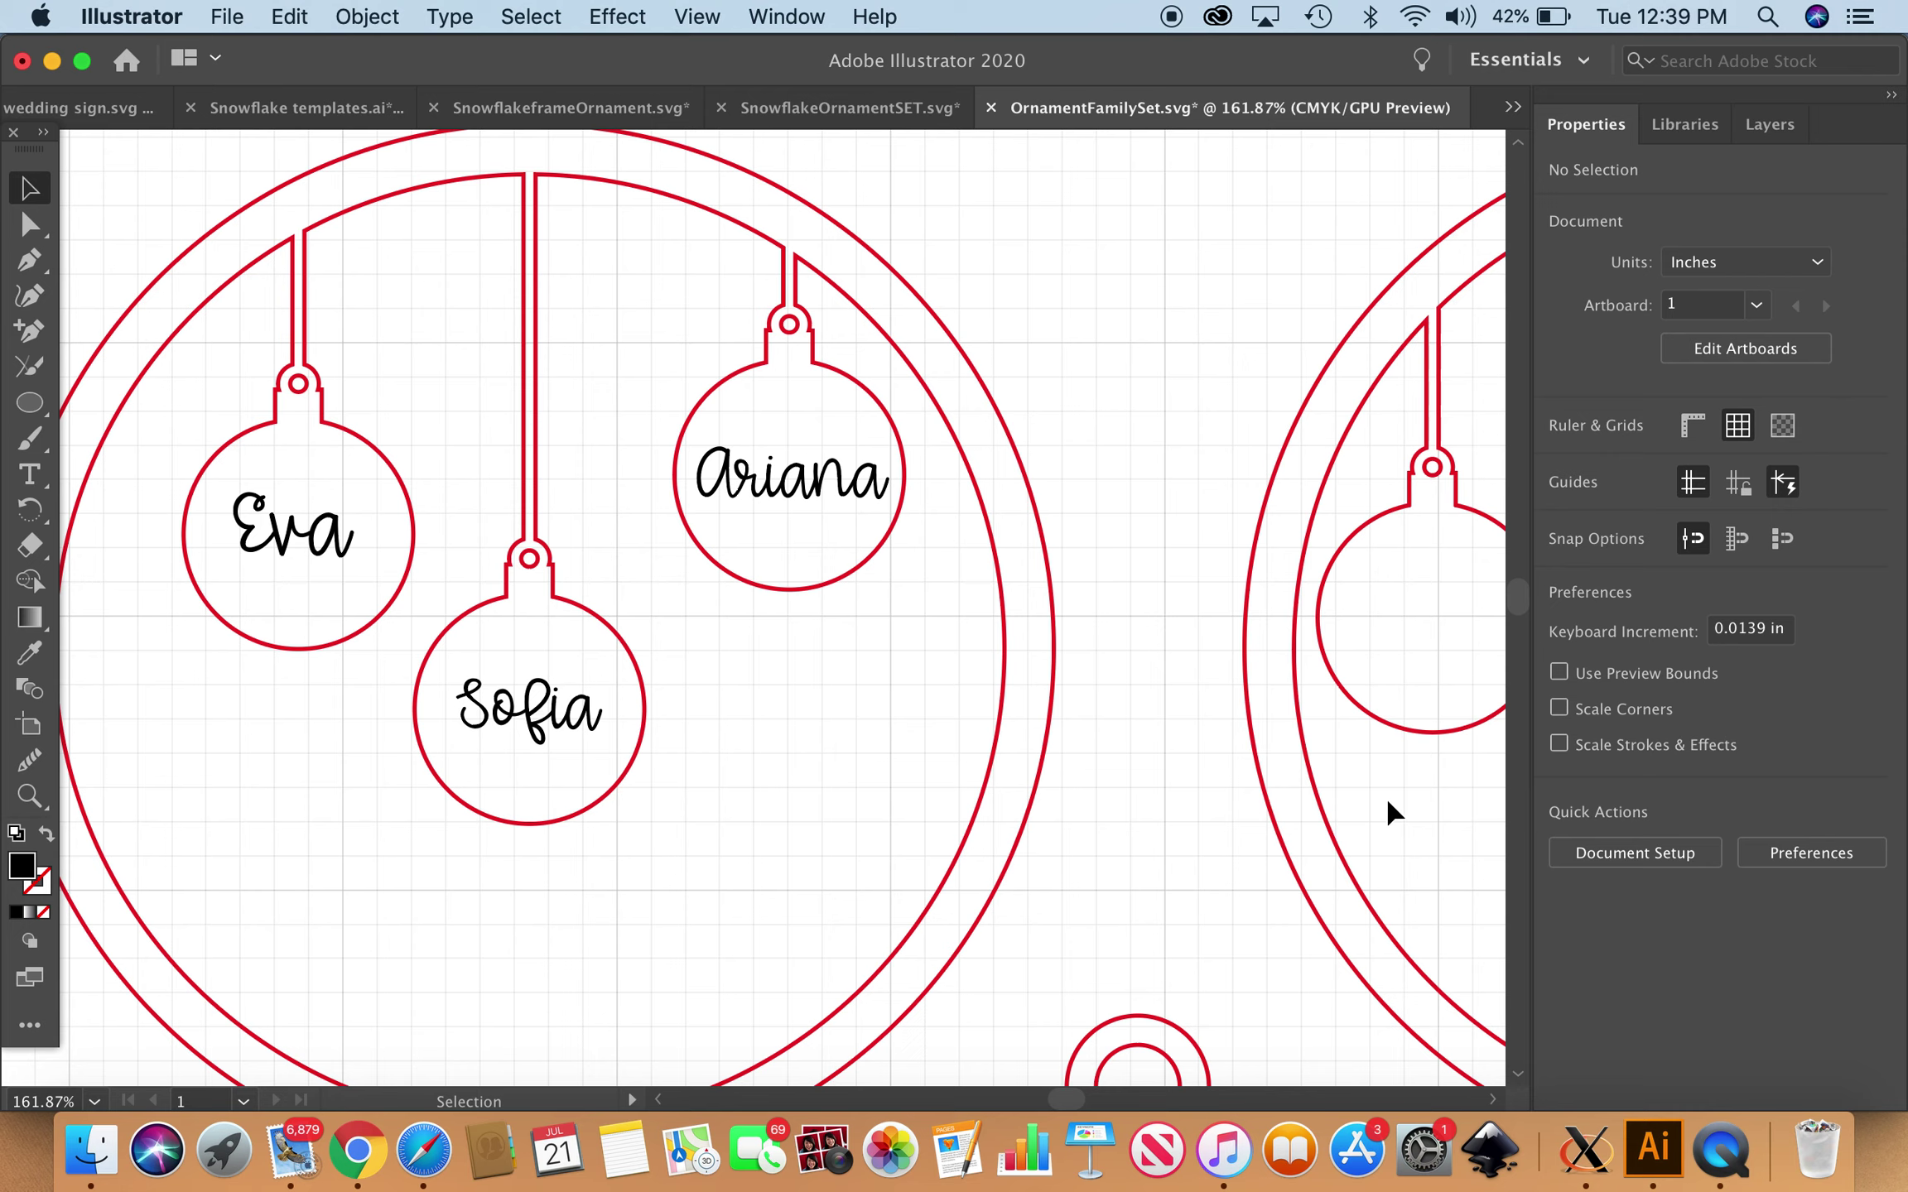
left_click(787, 506)
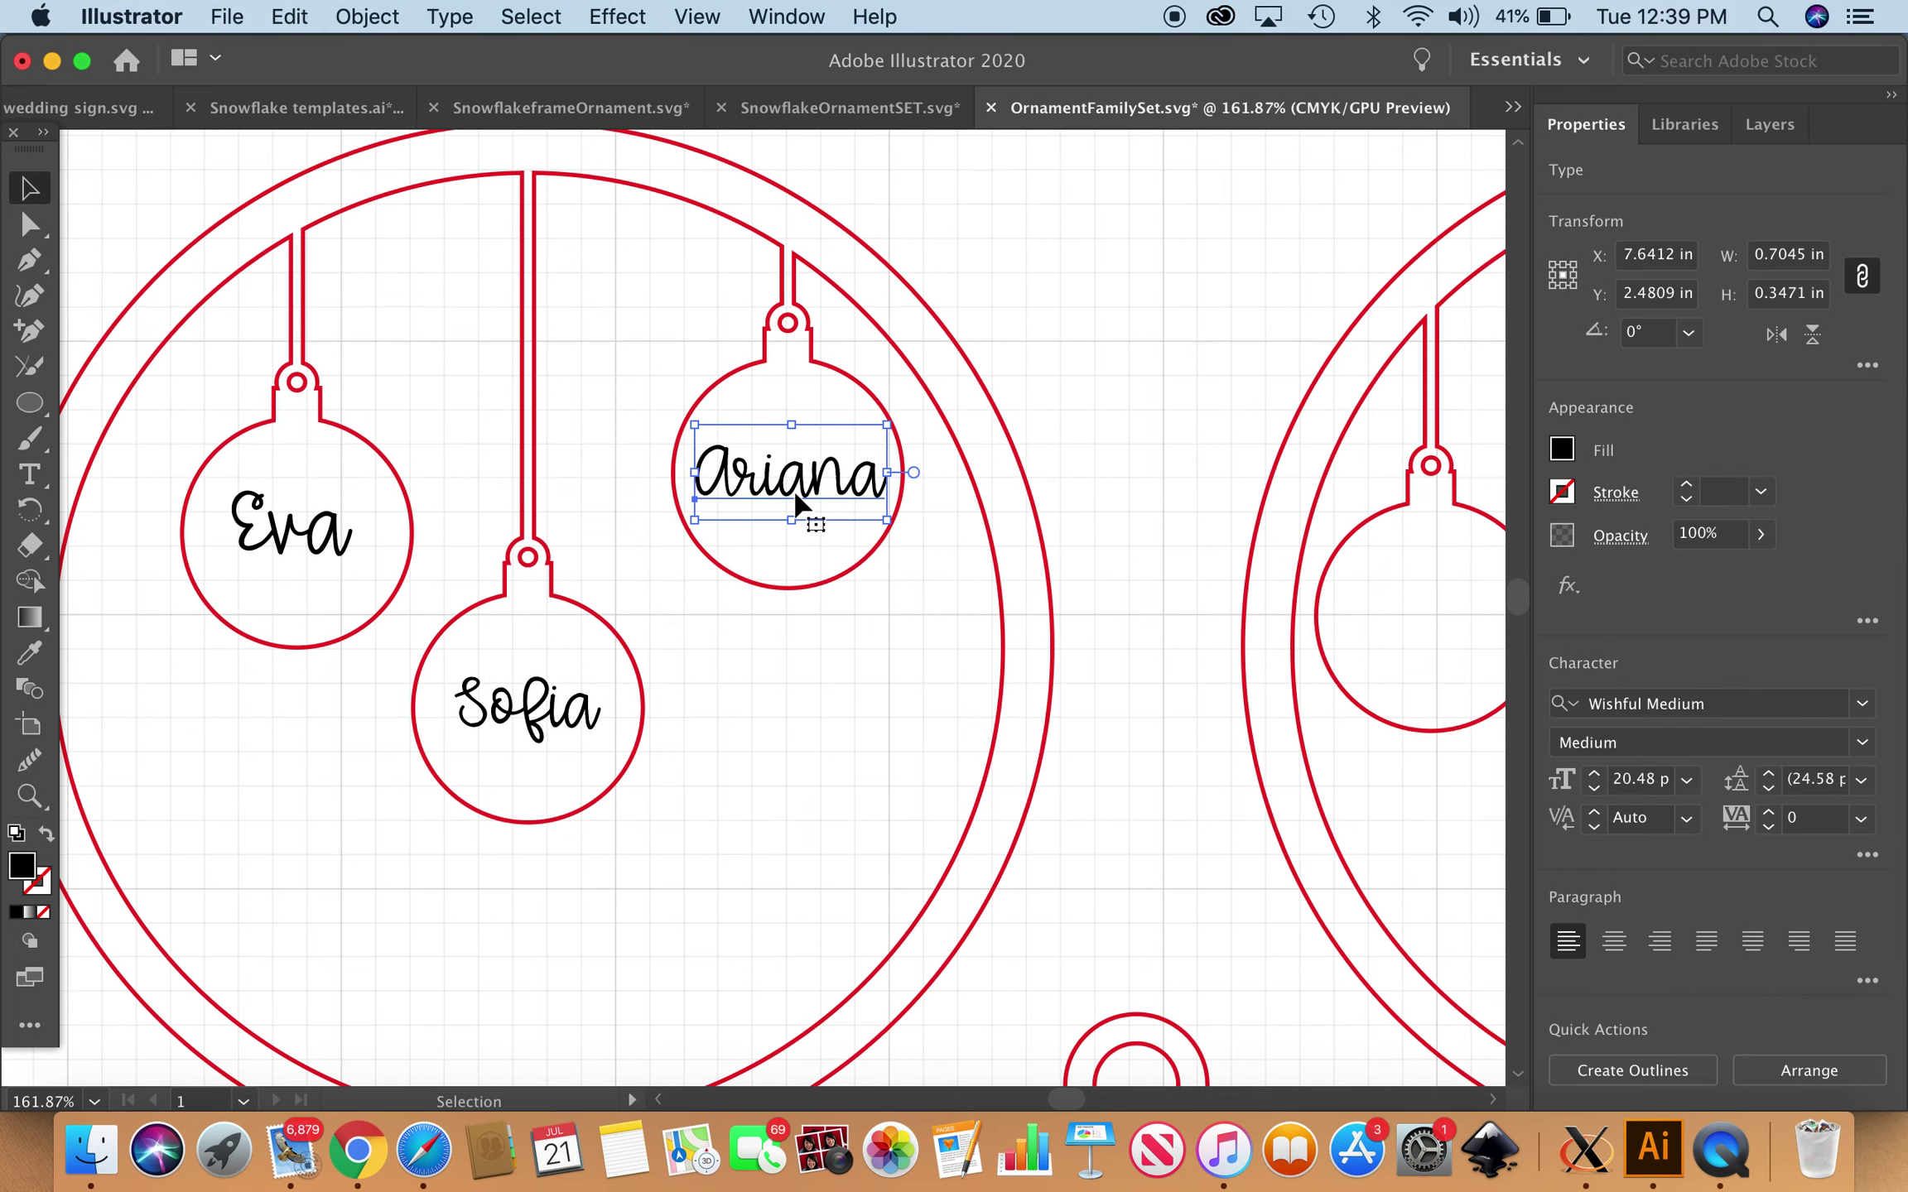
scroll(766, 459, "up", 5)
scroll(766, 464, "up", 3)
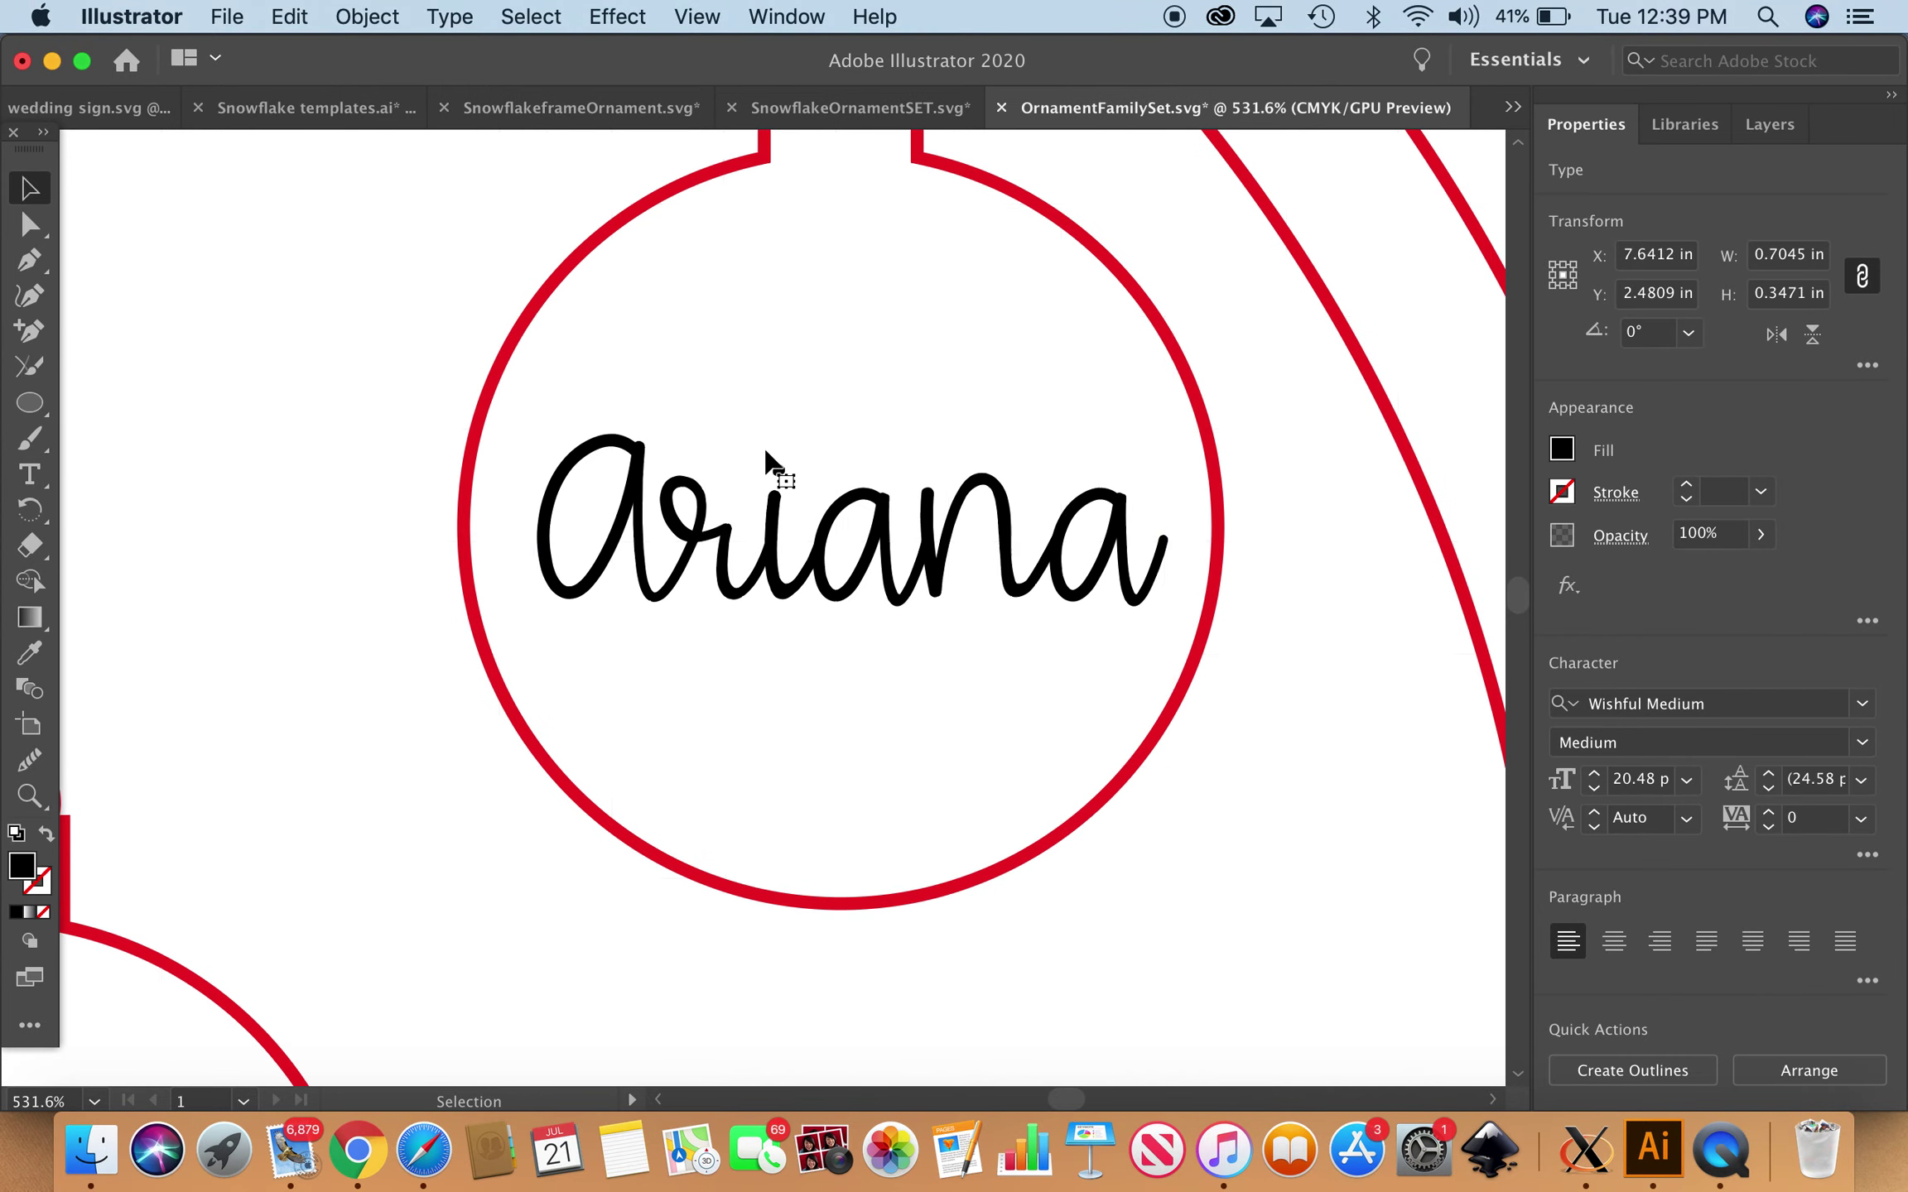
Create outlines from Ariana and unite its letters into one shape.
left_click(1614, 1072)
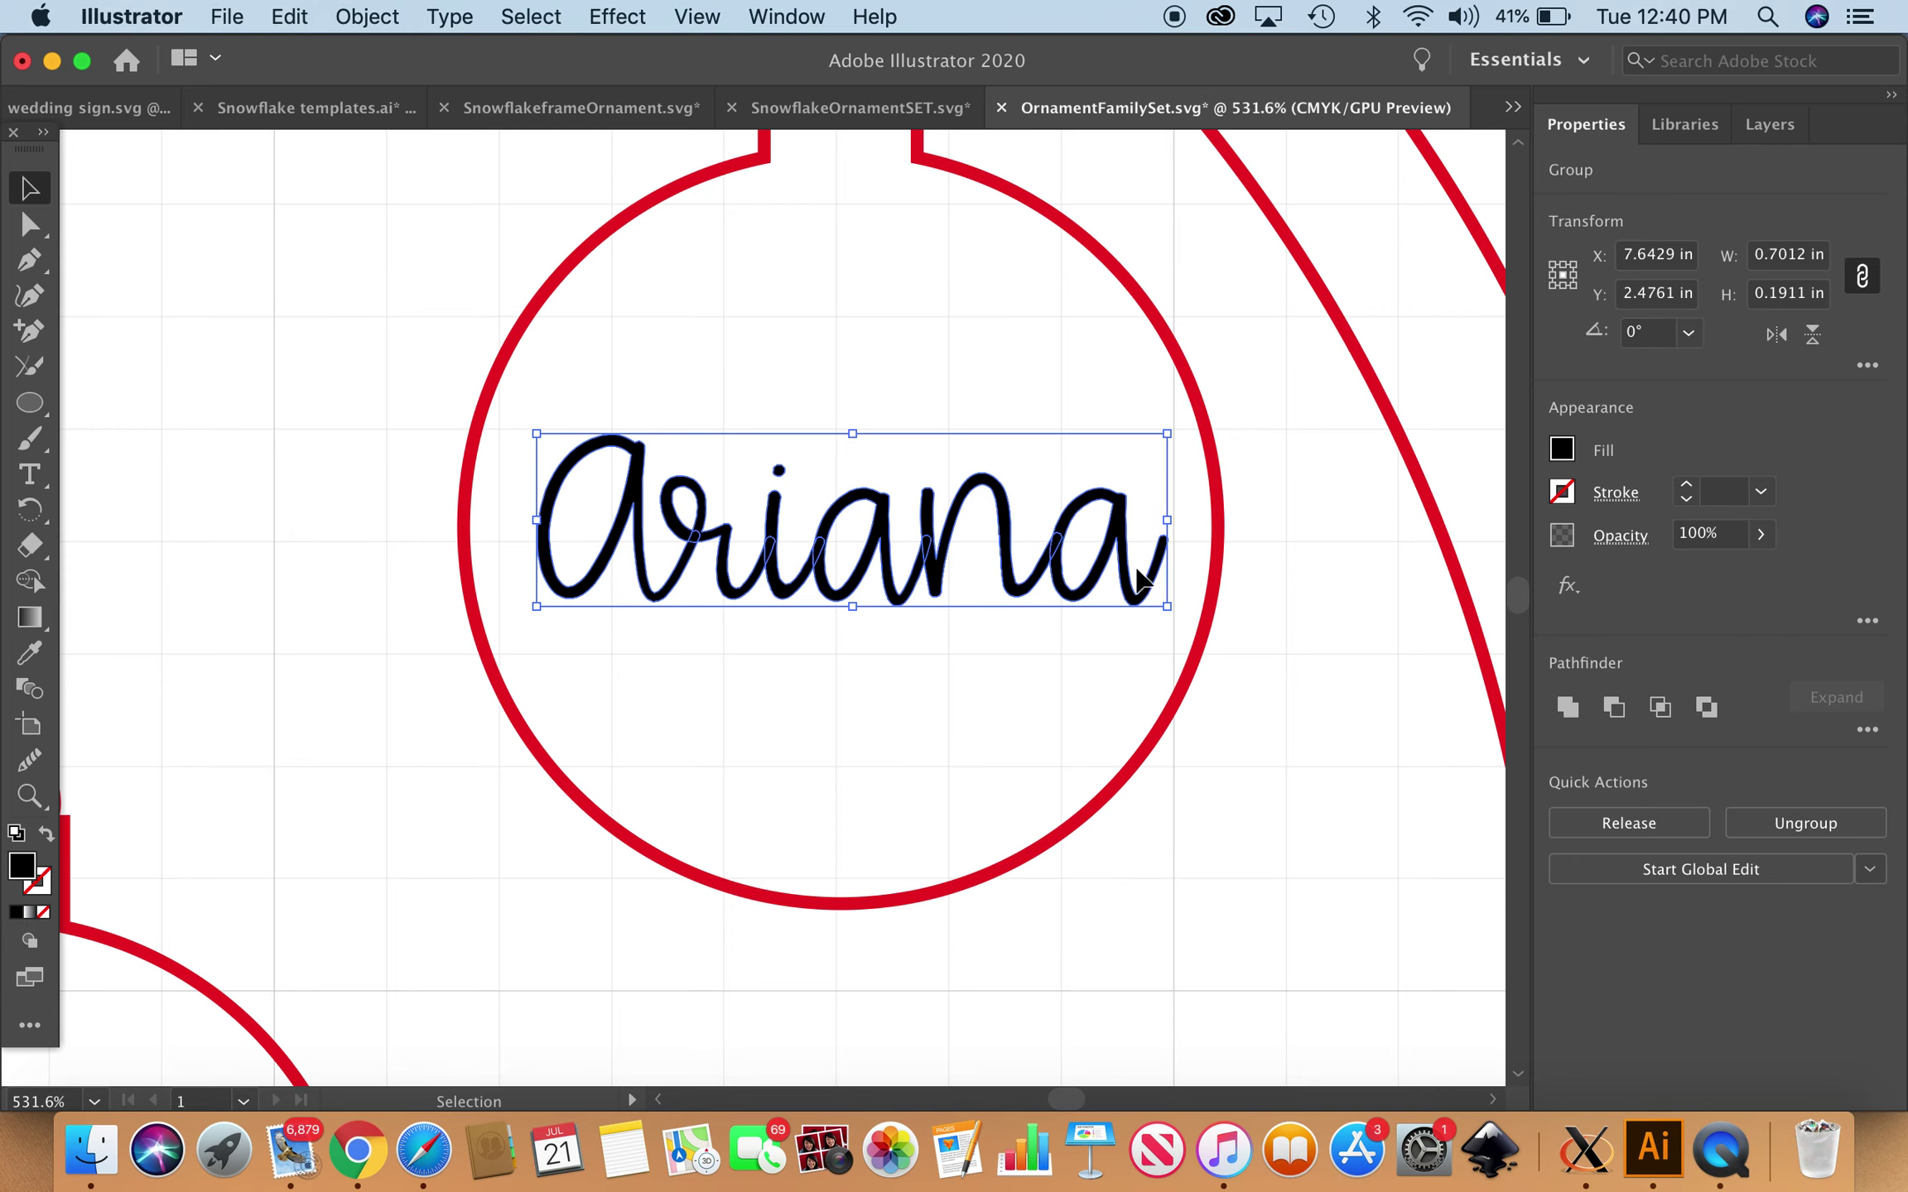
left_click(1568, 721)
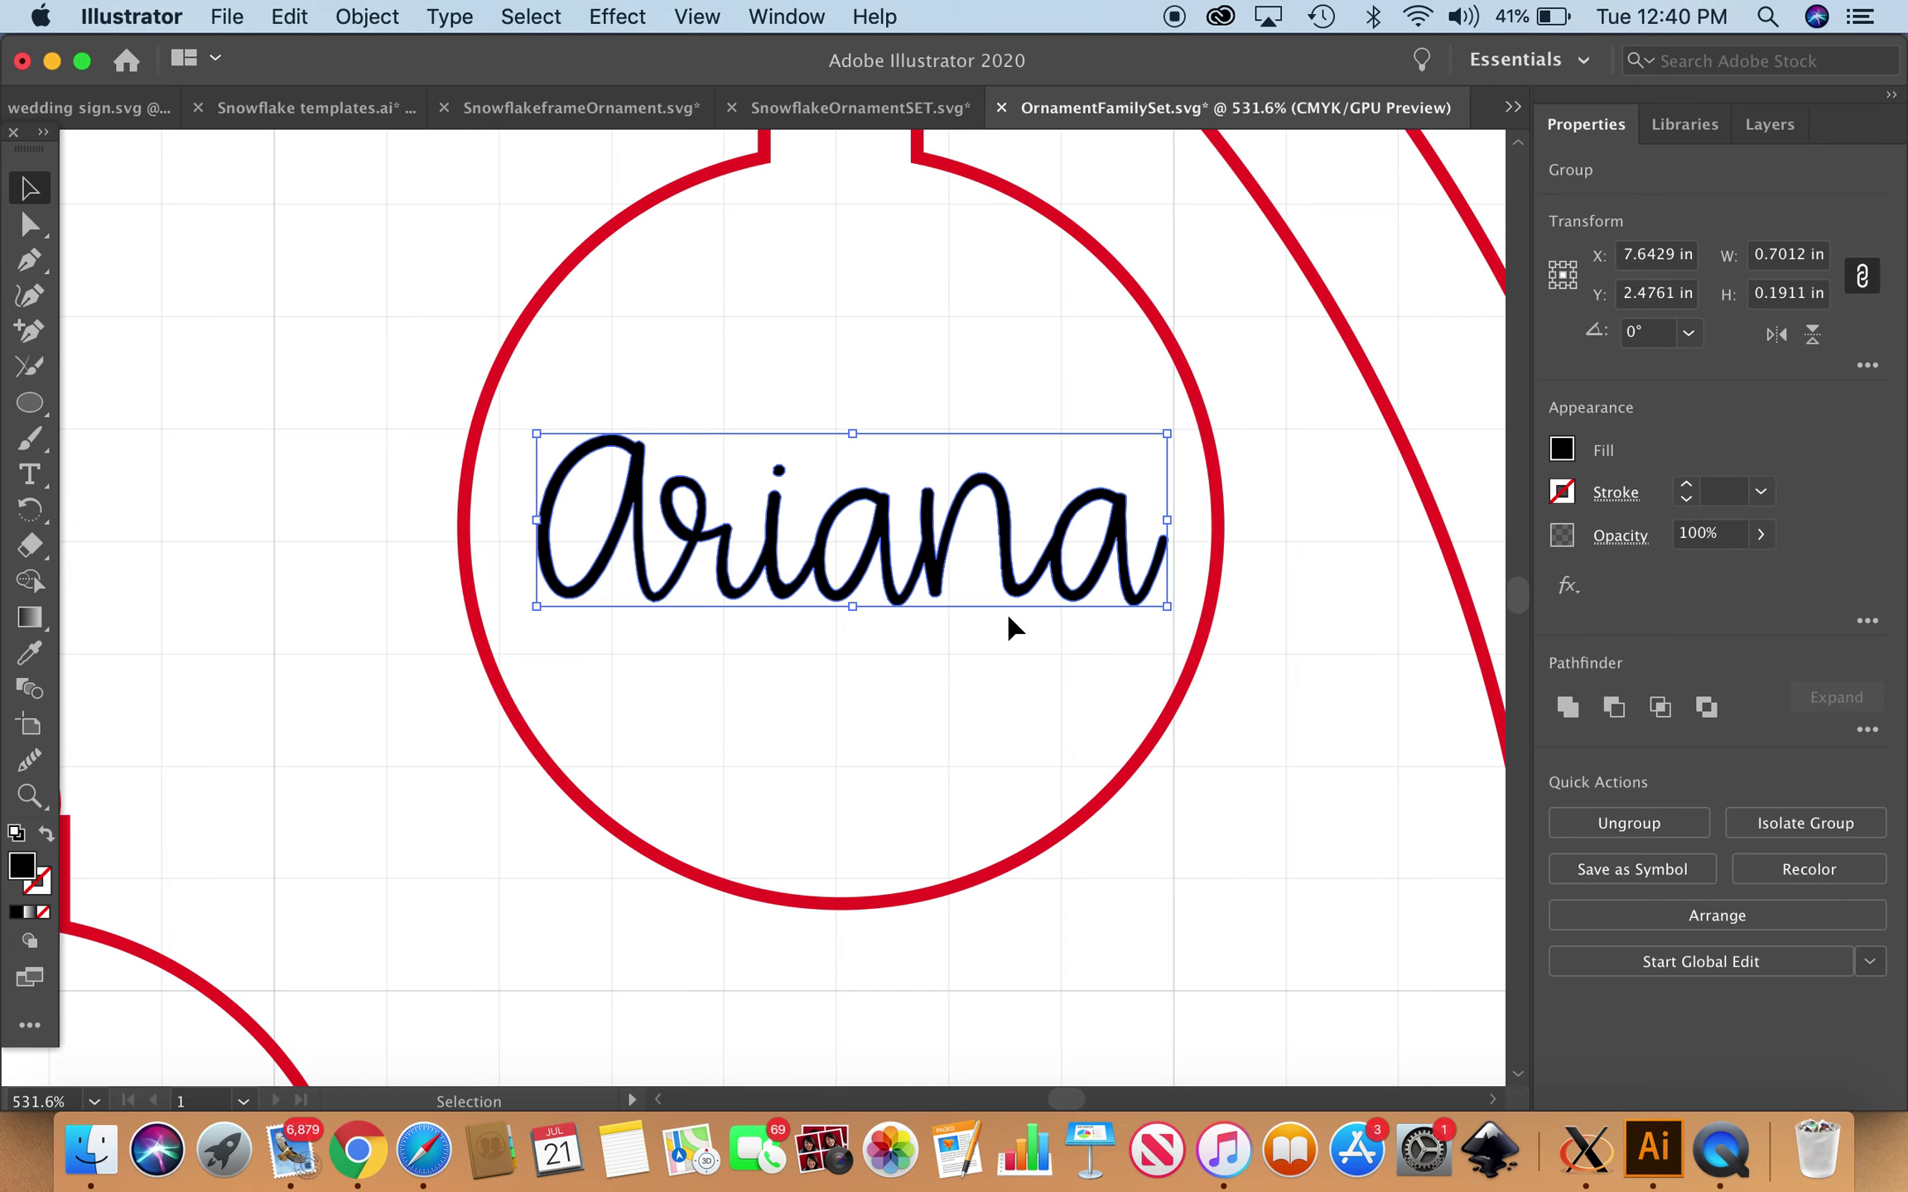
scroll(1012, 630, "down", 5)
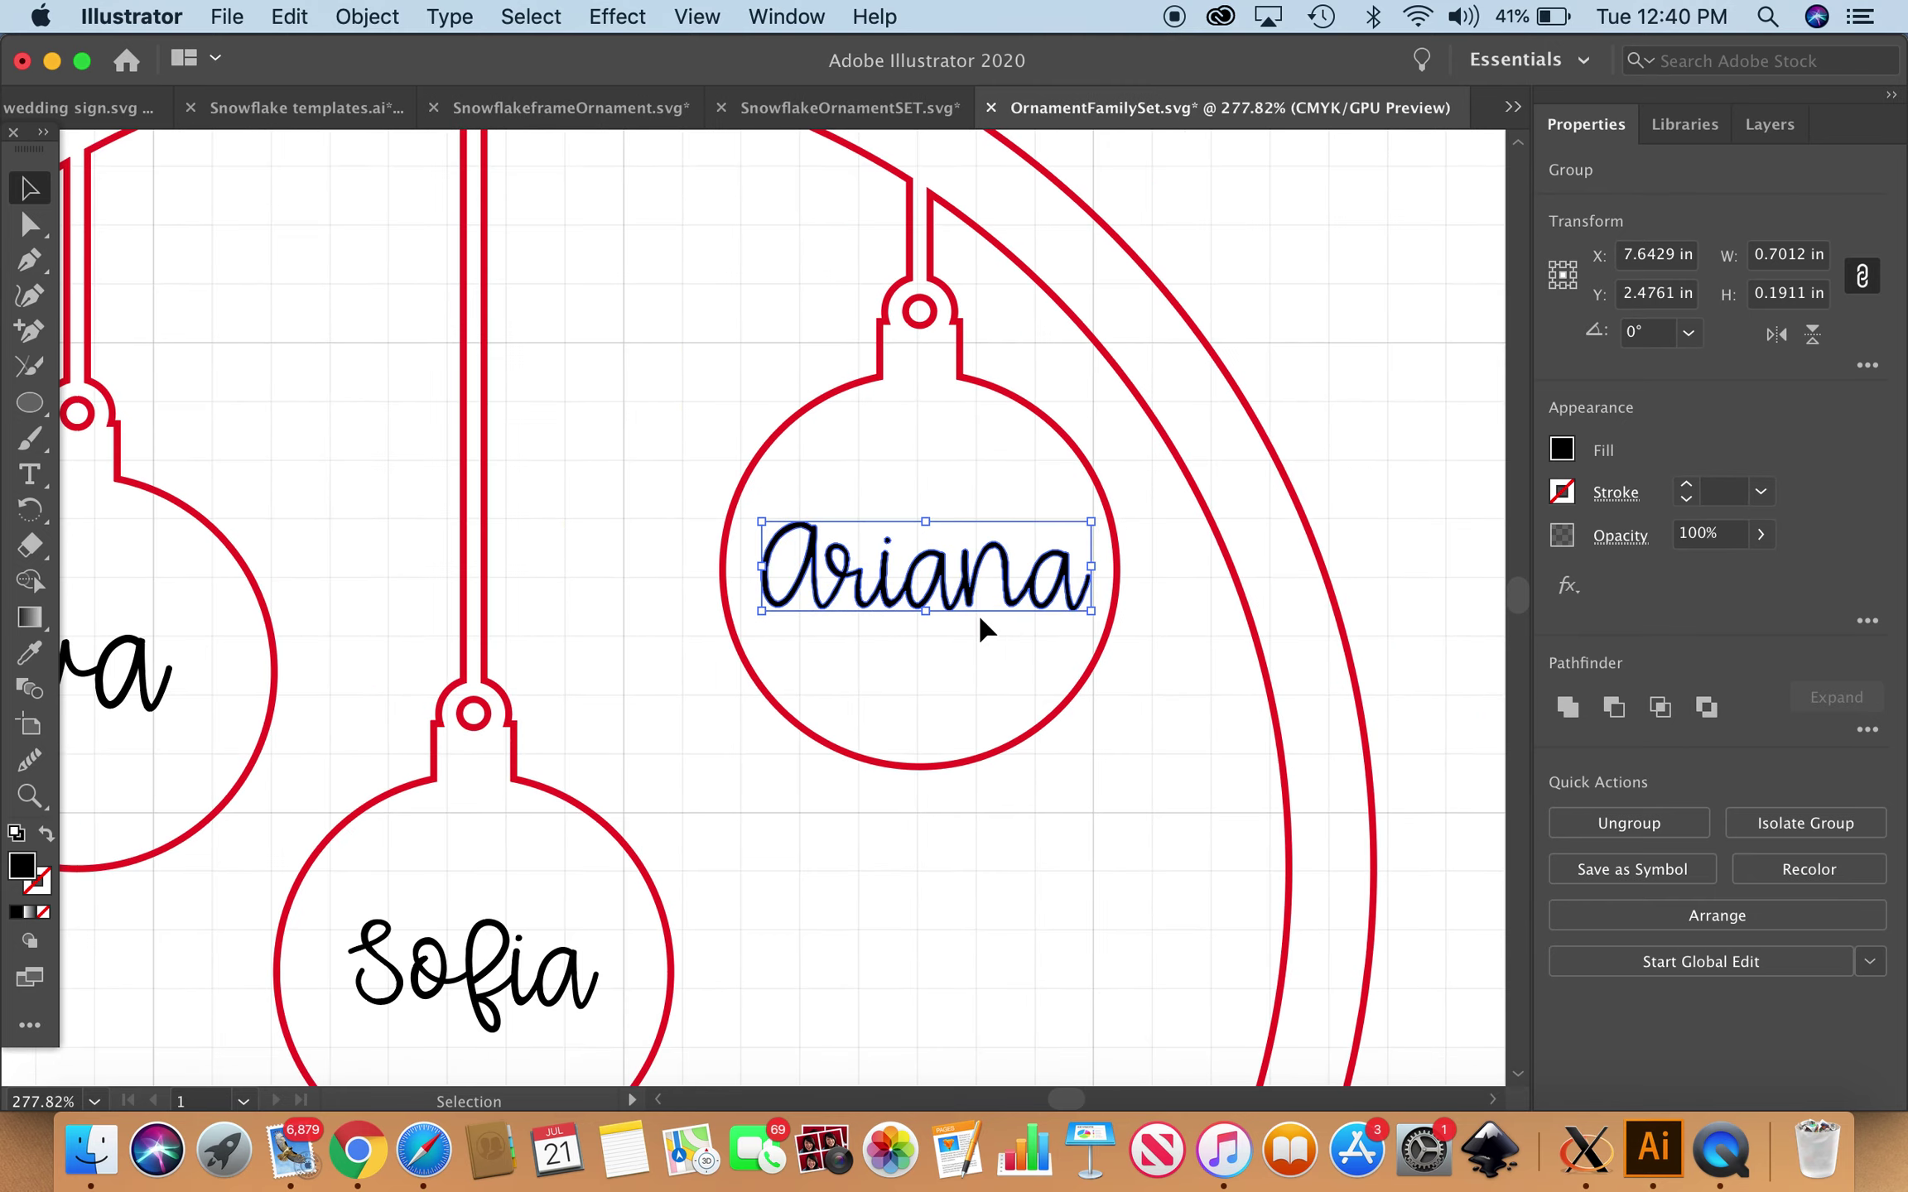
Convert Sofia to outlines and unite its letters into a single shape.
scroll(607, 833, "down", 4)
scroll(607, 832, "left", 6)
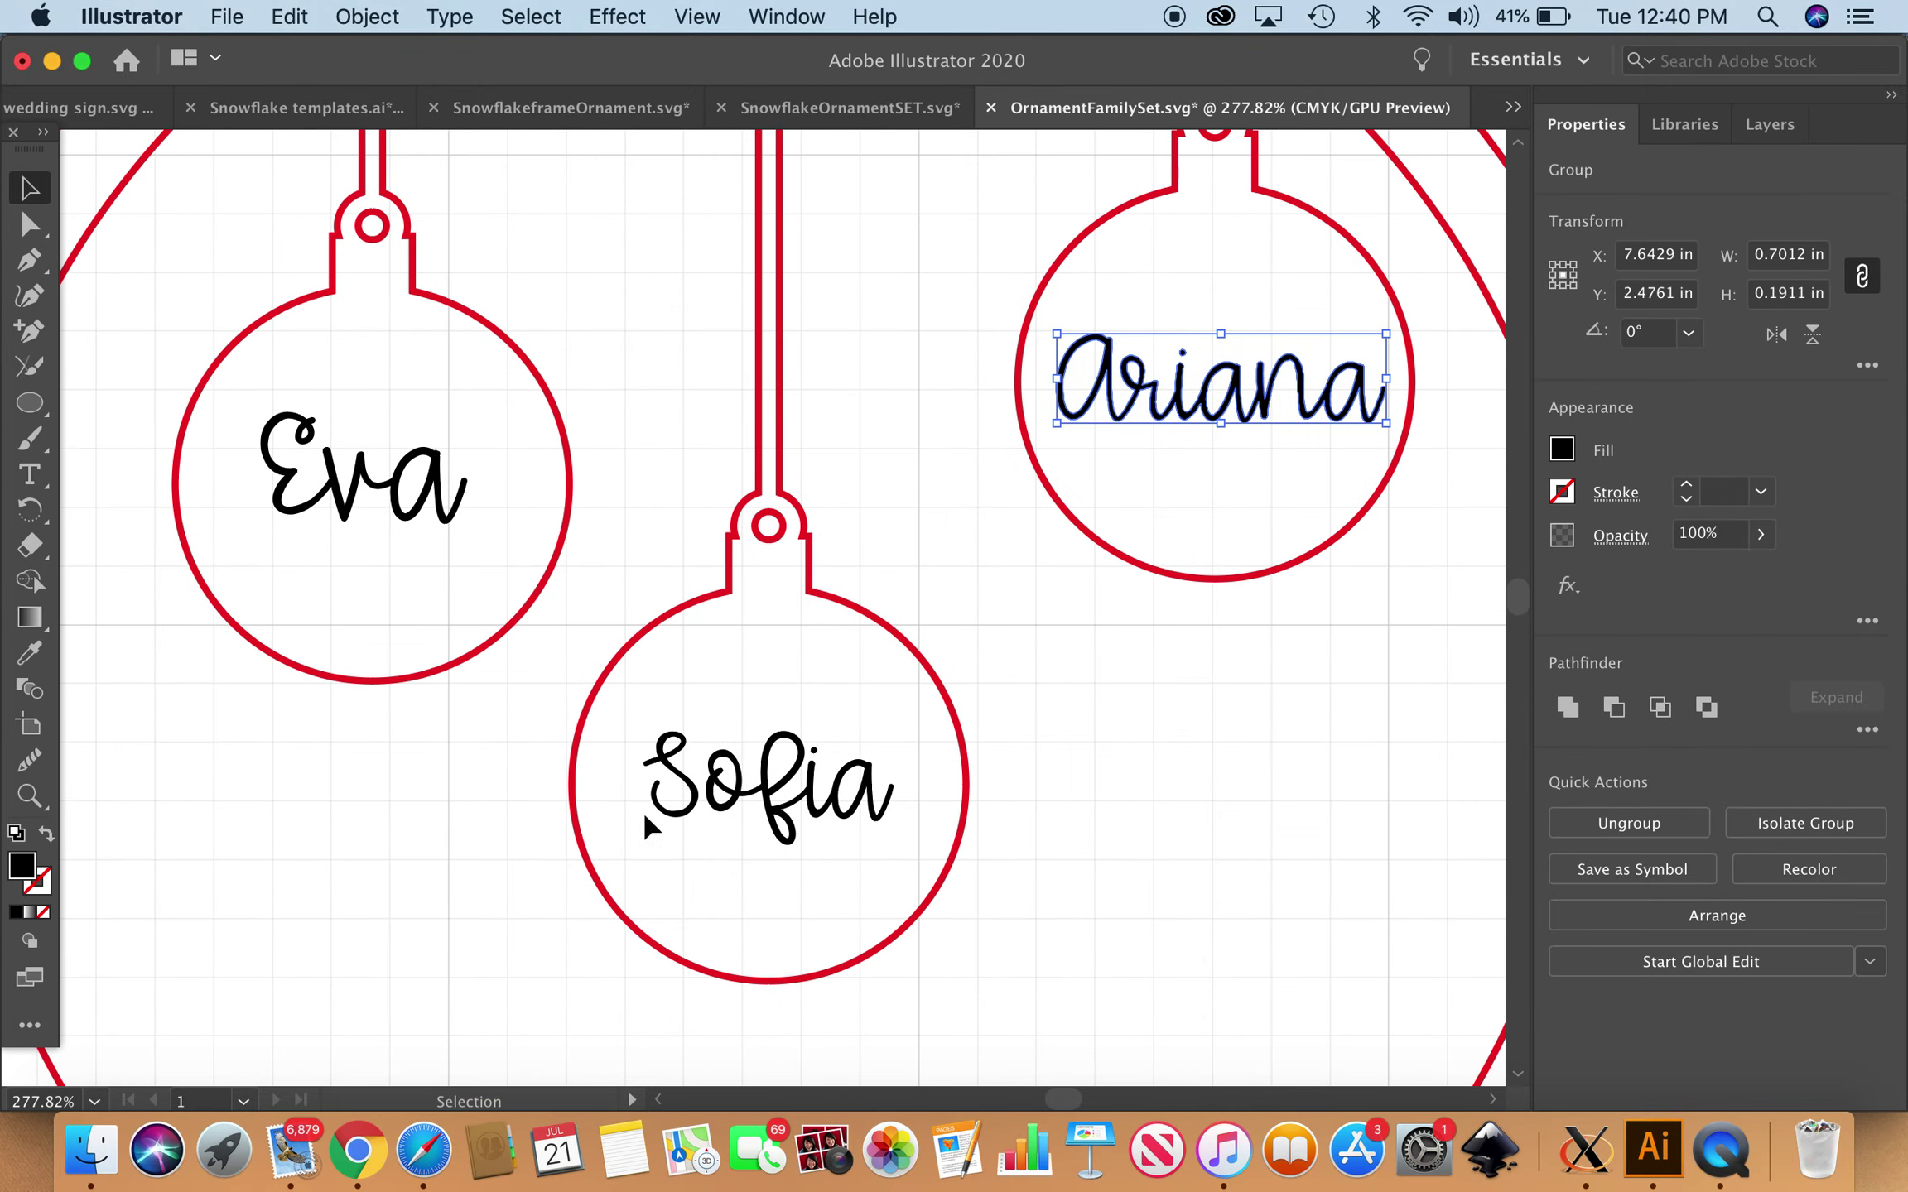
scroll(801, 741, "up", 3)
left_click(846, 757)
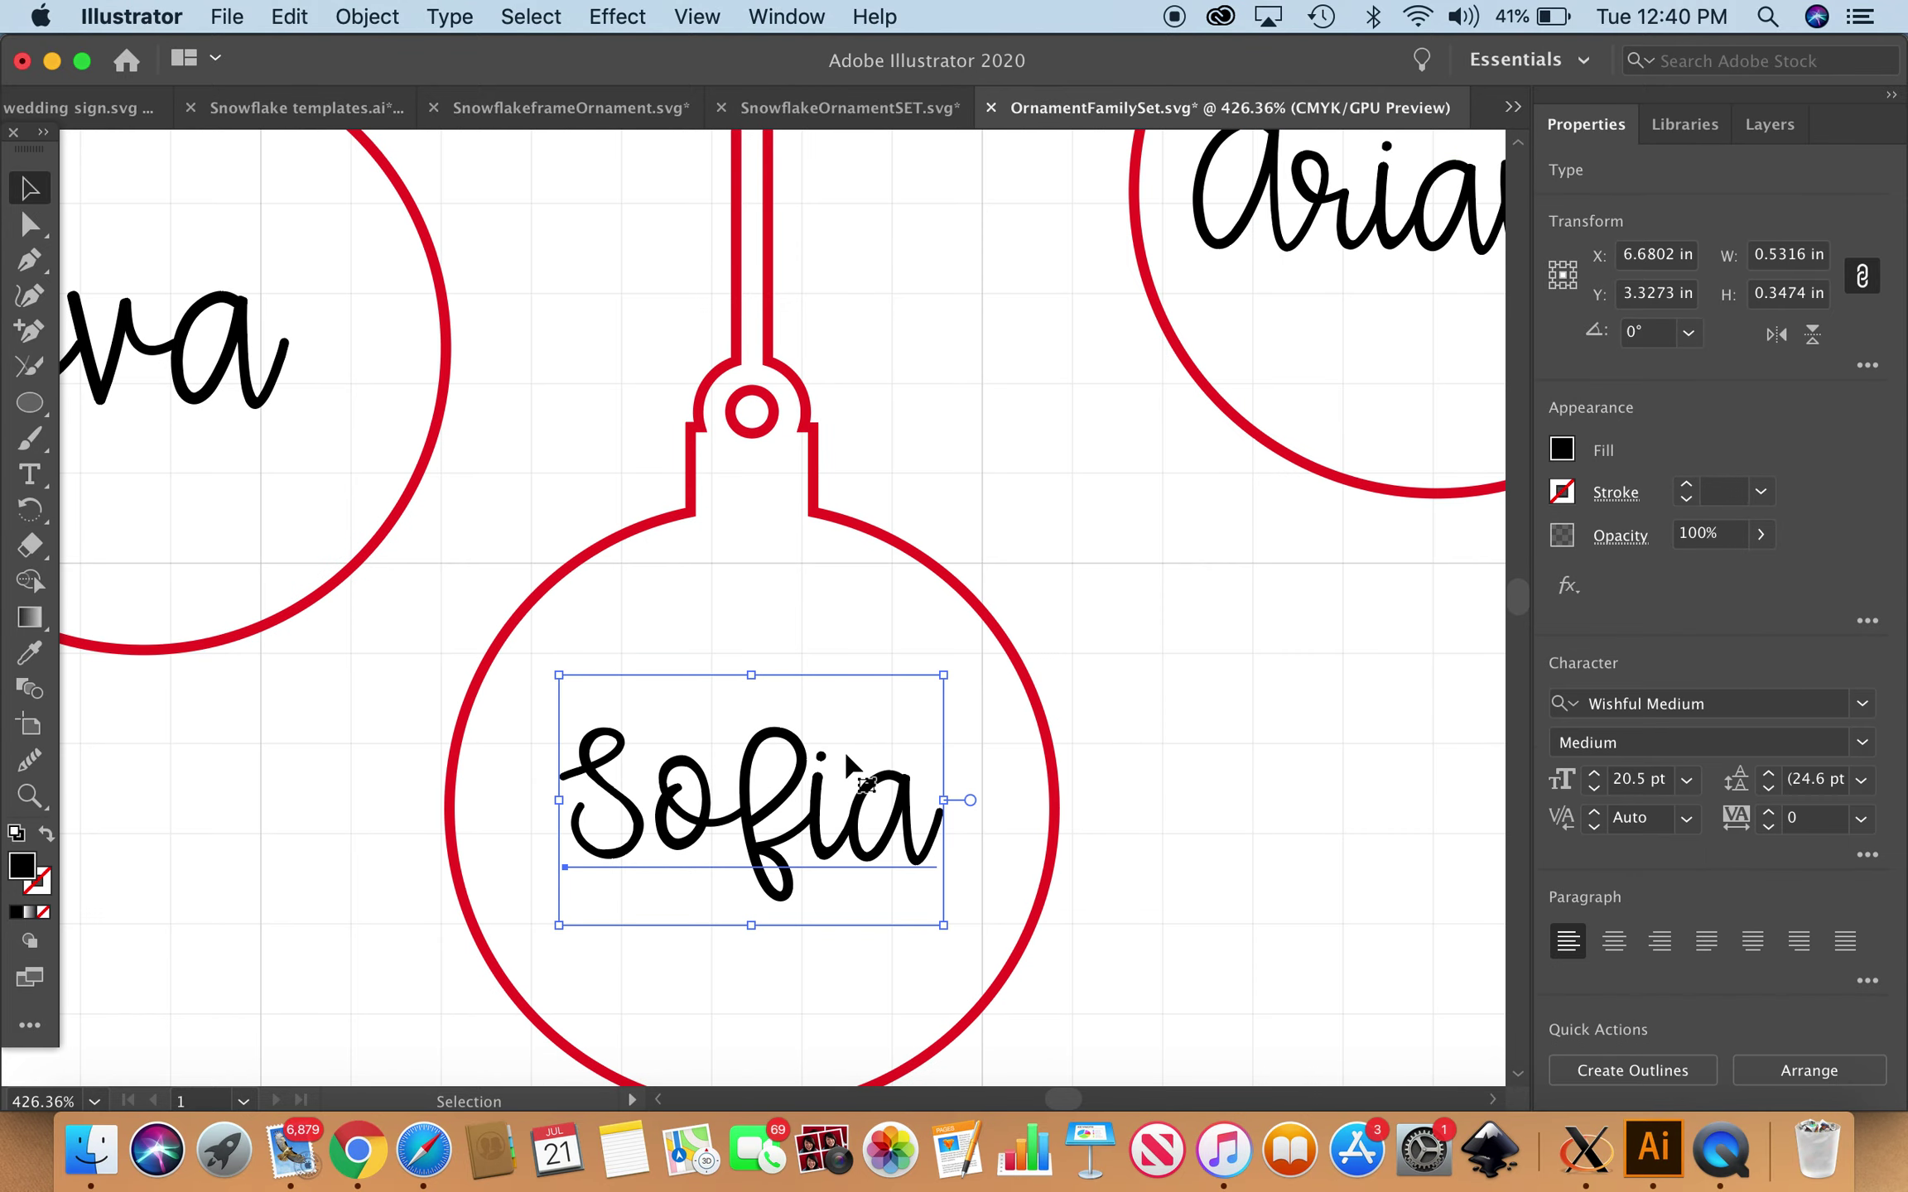
left_click(1628, 1071)
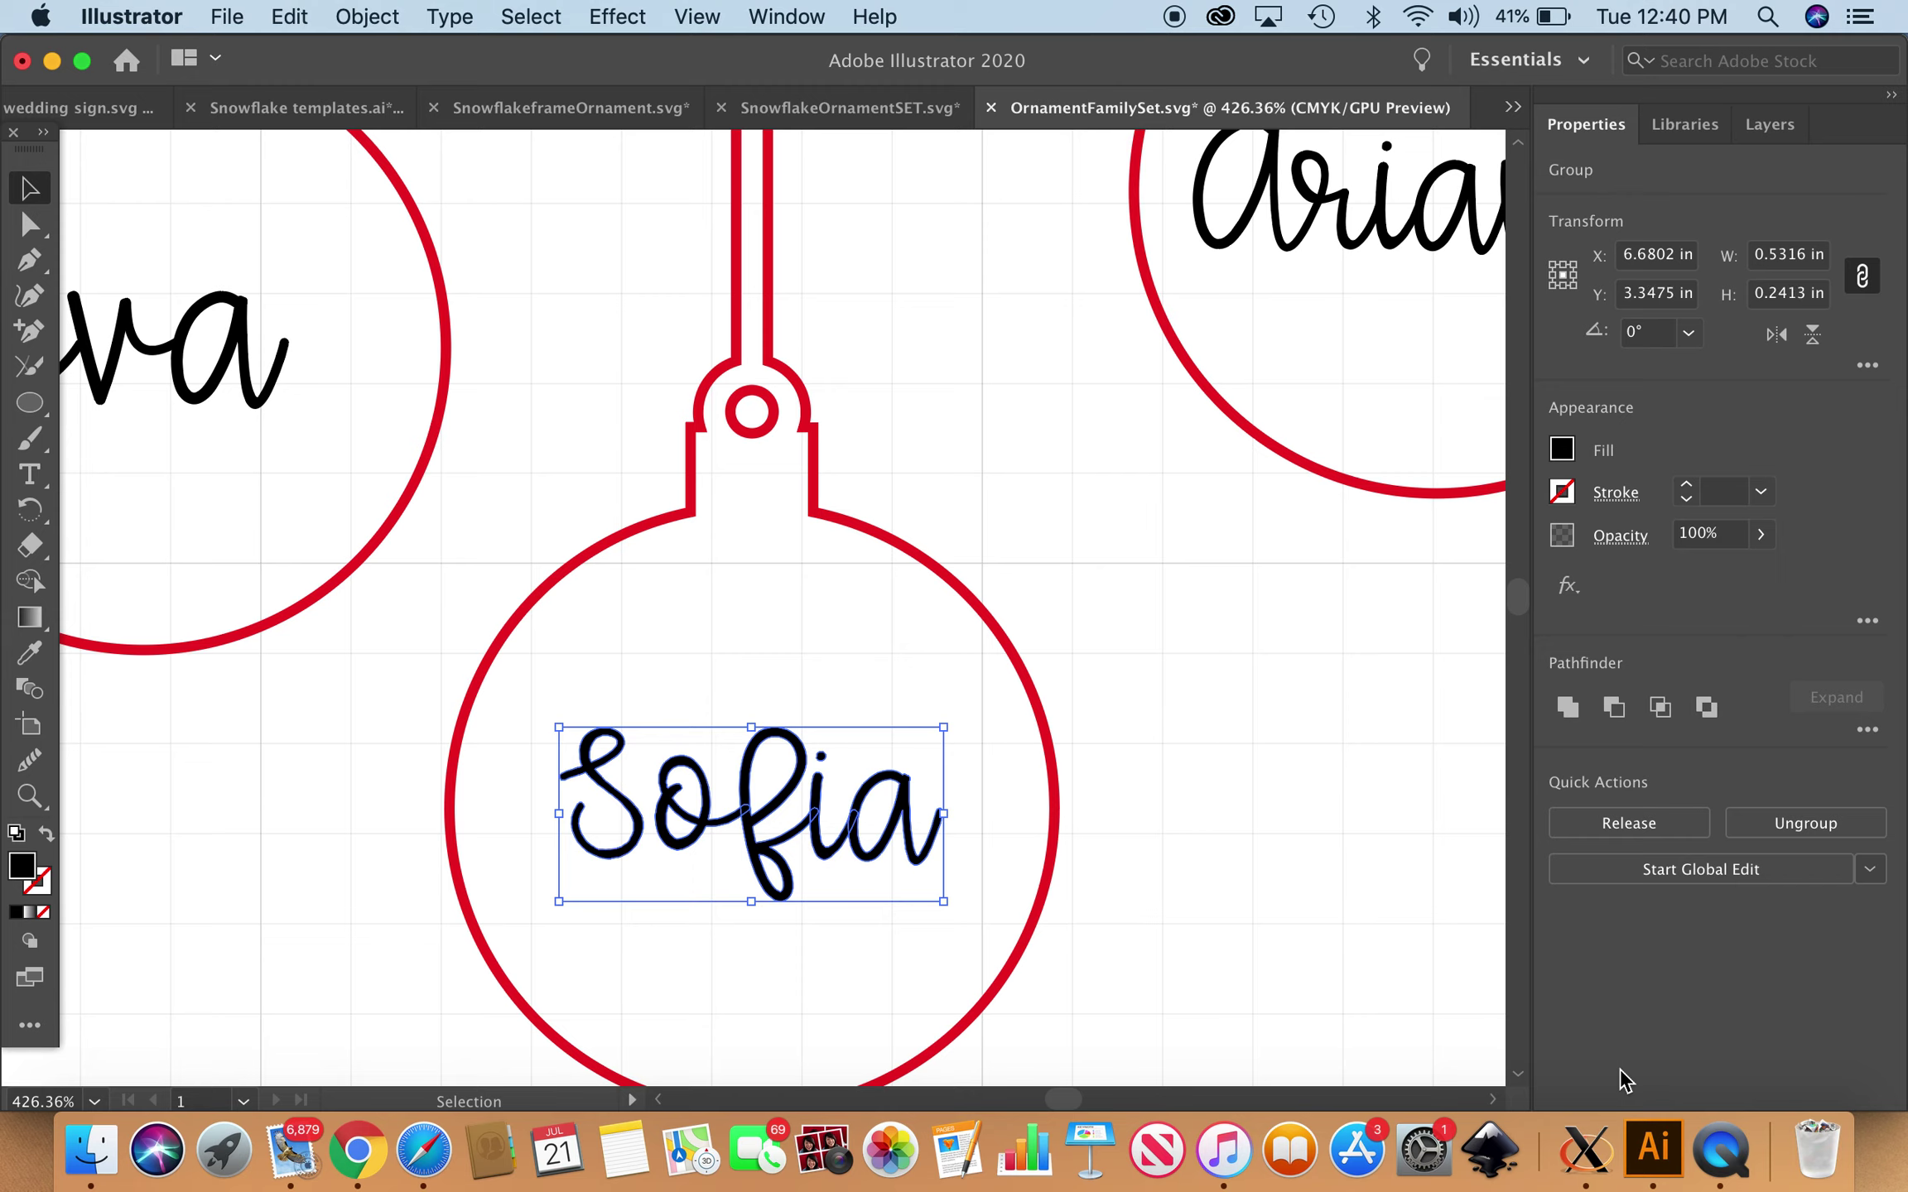
left_click(1568, 708)
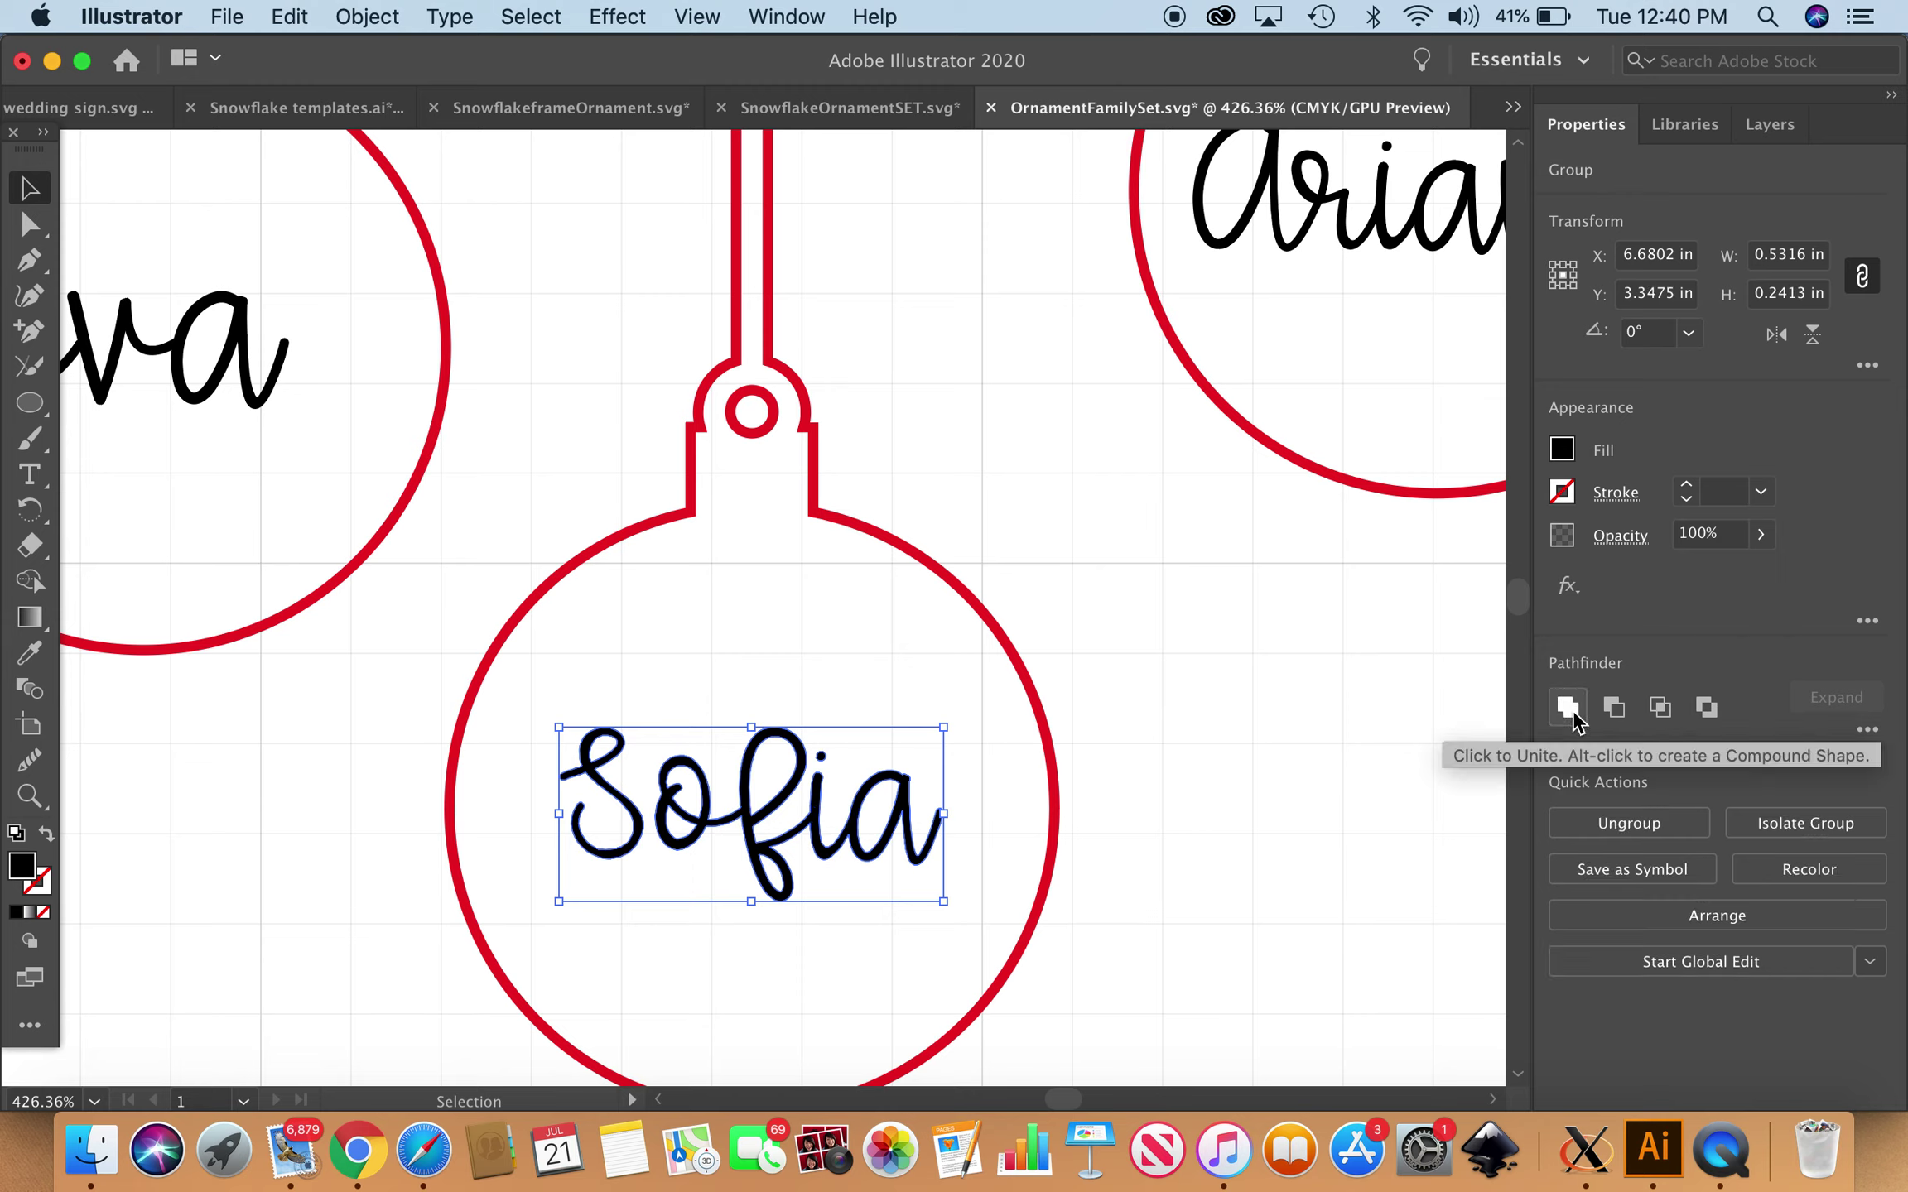
Convert Eva to outlines, unite its letters, then clear the selection.
left_click(231, 364)
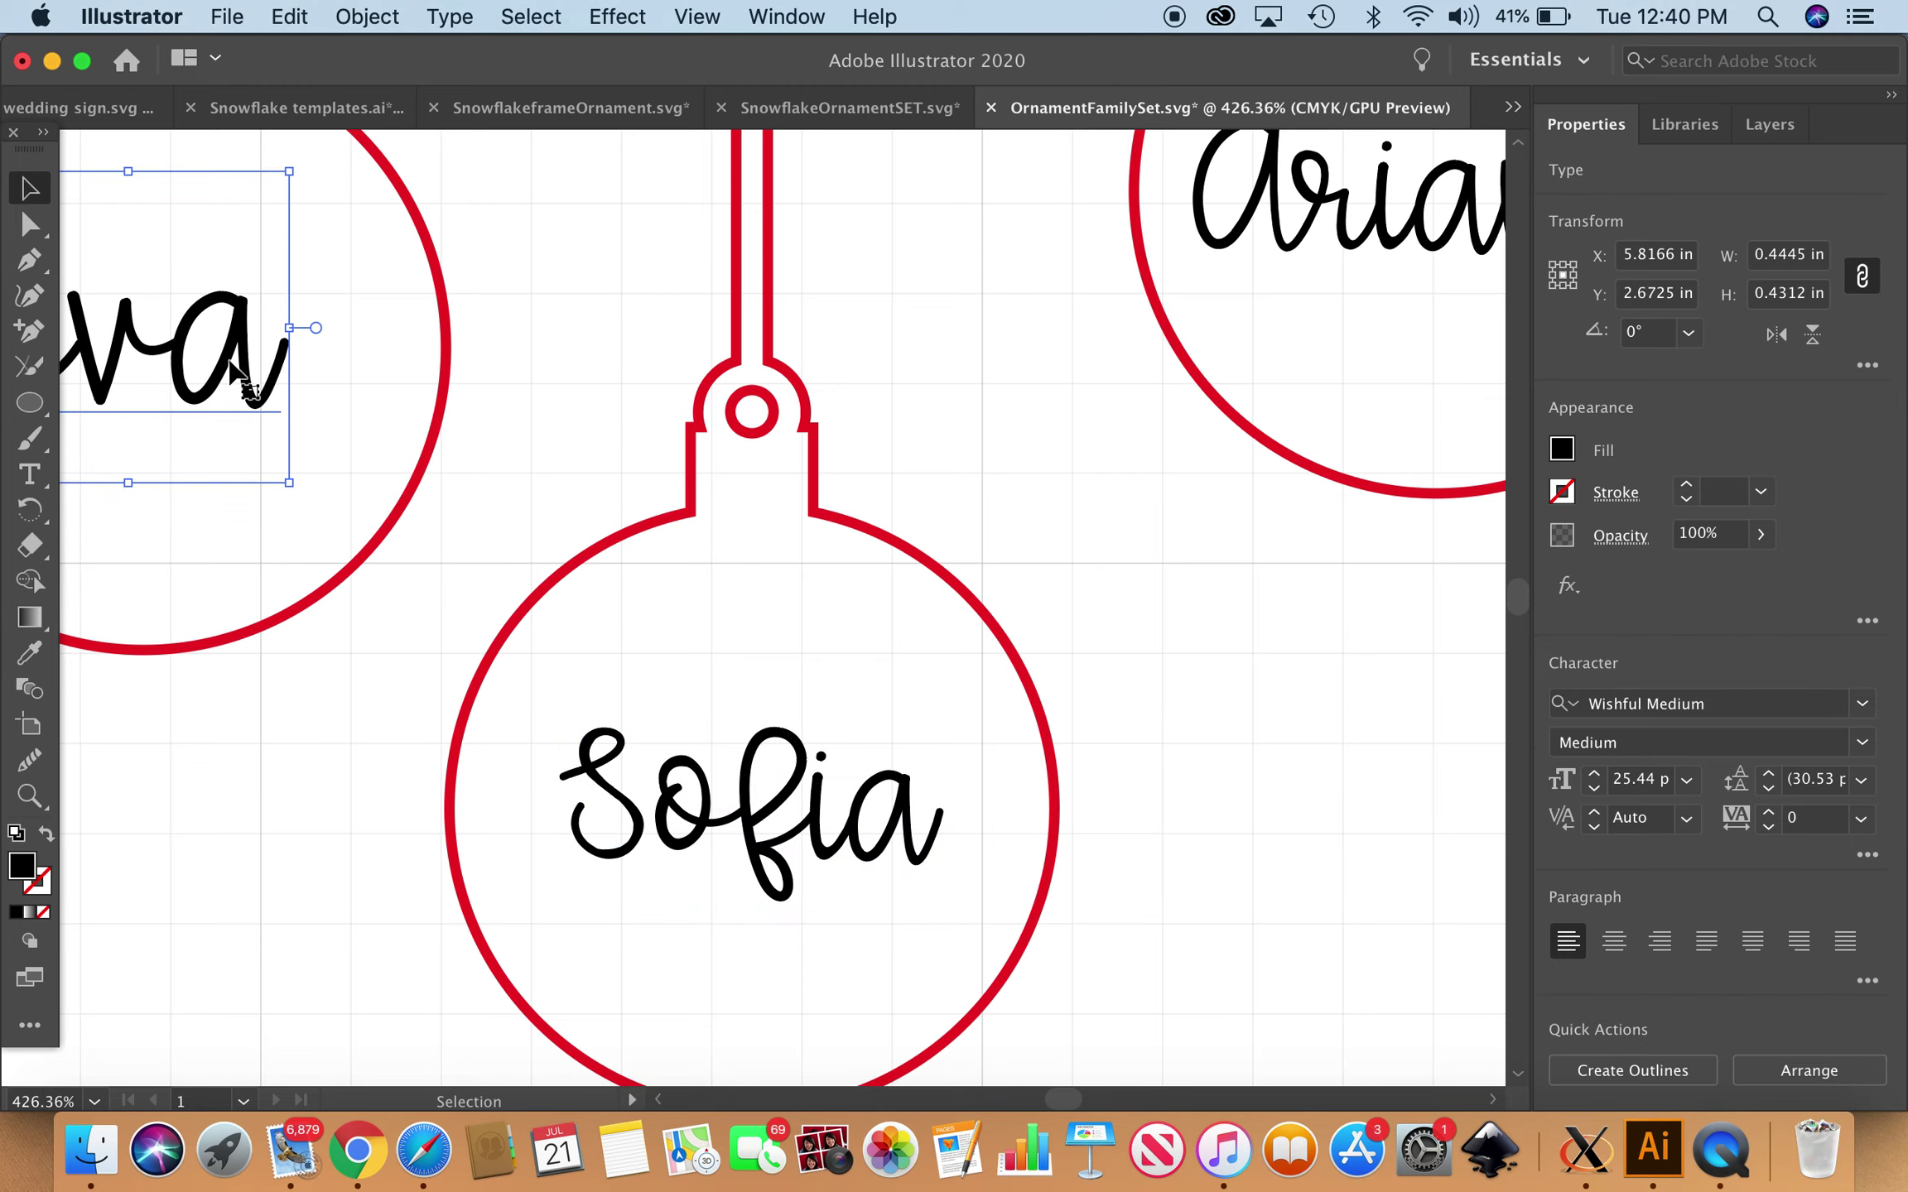
left_click(1606, 1073)
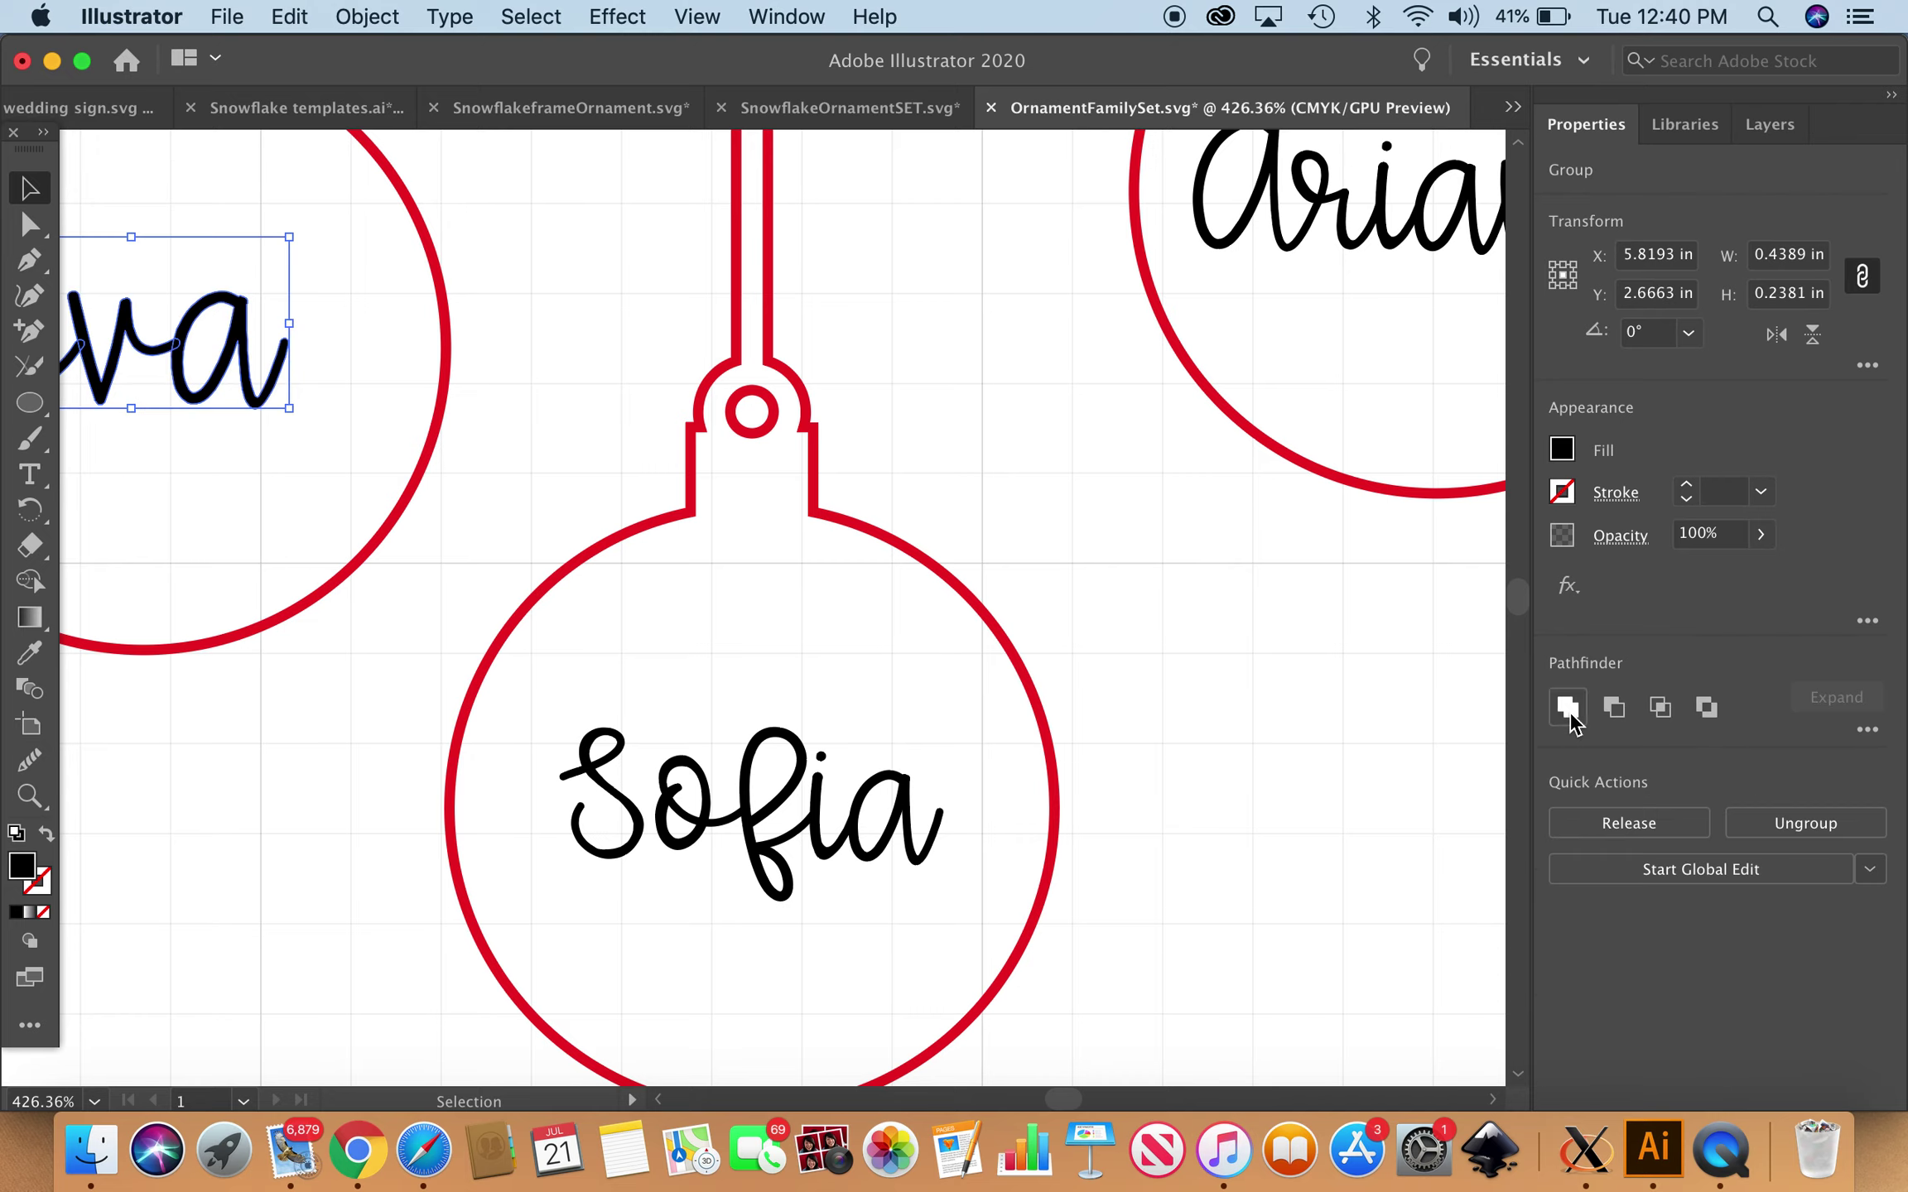
left_click(1569, 711)
scroll(732, 543, "down", 4, "alt")
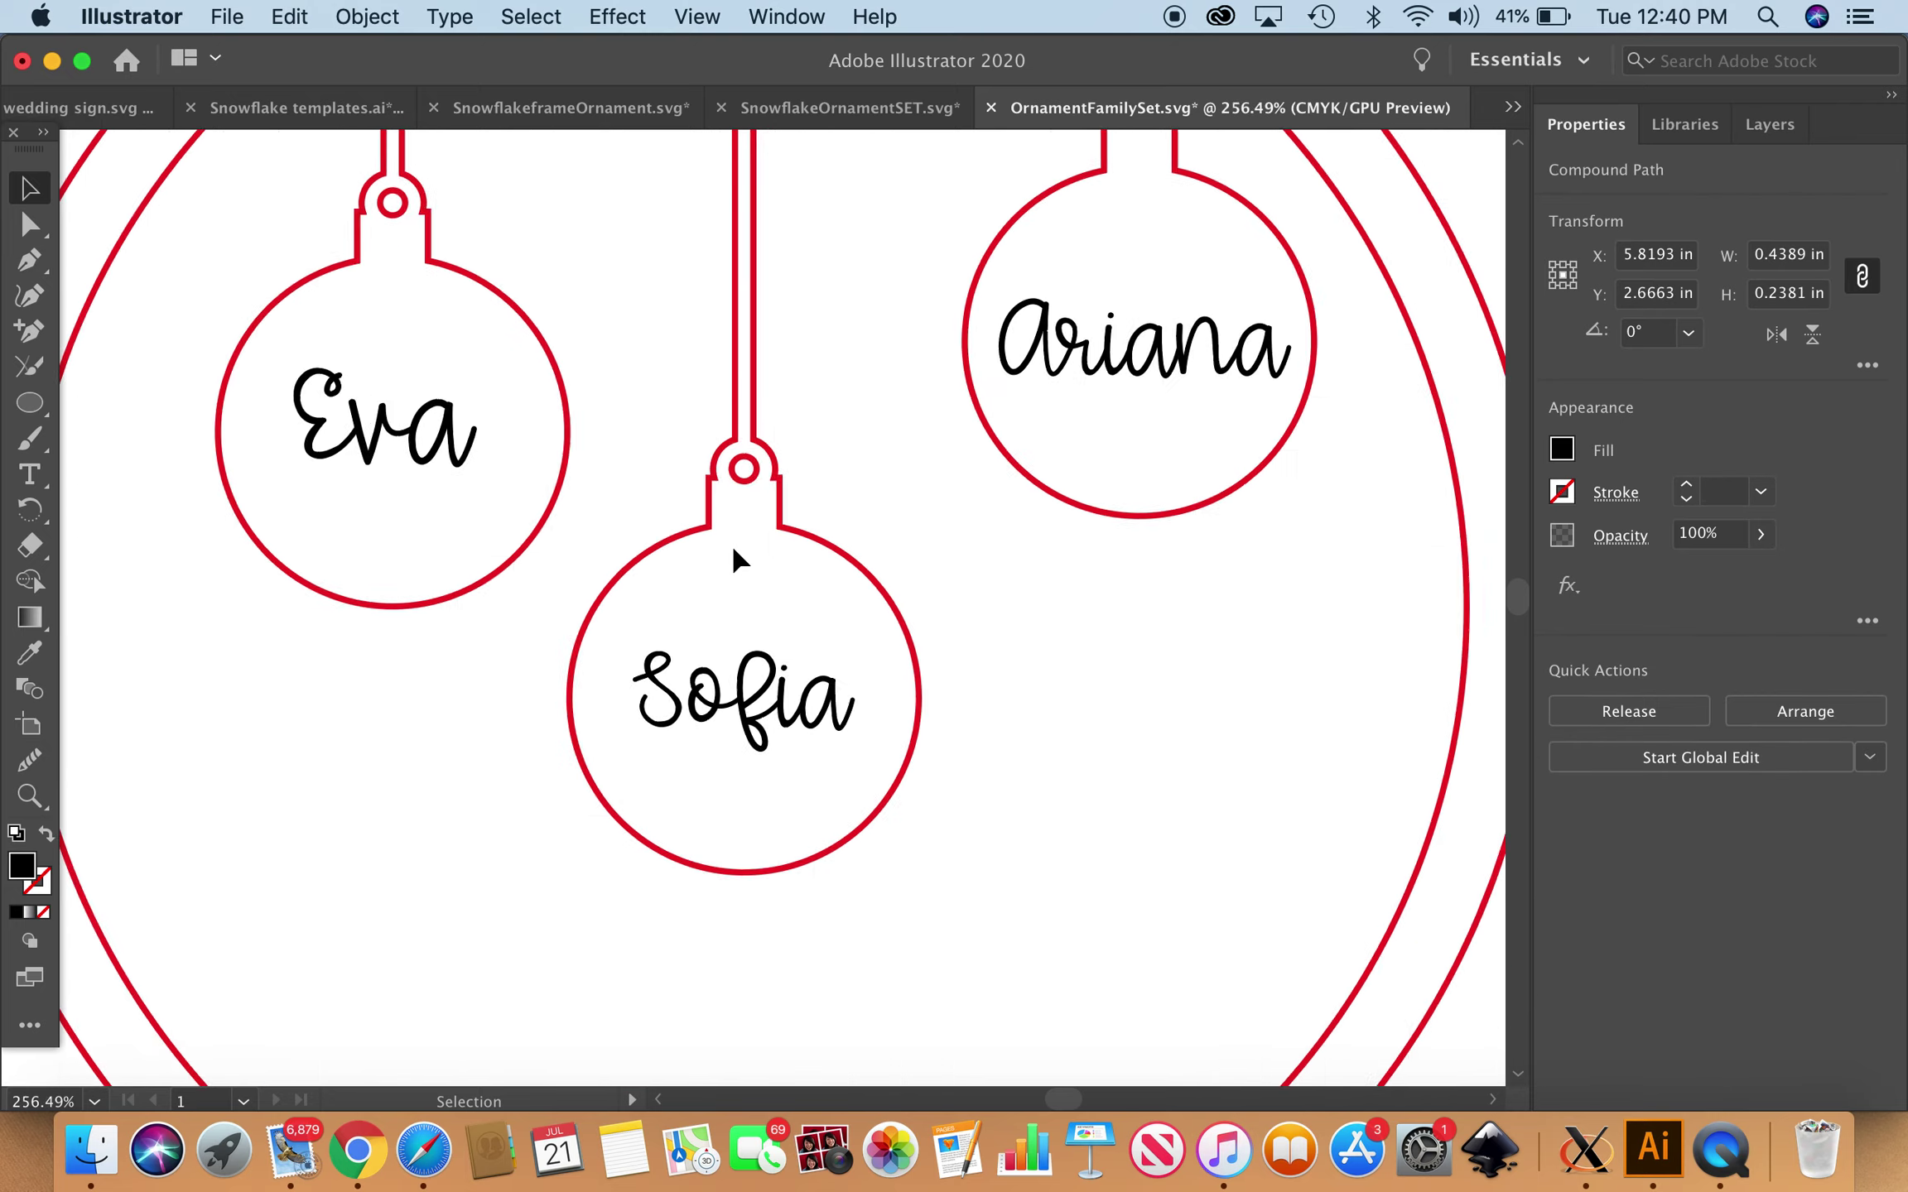
scroll(733, 542, "down", 5, "alt")
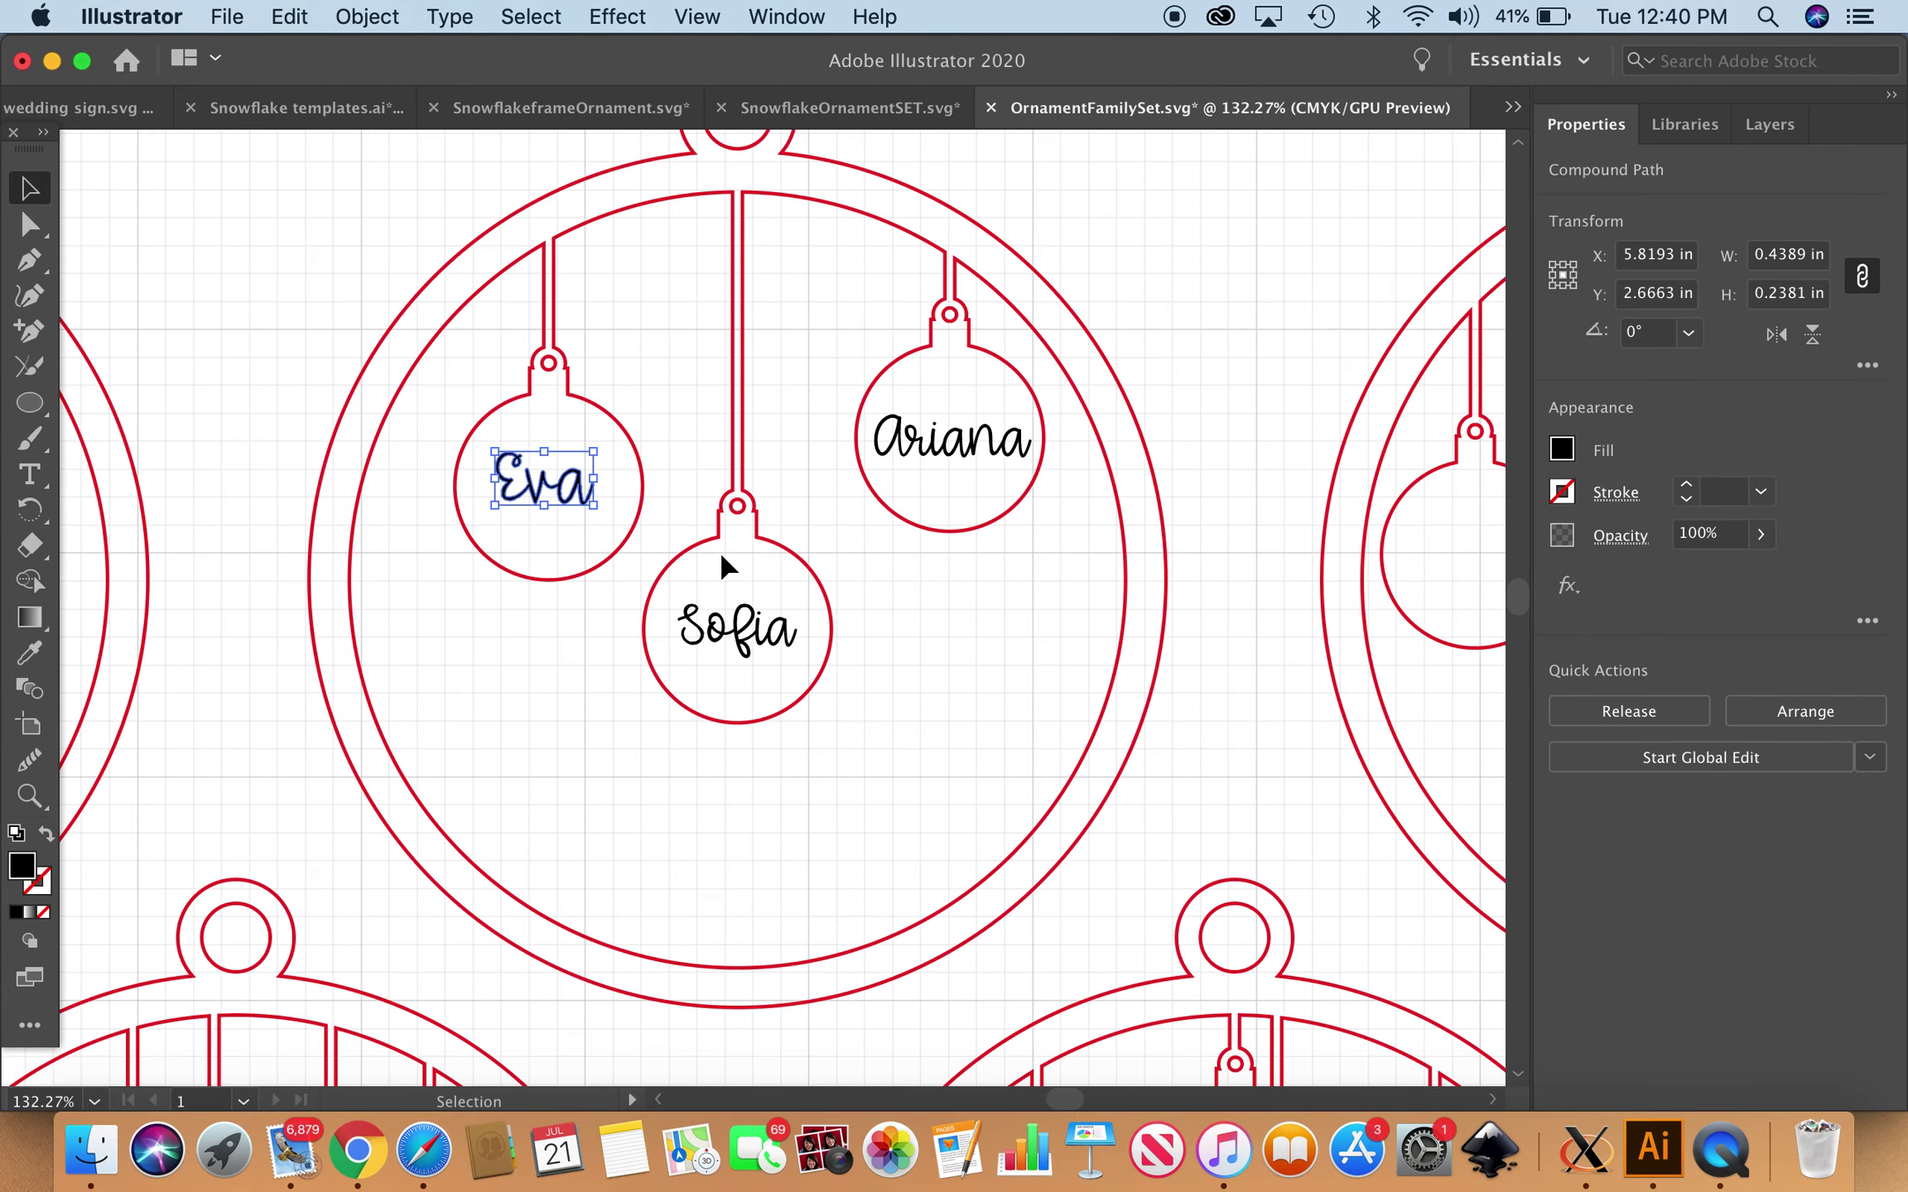
left_click(199, 722)
scroll(992, 837, "down", 2, "alt")
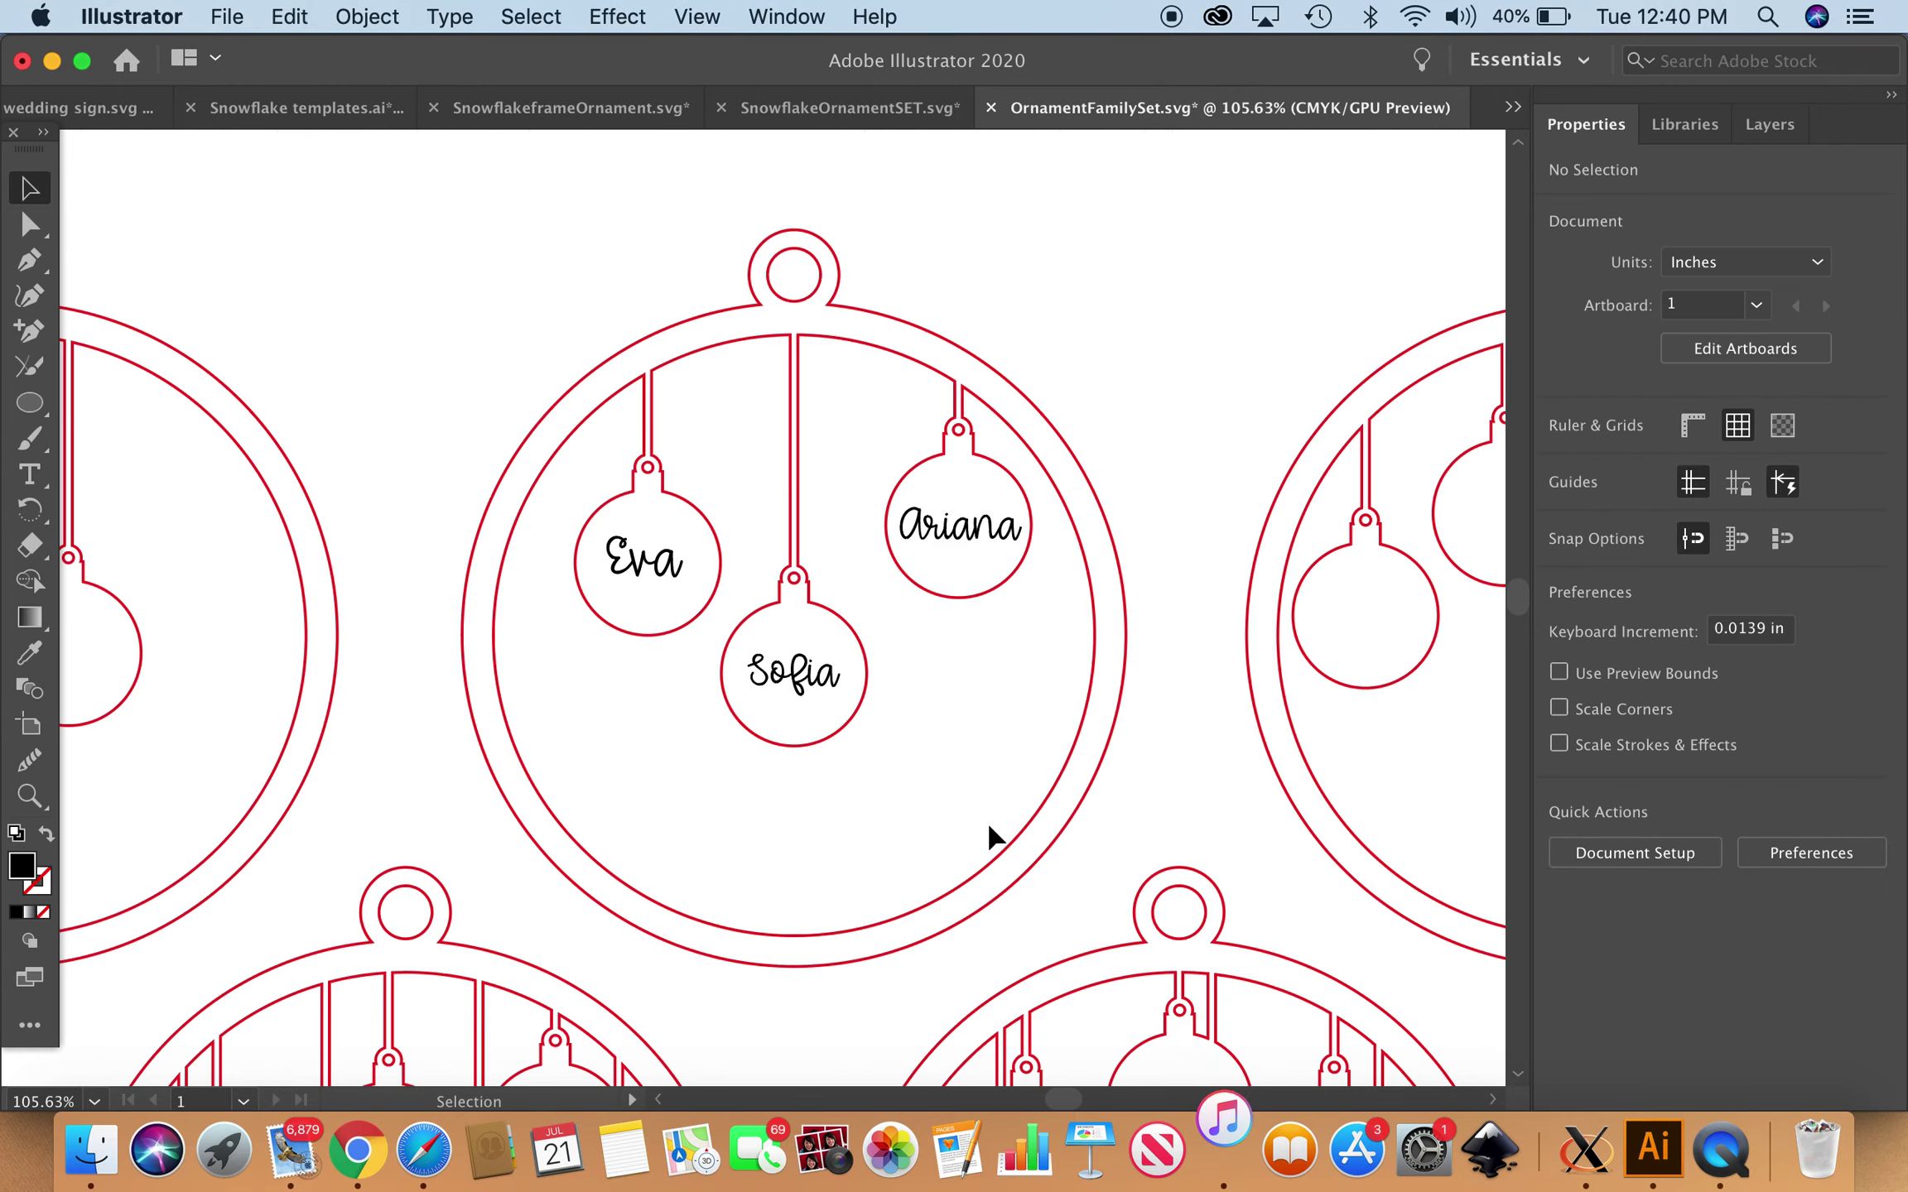
scroll(1362, 970, "down", 1, "alt")
scroll(1374, 973, "down", 5)
scroll(1374, 973, "right", 2)
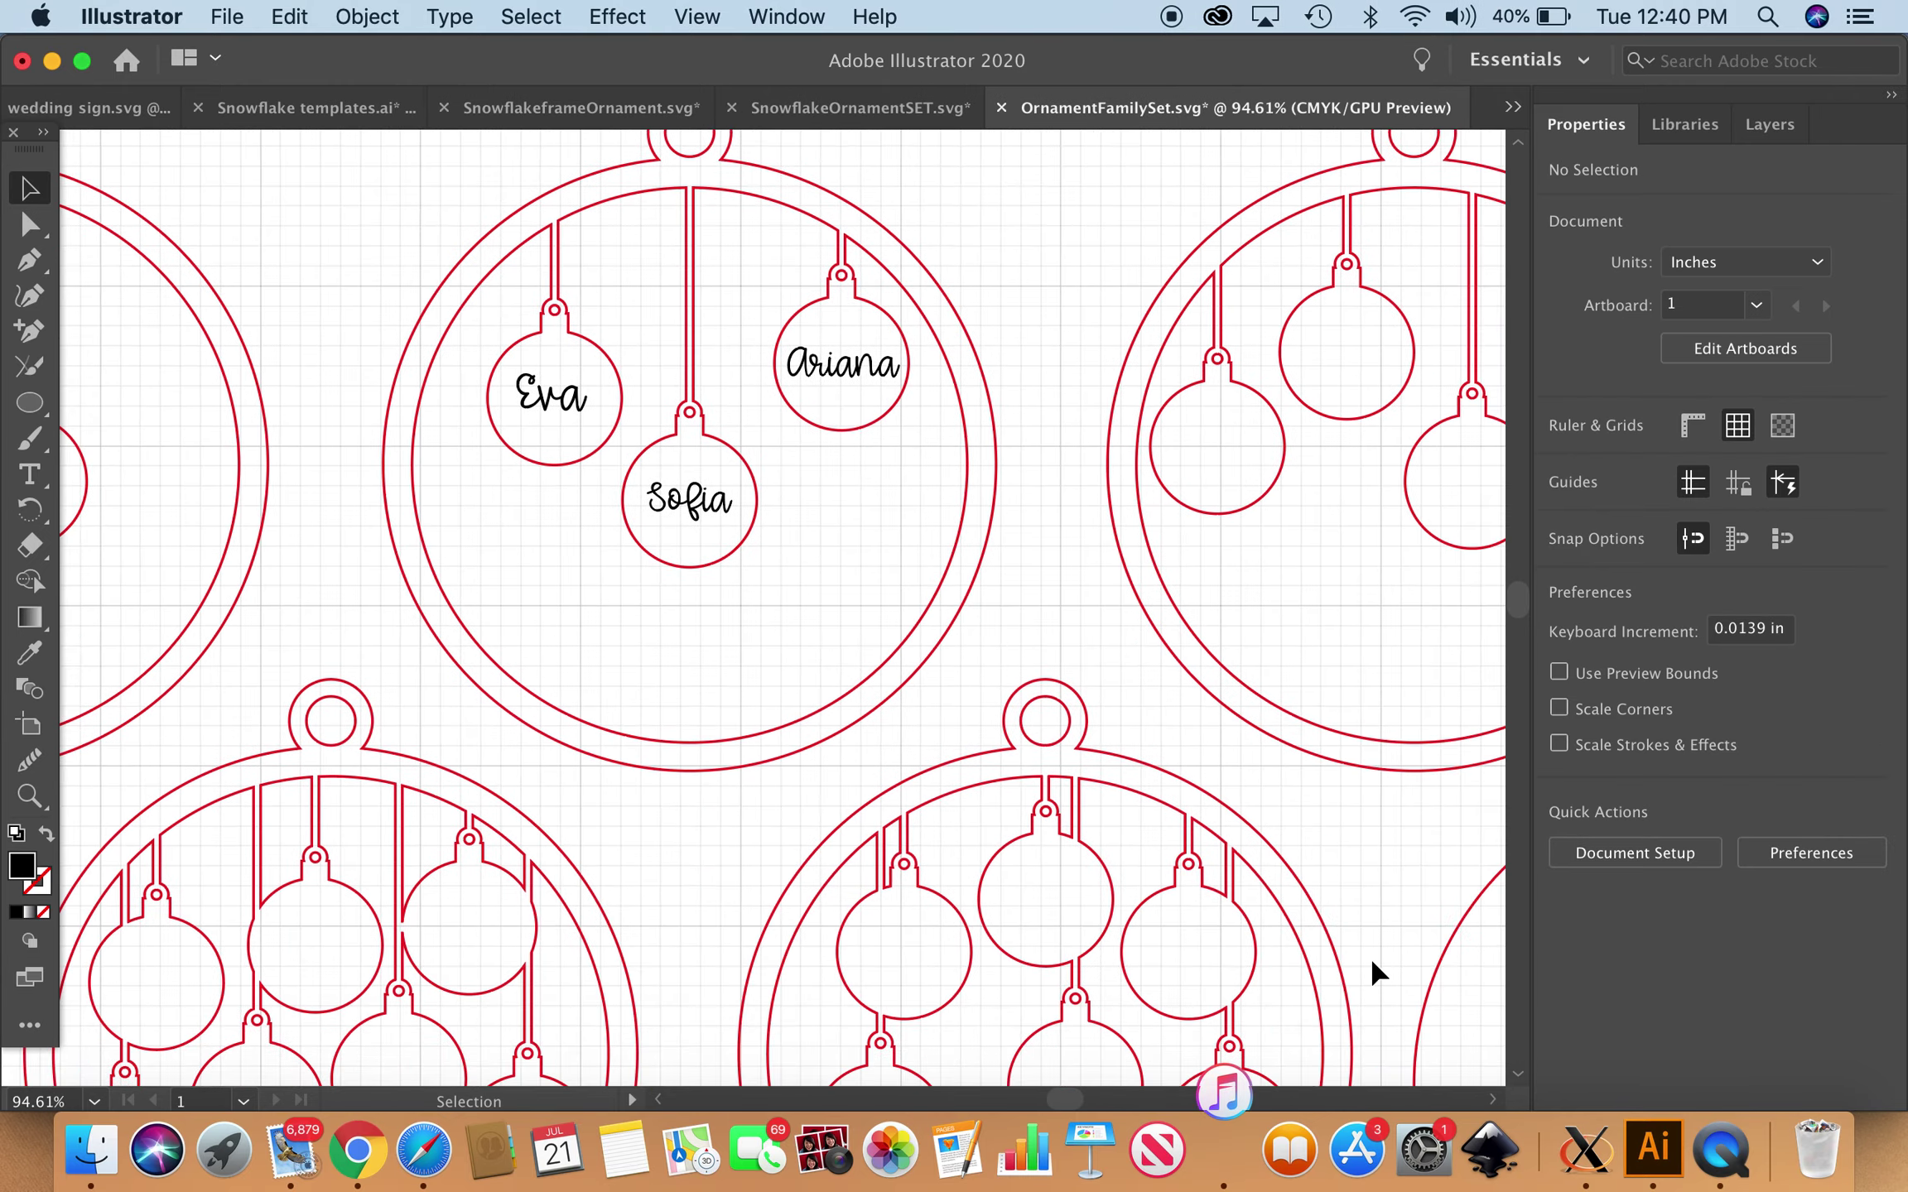
scroll(1377, 971, "down", 2)
scroll(1376, 972, "right", 1)
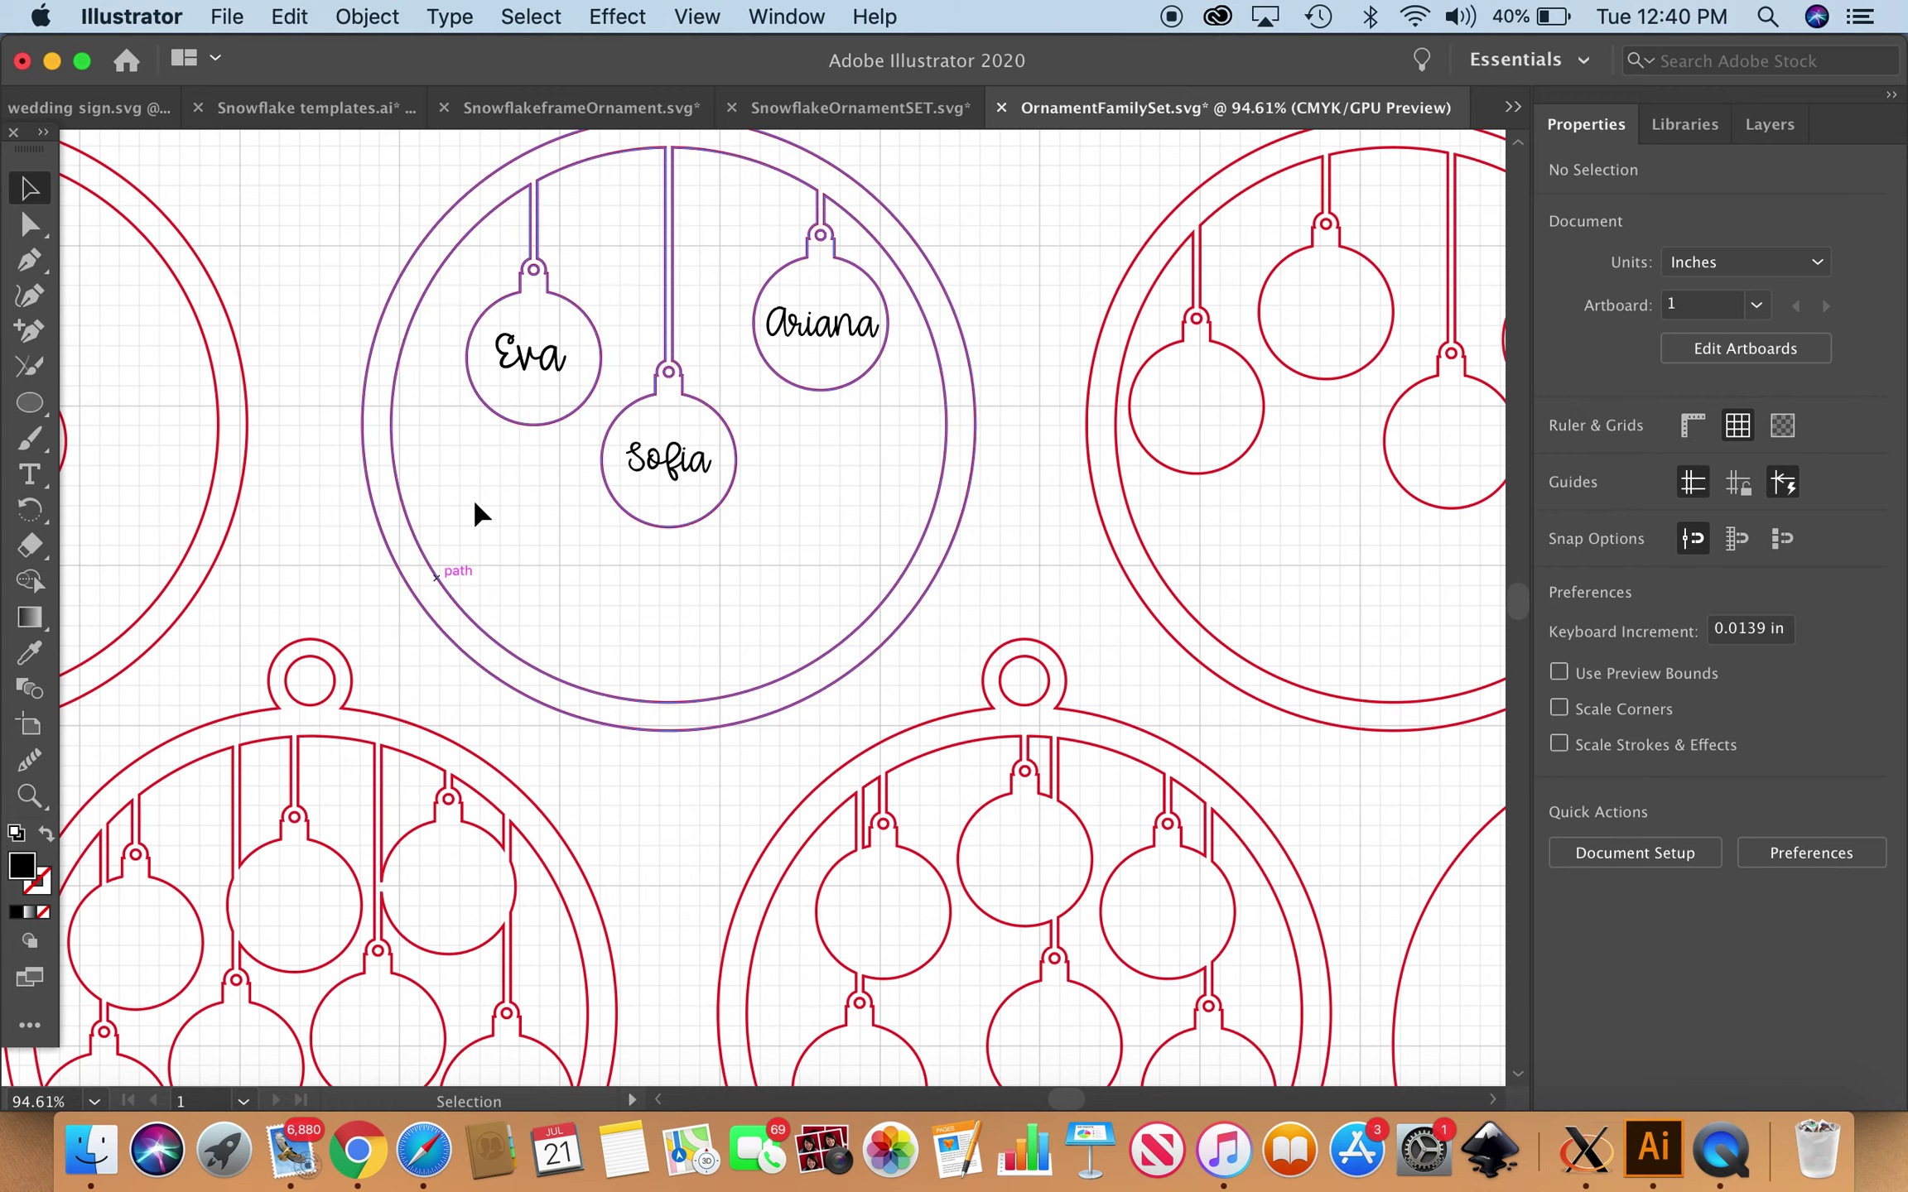
scroll(1056, 746, "down", 6)
scroll(1056, 745, "right", 3)
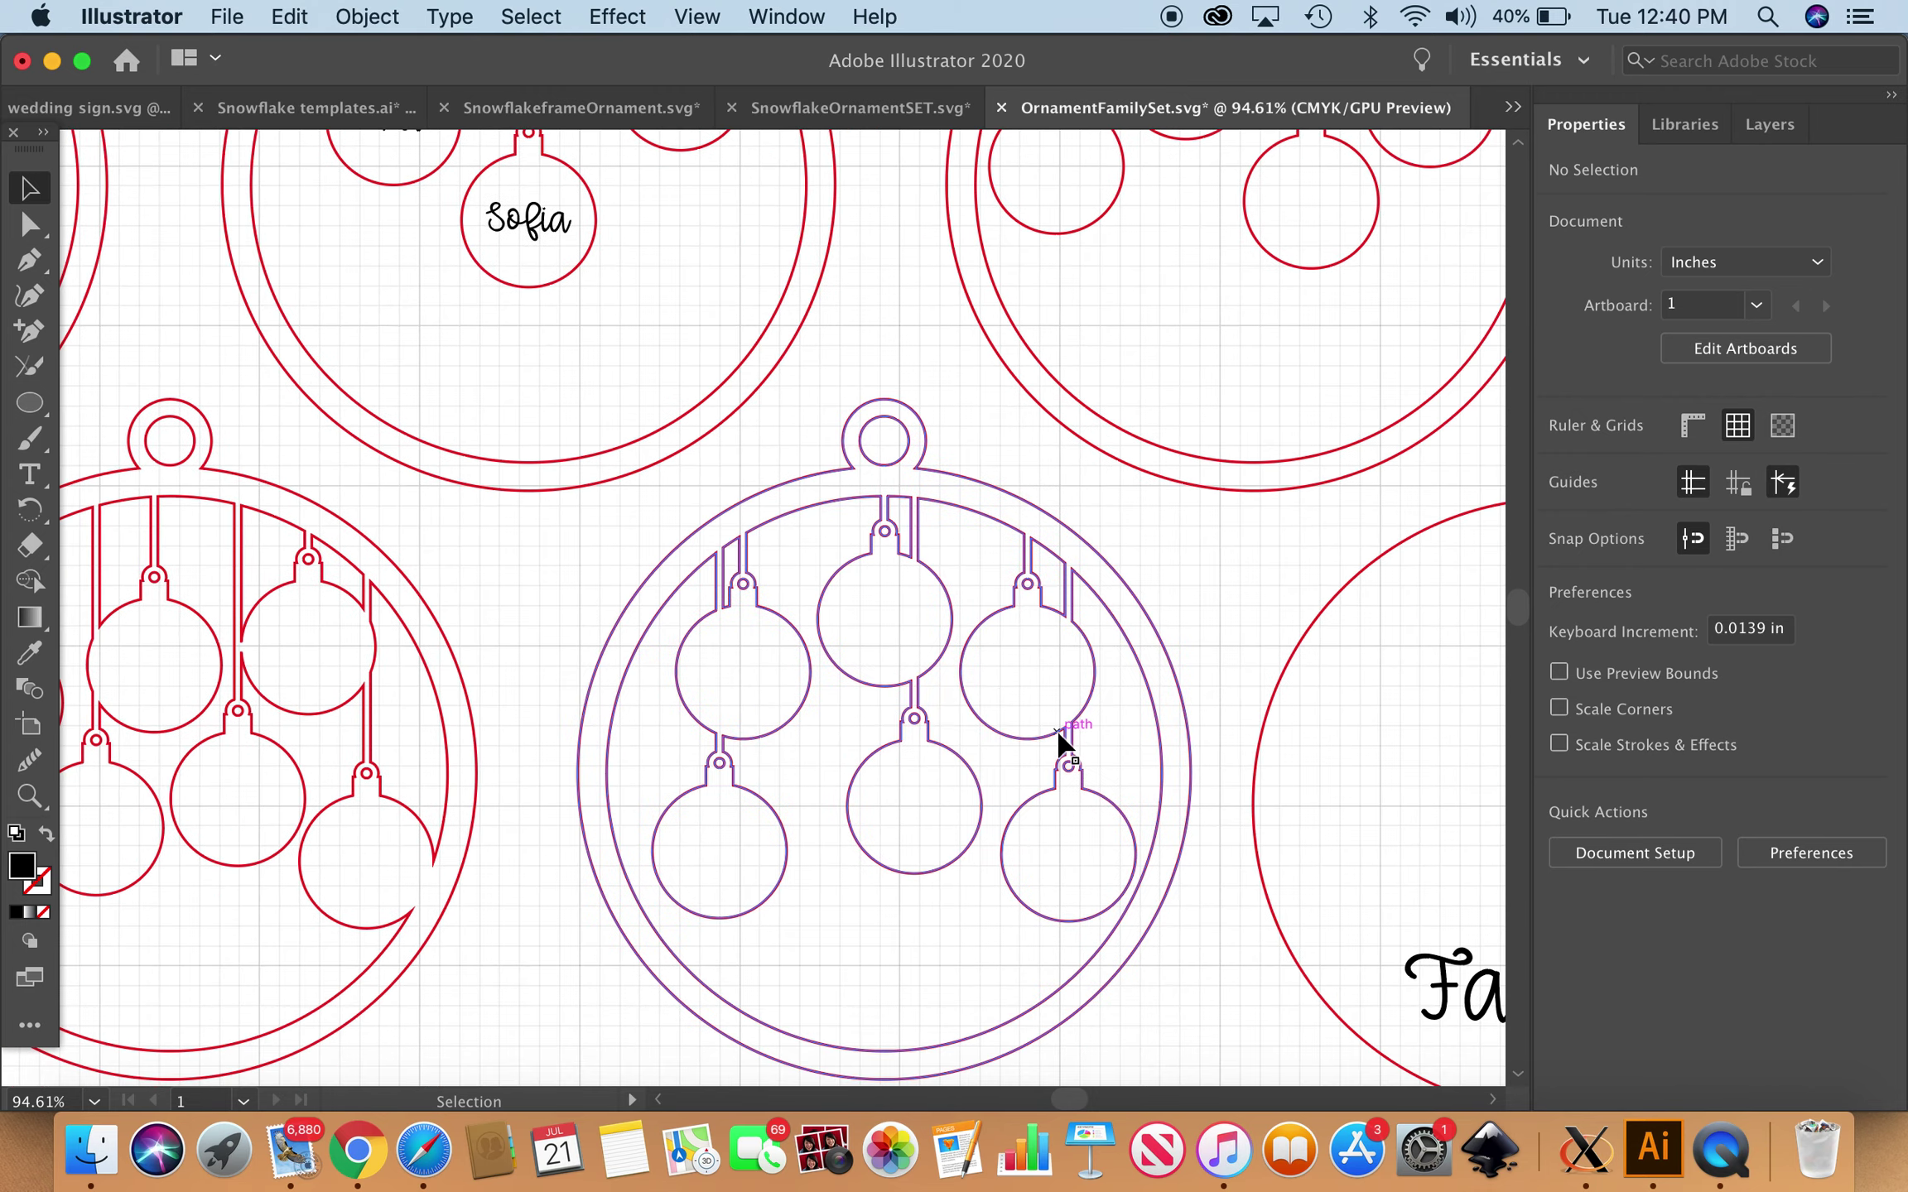
scroll(1335, 781, "down", 5)
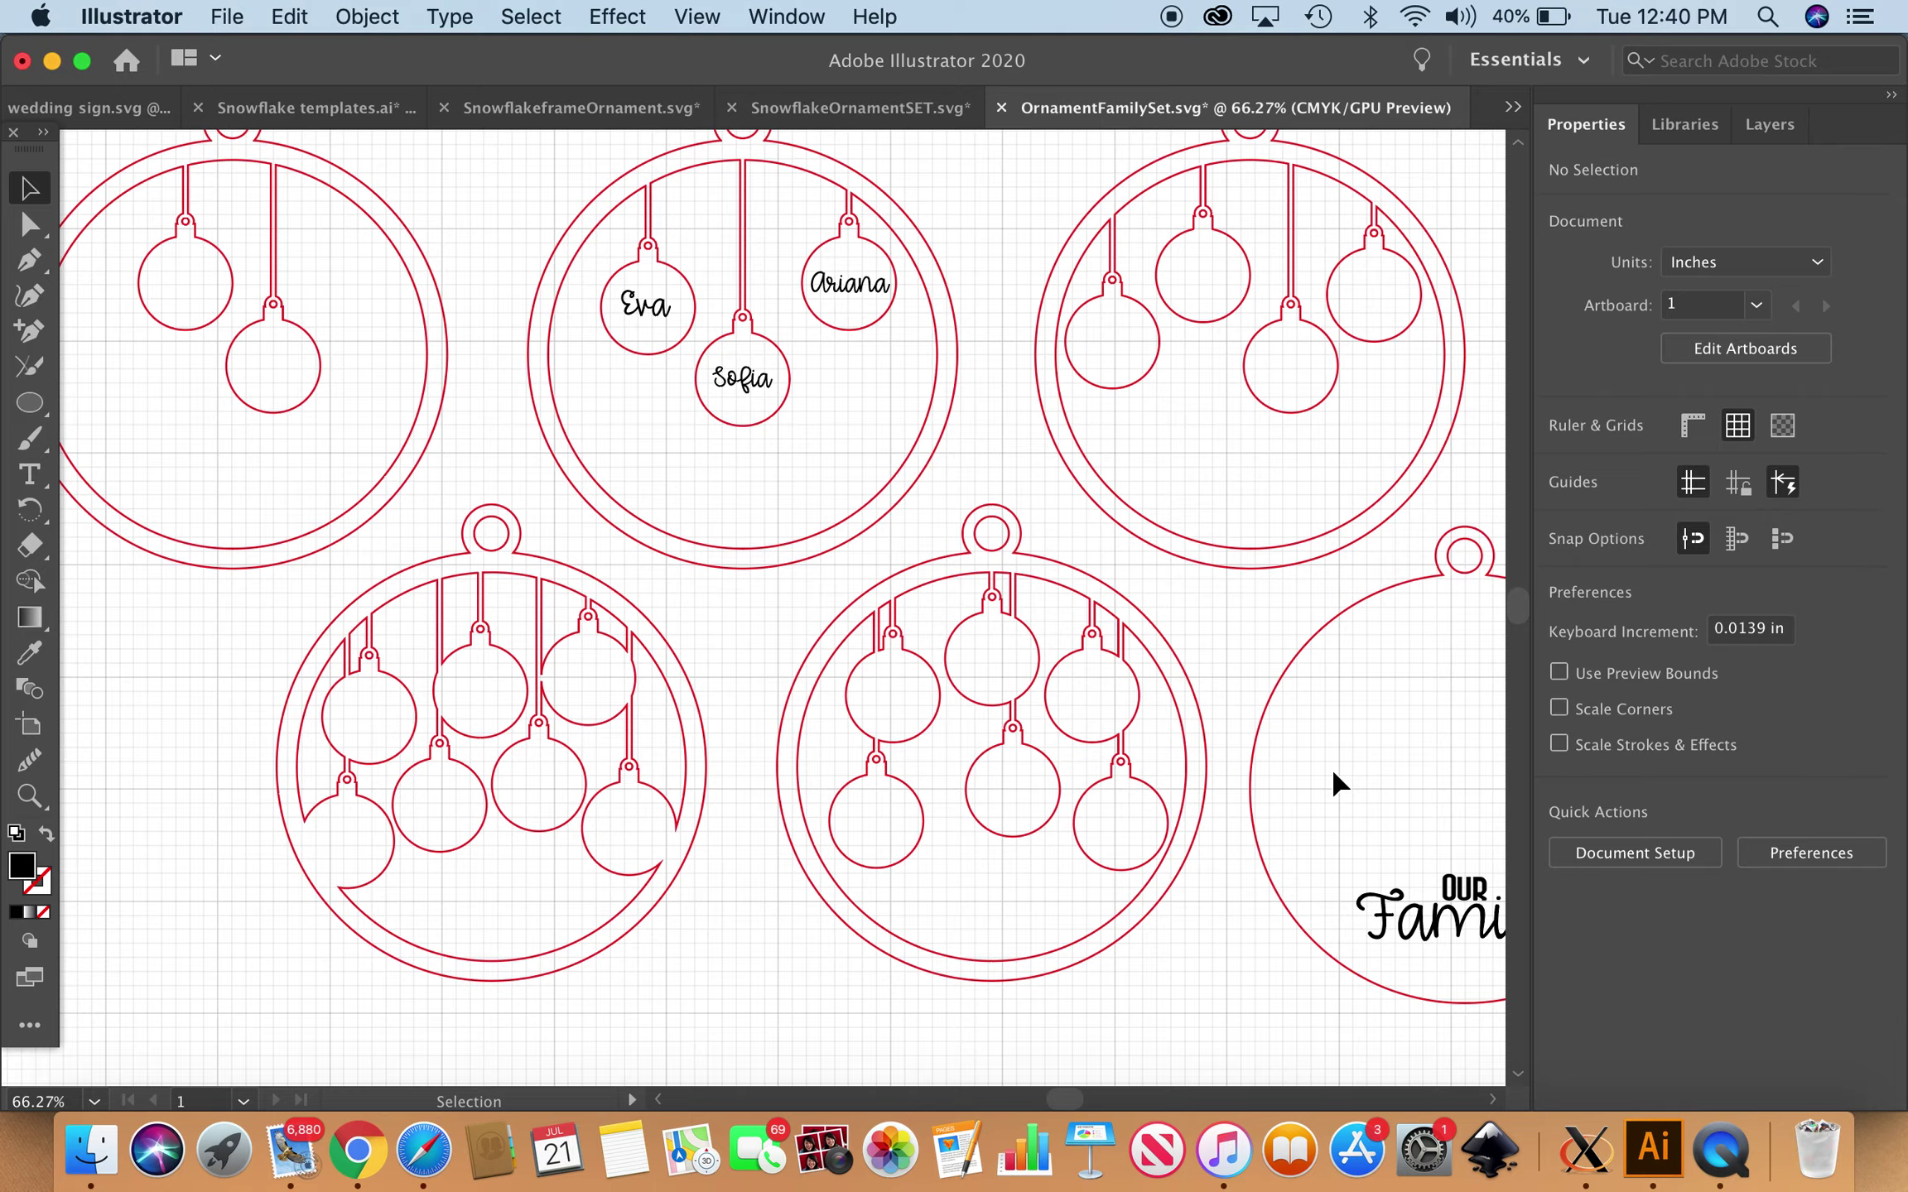
scroll(1335, 780, "up", 2)
scroll(1334, 780, "right", 1)
scroll(1335, 780, "down", 2)
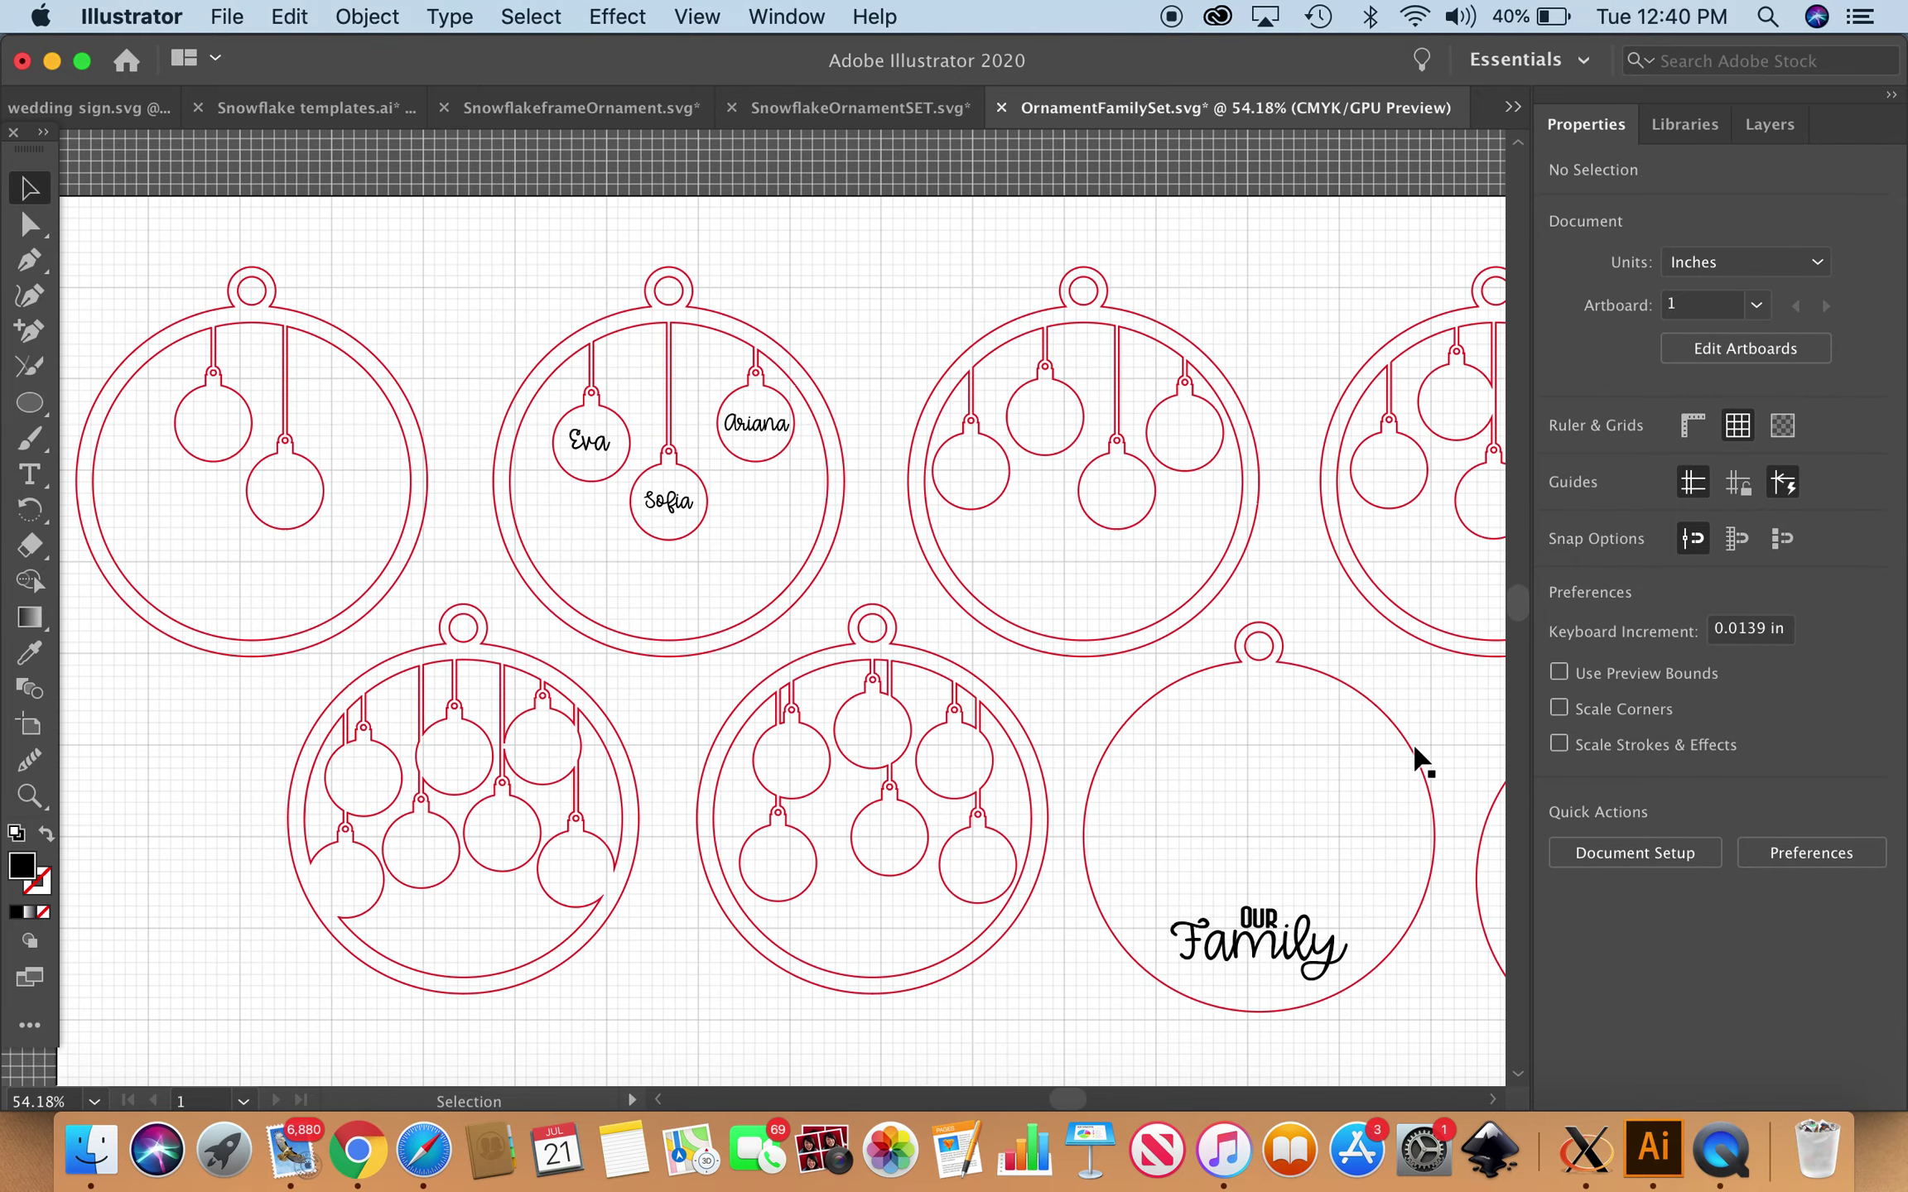
left_click_drag(1412, 760, 821, 392)
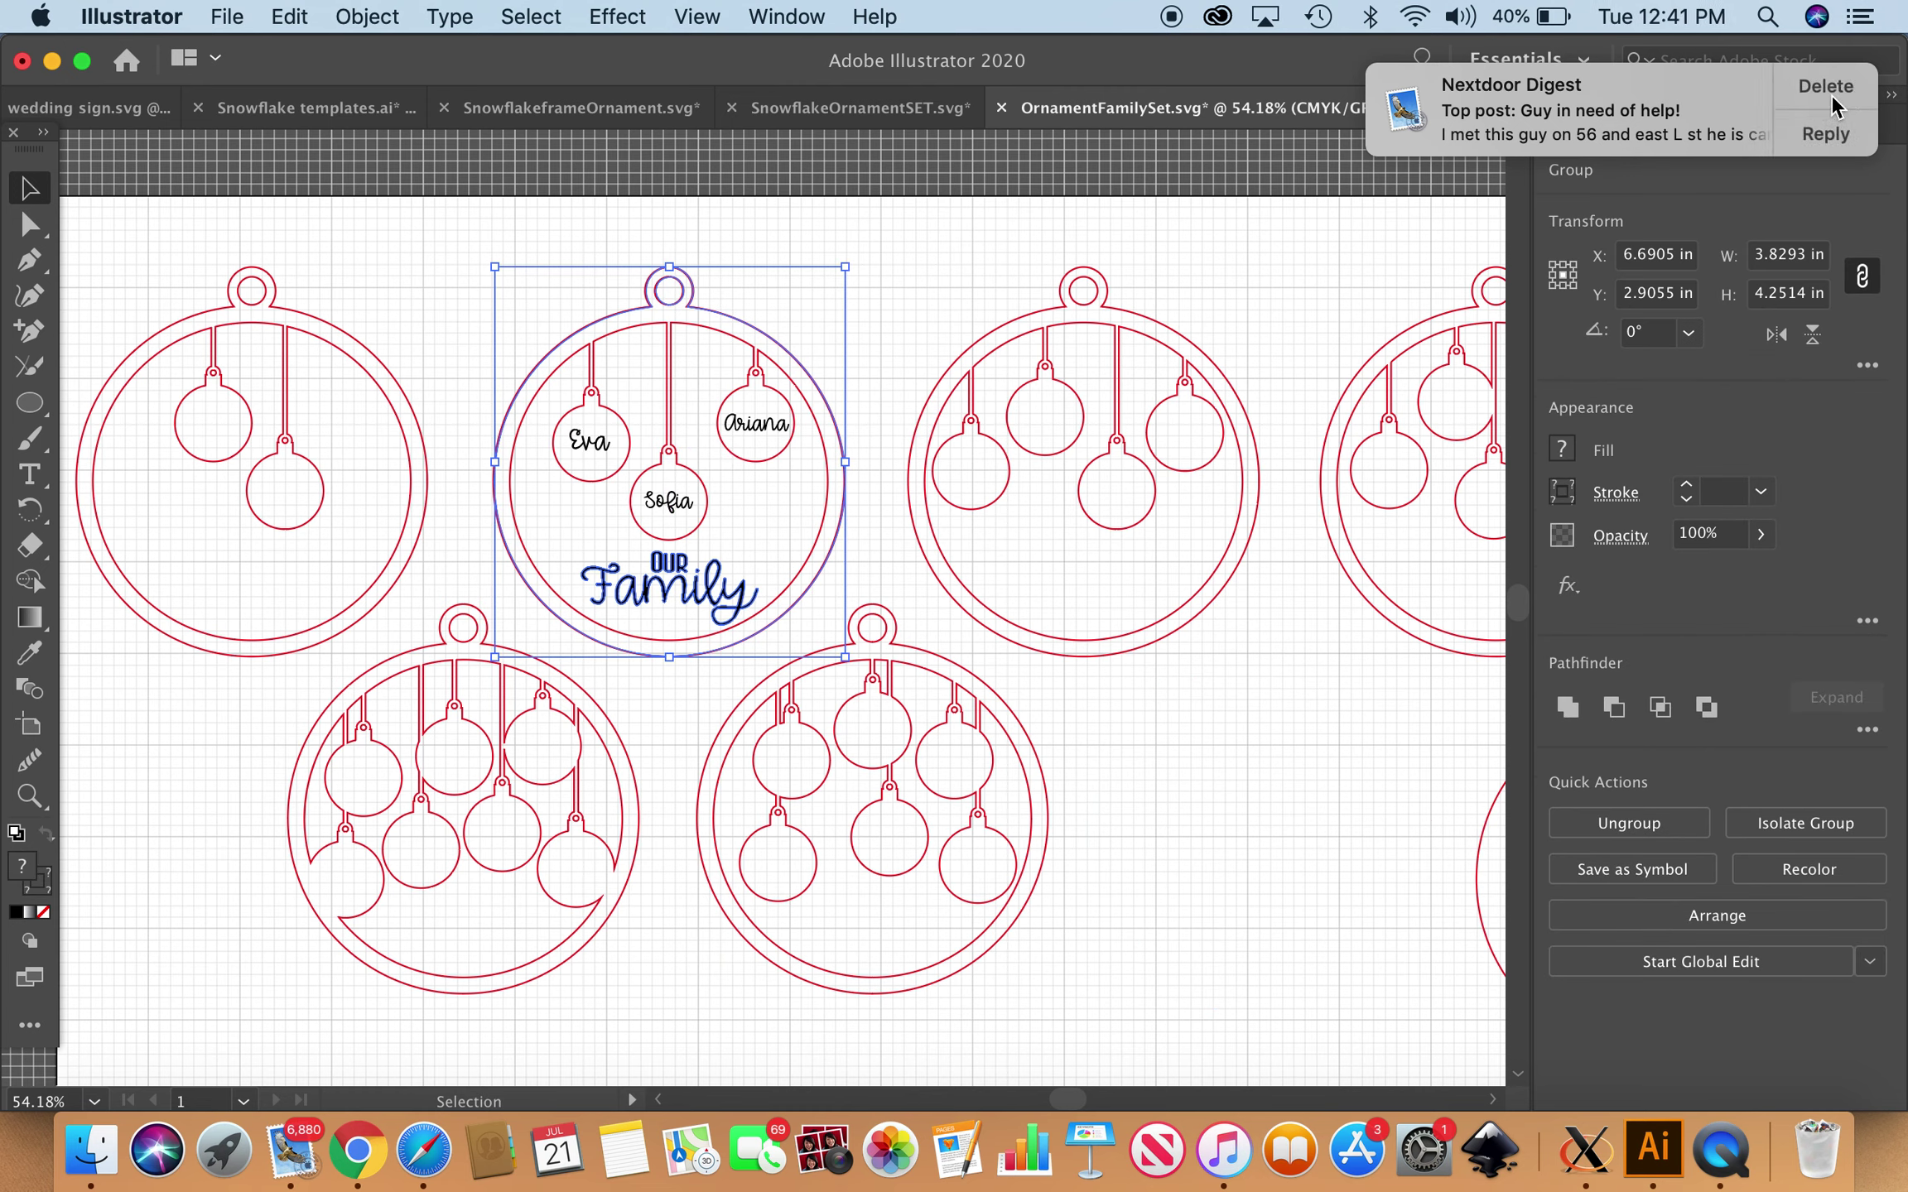
left_click(1826, 88)
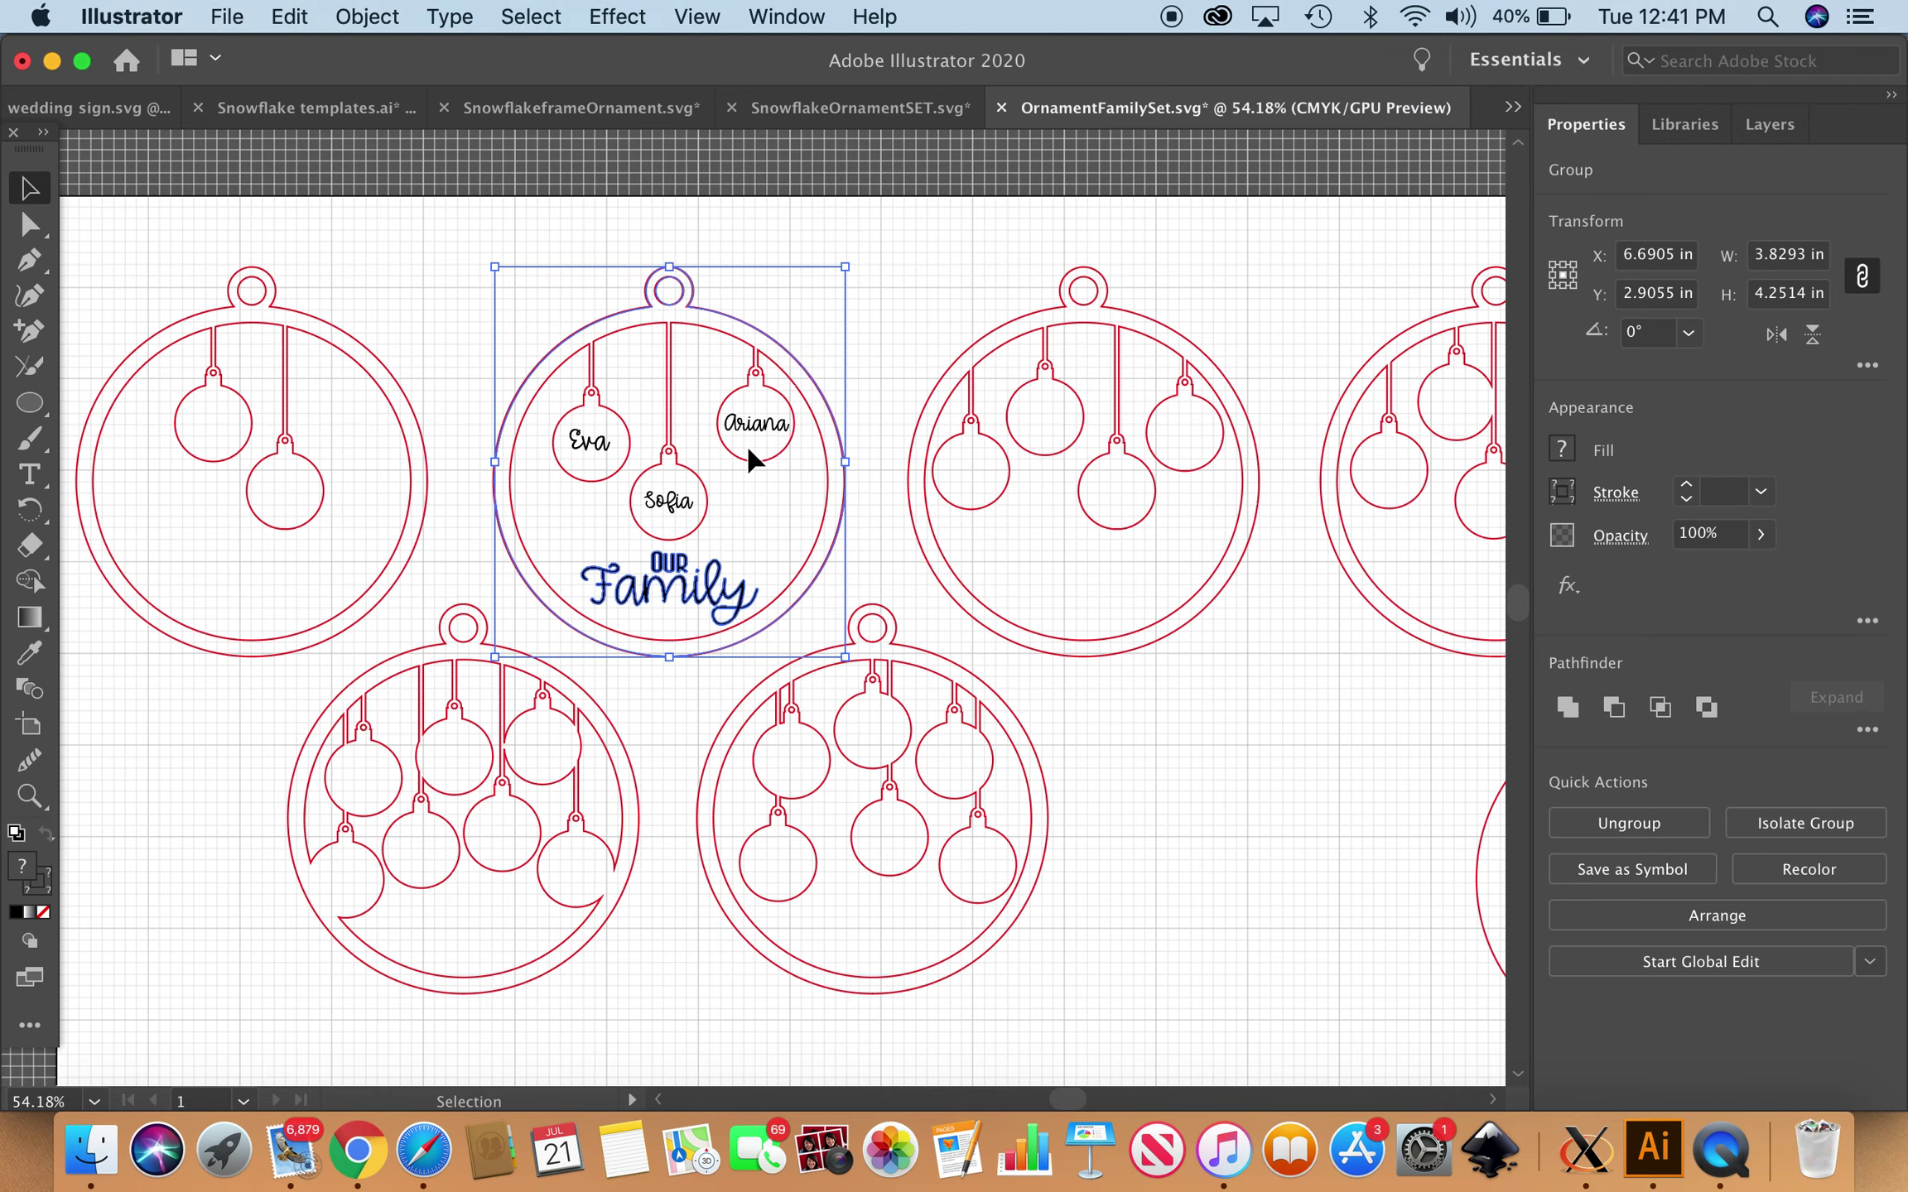
scroll(648, 457, "up", 5)
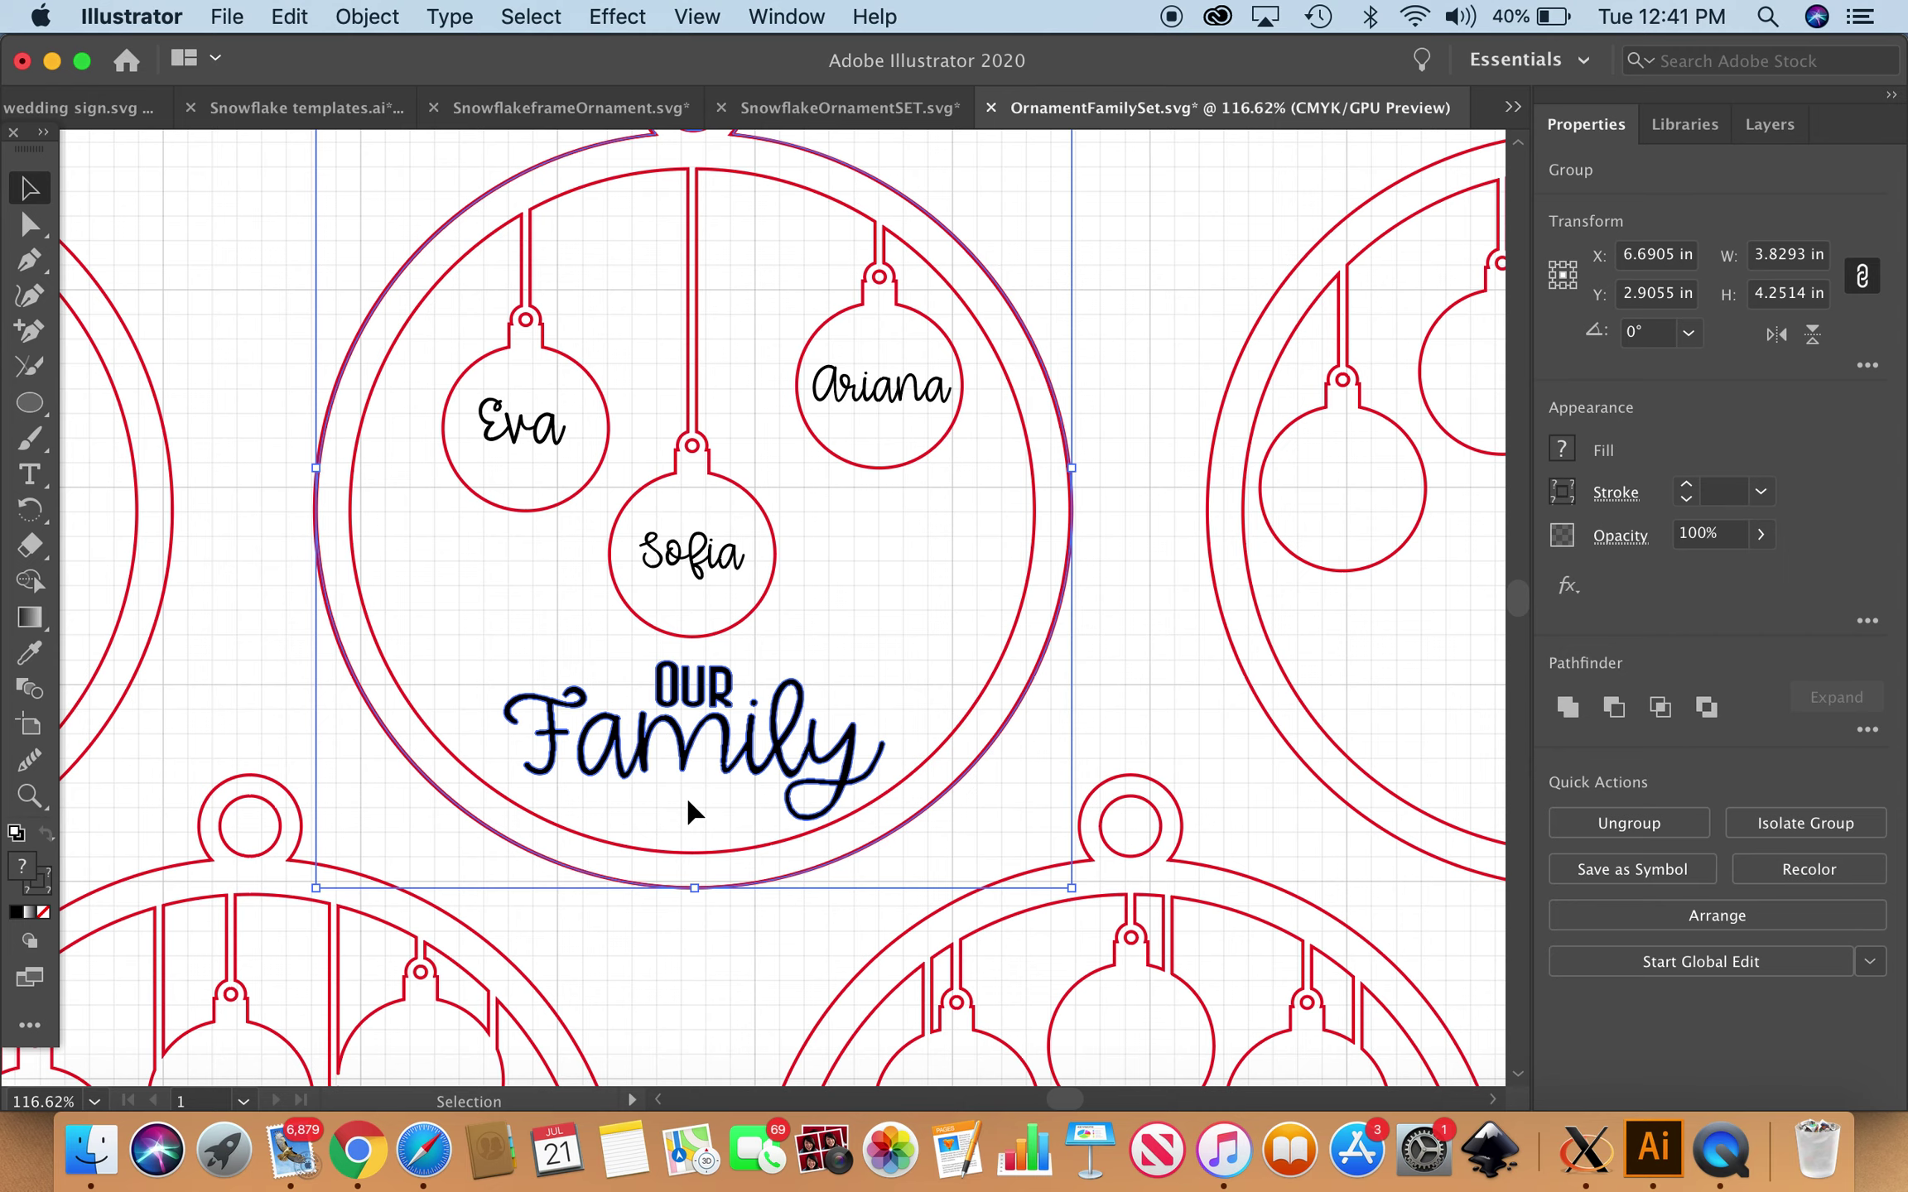
scroll(689, 801, "up", 1)
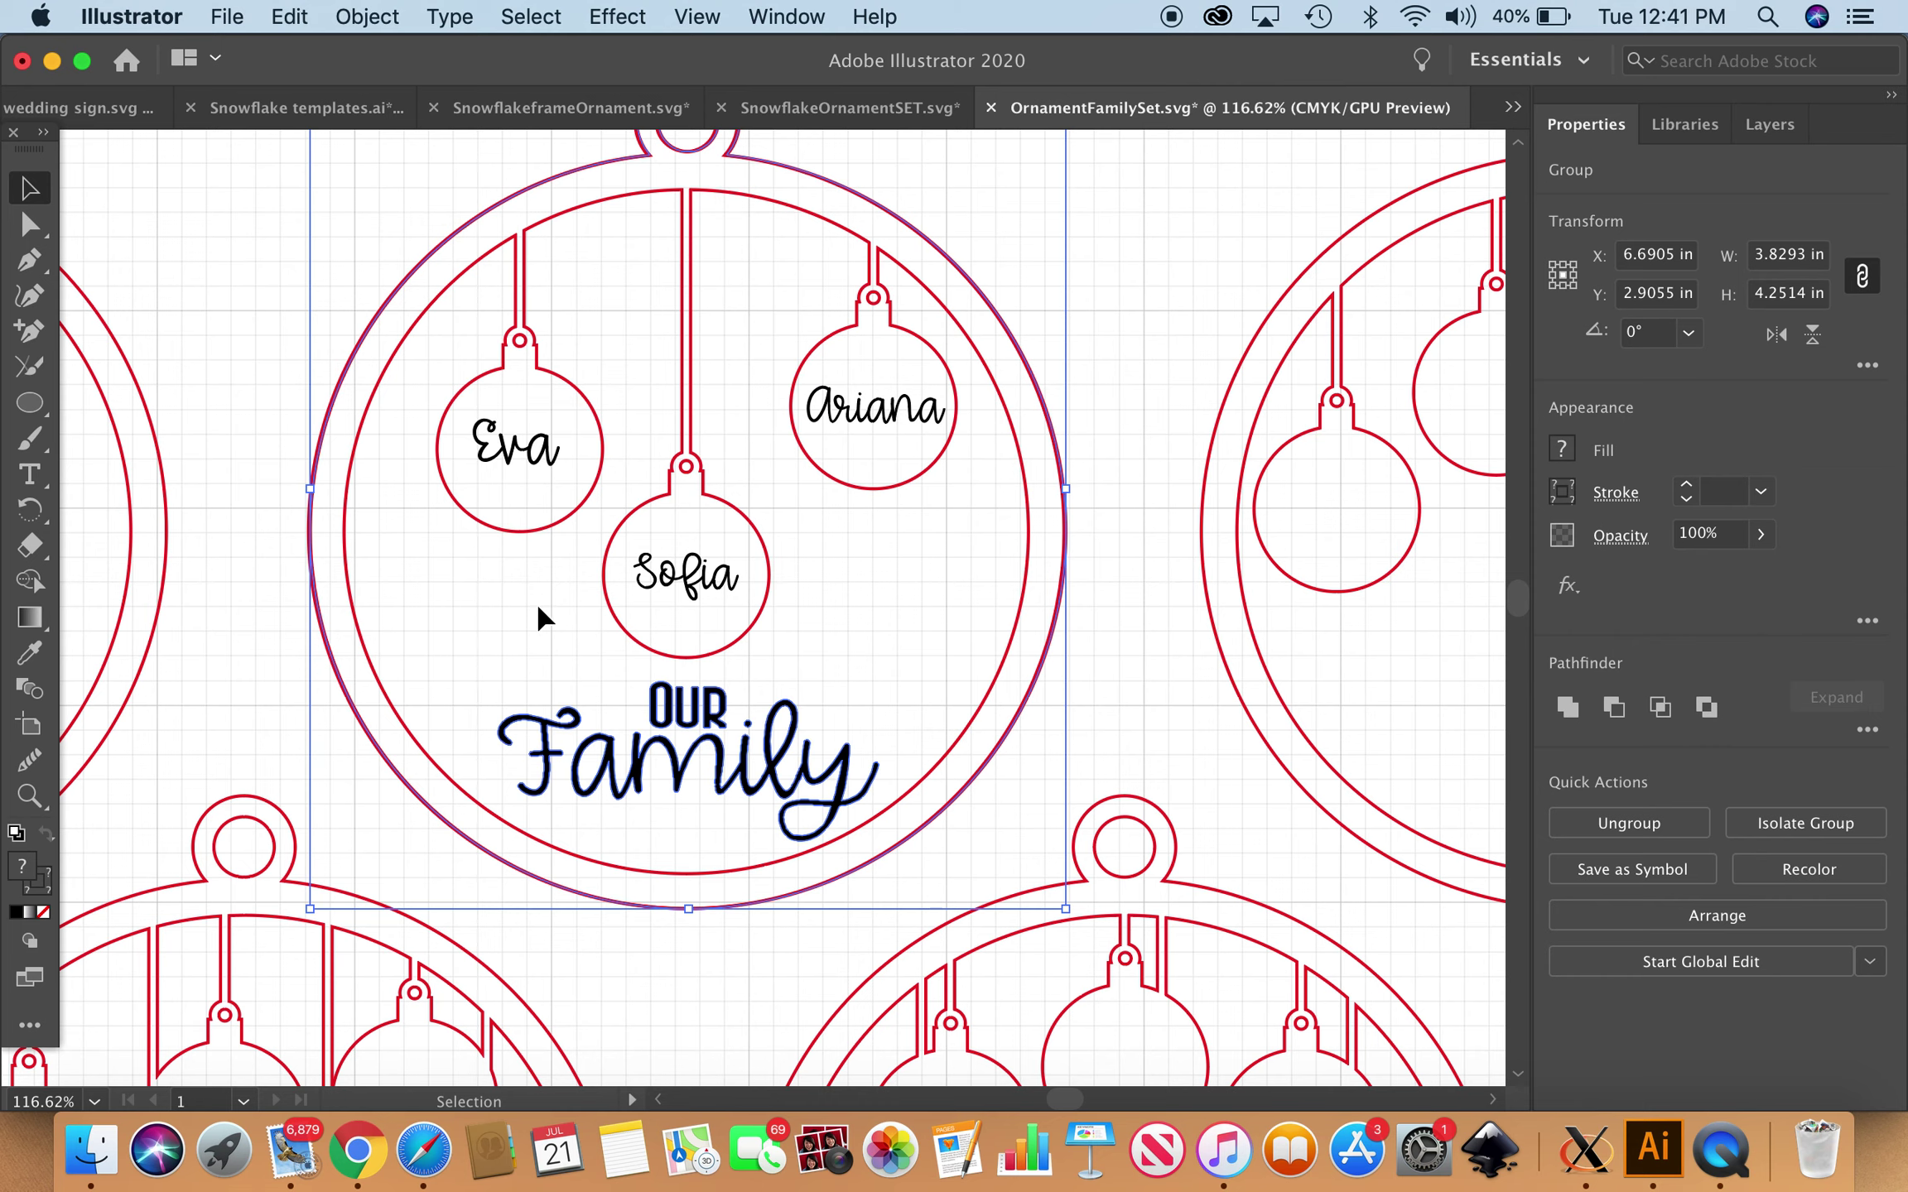
scroll(480, 627, "down", 3)
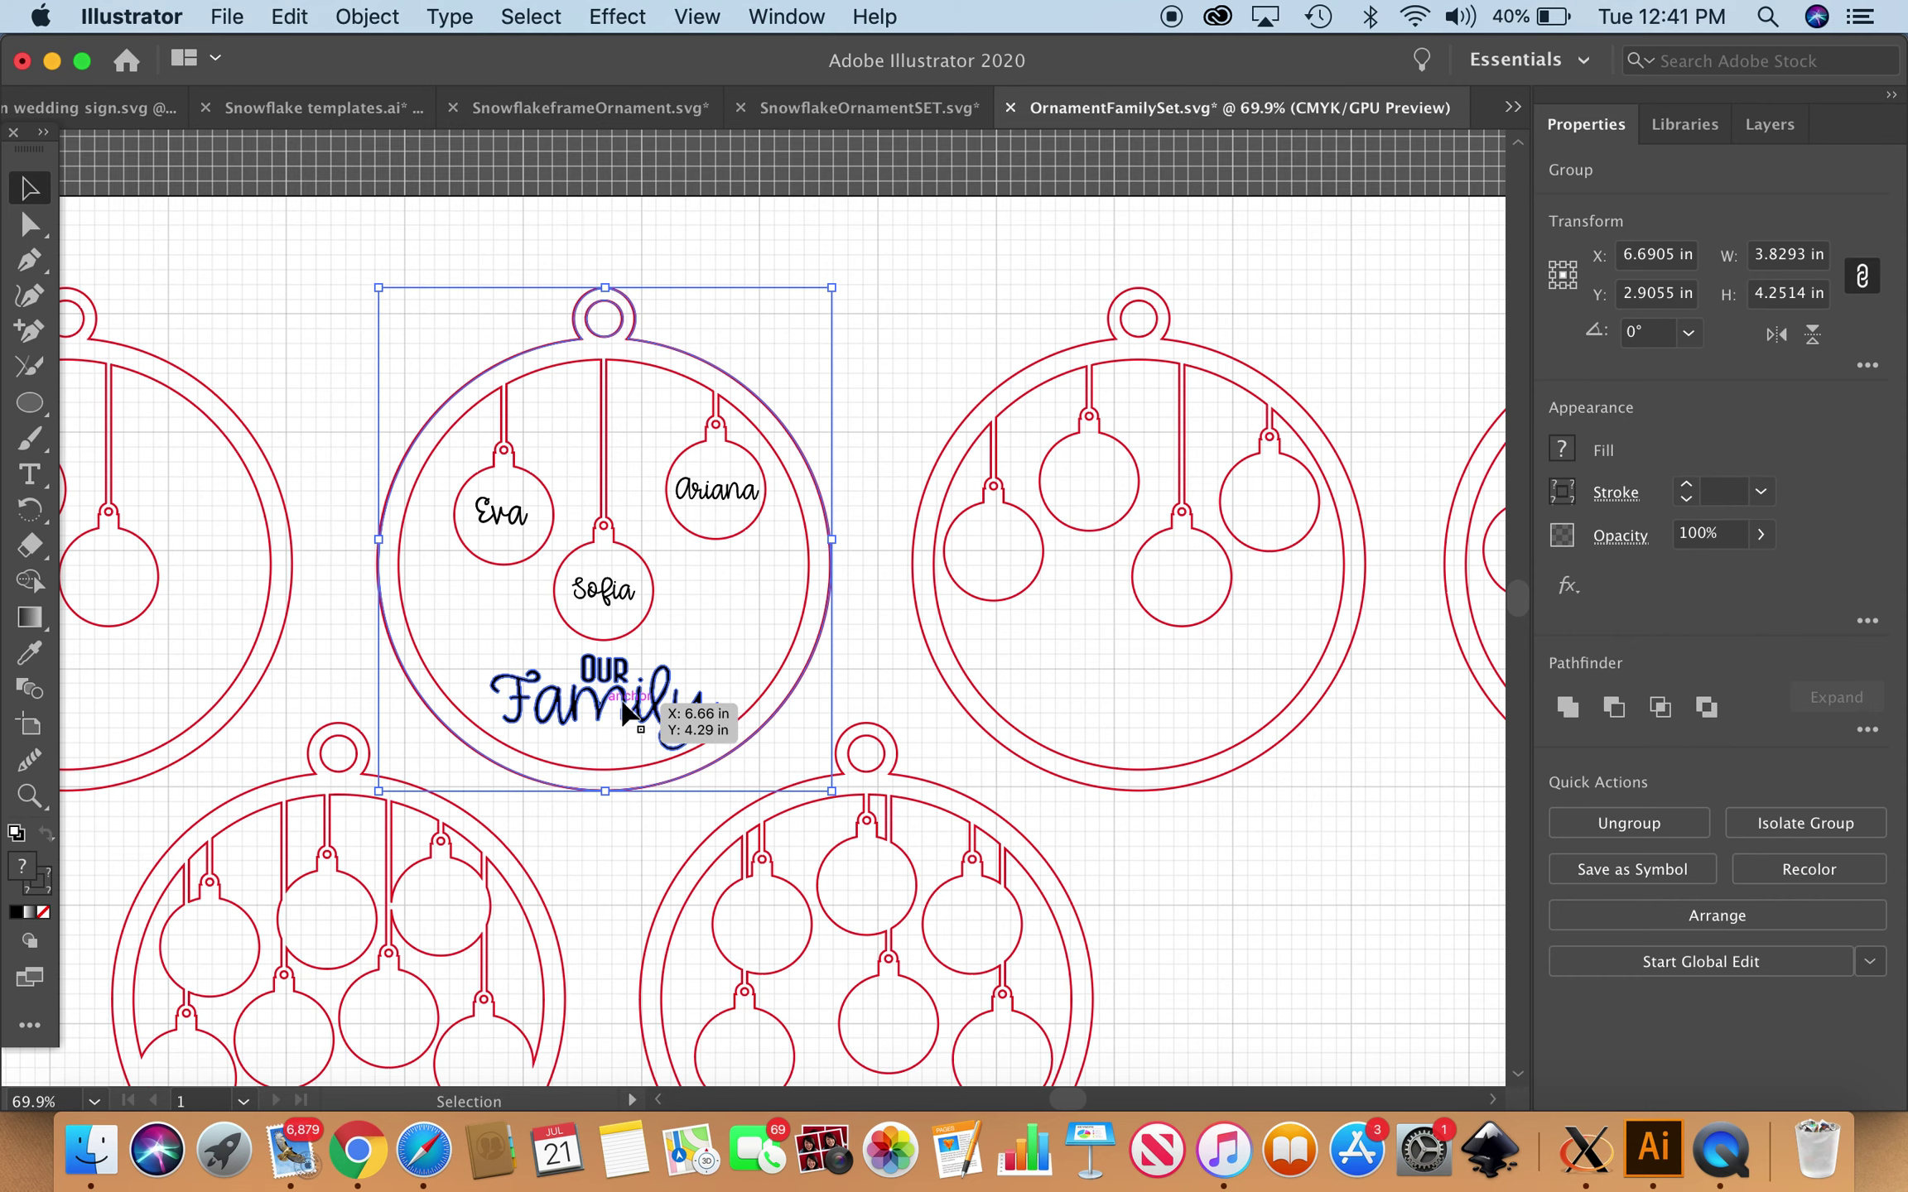
scroll(539, 699, "down", 2)
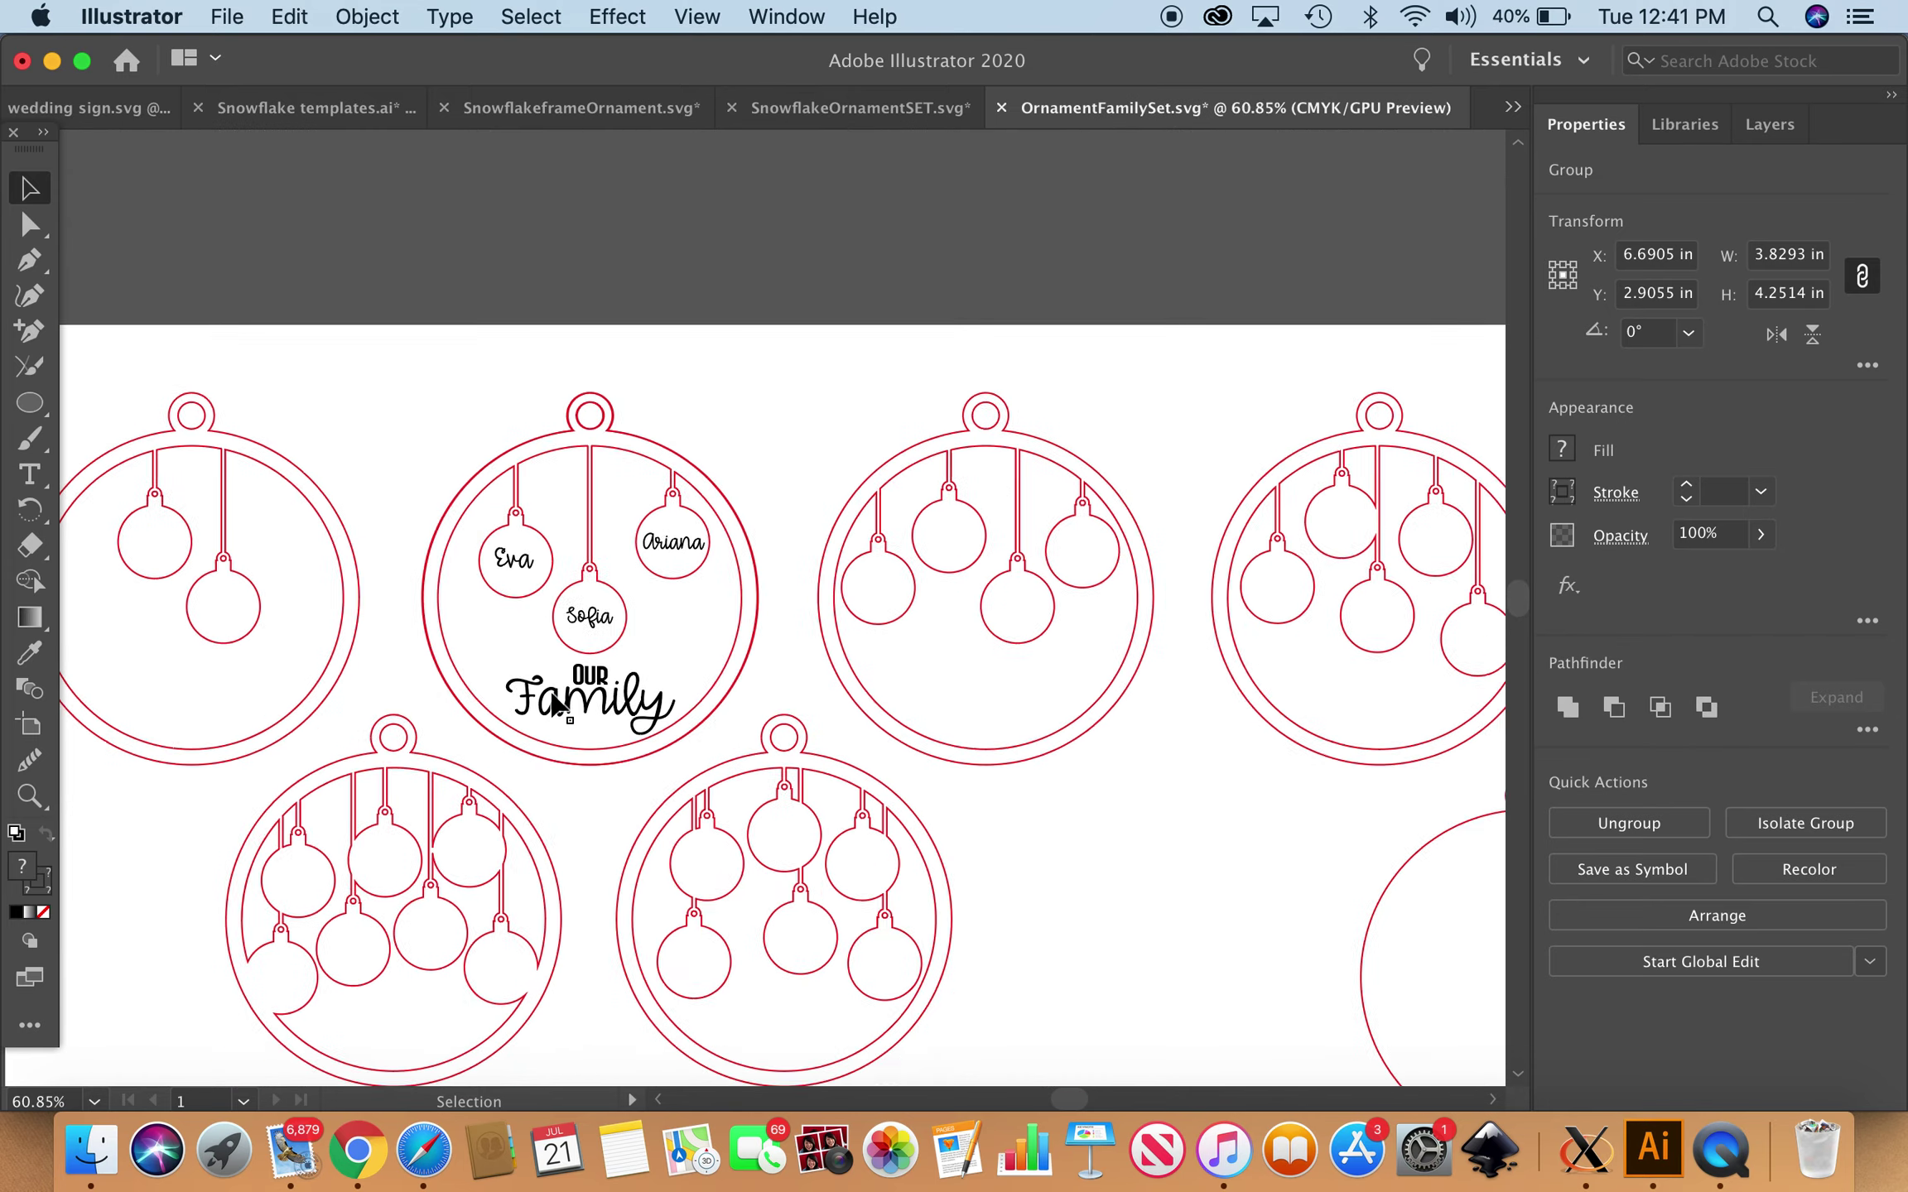
left_click_drag(585, 700, 1098, 1010)
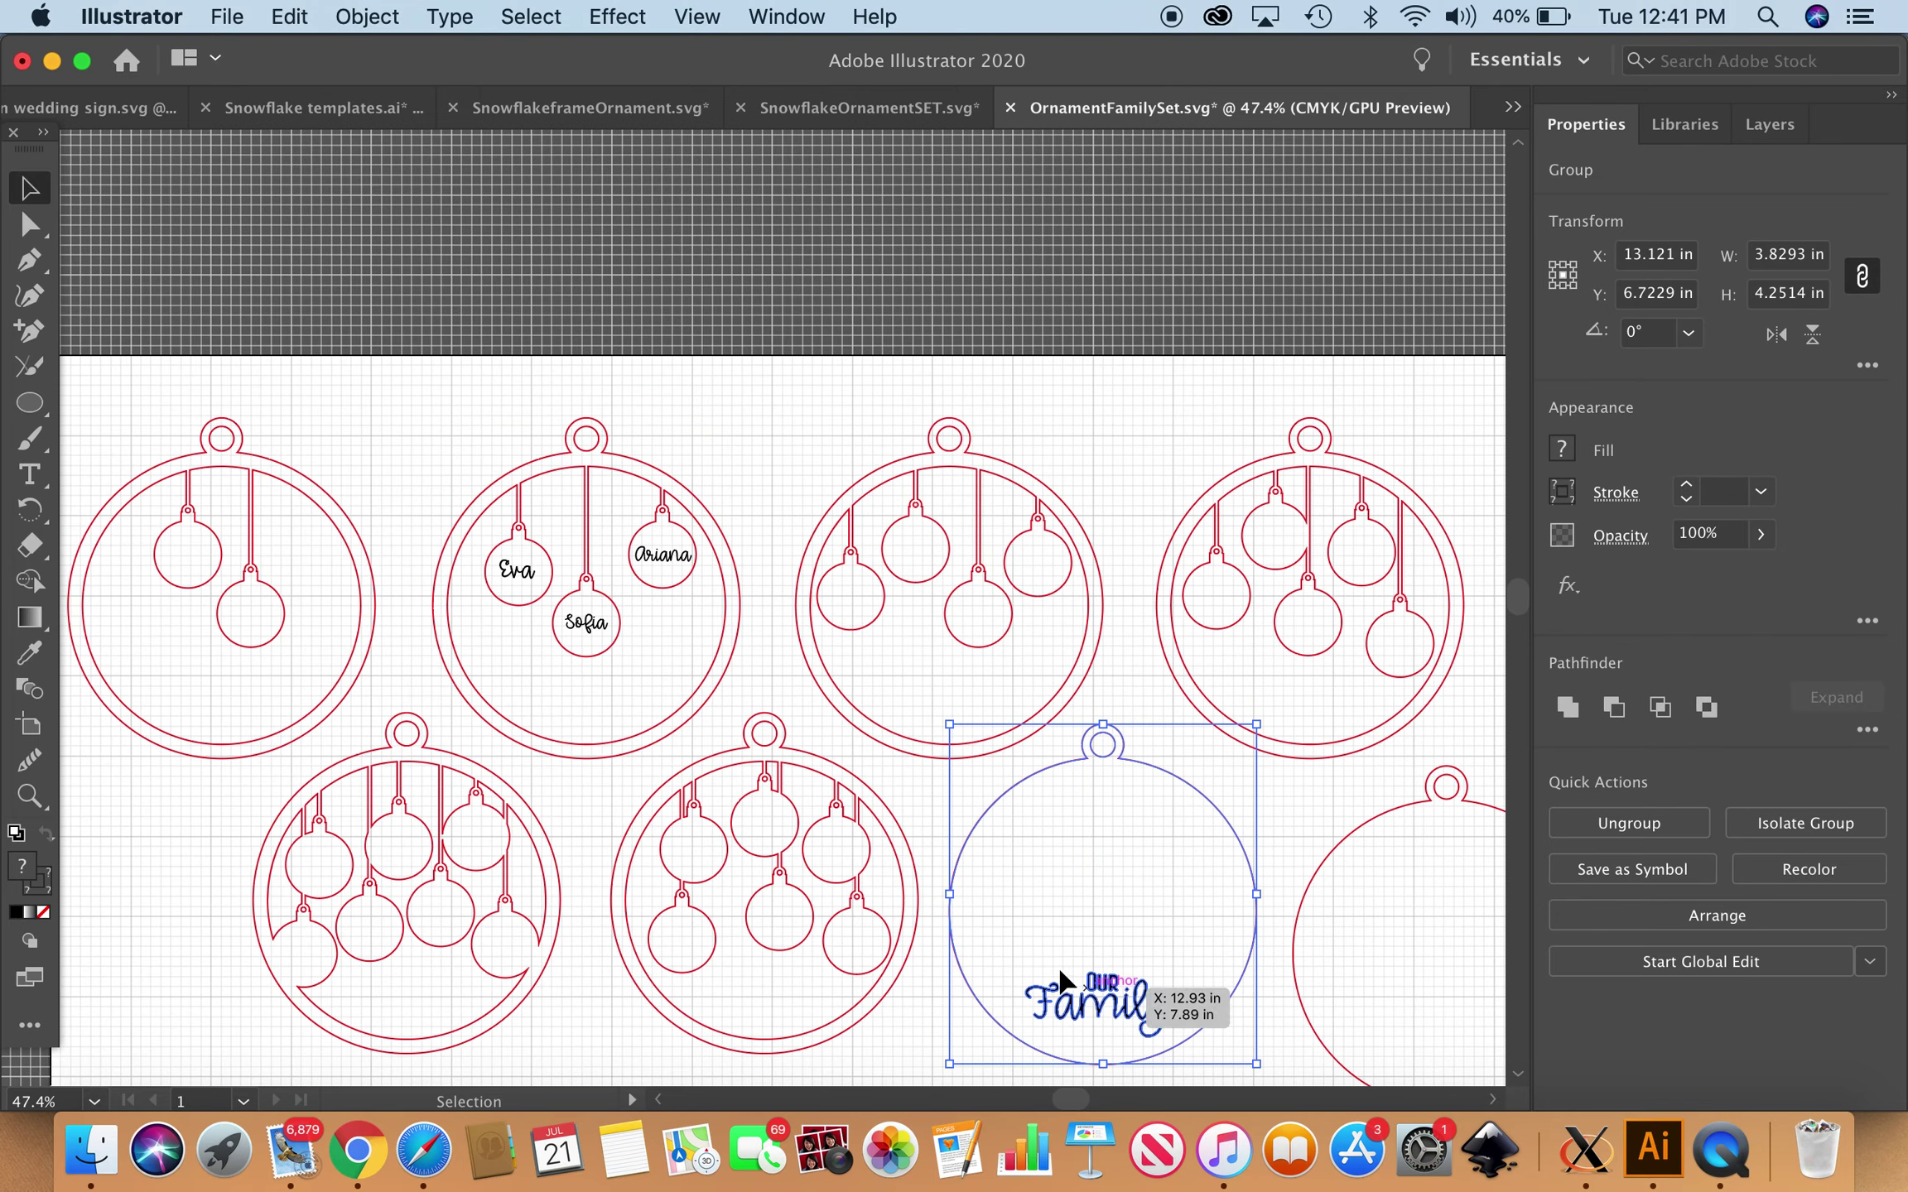
scroll(739, 869, "down", 2)
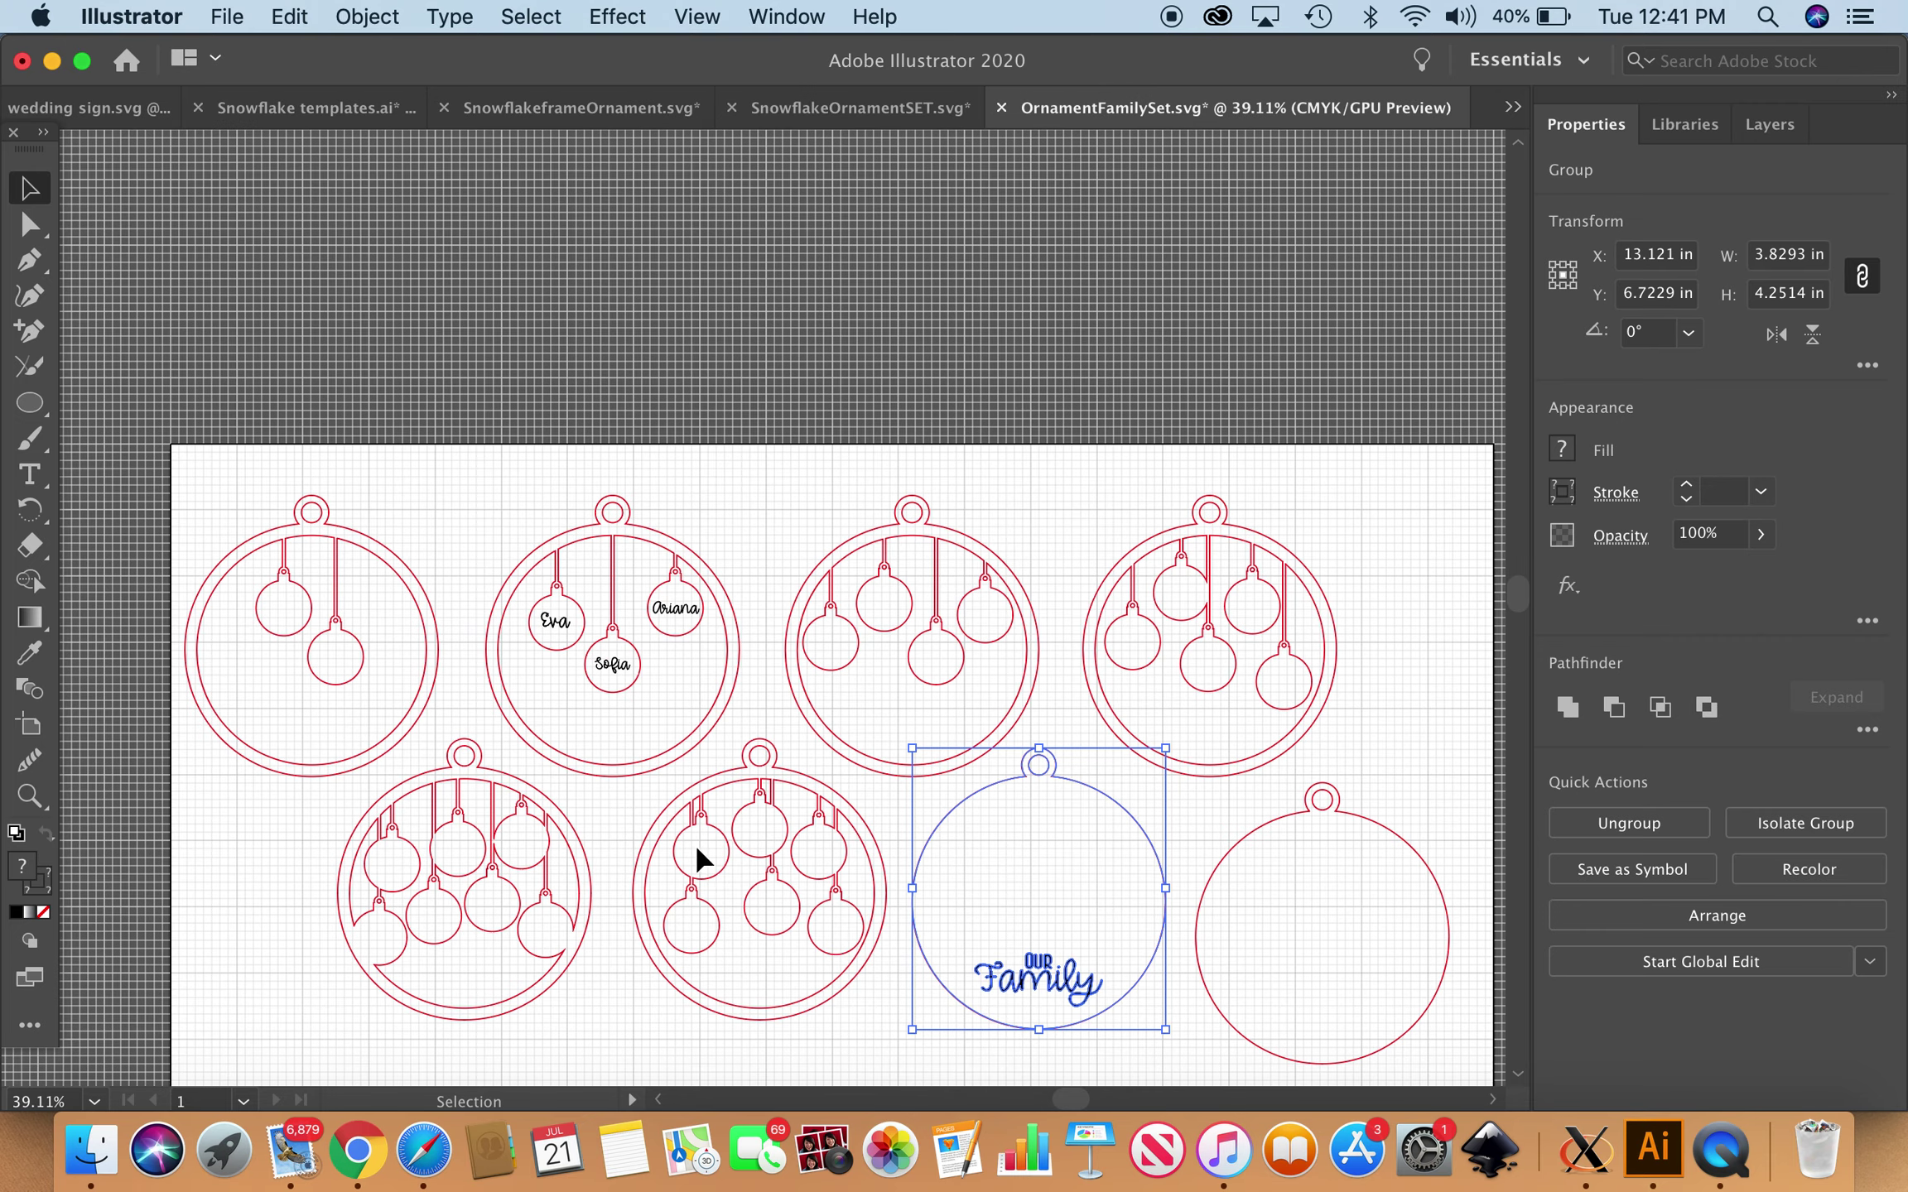
scroll(370, 732, "down", 1)
scroll(370, 732, "down", 2)
scroll(370, 732, "right", 1)
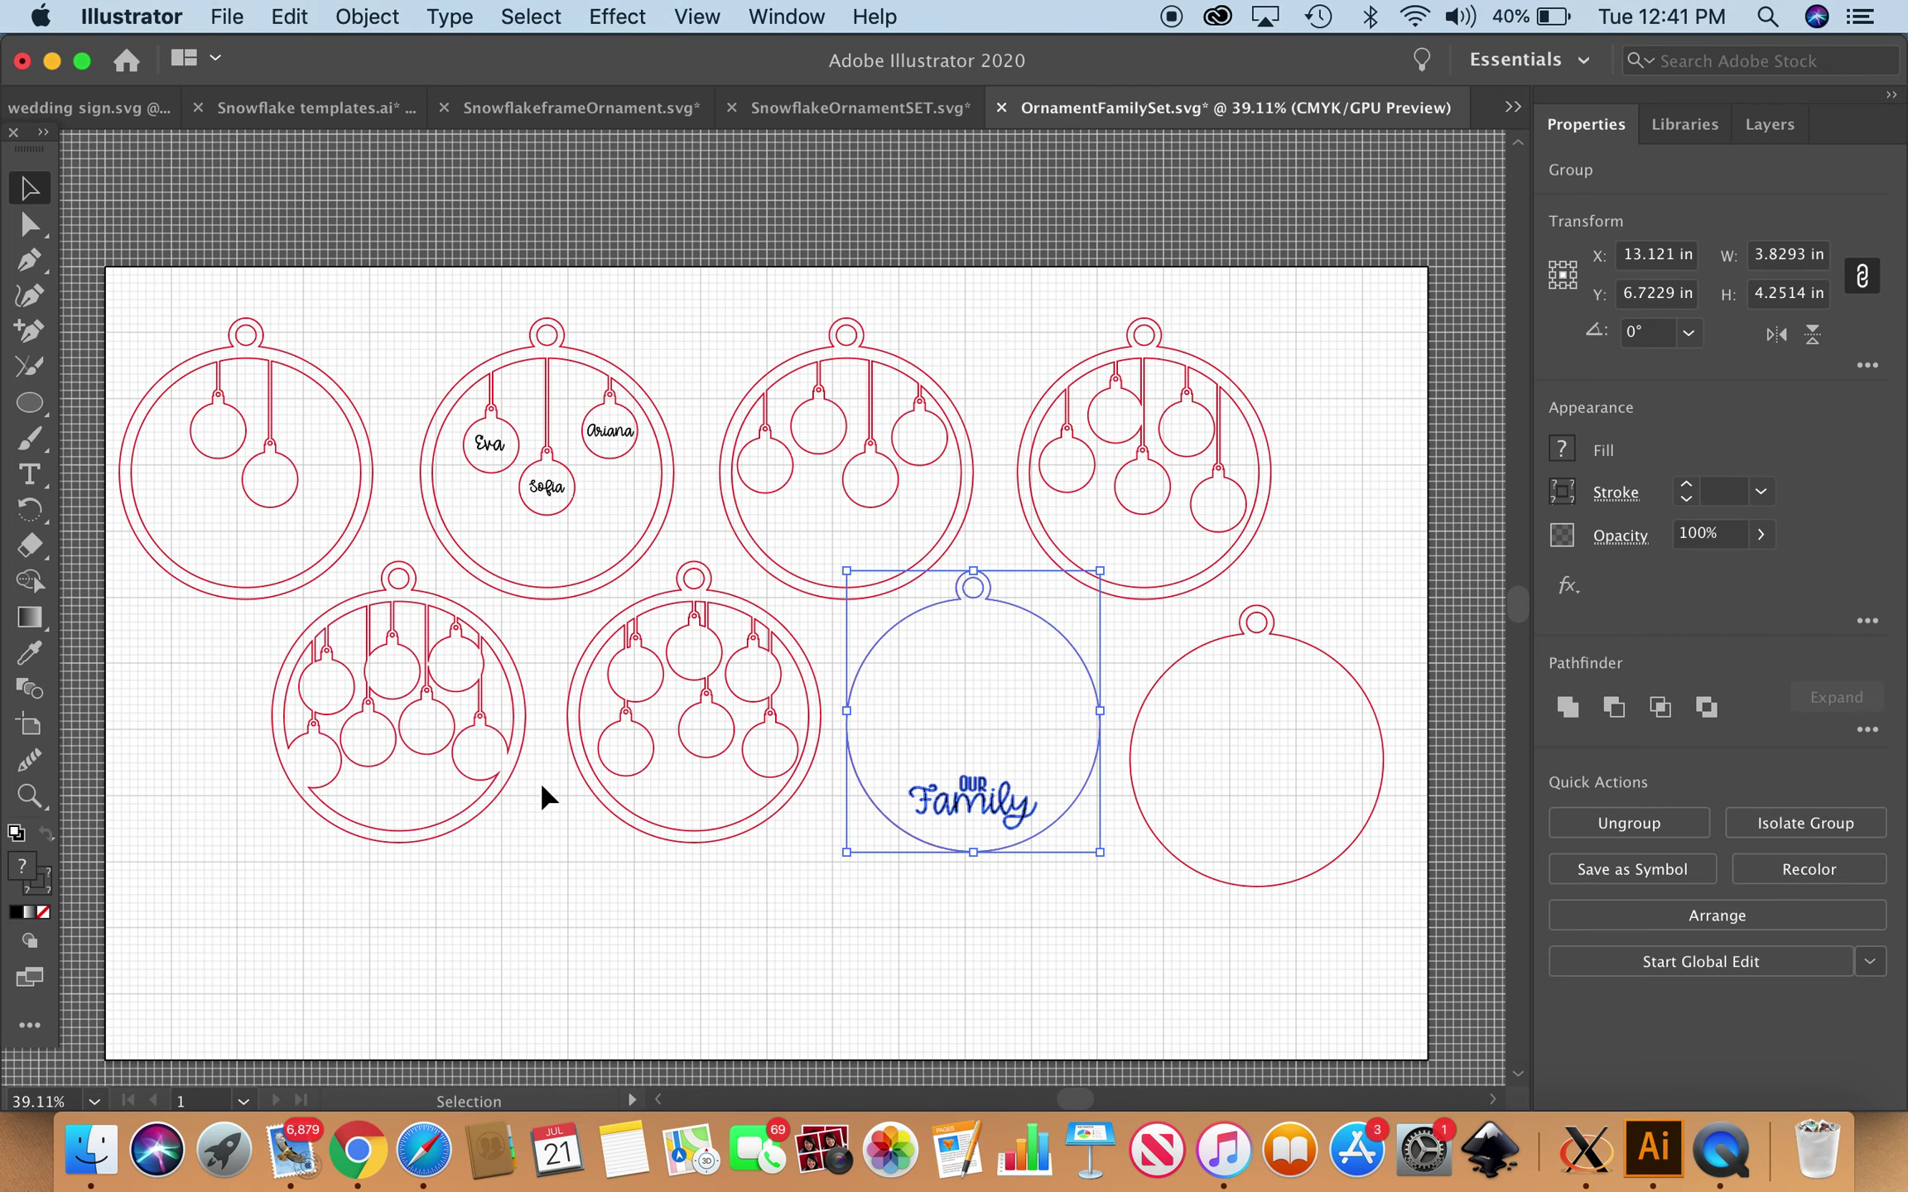
Deselect Our Family, then select and zoom in on the blank rightmost ornament.
left_click(755, 940)
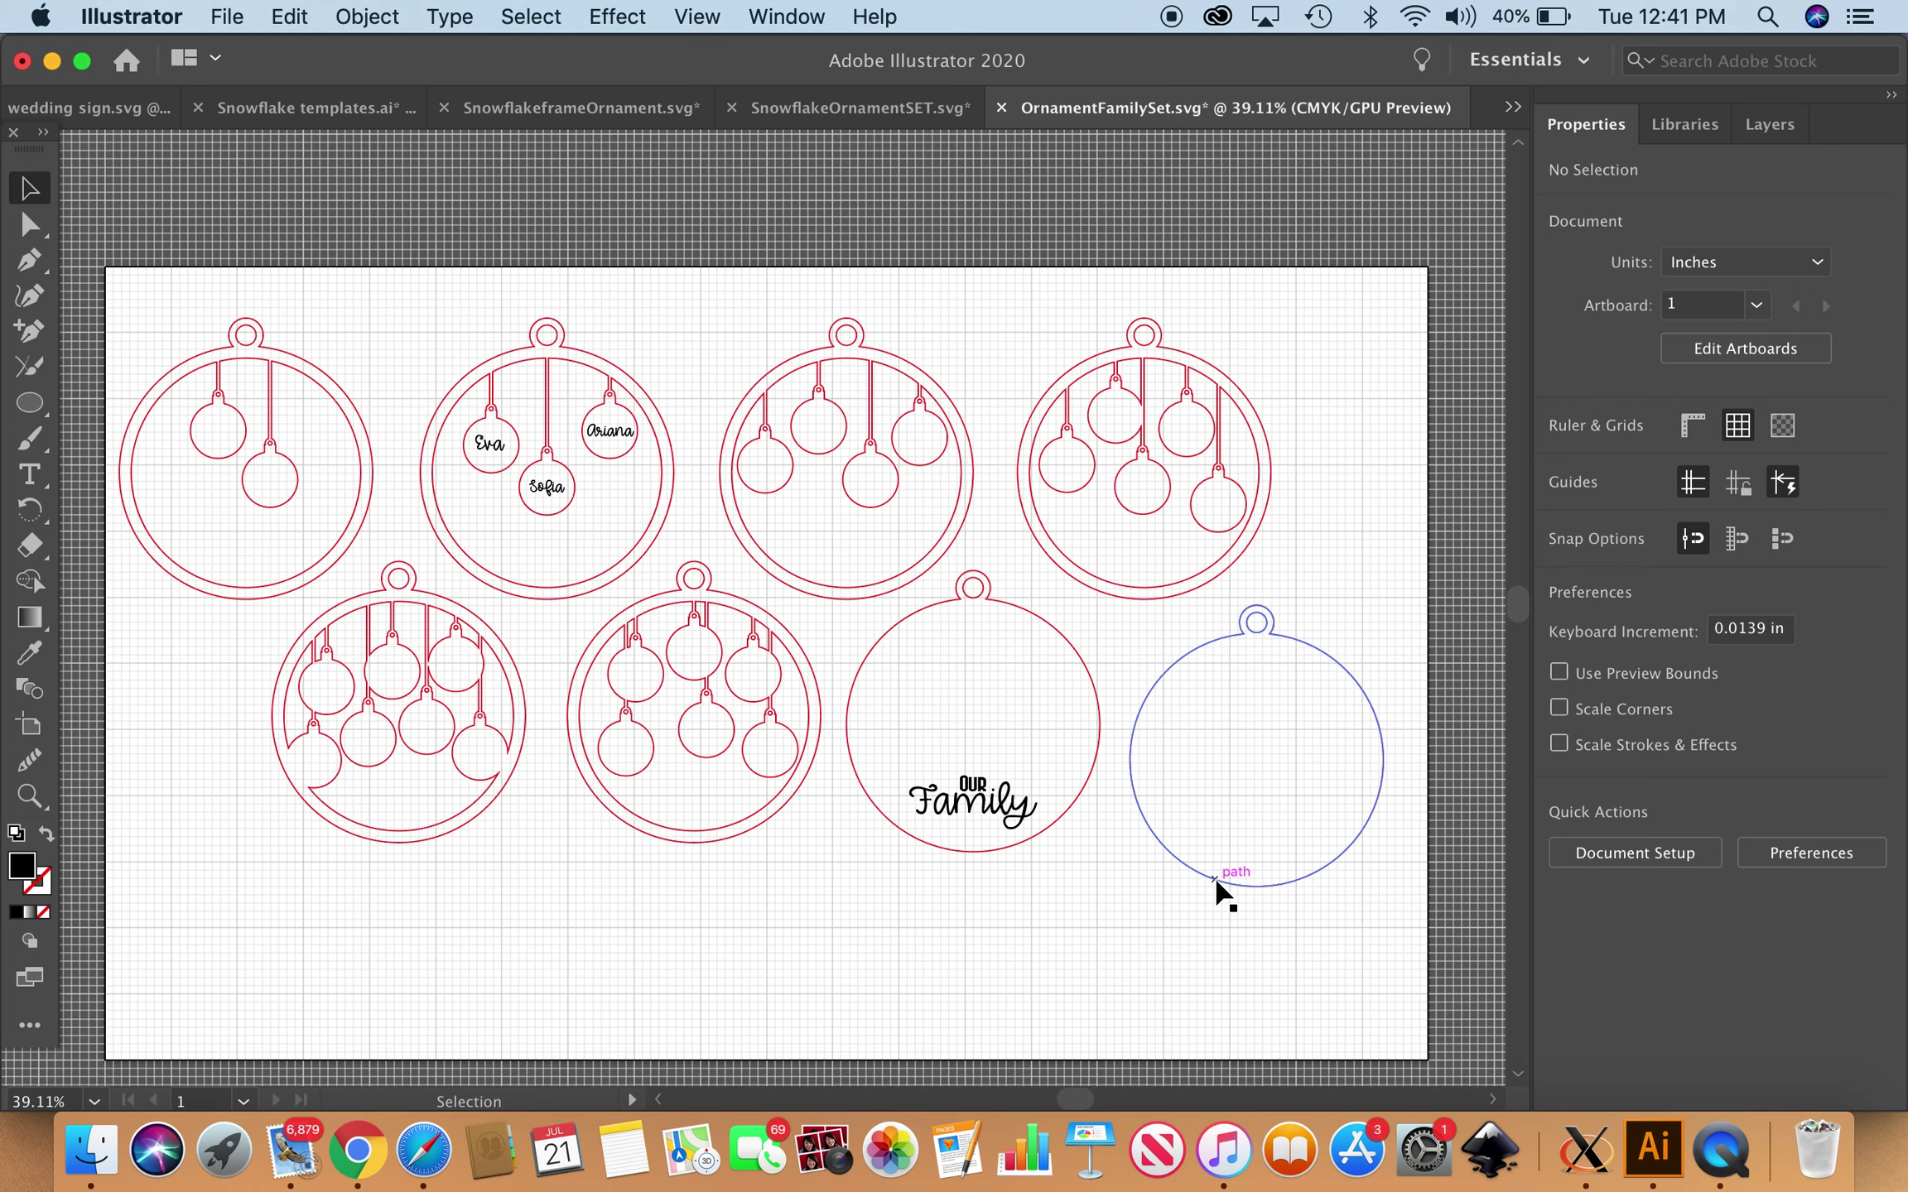
left_click(1216, 883)
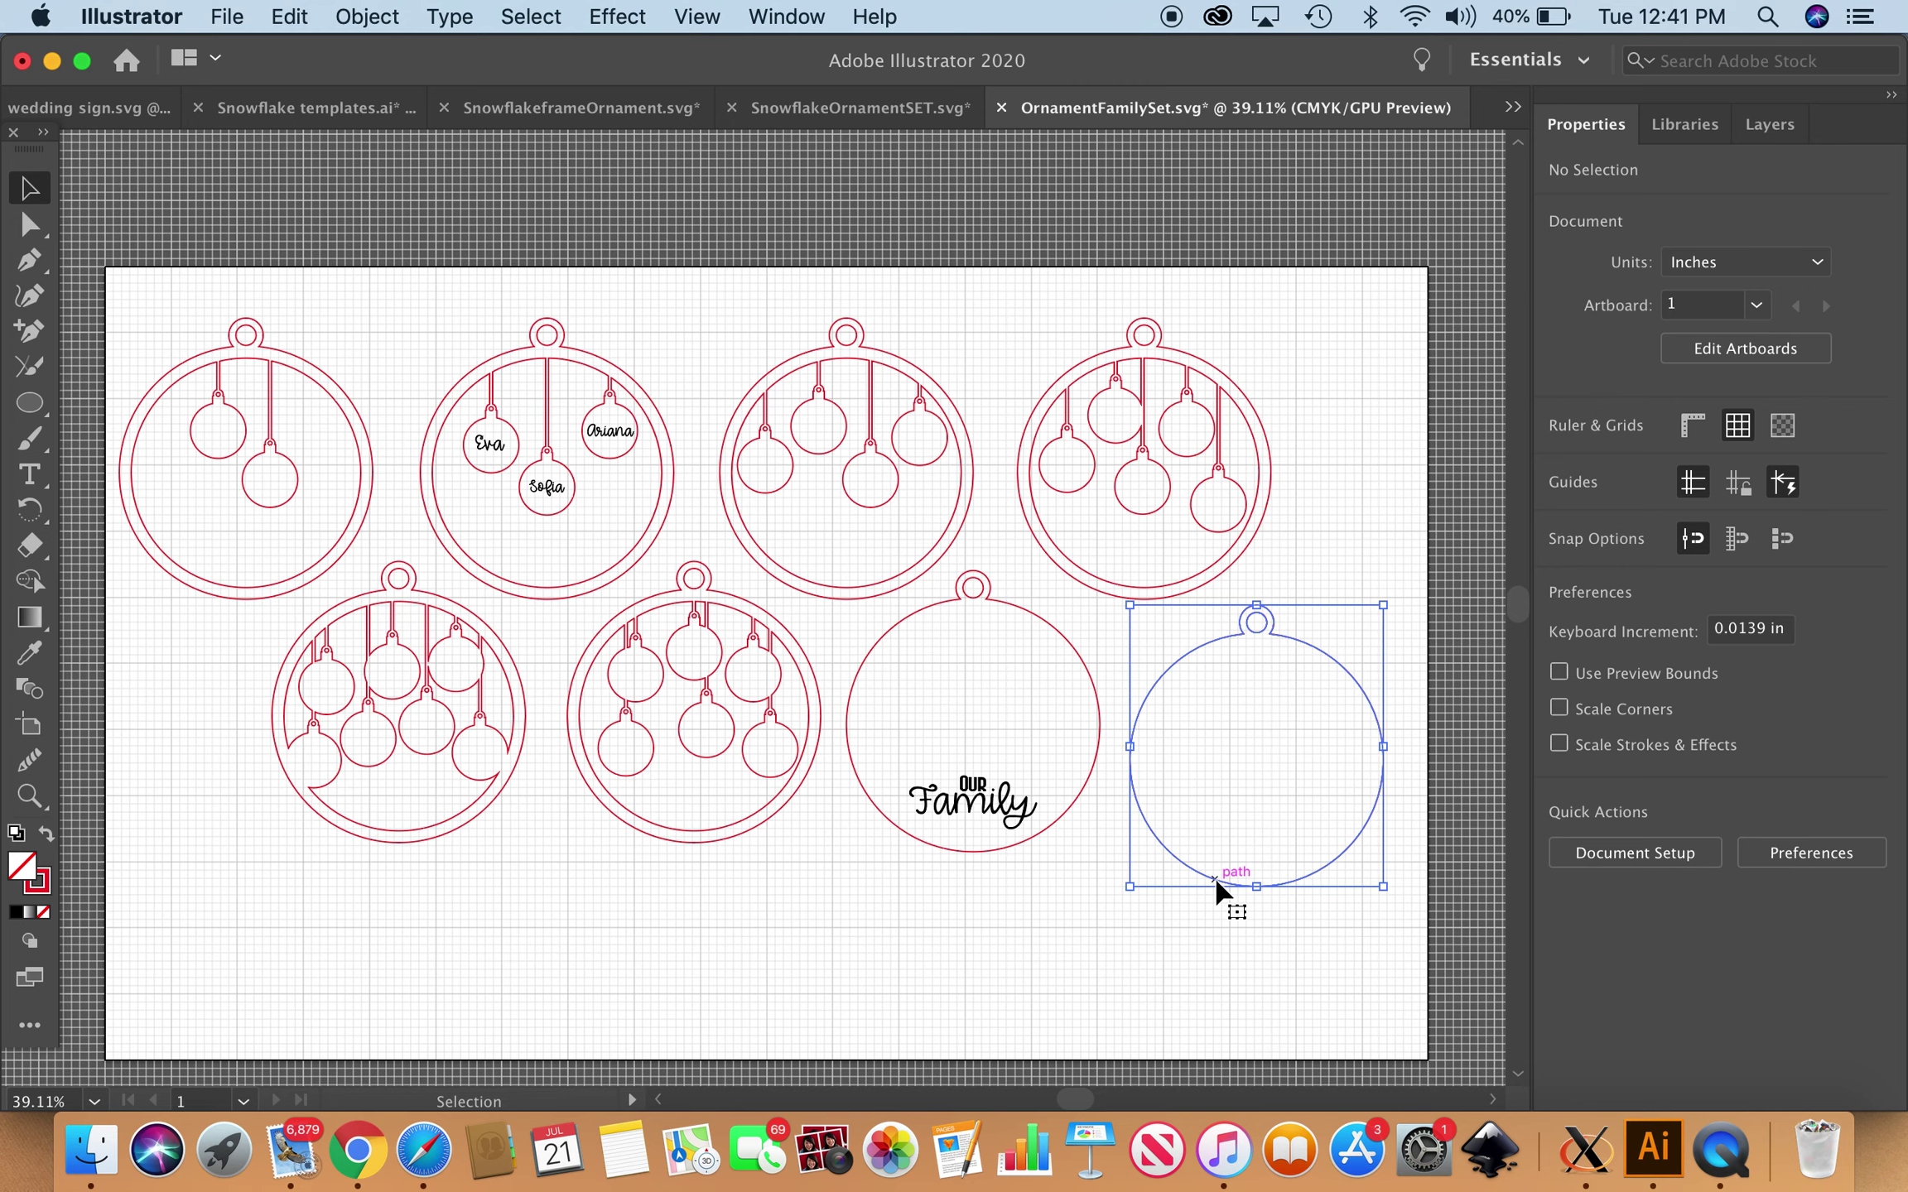
scroll(1215, 884, "right", 2)
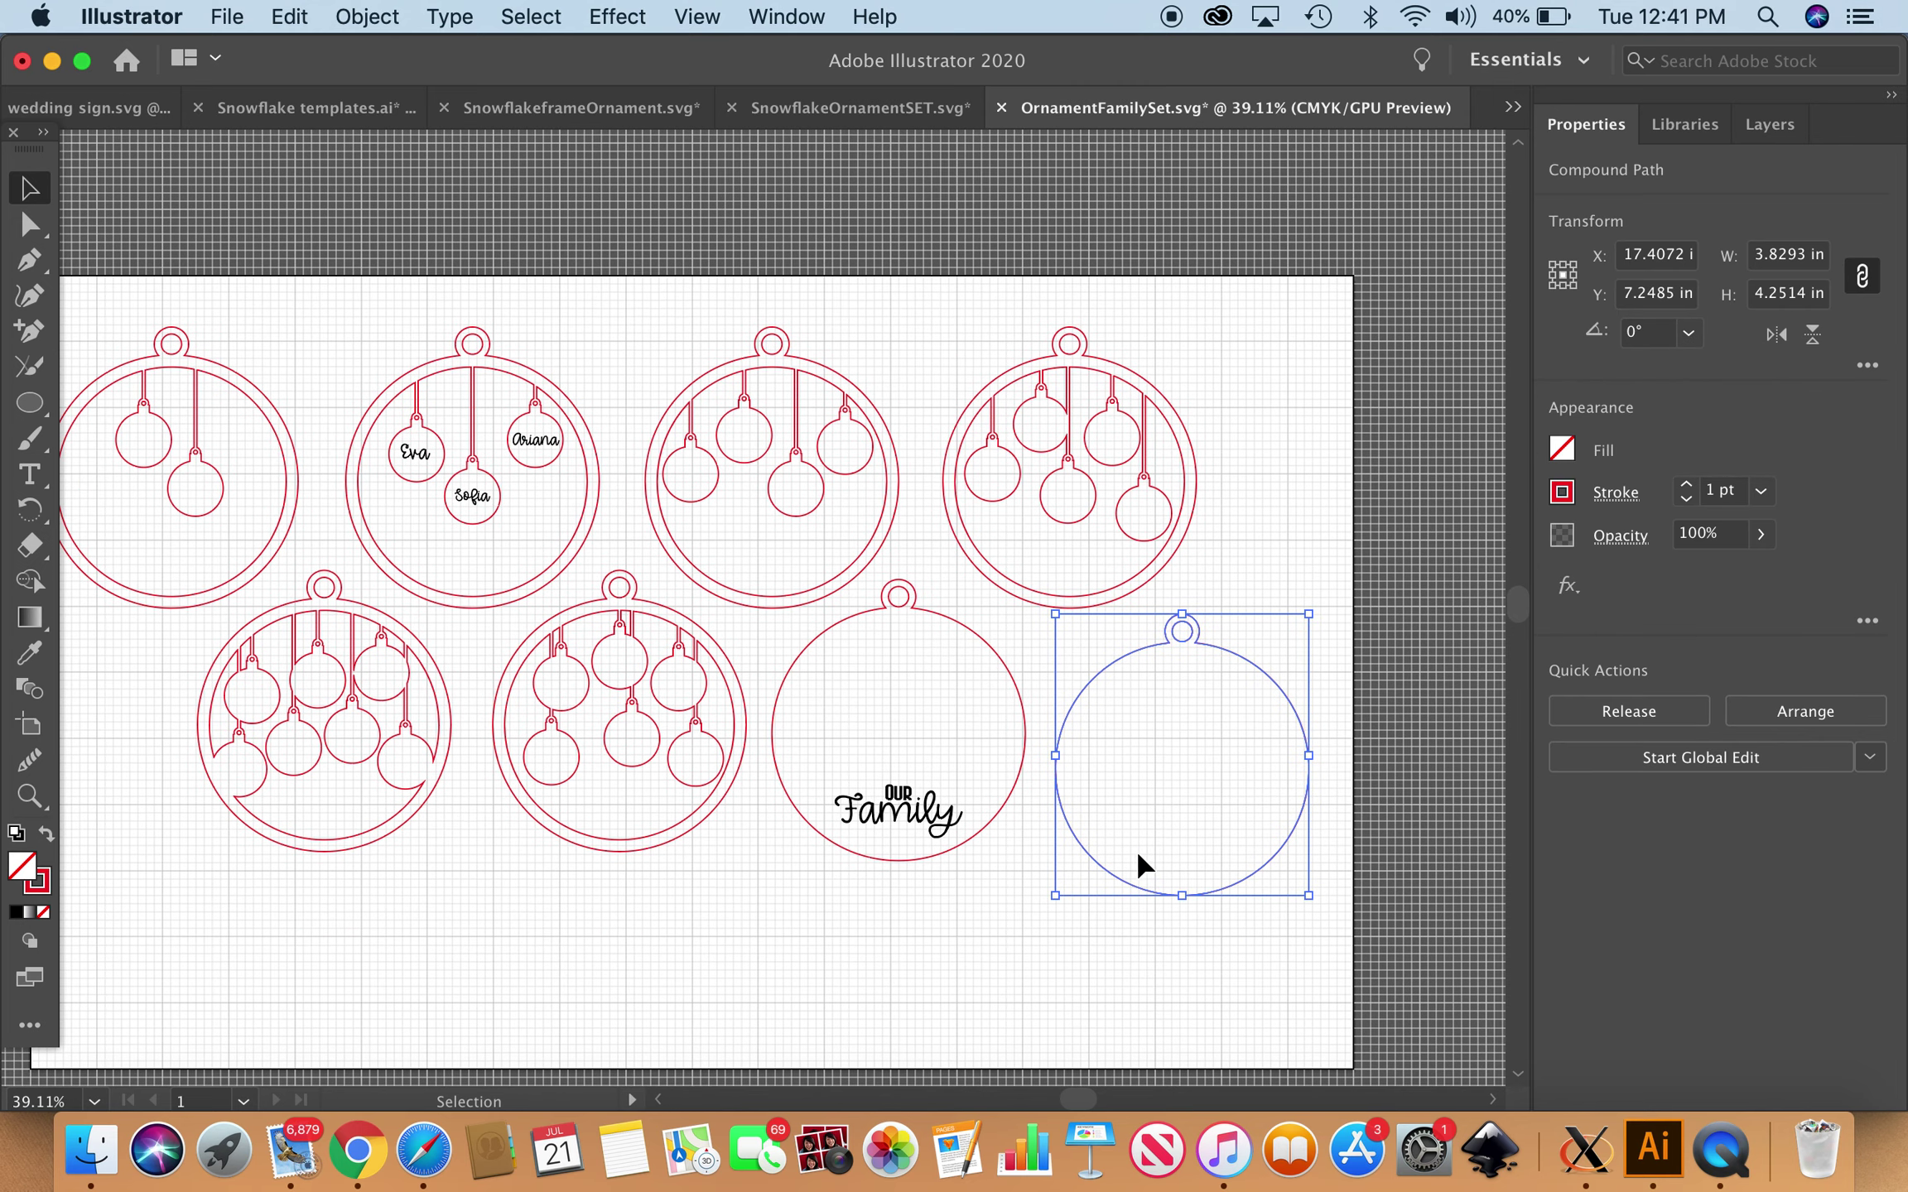
scroll(1164, 833, "right", 2)
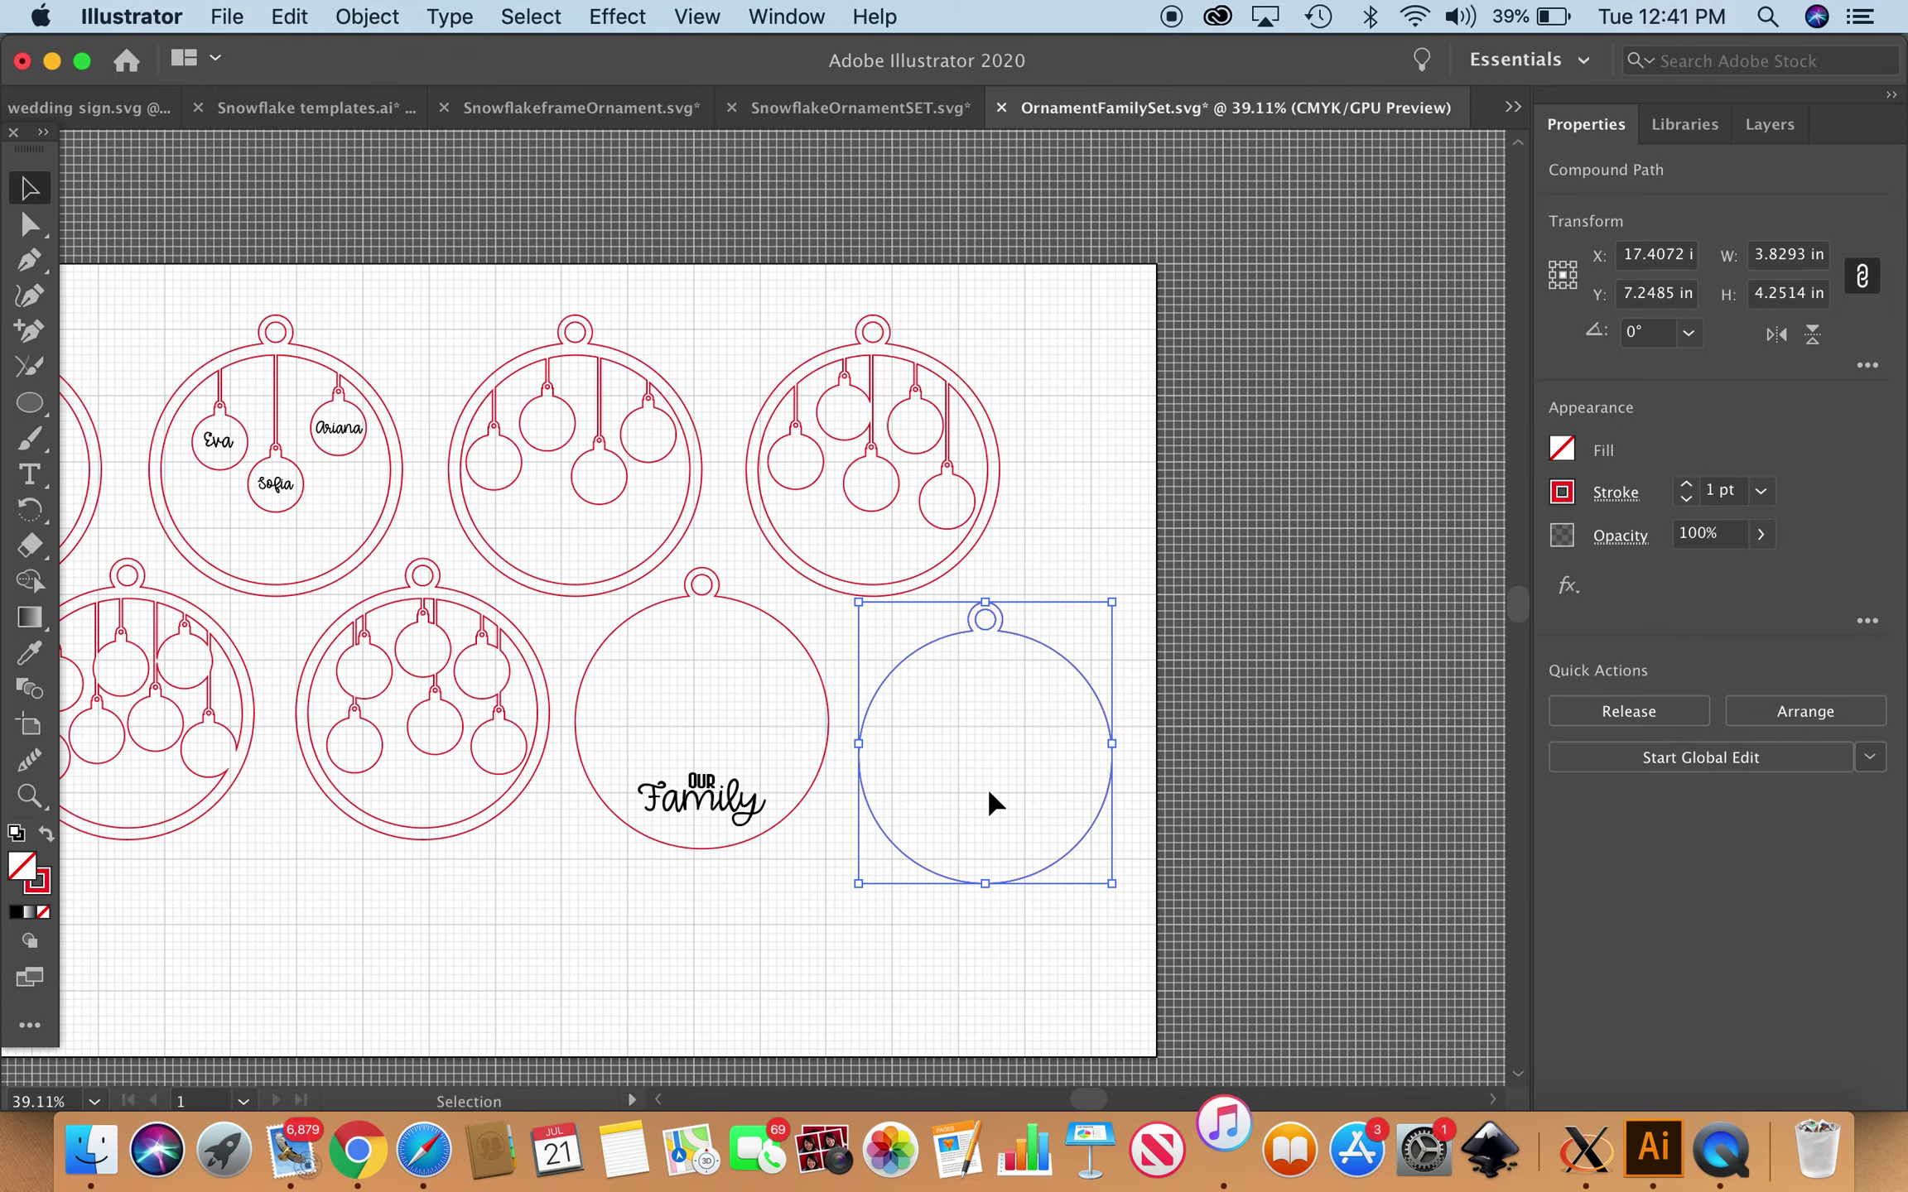
scroll(987, 787, "up", 3)
scroll(987, 786, "up", 5)
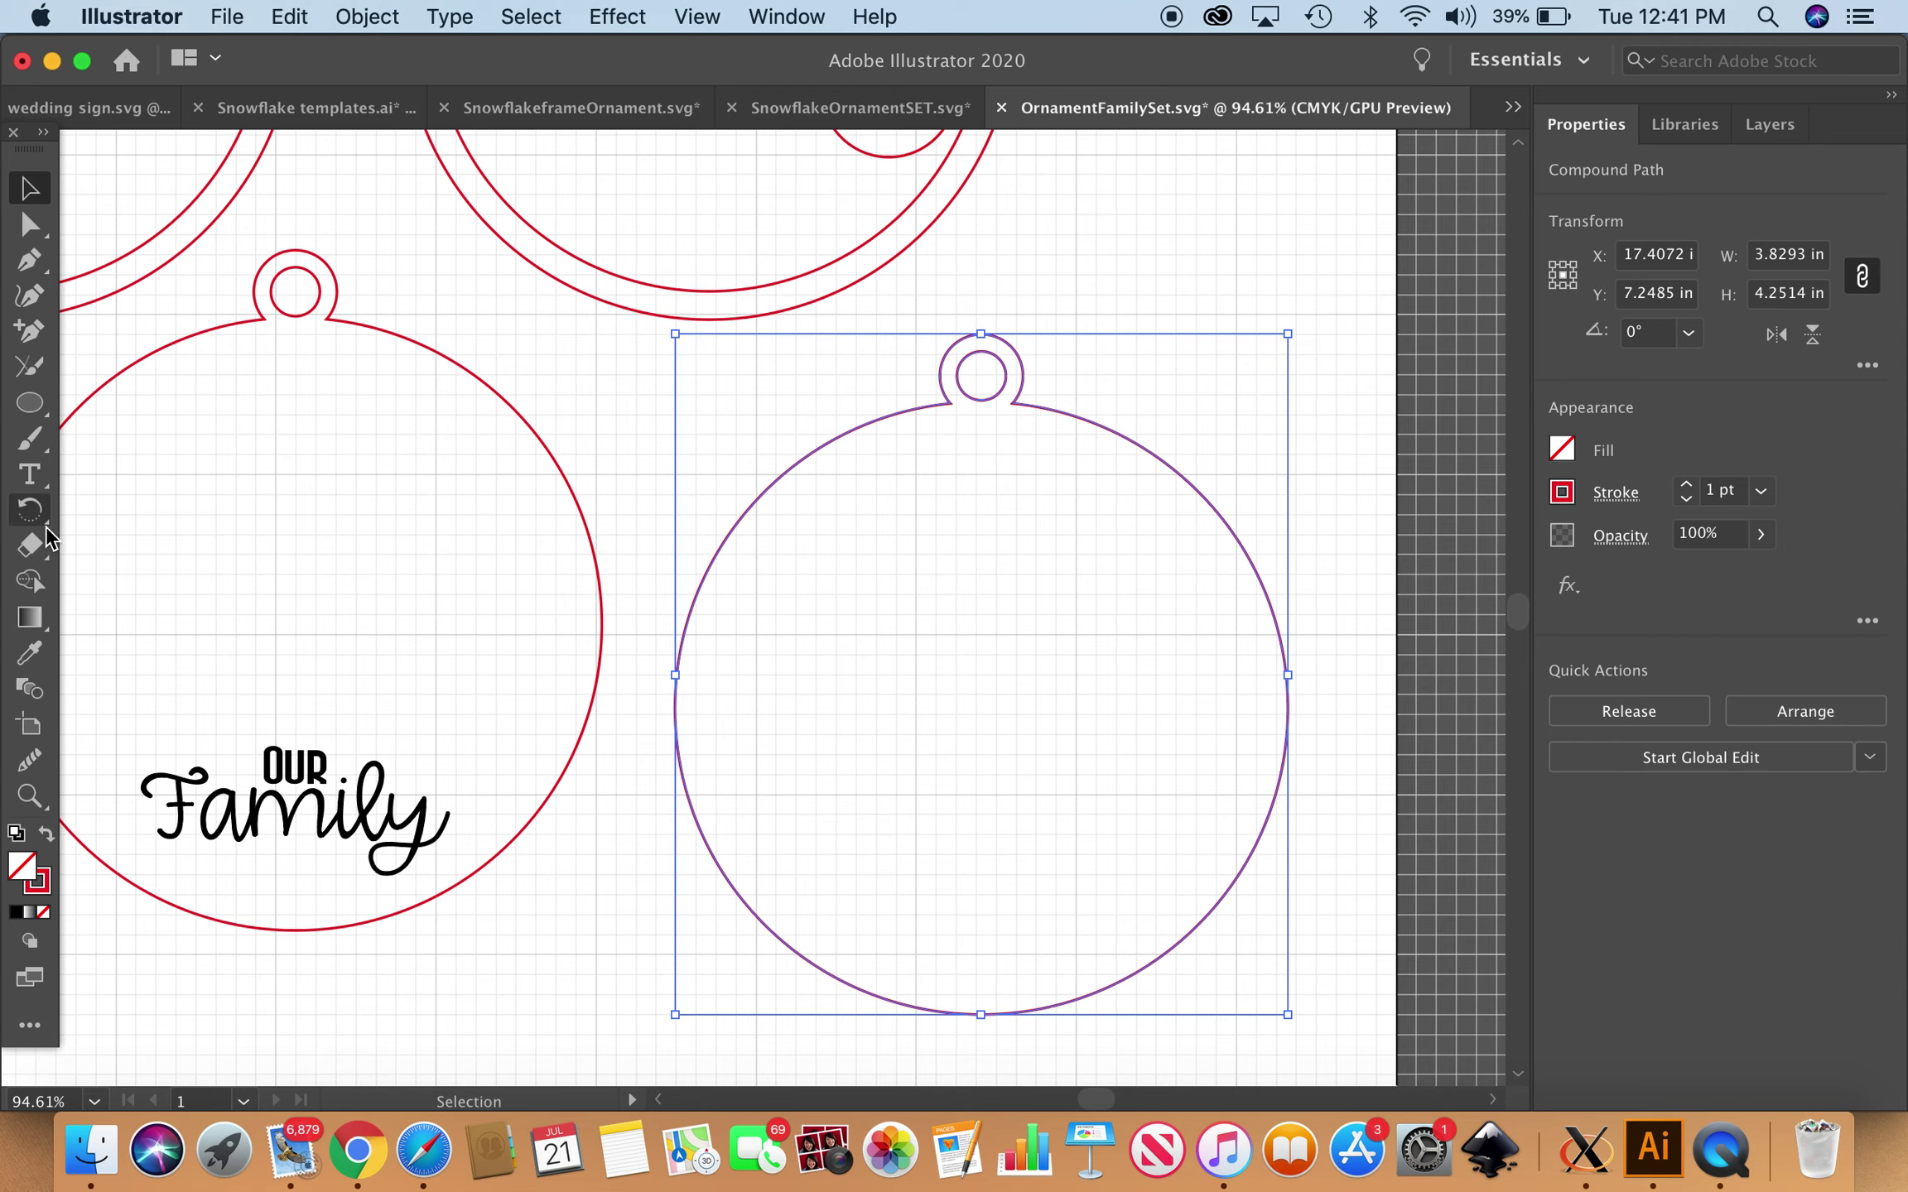
left_click(29, 475)
Start text on the blank ornament in Times Roman and type 'The Henson Fam'.
left_click(894, 868)
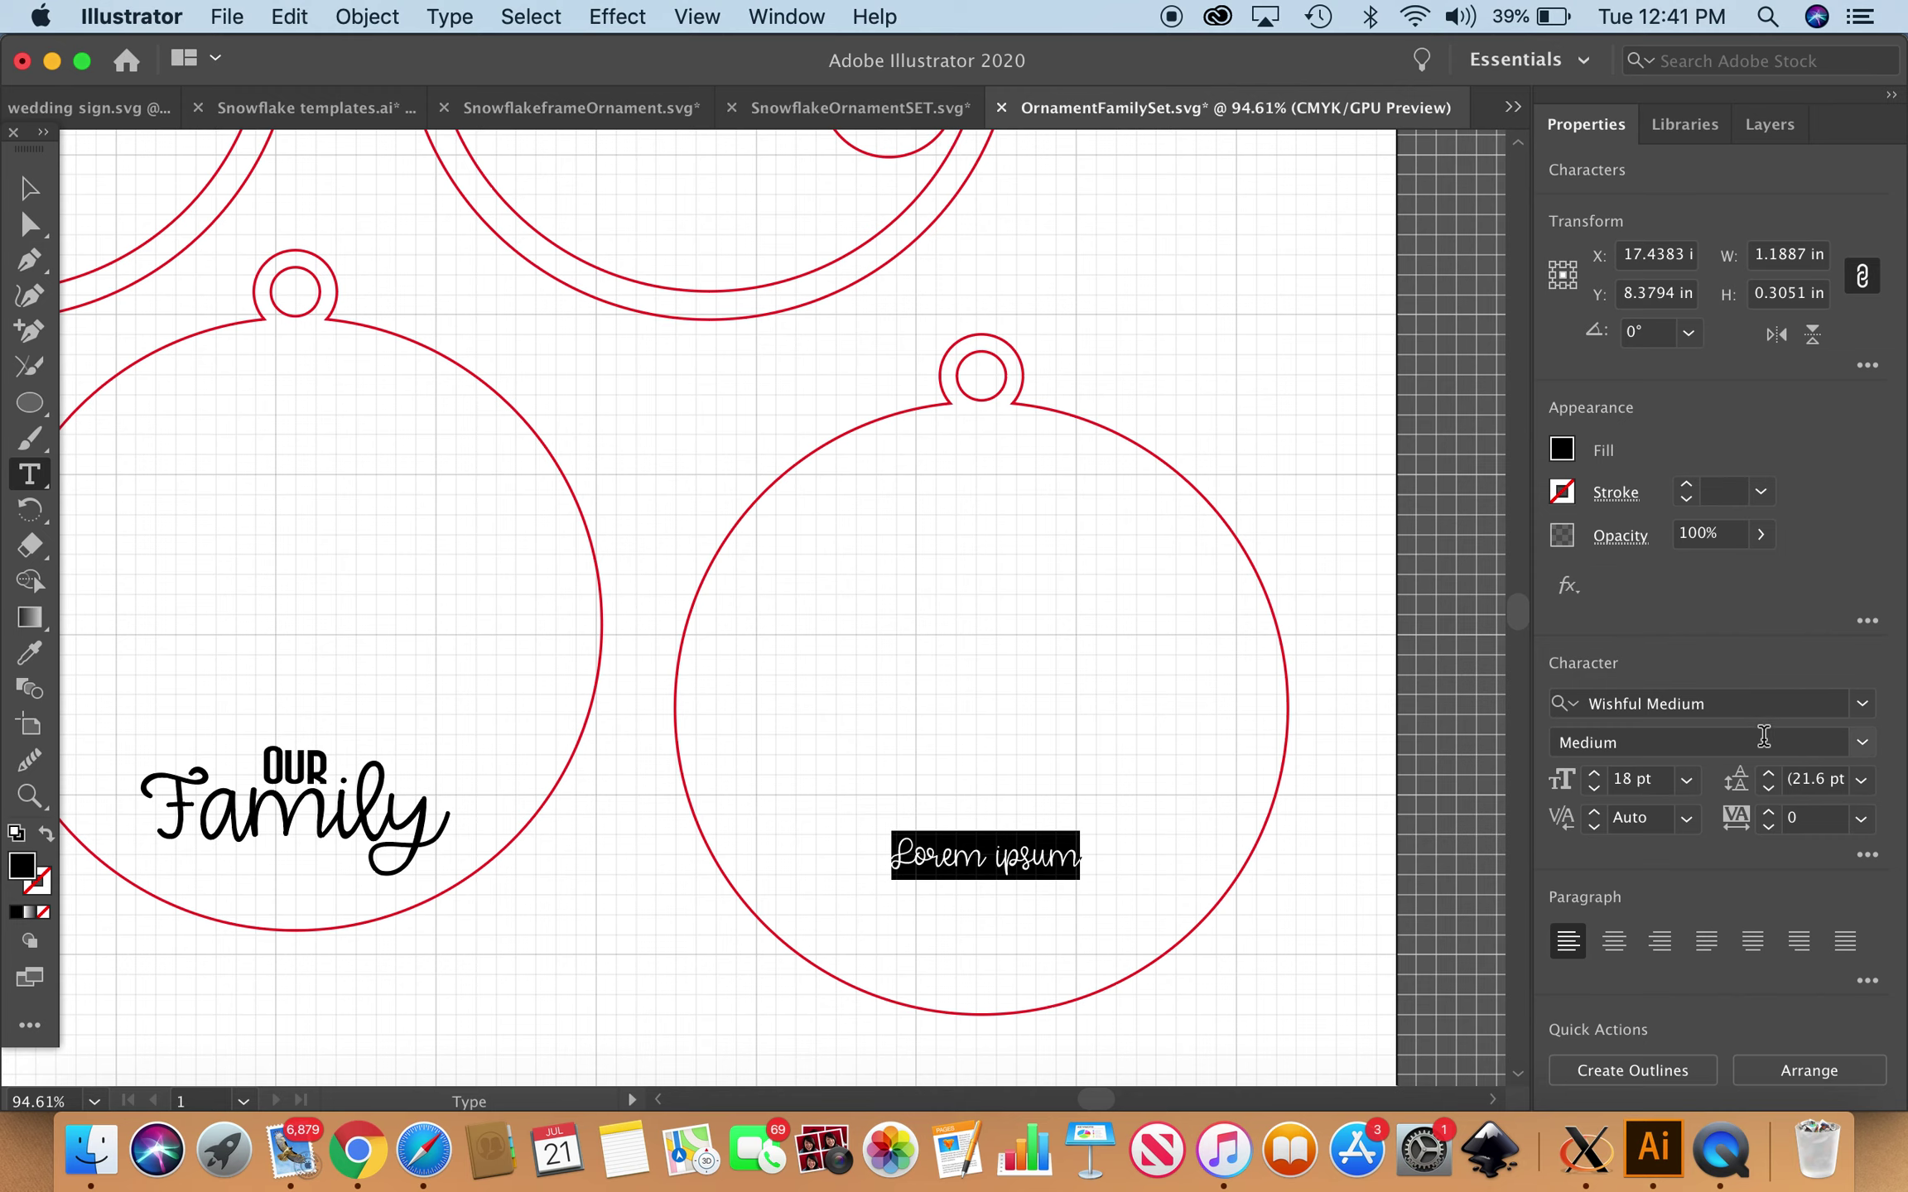
left_click(1862, 705)
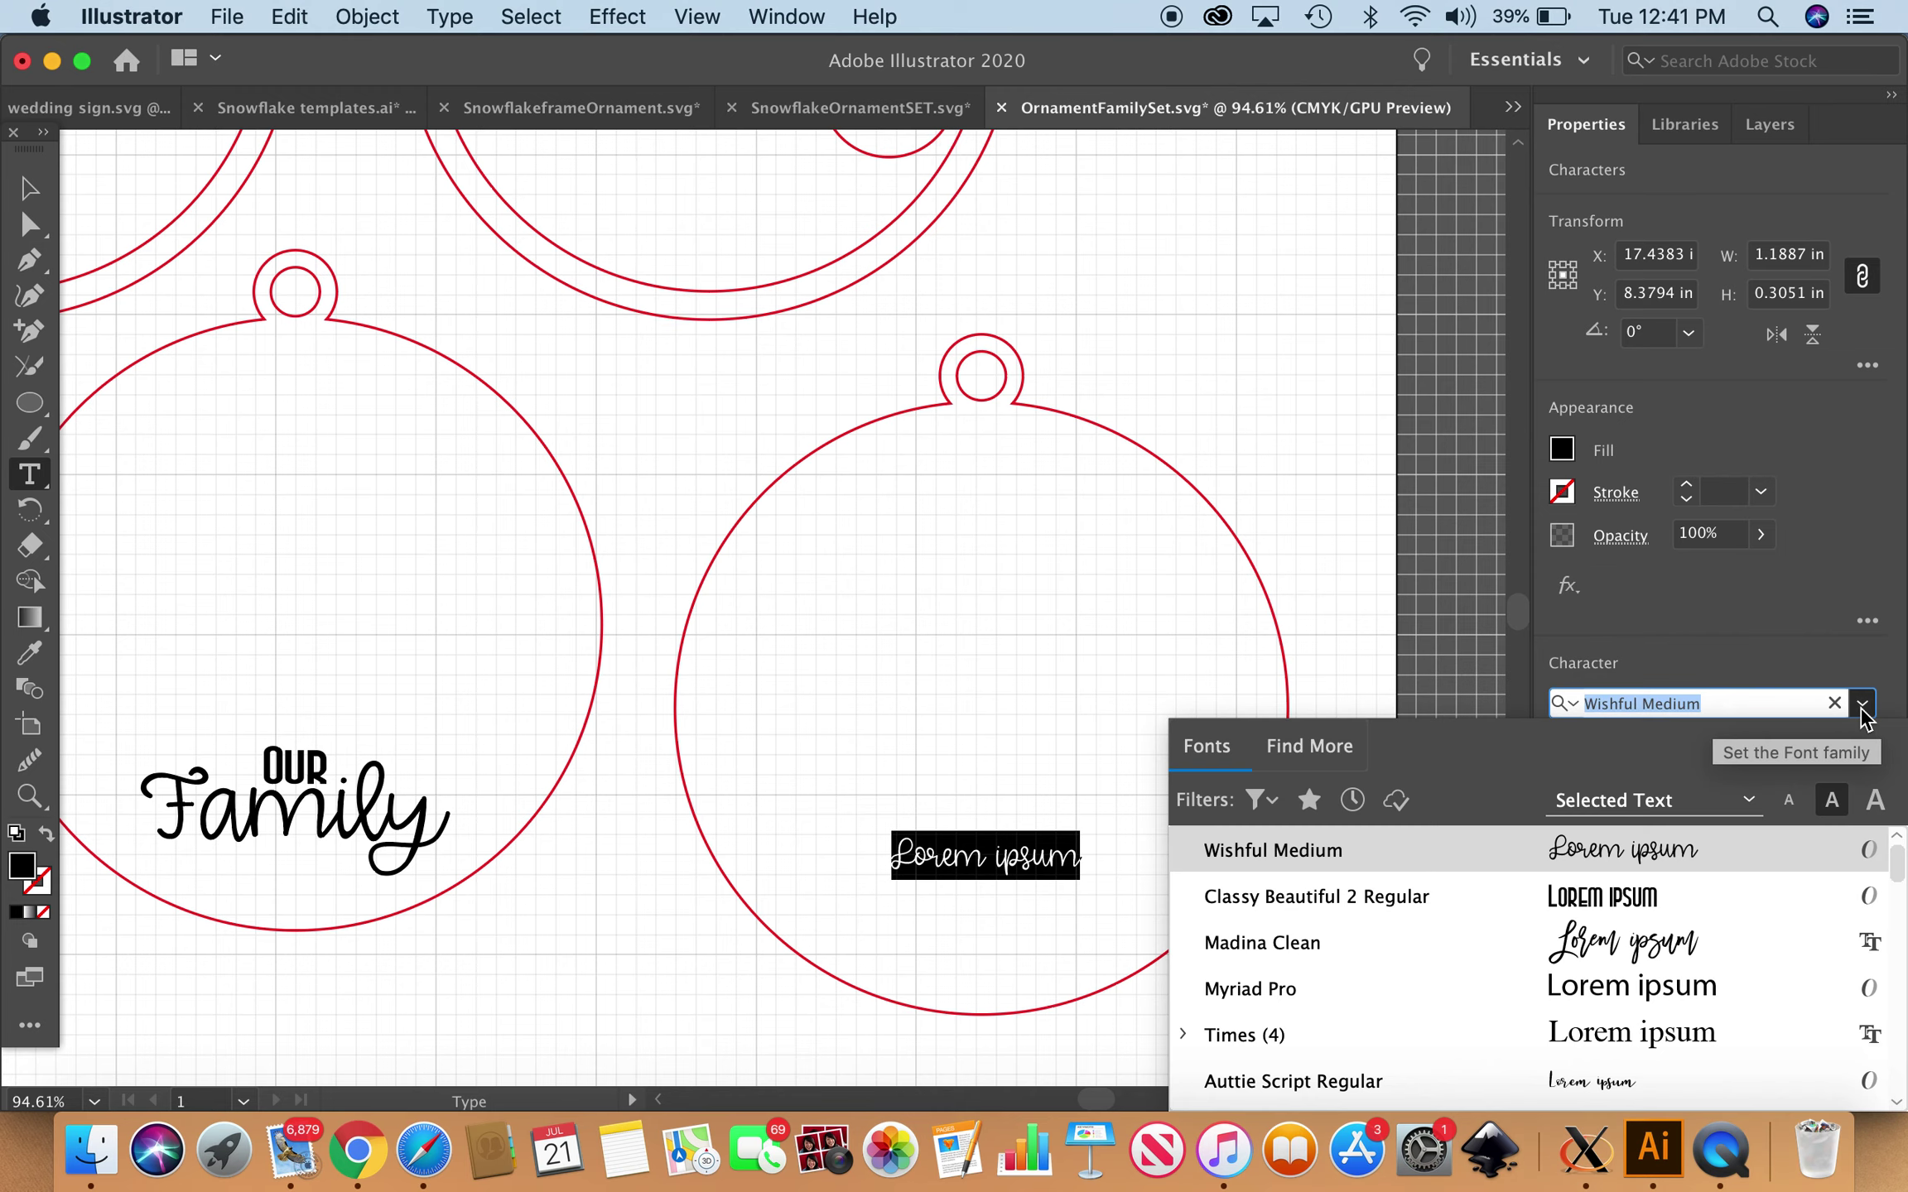
type("times")
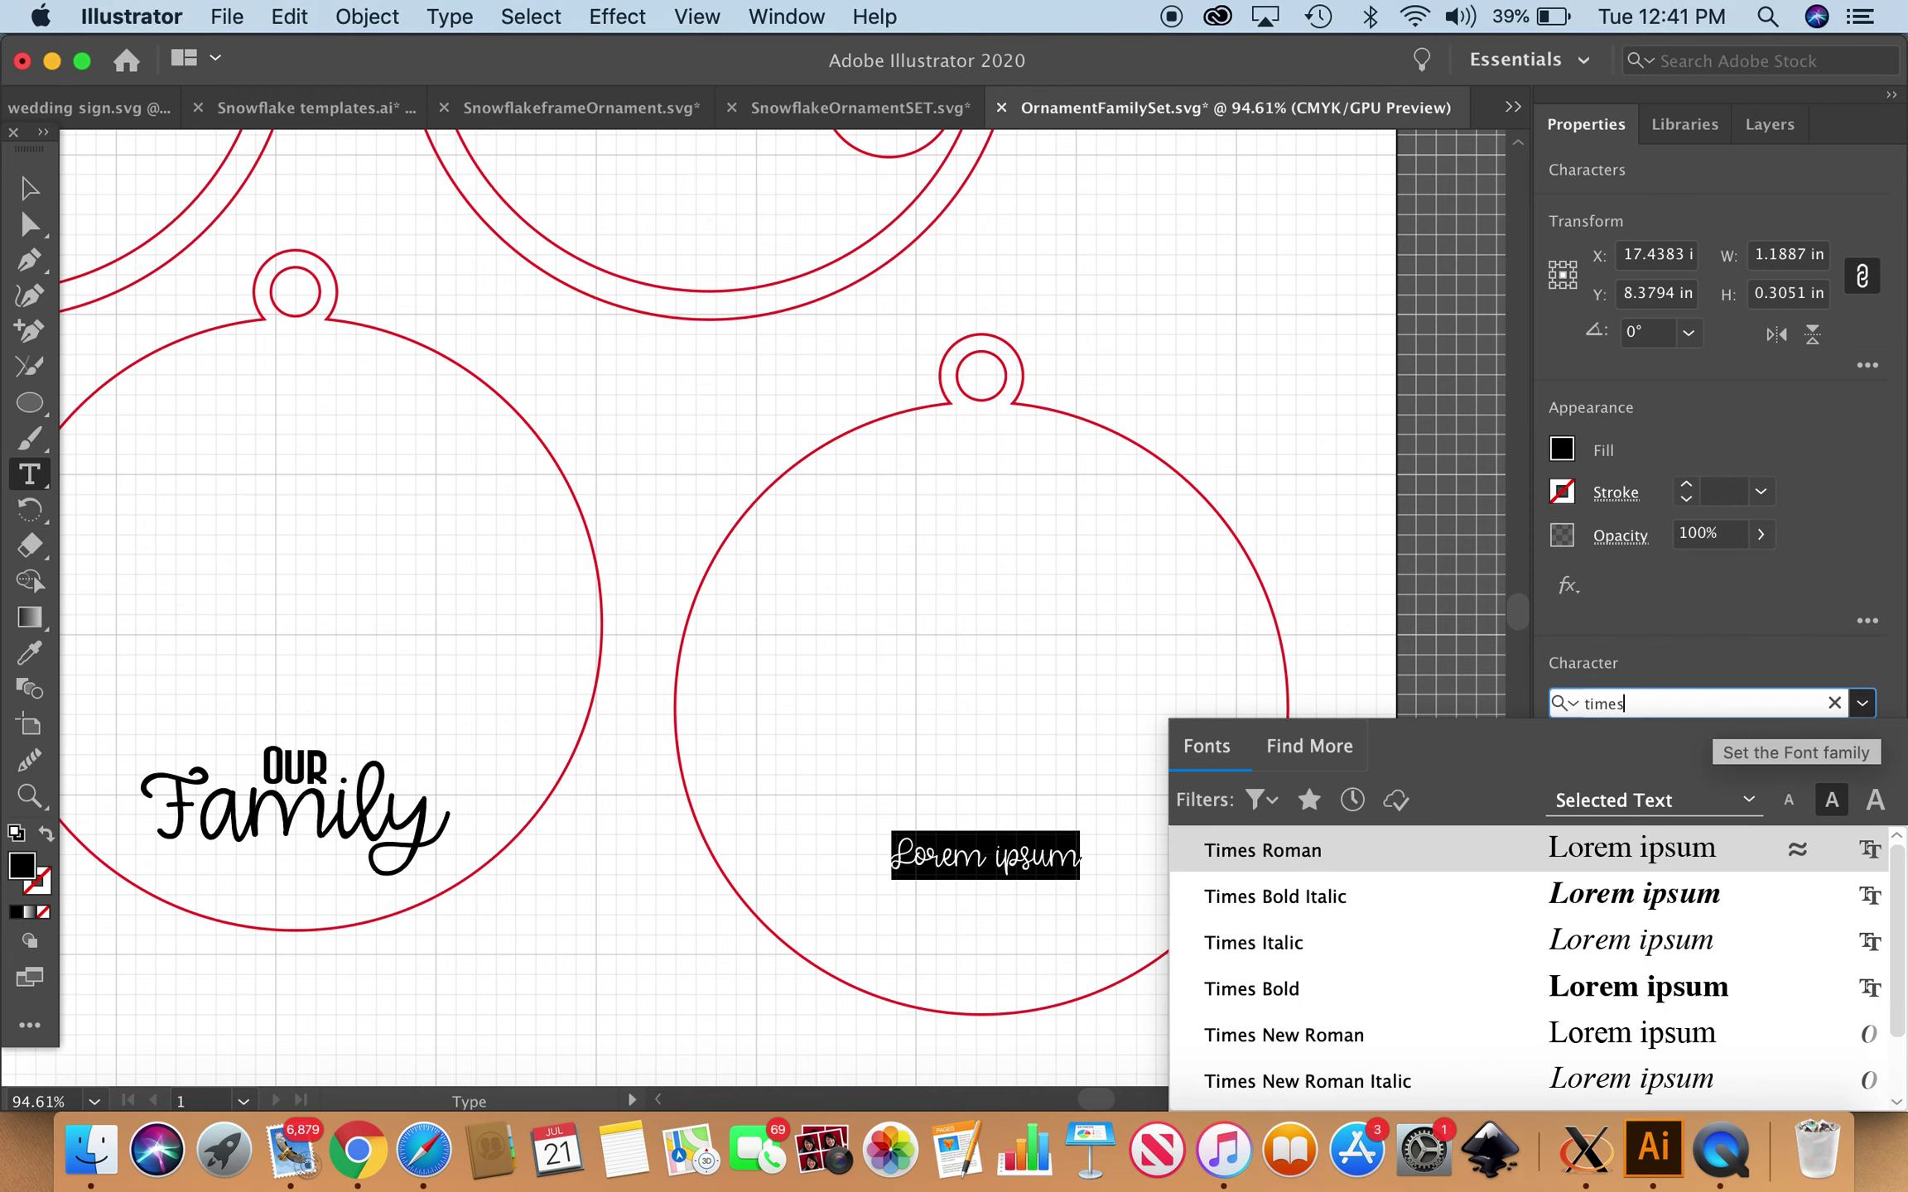
left_click(1659, 851)
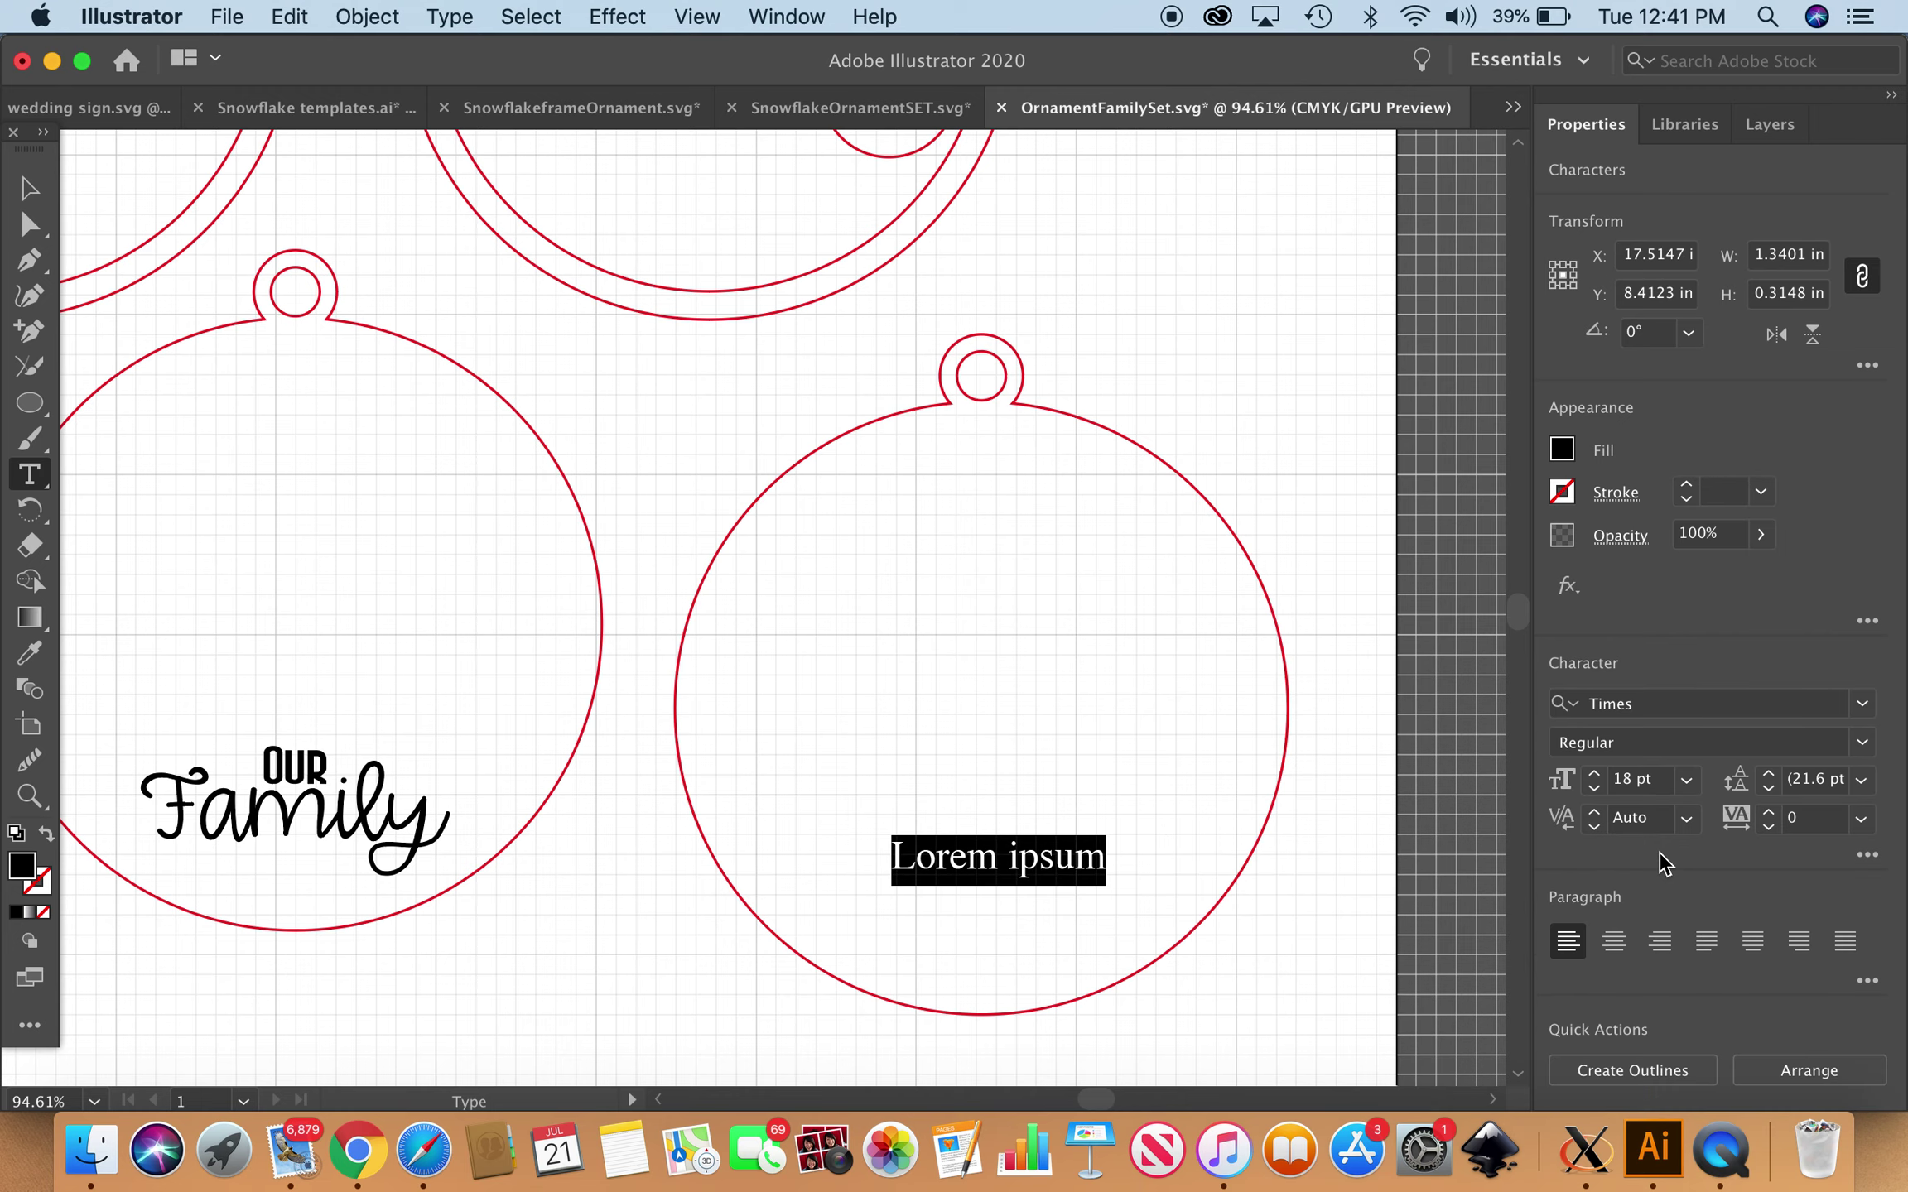
type("The ")
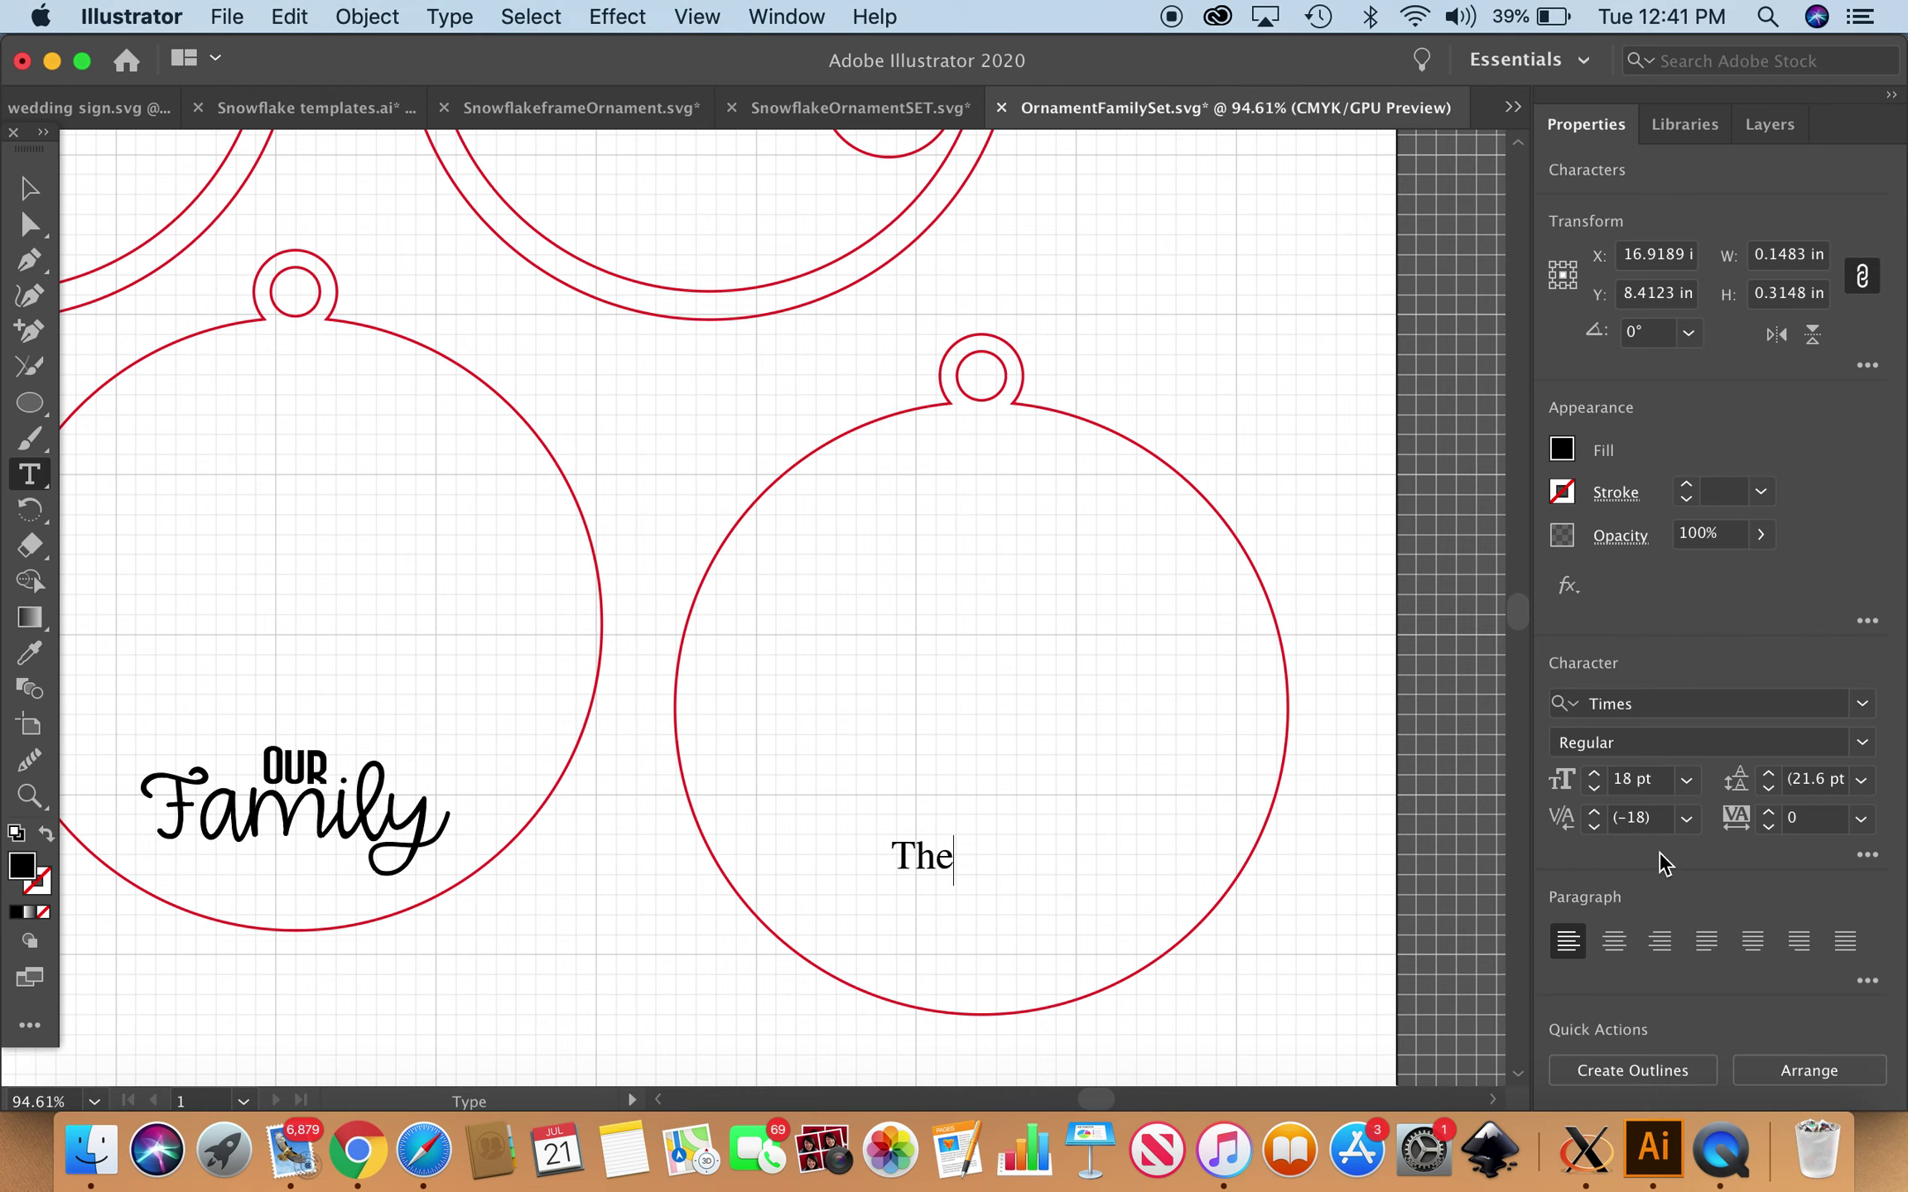
type("Henson")
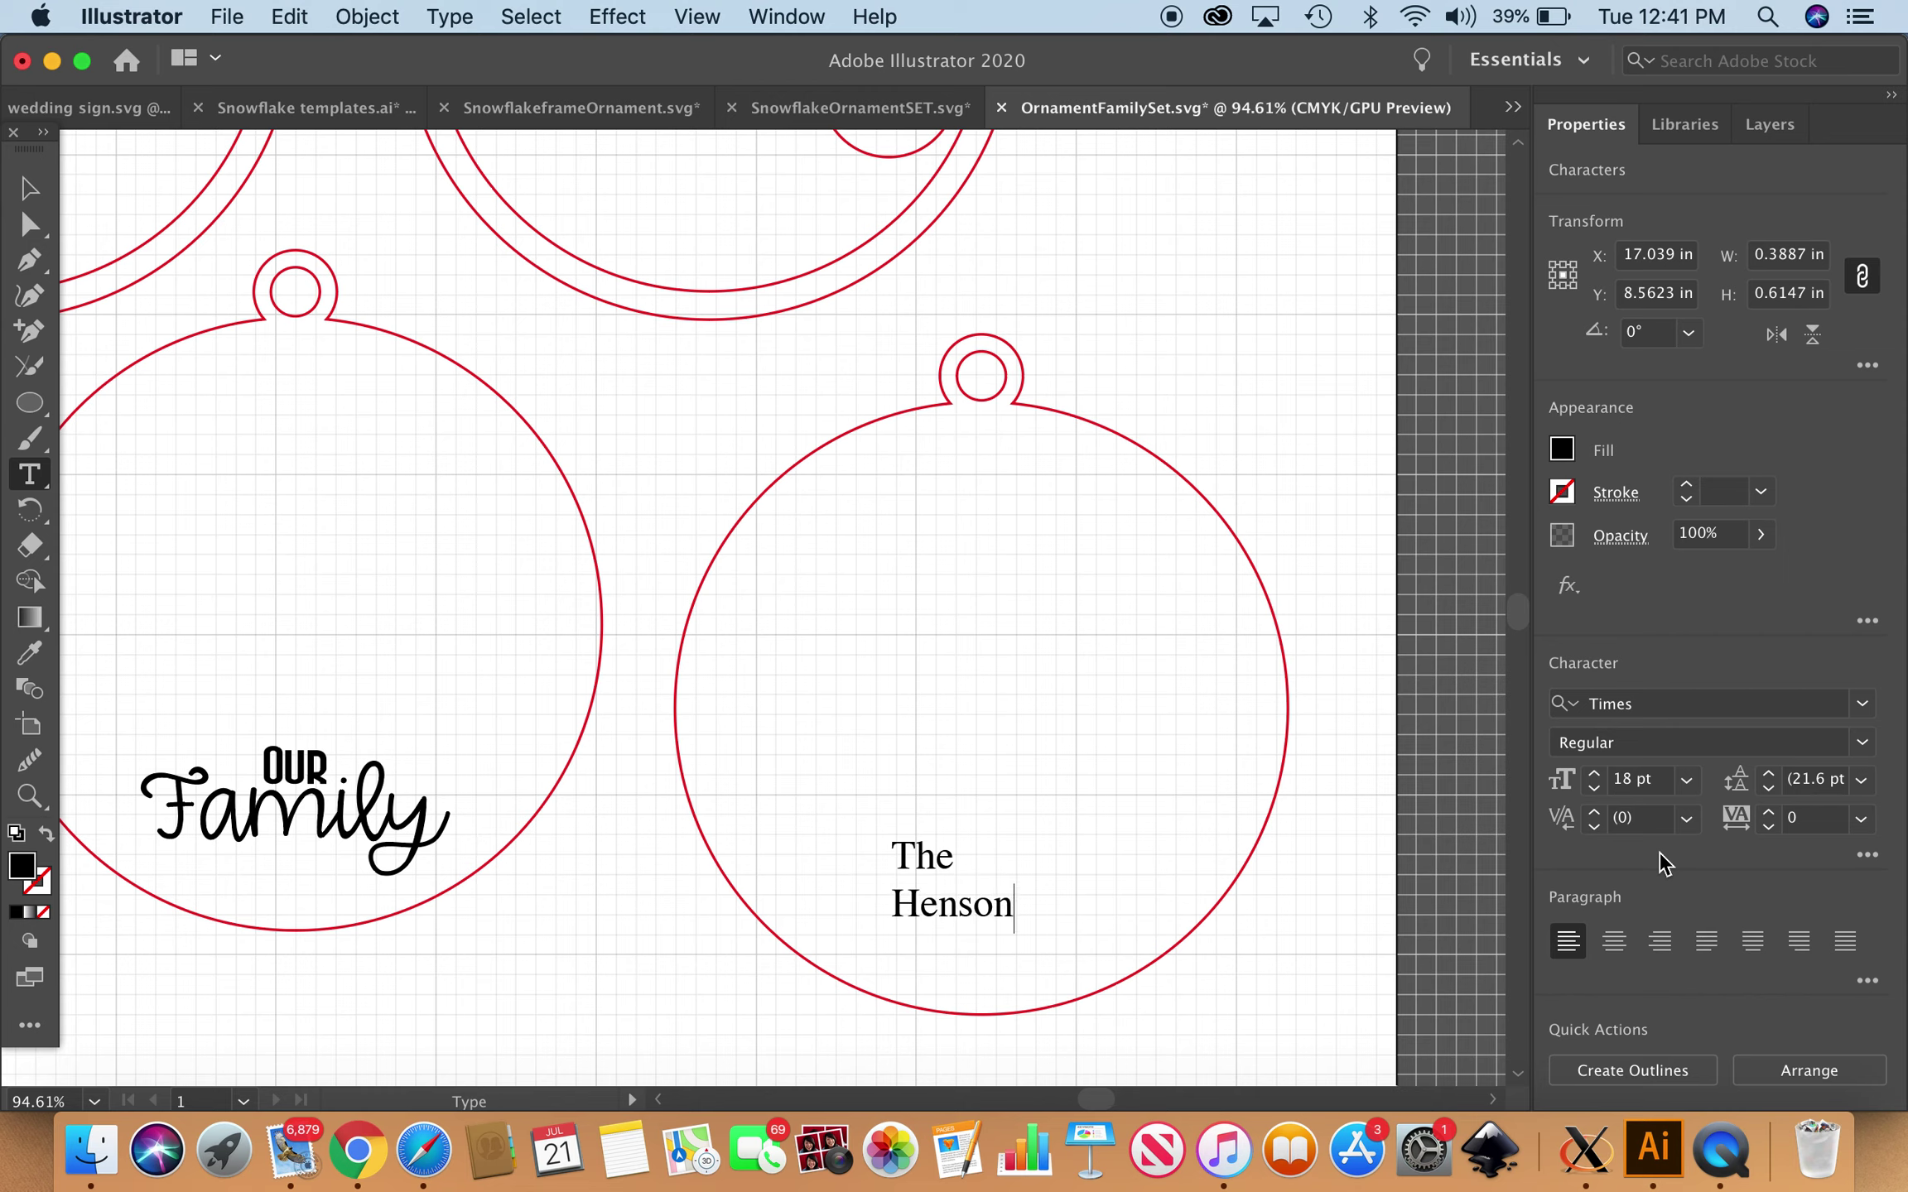
type(" Family")
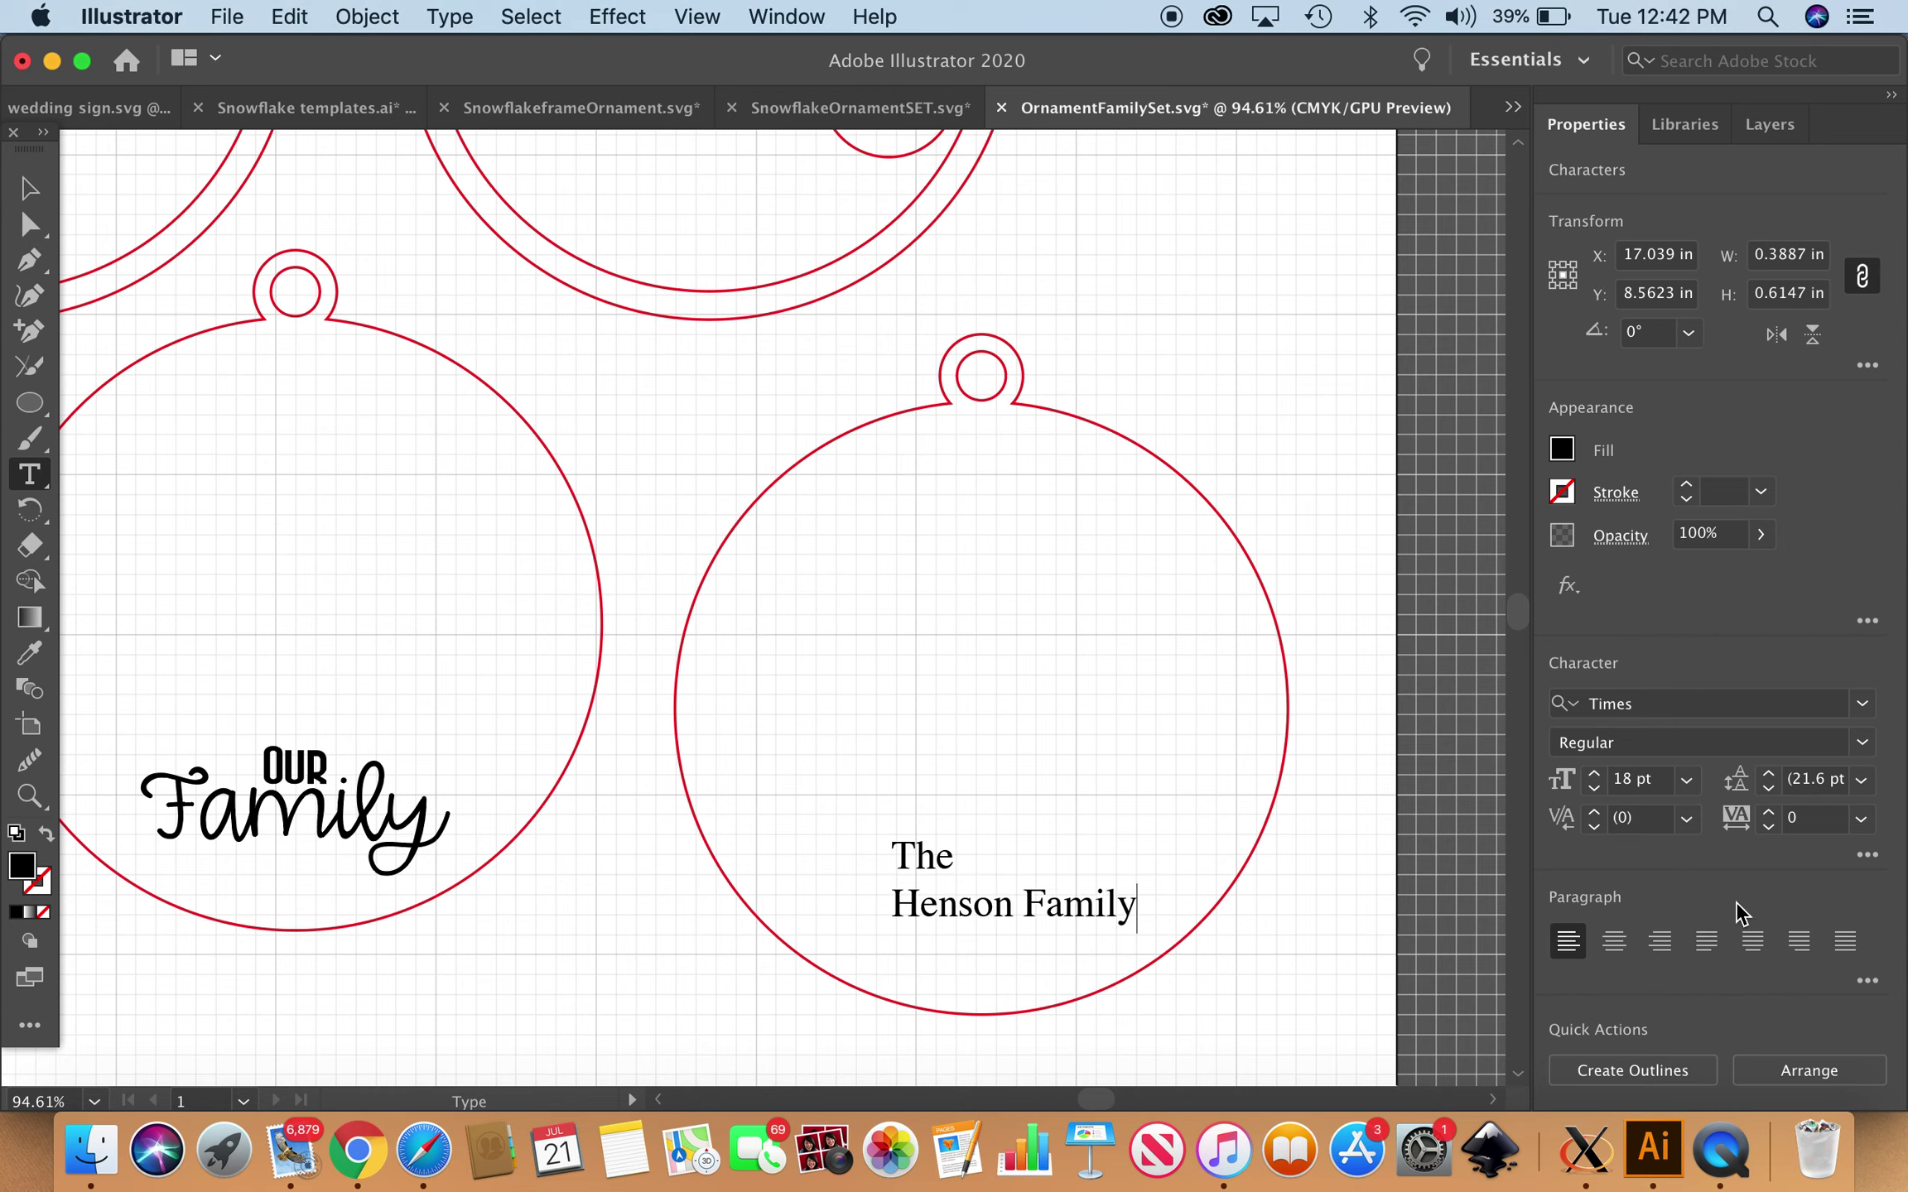
Center-align the name text, nudge it right, then delete it.
left_click(1615, 944)
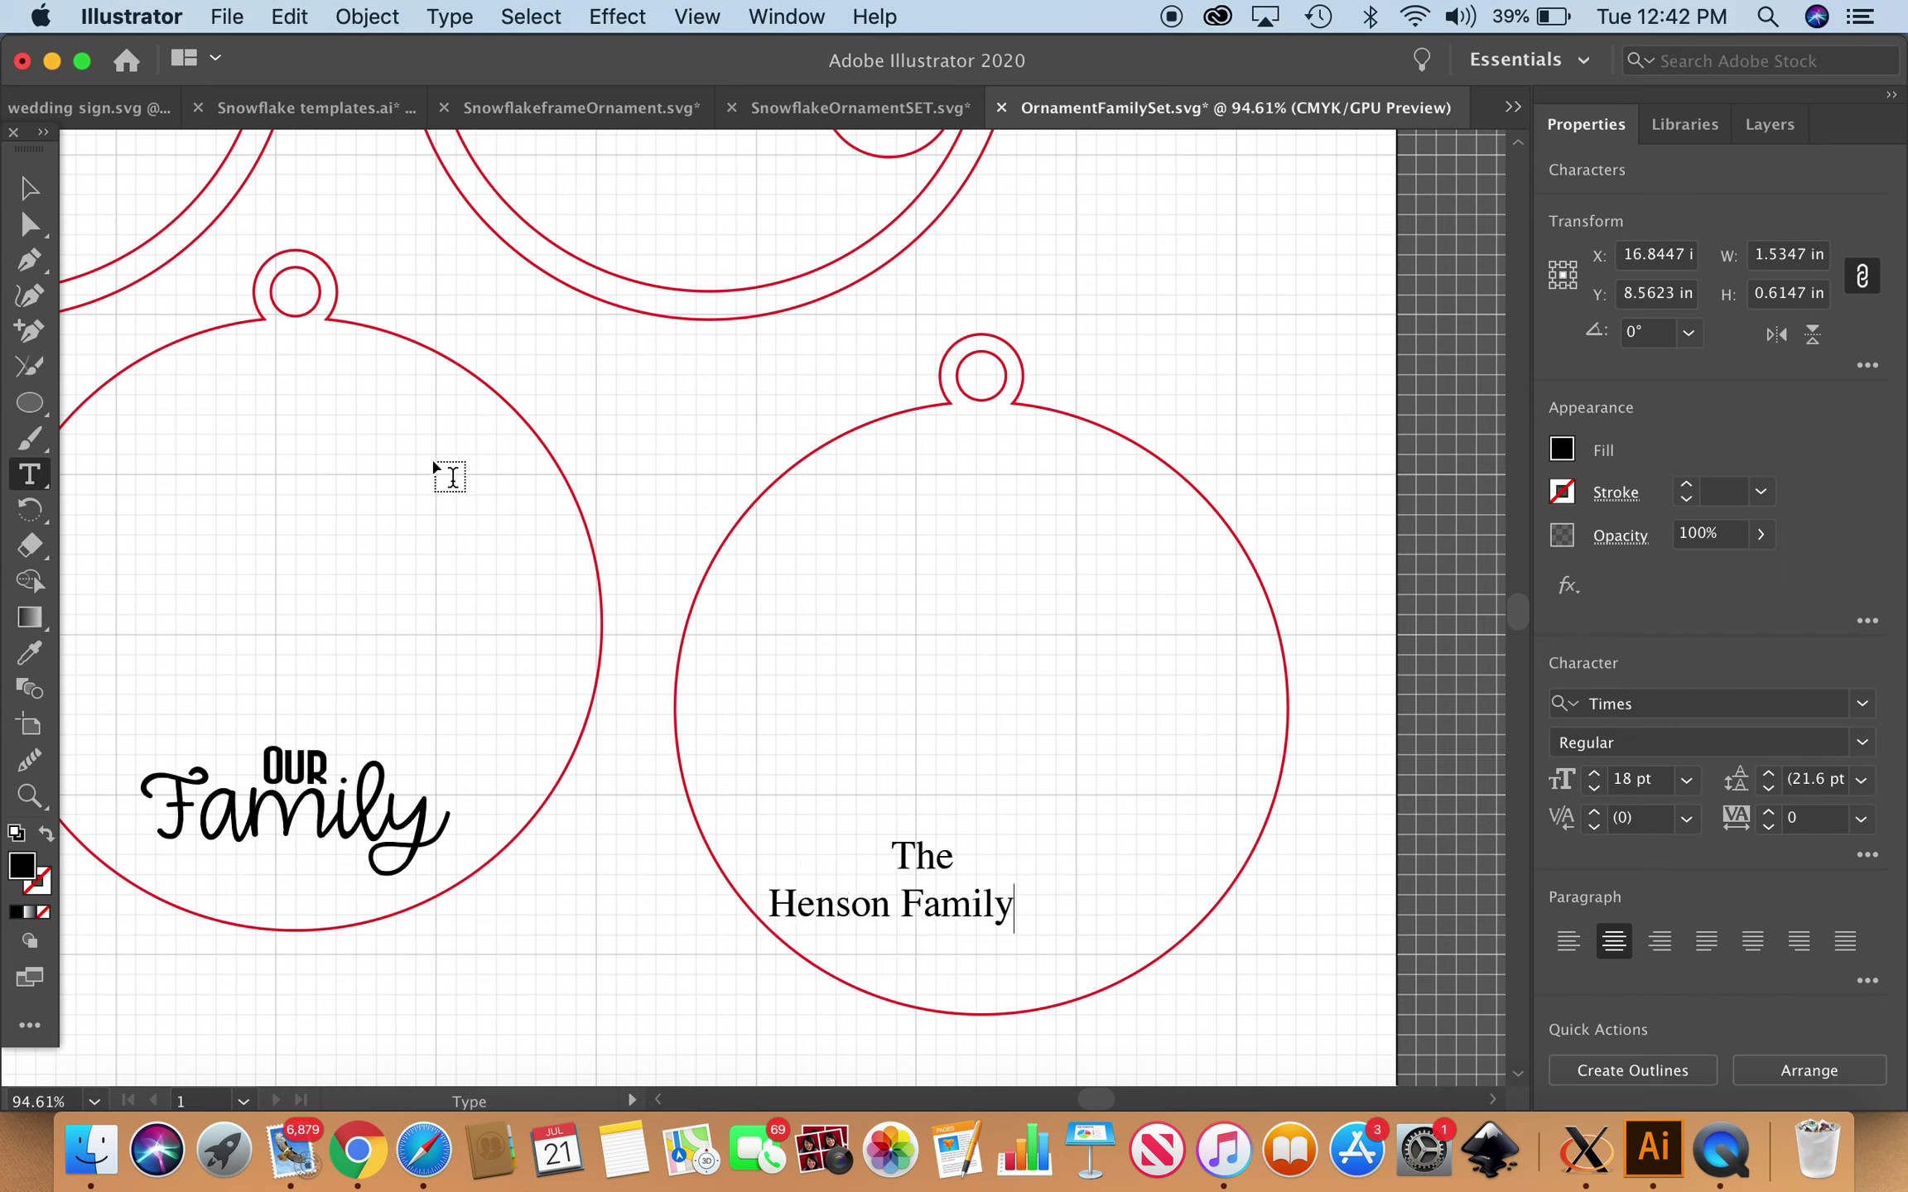
left_click(30, 189)
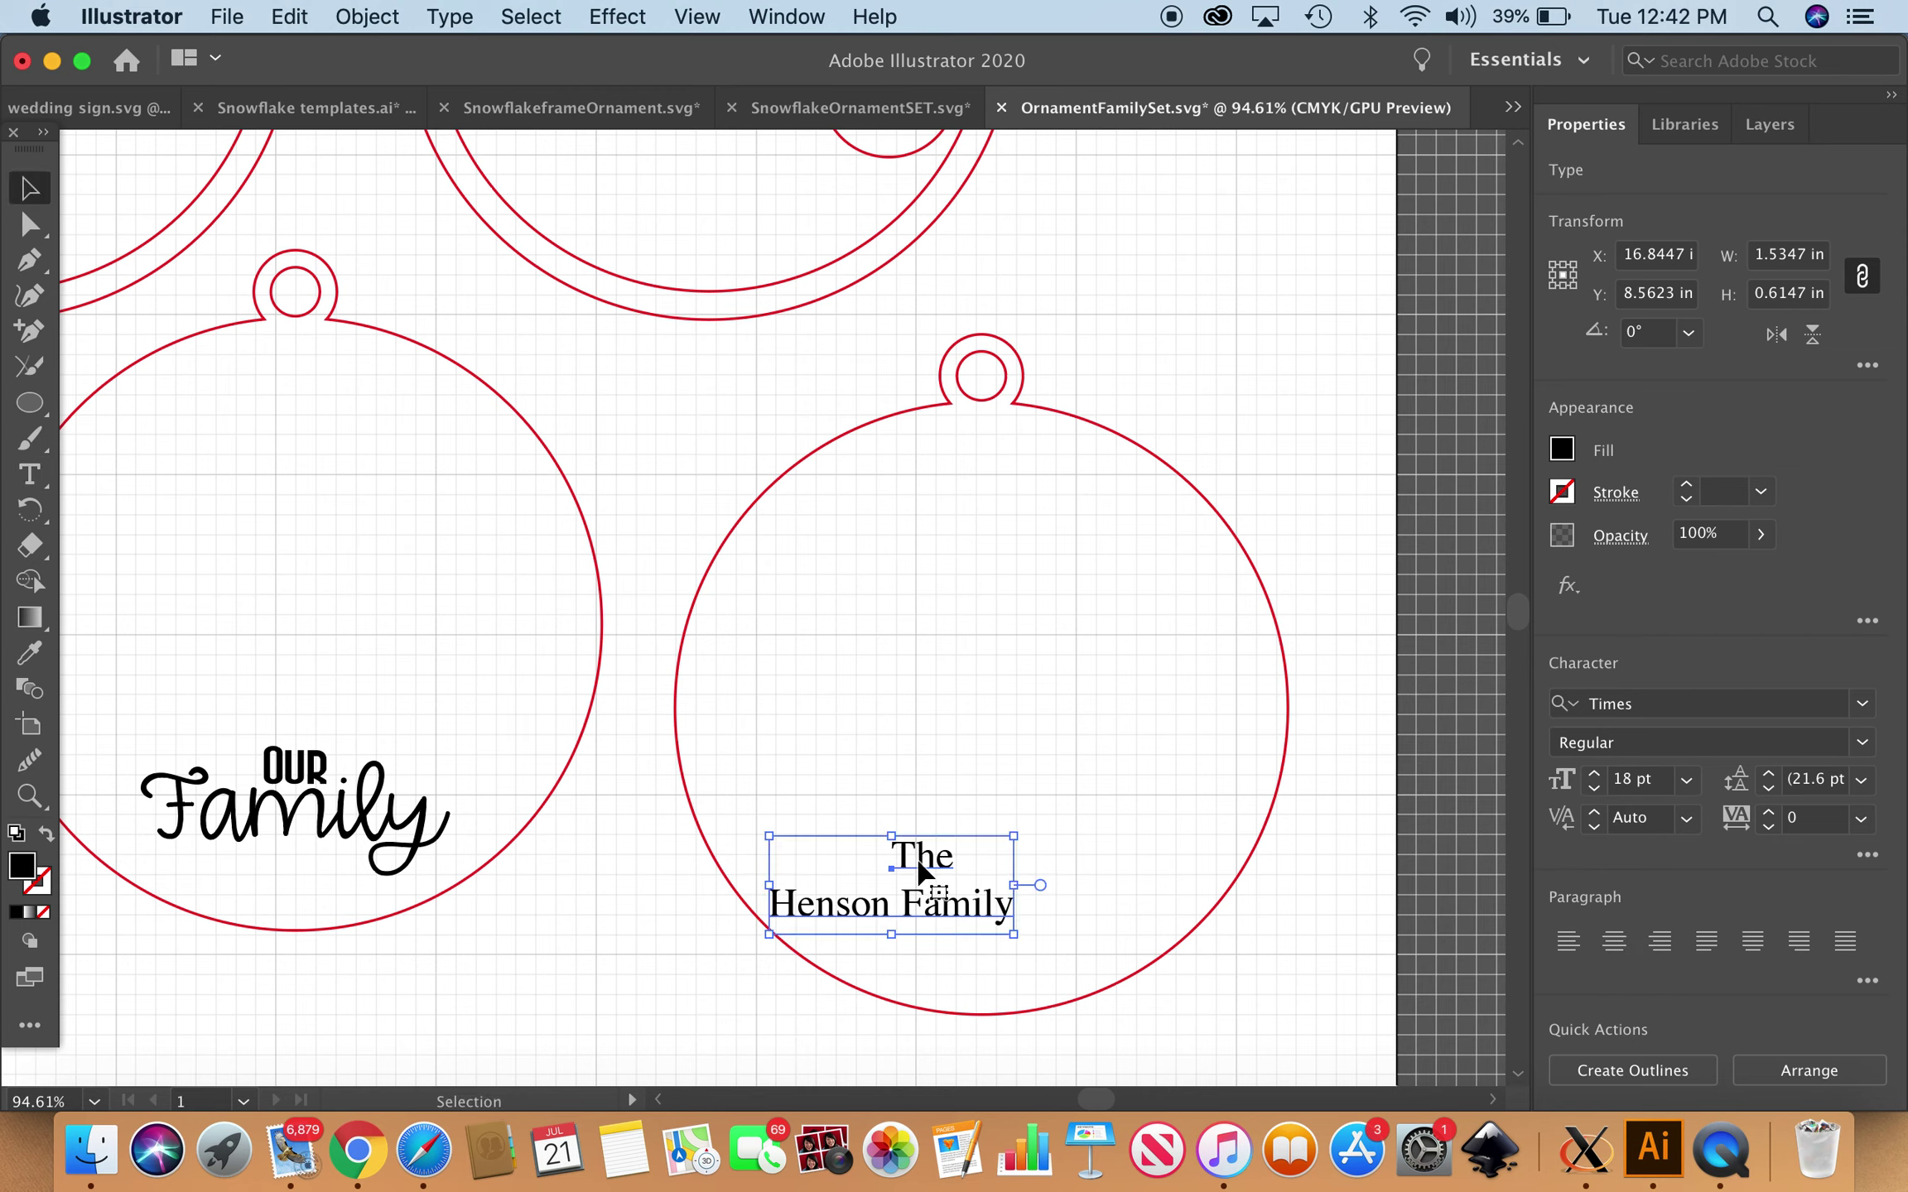
key("Right")
key("Right")
key("Right")
key("Right")
key("Right")
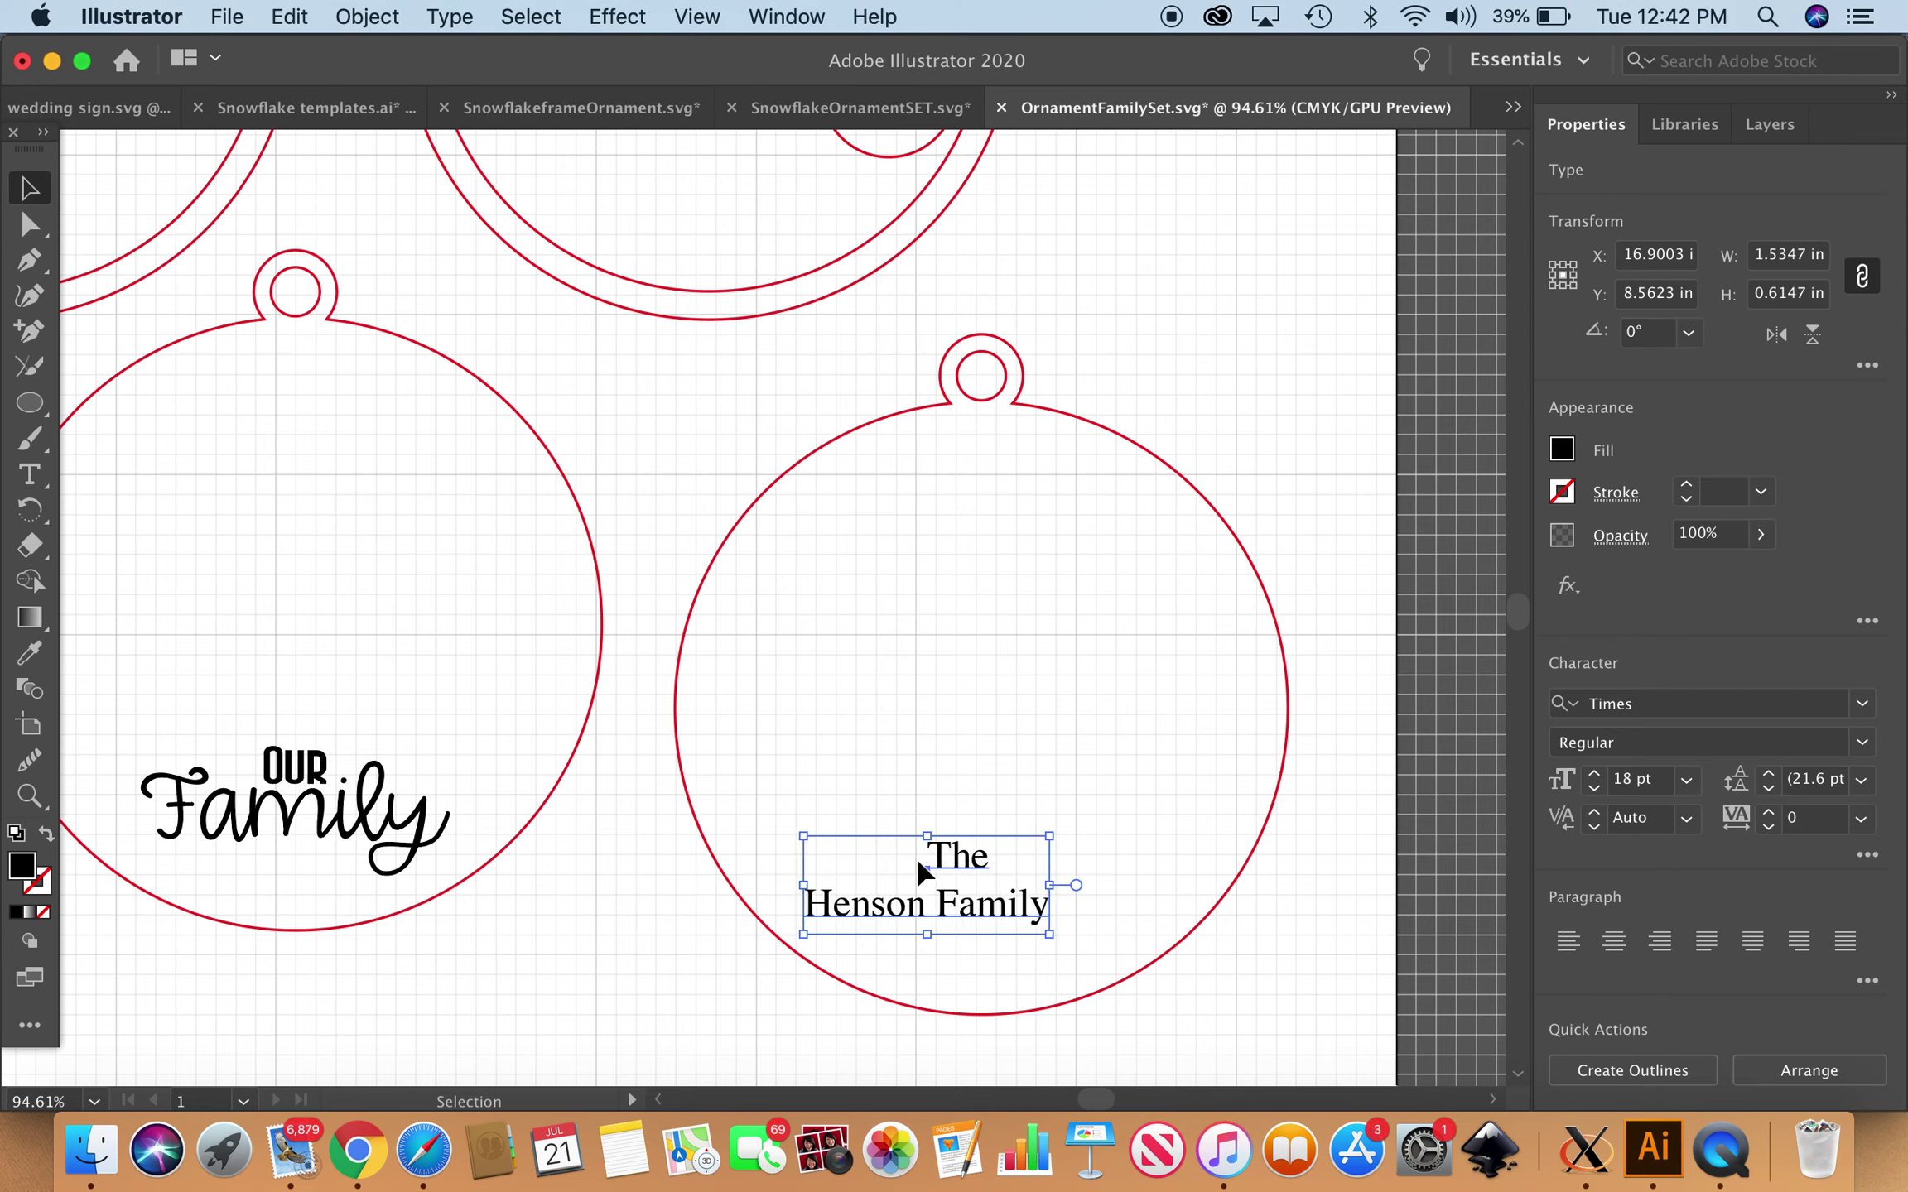
key("Right")
key("Right")
key("Right")
key("Right")
key("Right")
key("Right")
key("Right")
key("Right")
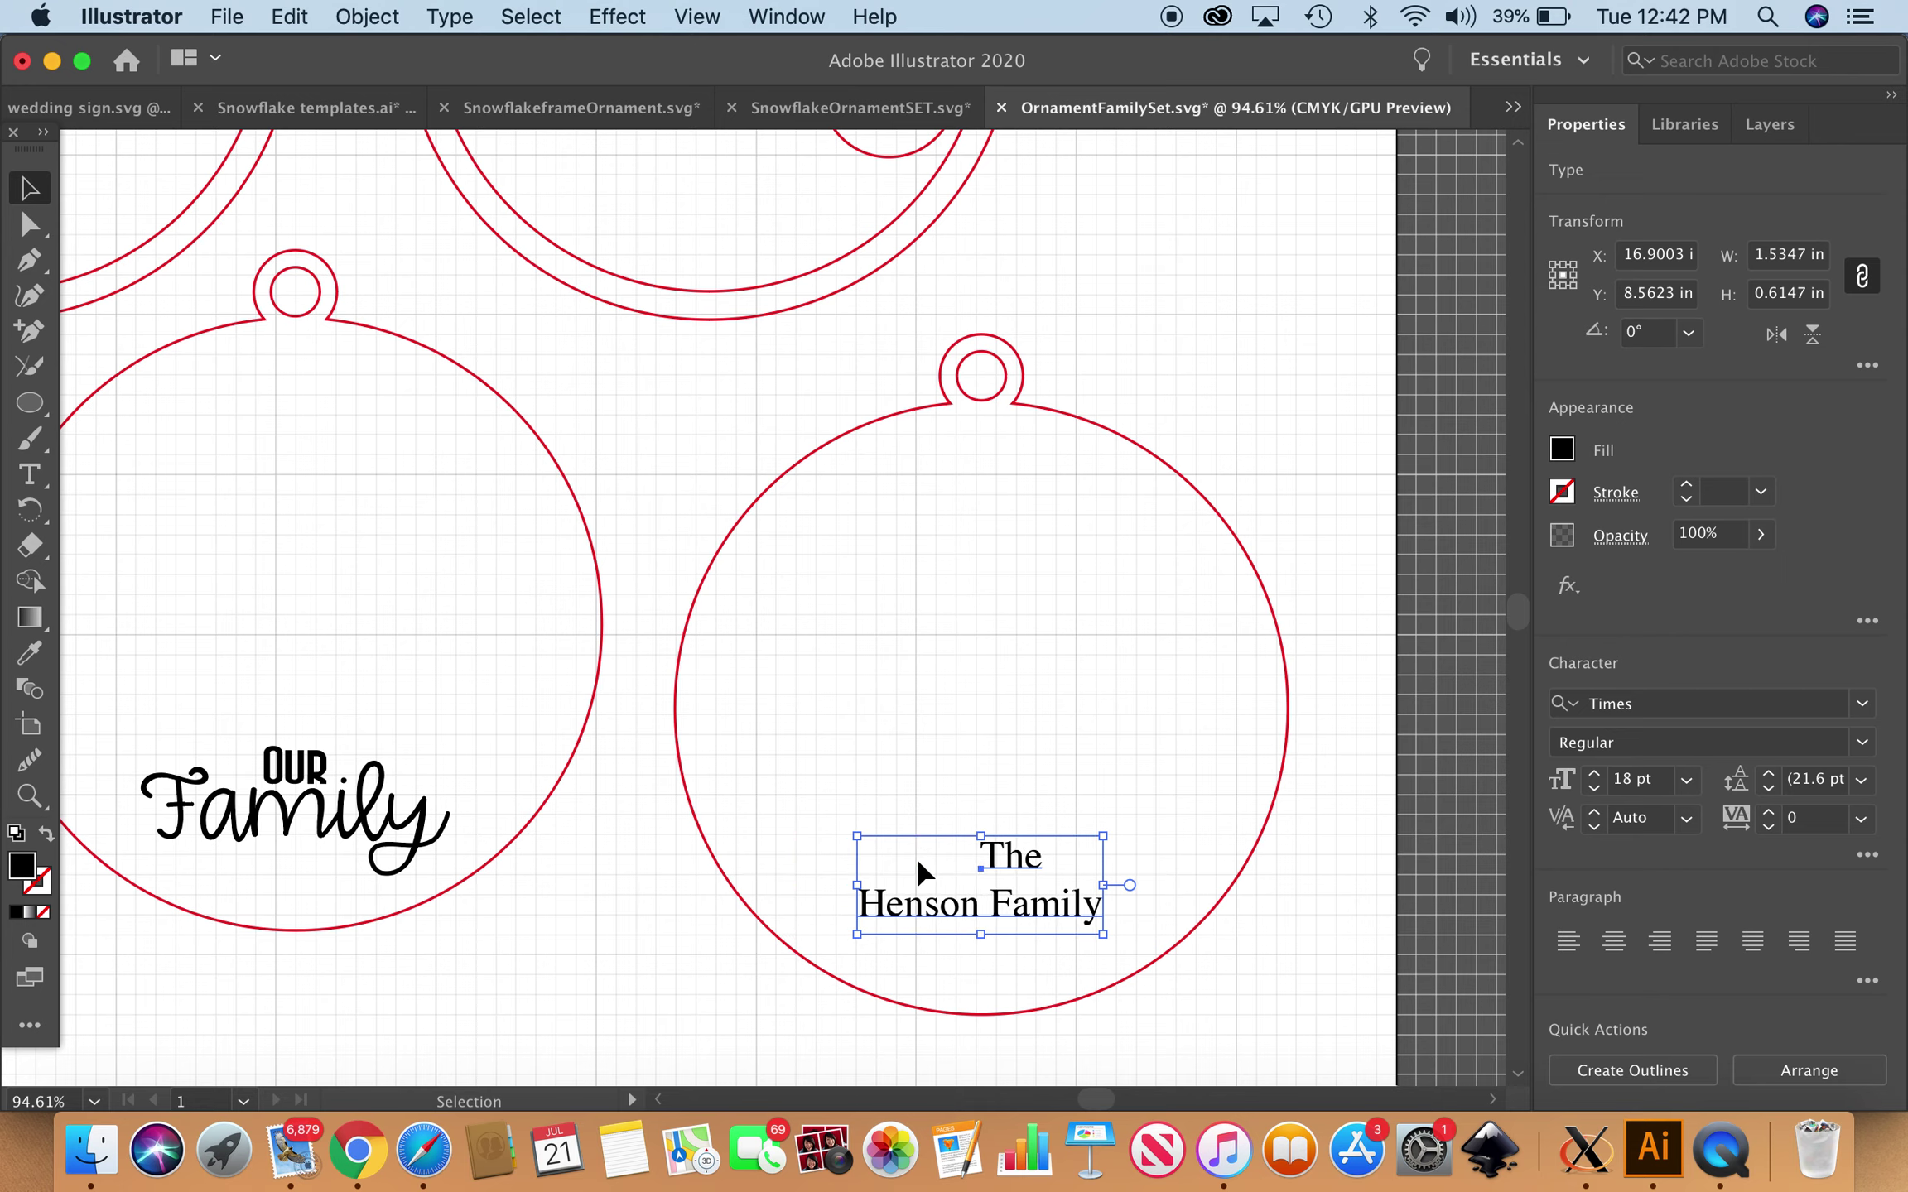
key("Right")
key("Right")
key("Right")
key("Right")
key("Right")
key("Right")
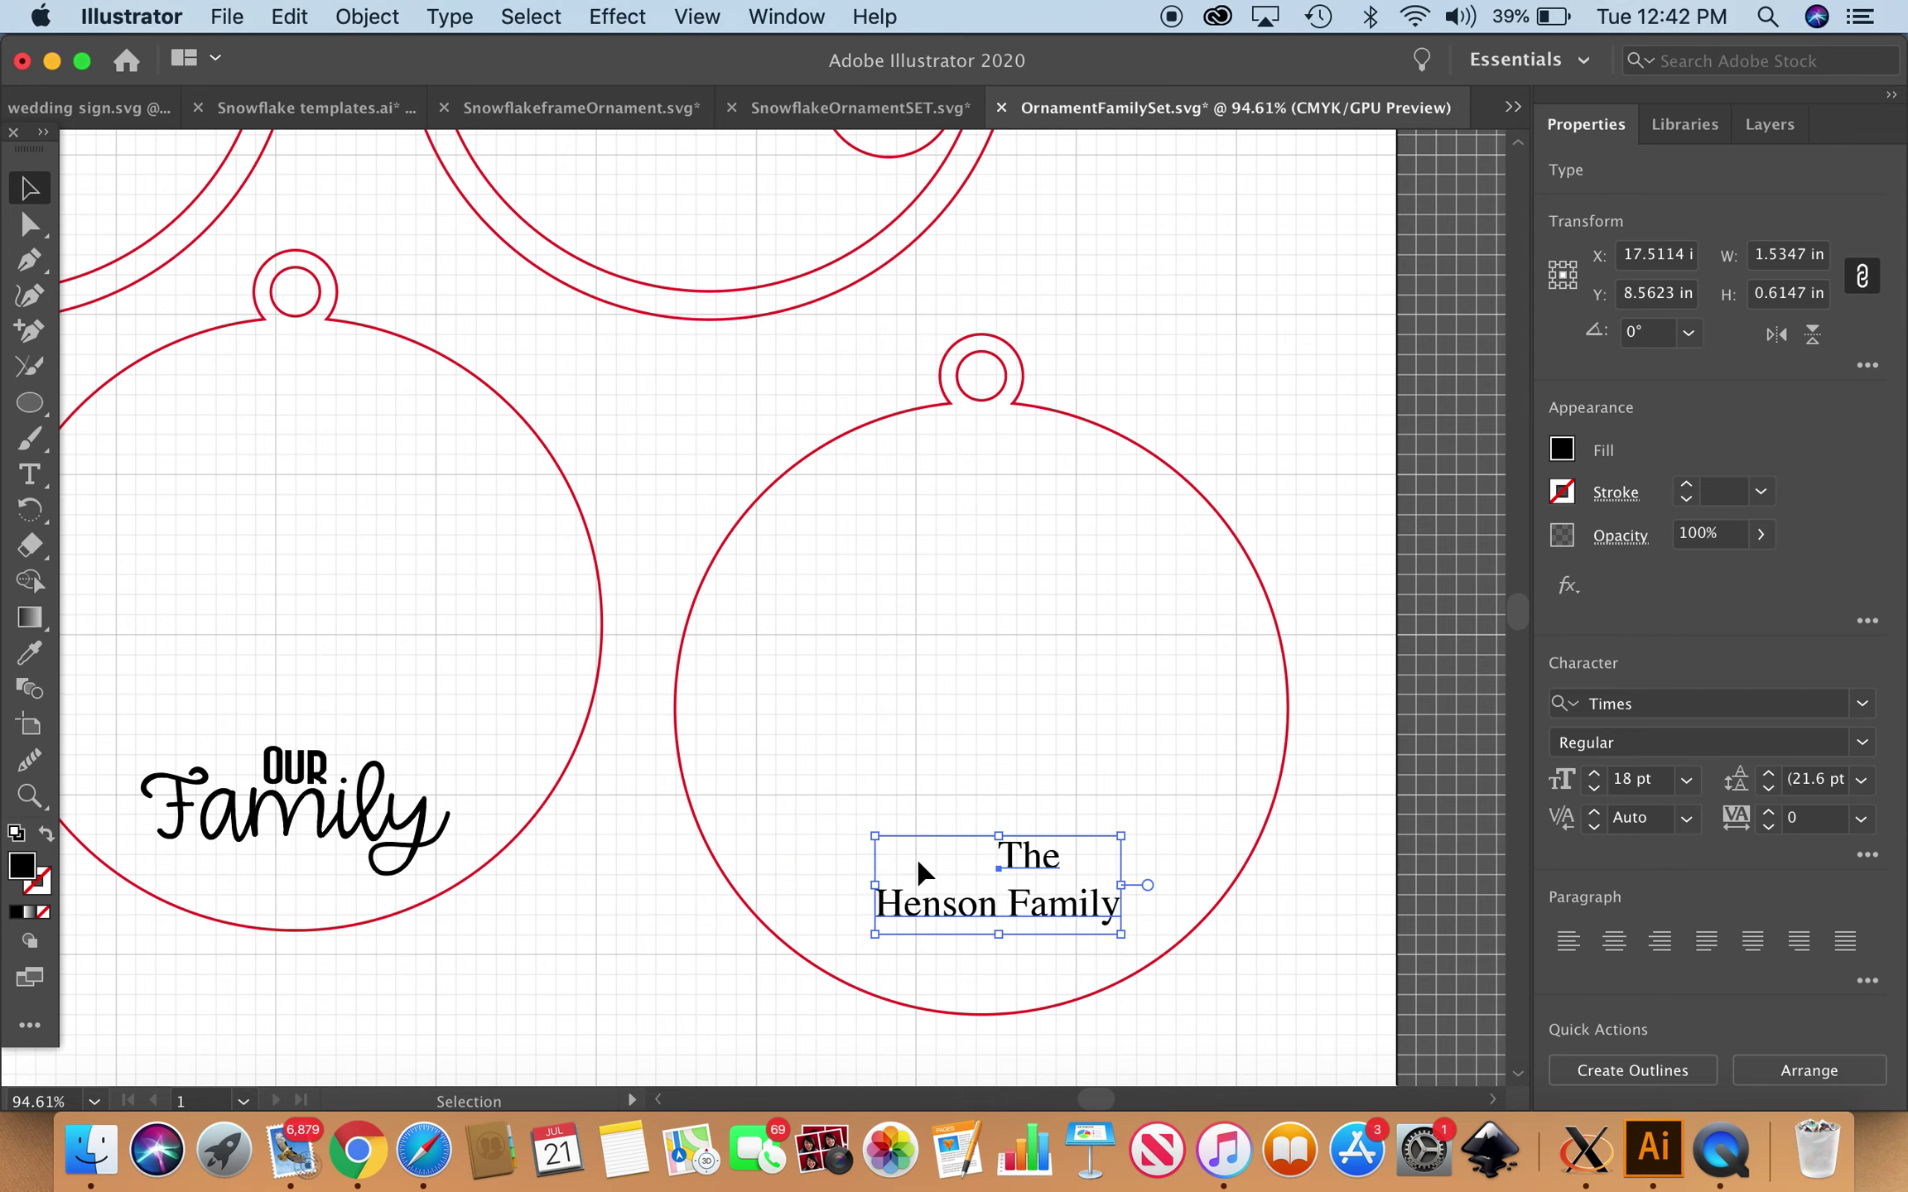
left_click(1099, 871)
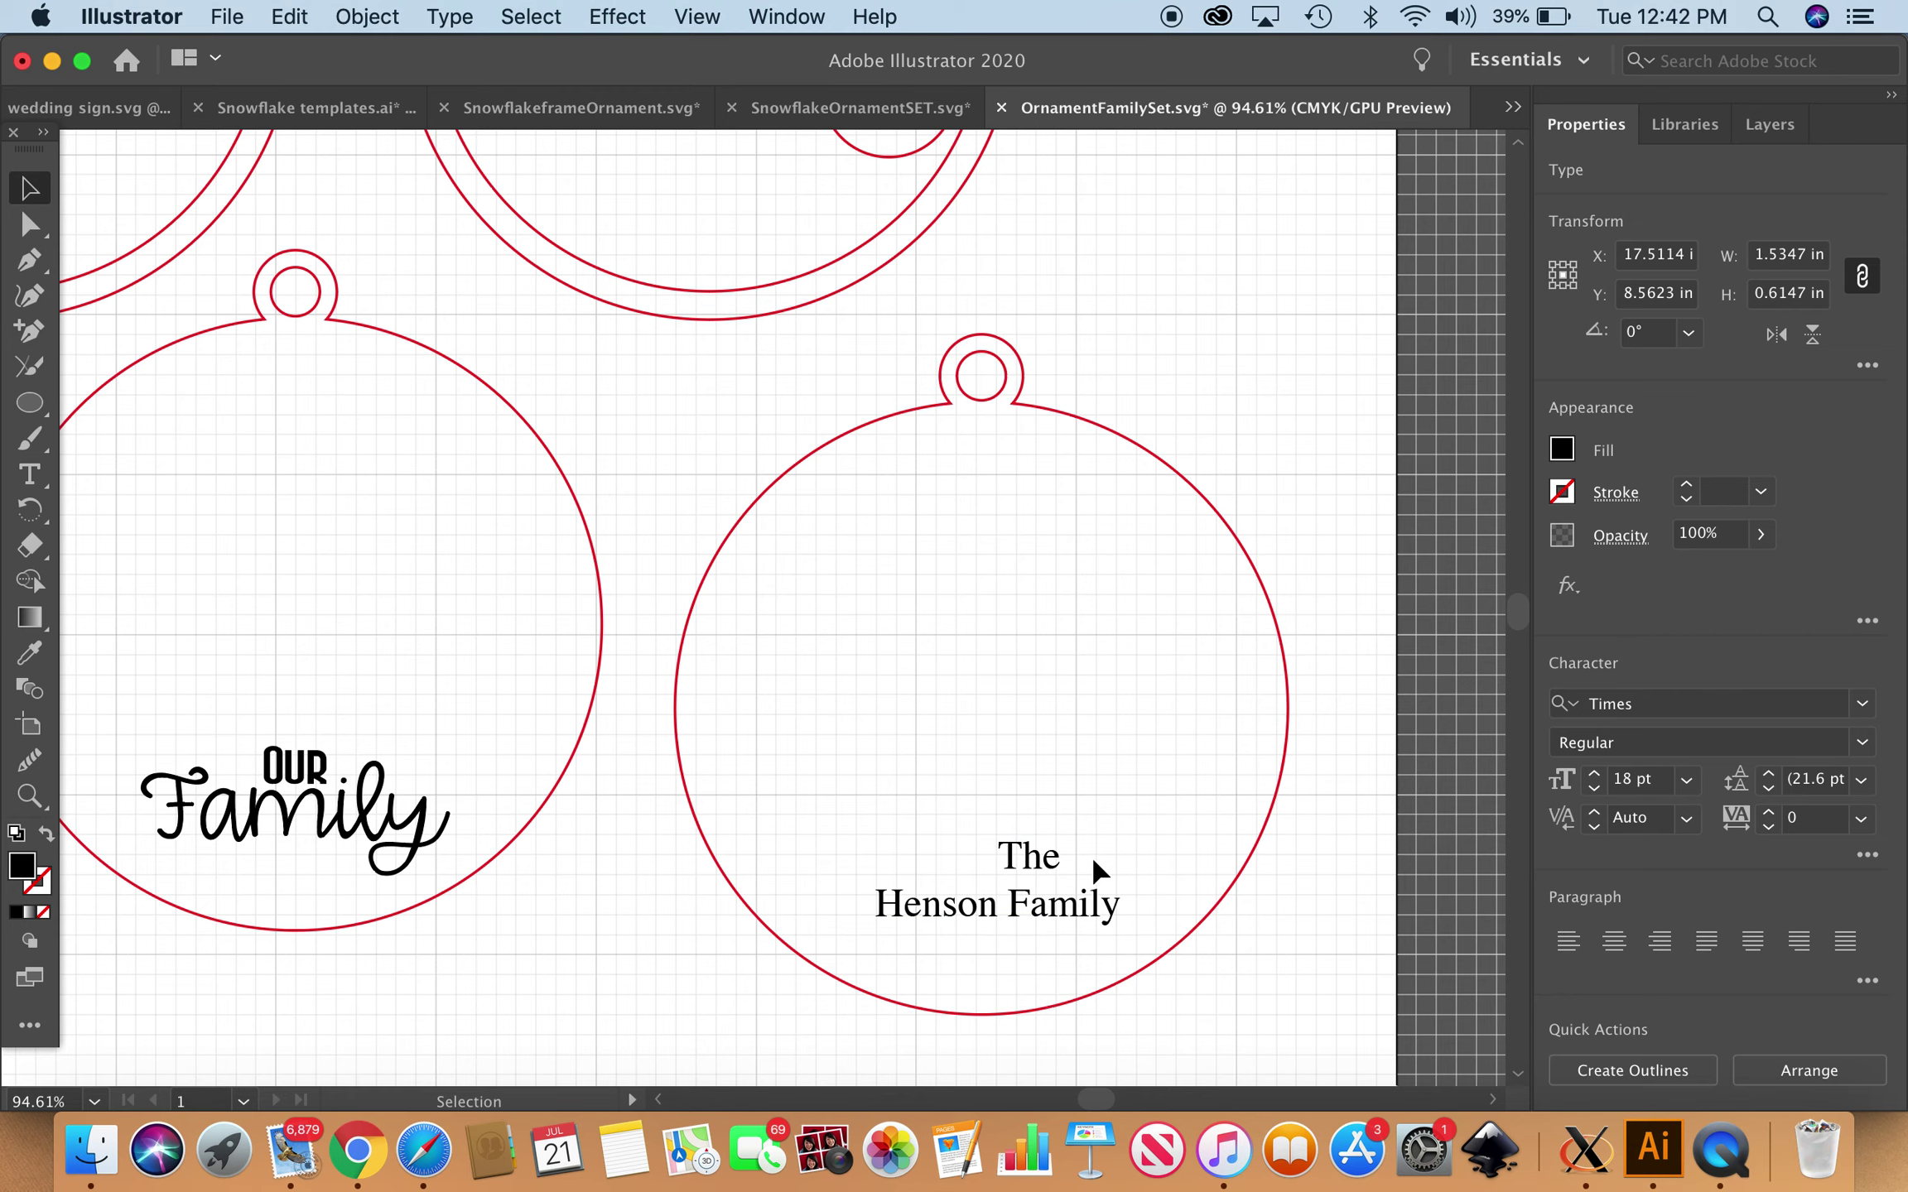
left_click(1043, 865)
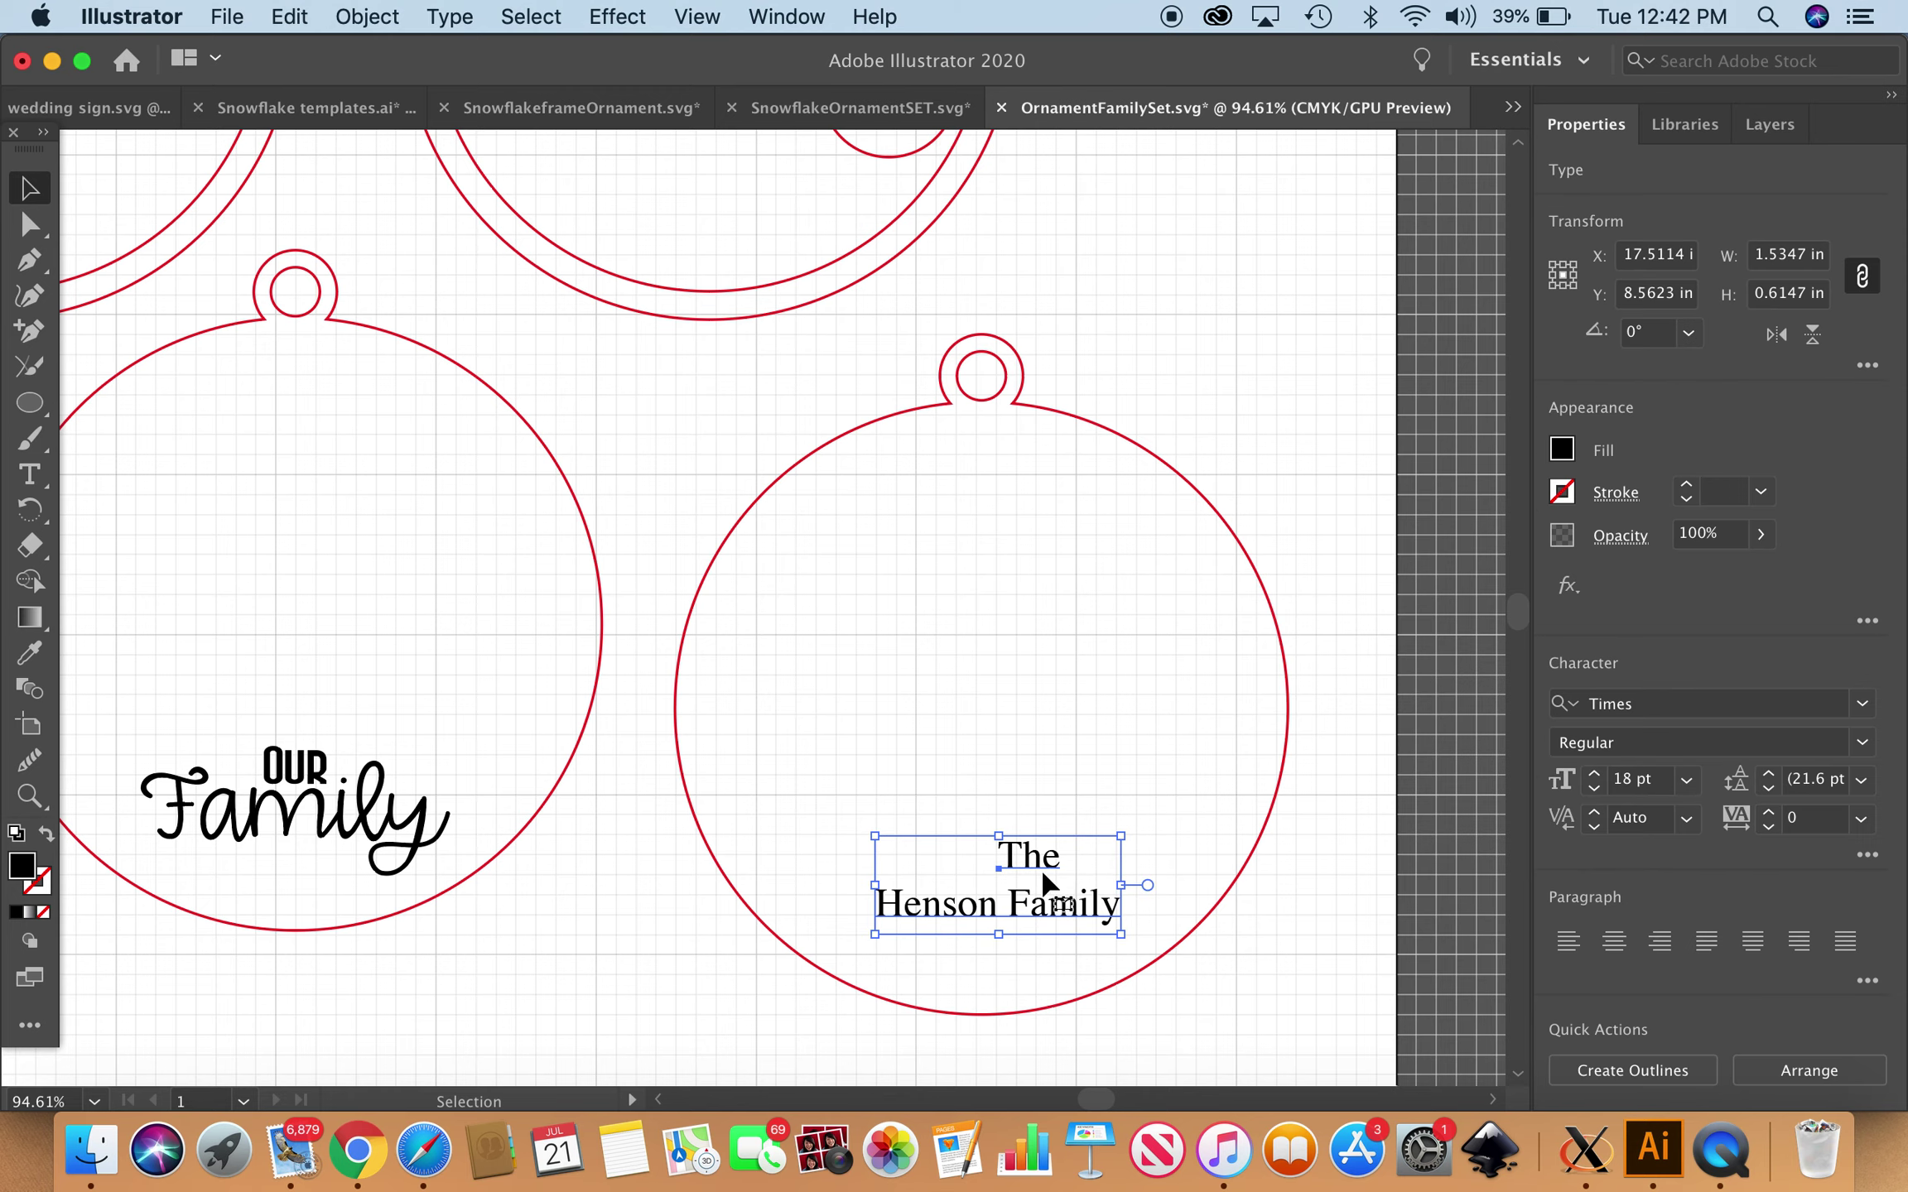
key("Delete")
Create two separate text lines, 'The' and 'Henson Family', inside the right ornament.
key("shift+t")
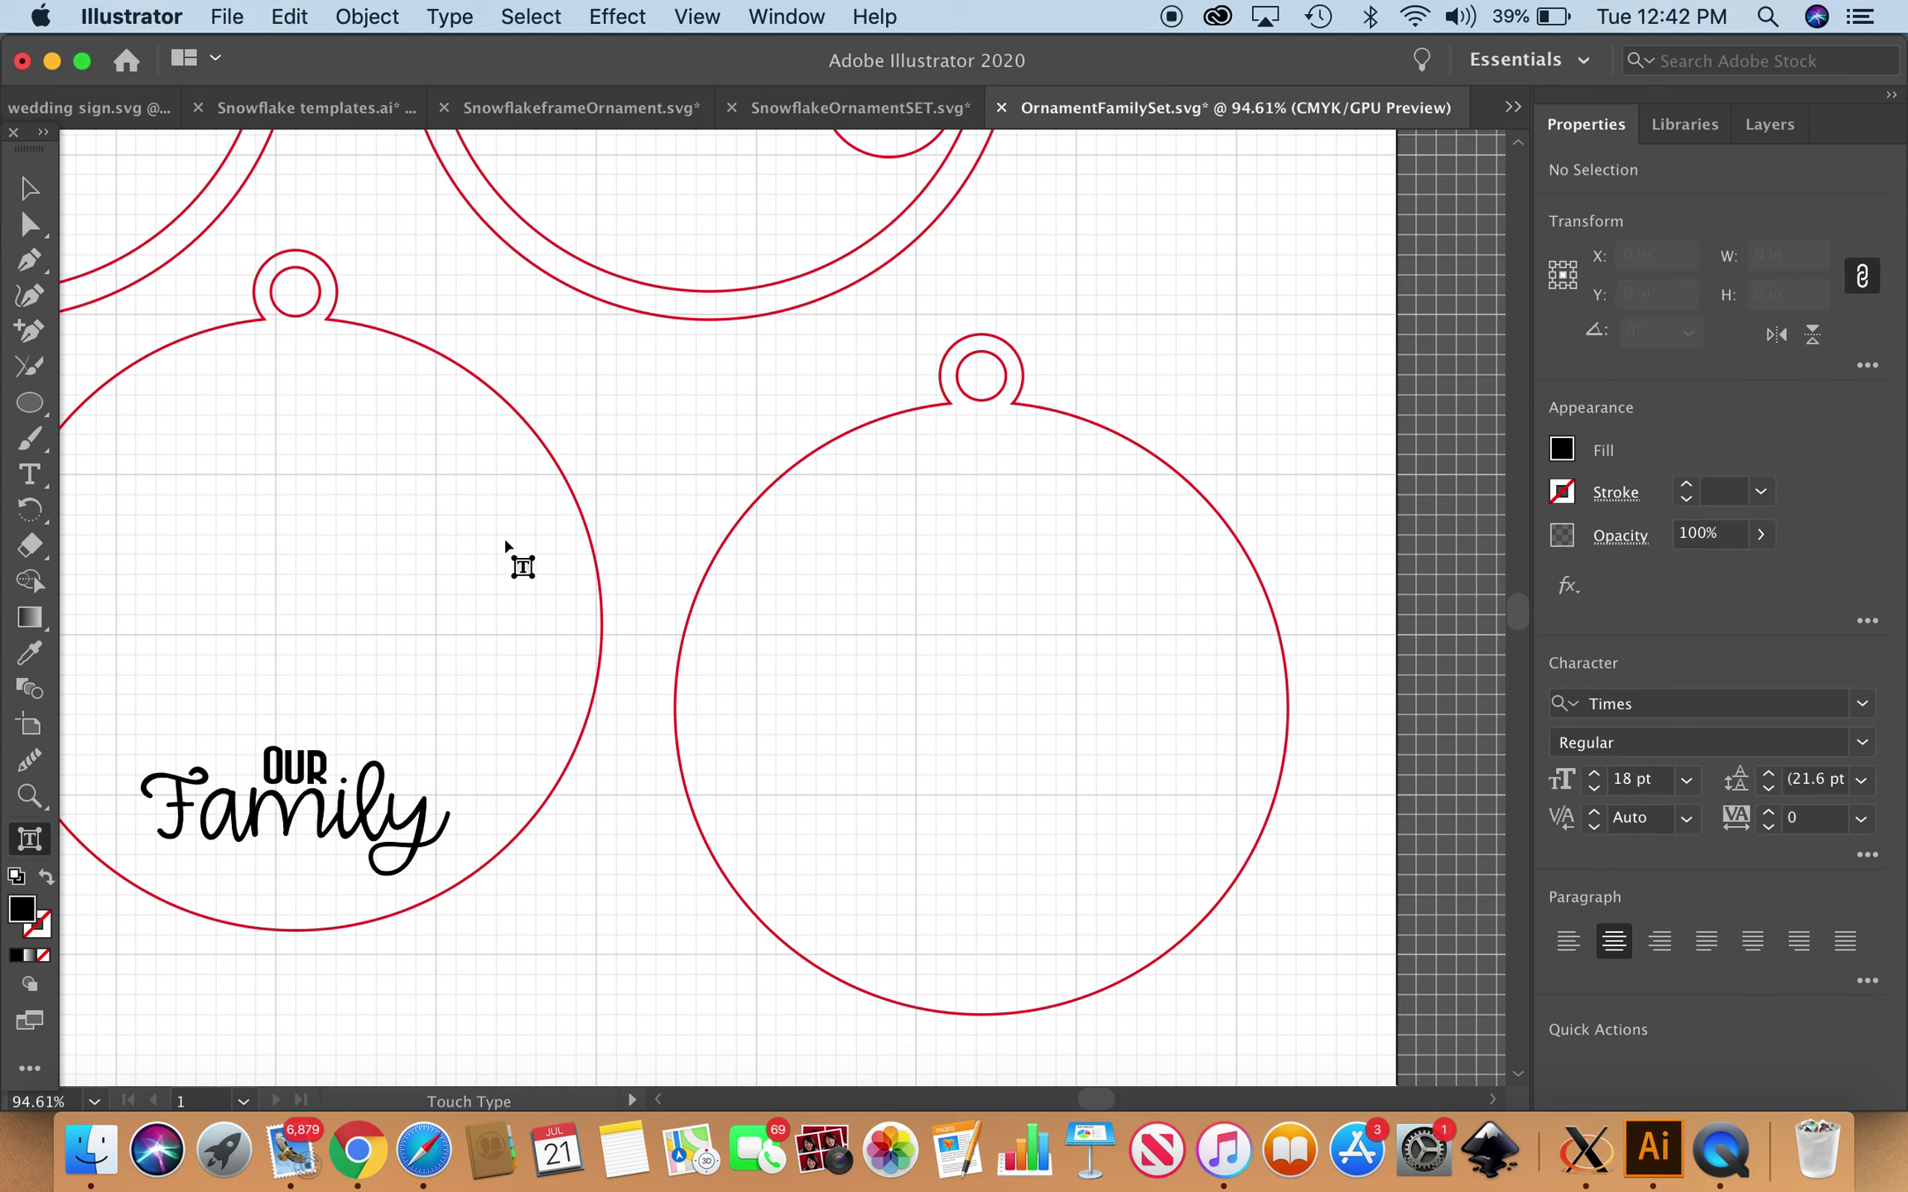
left_click(30, 474)
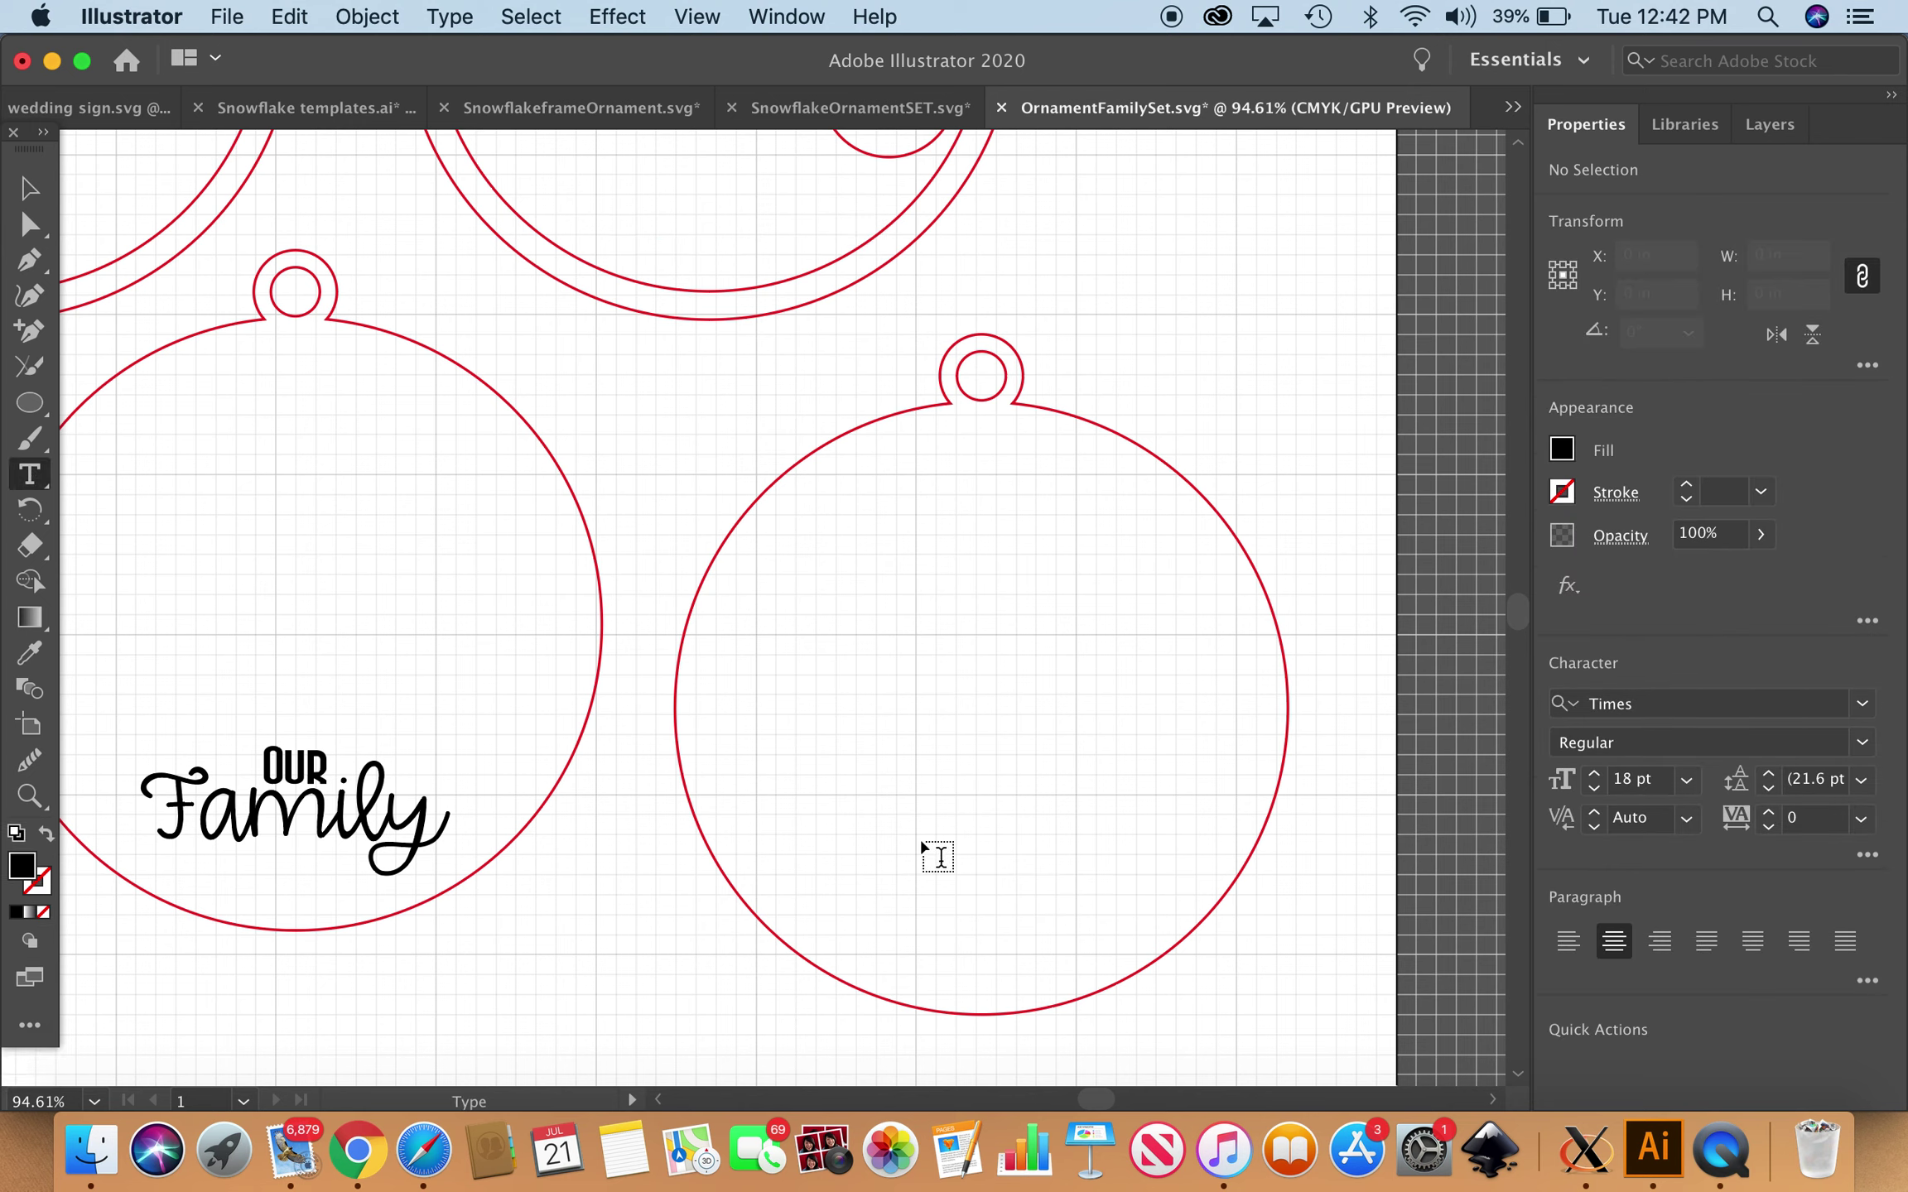
left_click(921, 843)
type("The")
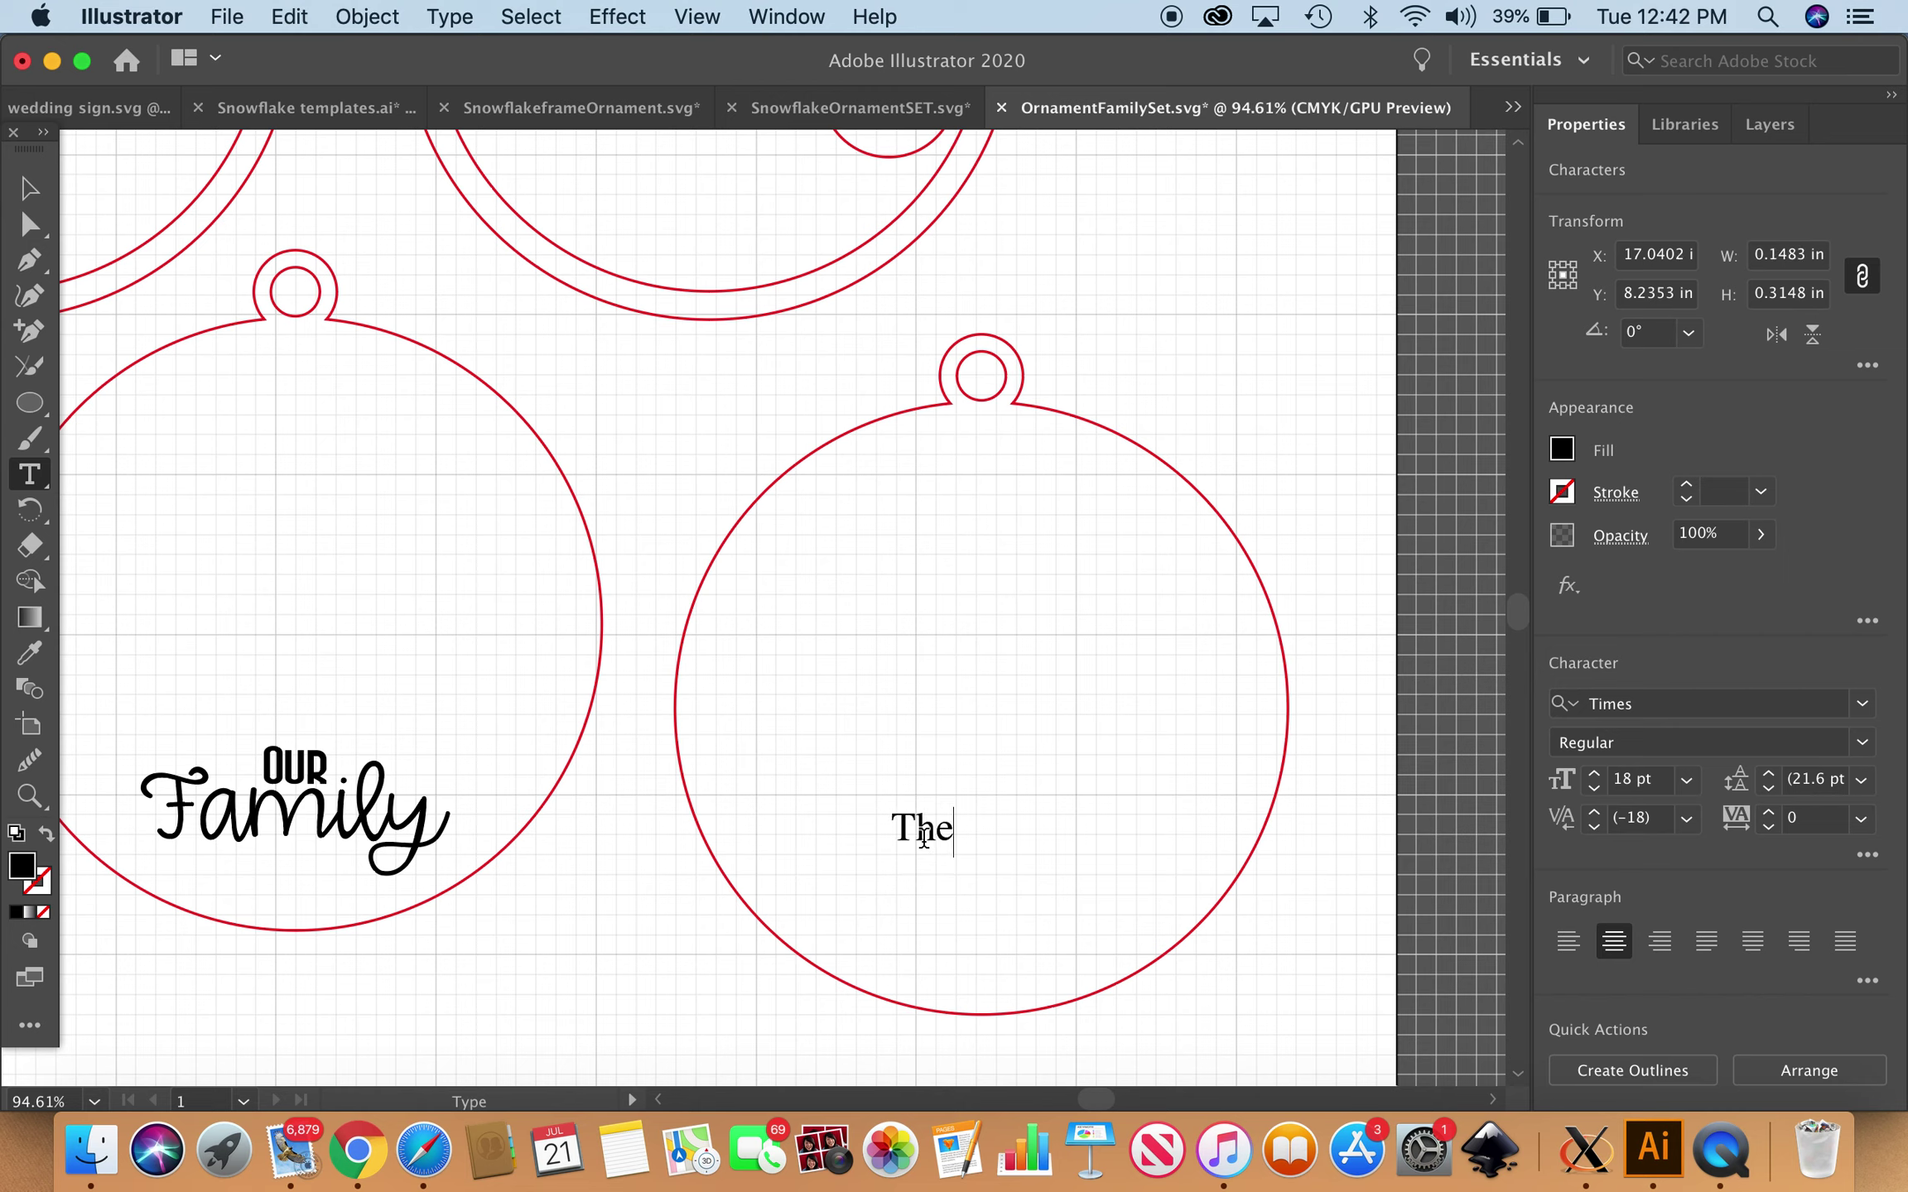
left_click(902, 903)
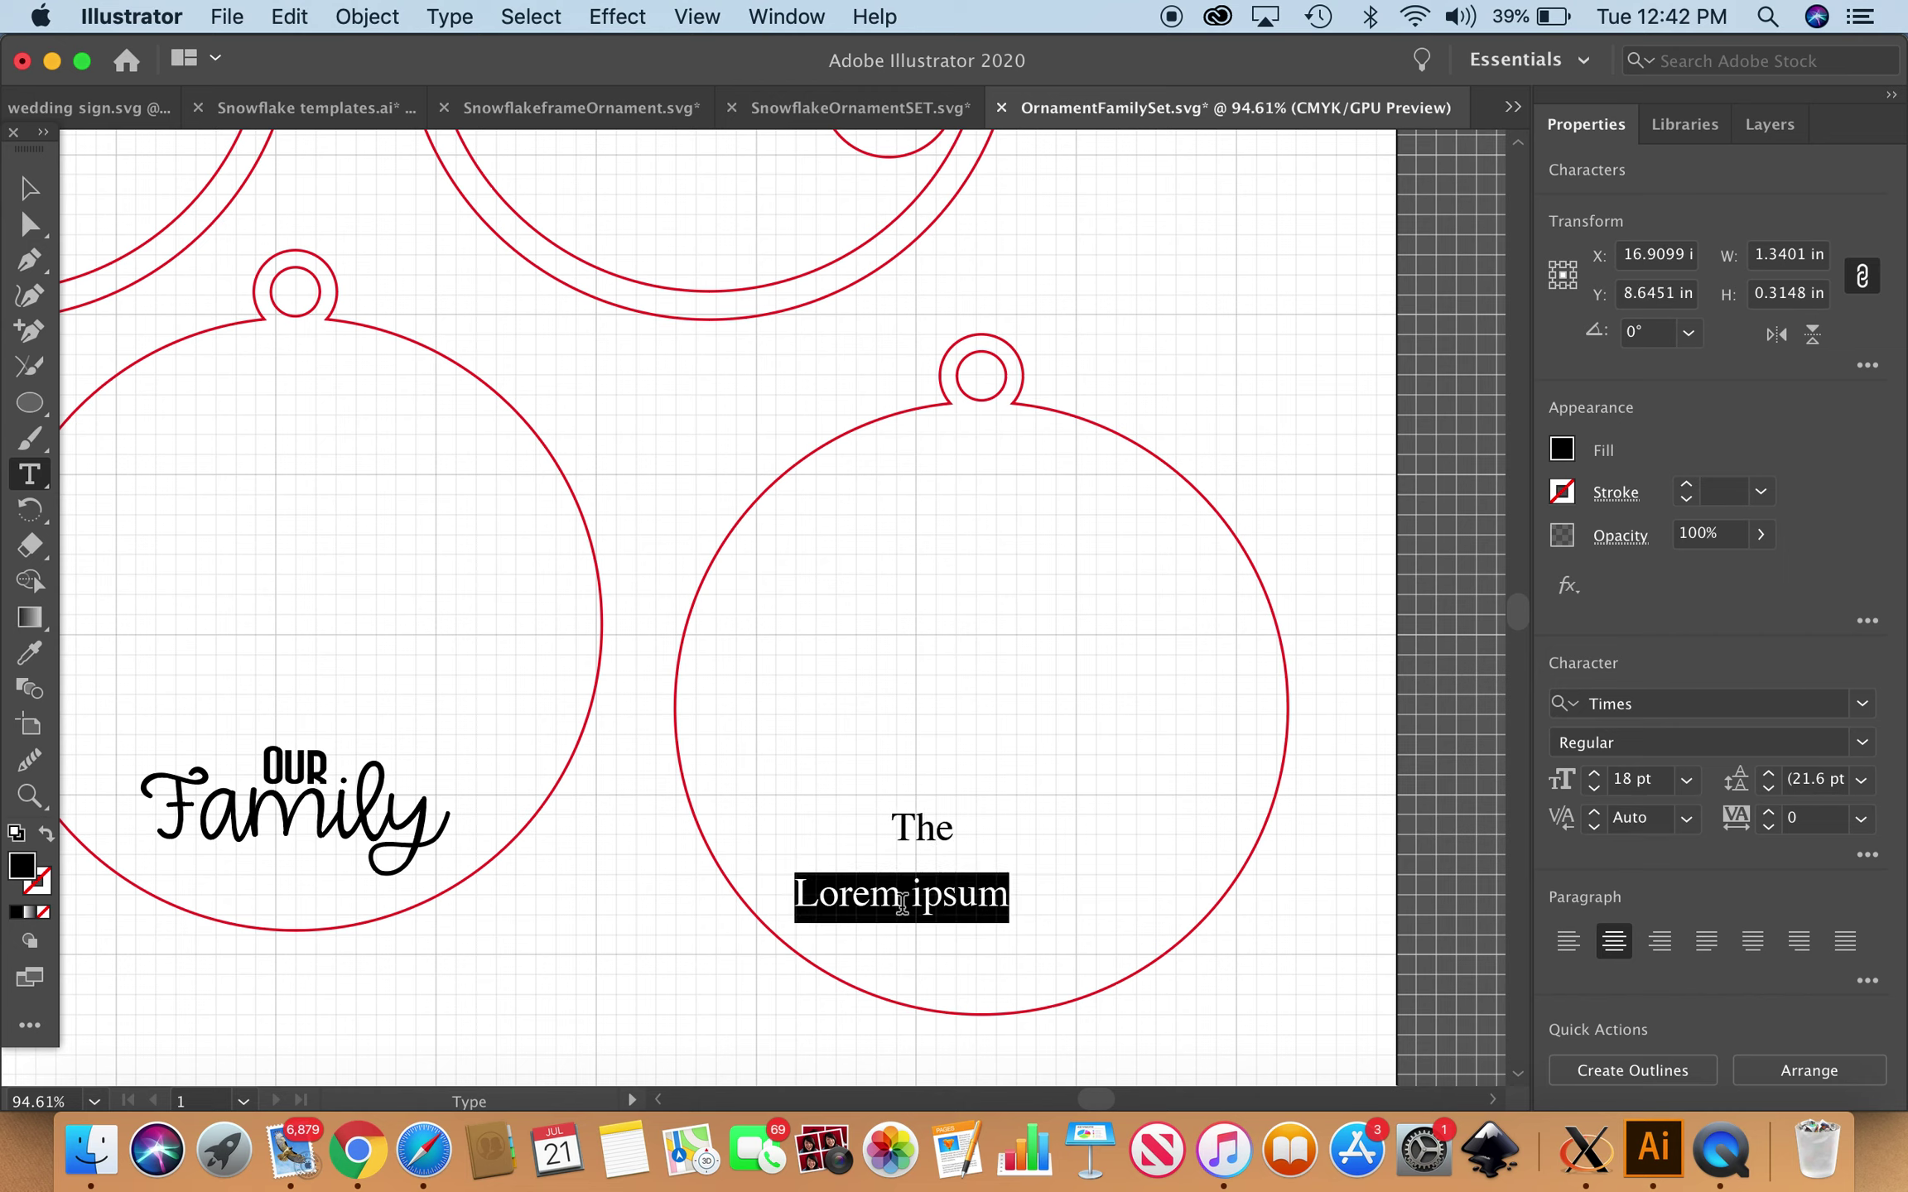
type("Henson ")
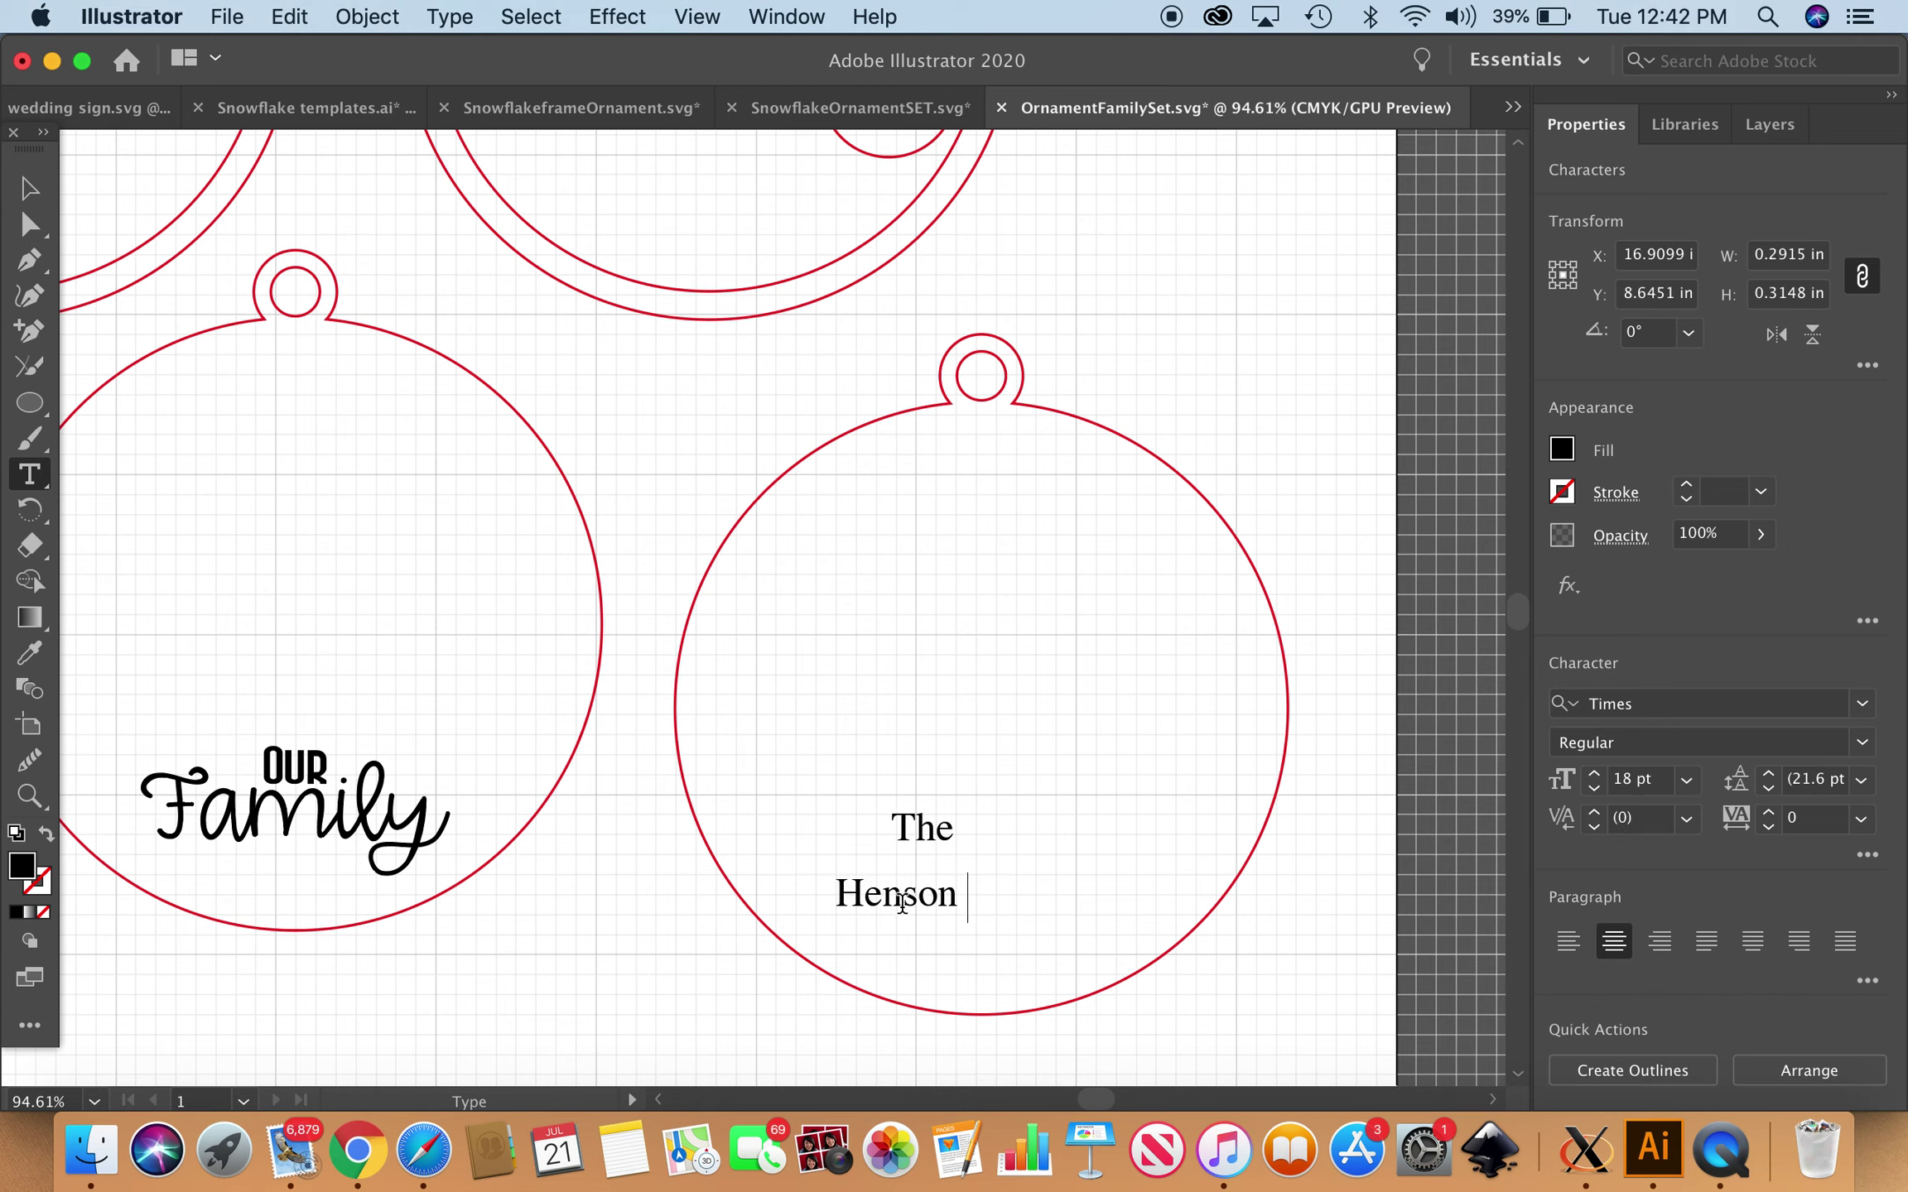
type("Family")
Horizontally centre both lines, move 'The' down above 'Henson Family', and reselect both.
left_click(30, 189)
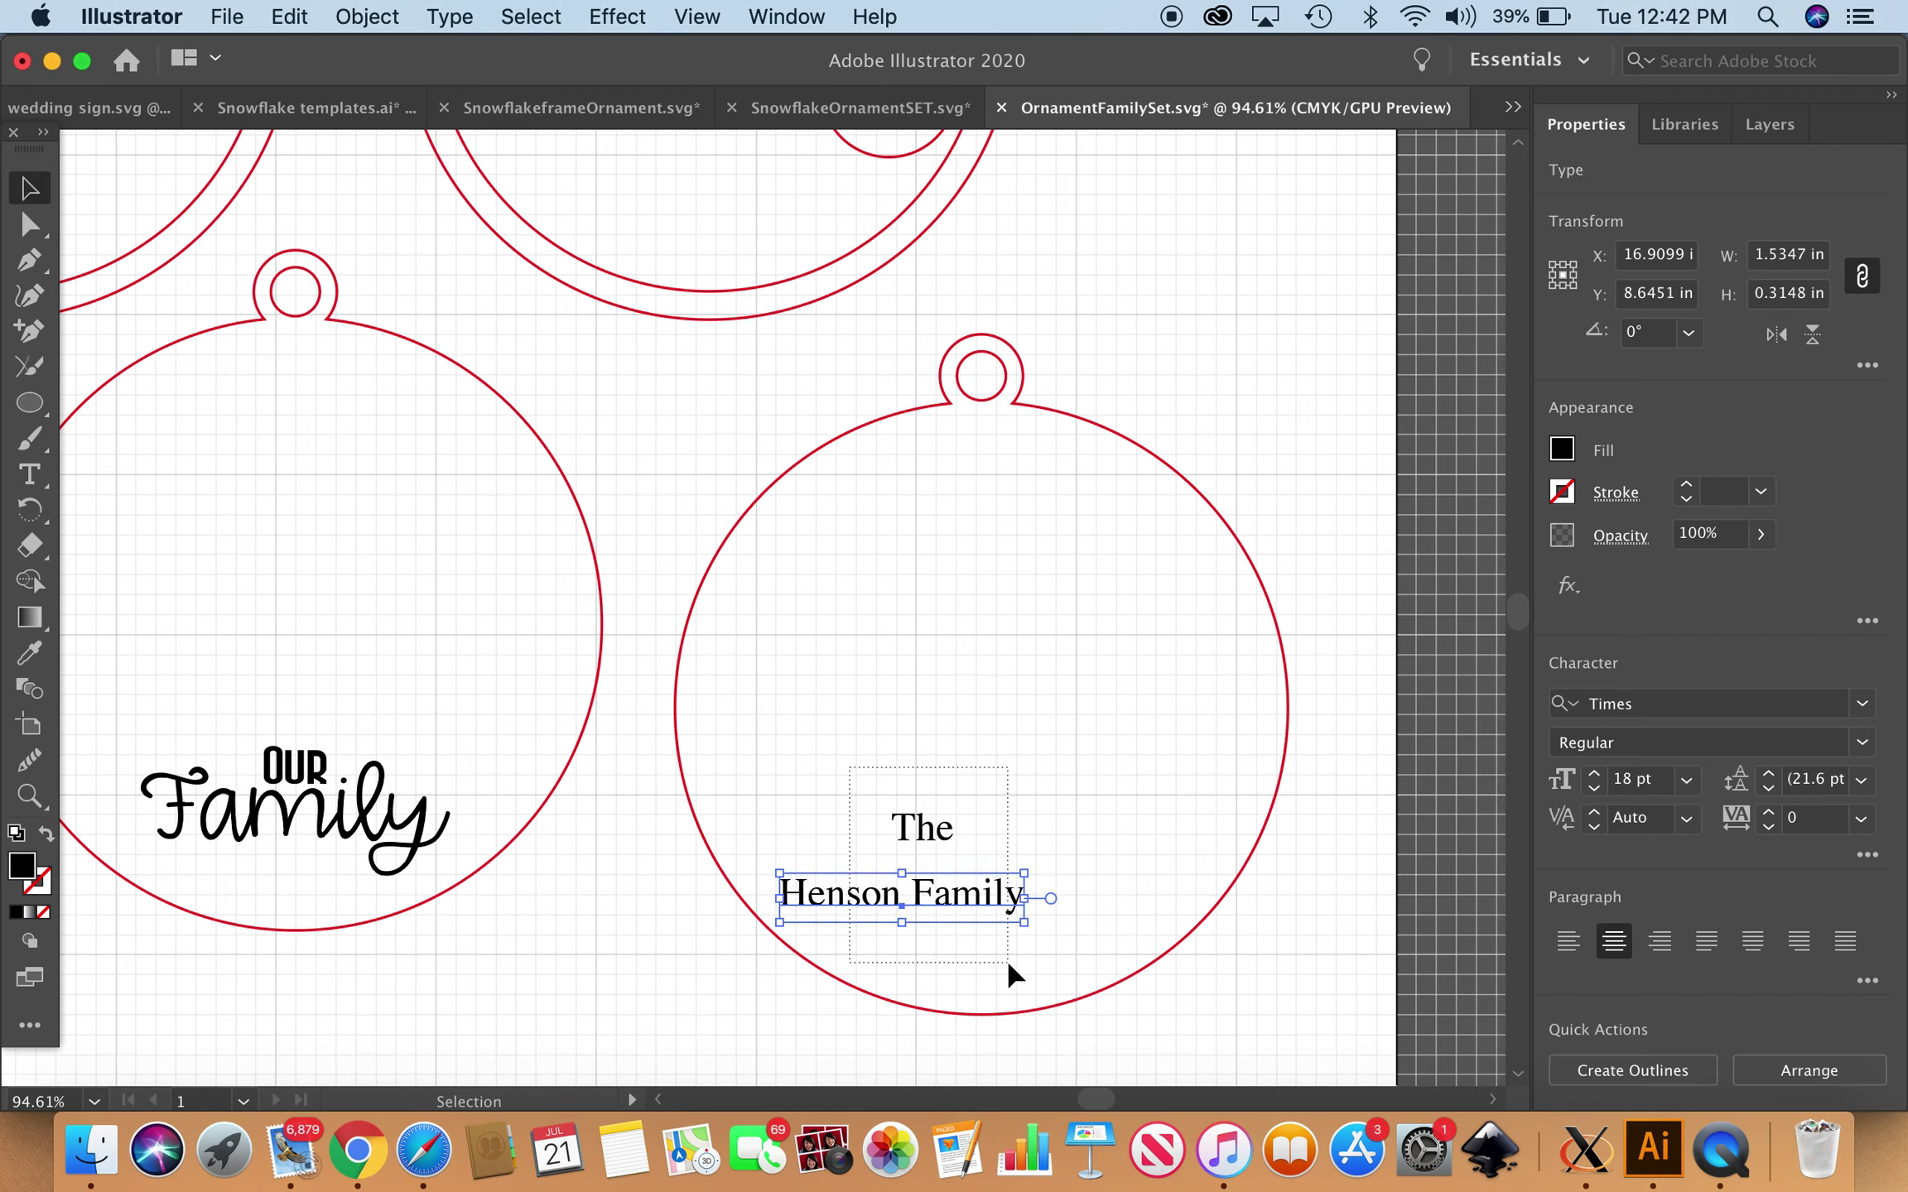
left_click_drag(1012, 973, 1008, 974)
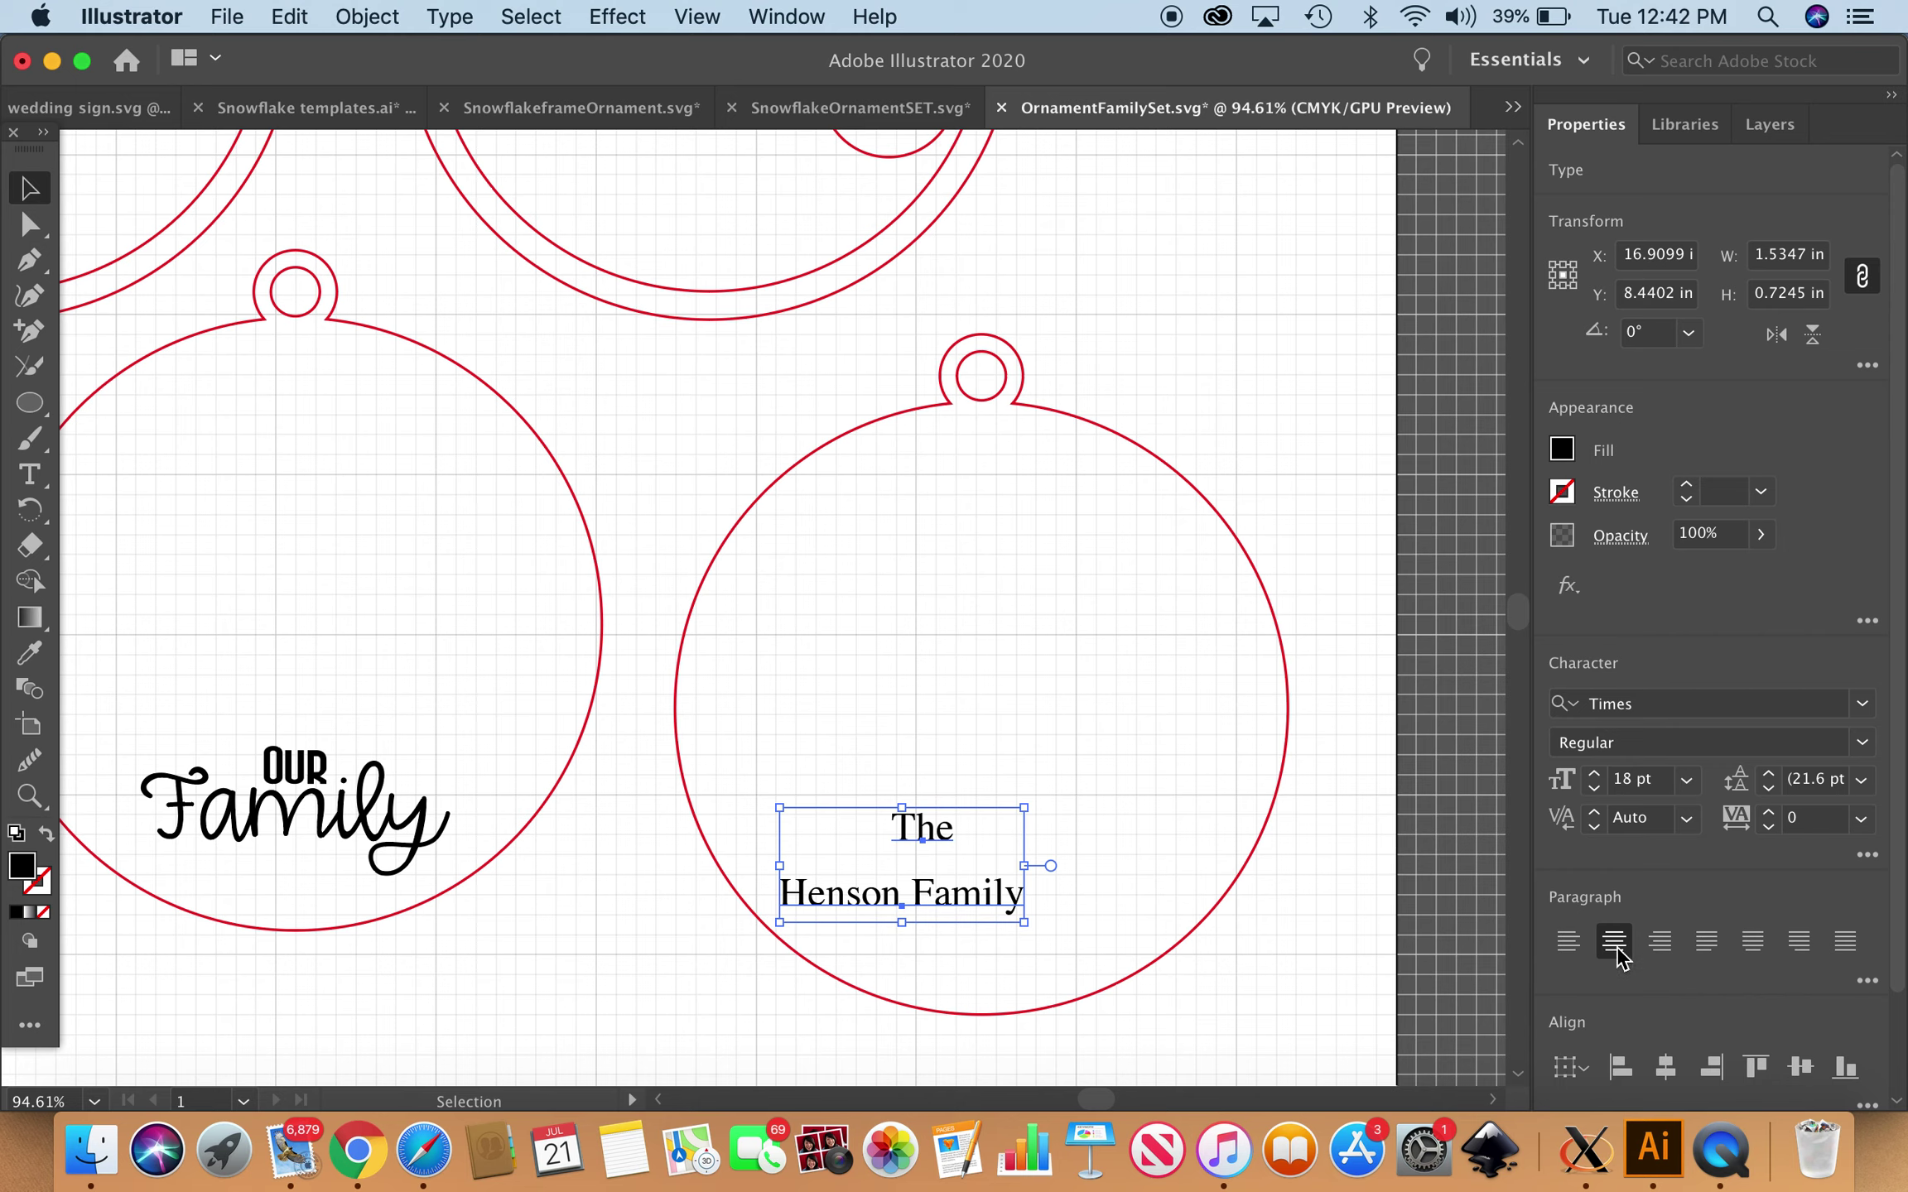
left_click(1666, 1072)
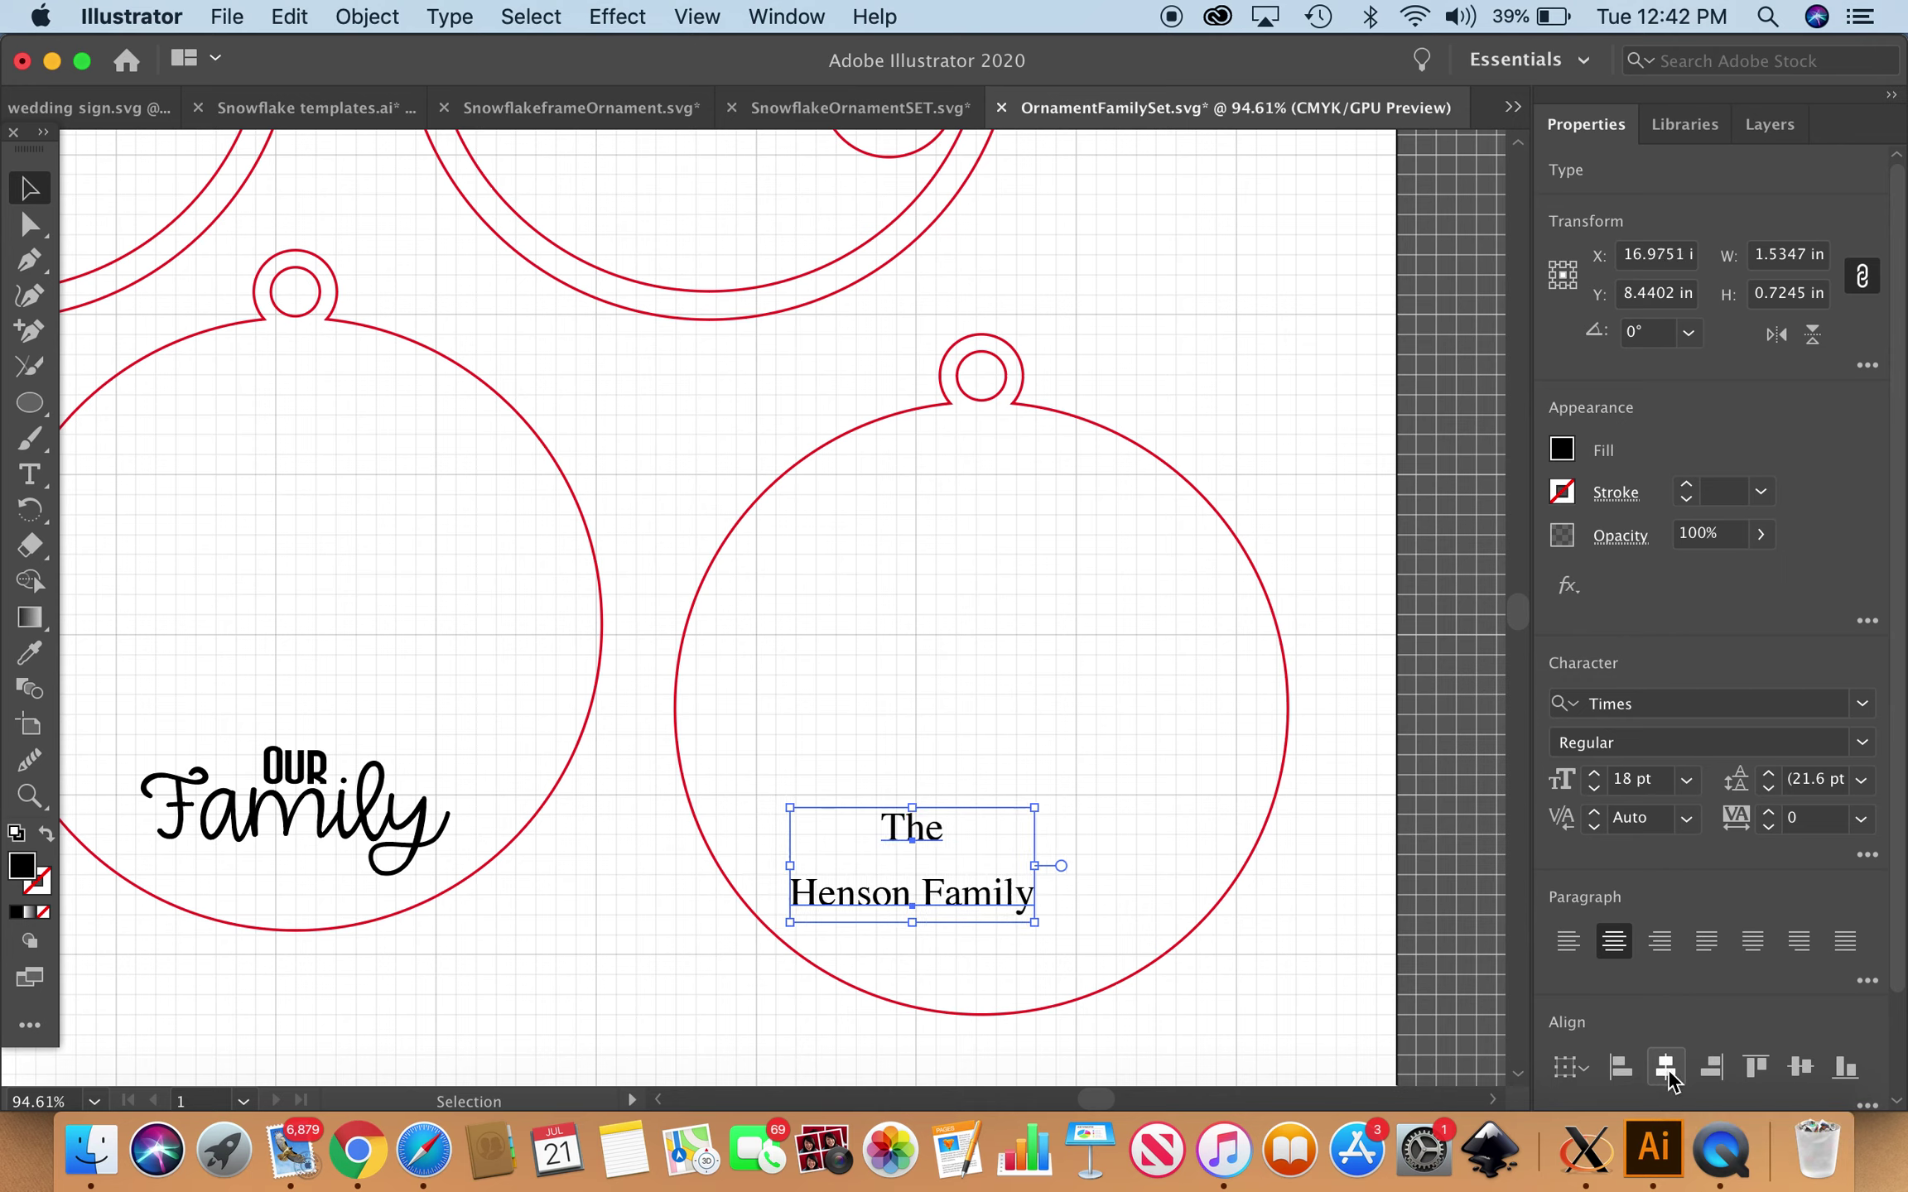
left_click(1186, 865)
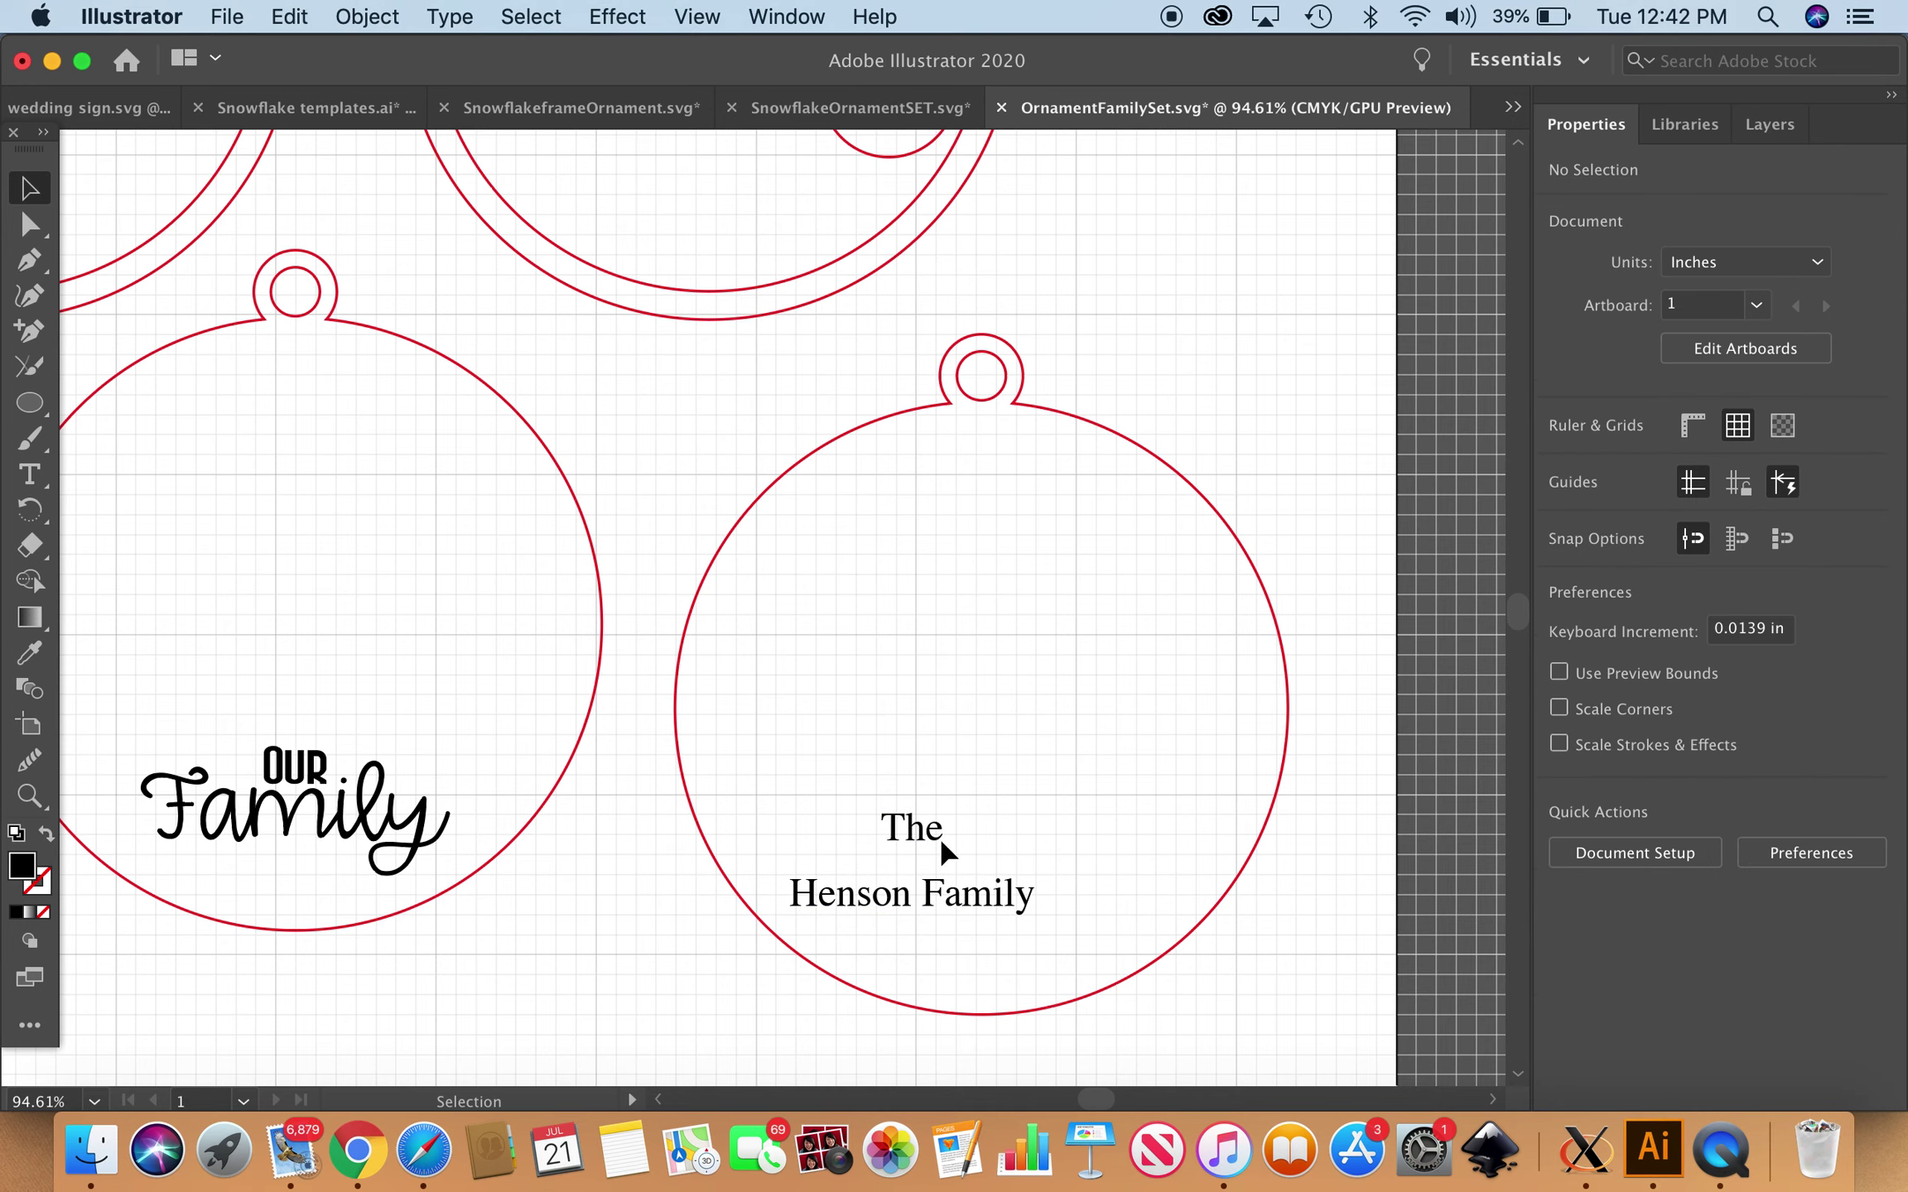
left_click_drag(934, 836, 935, 867)
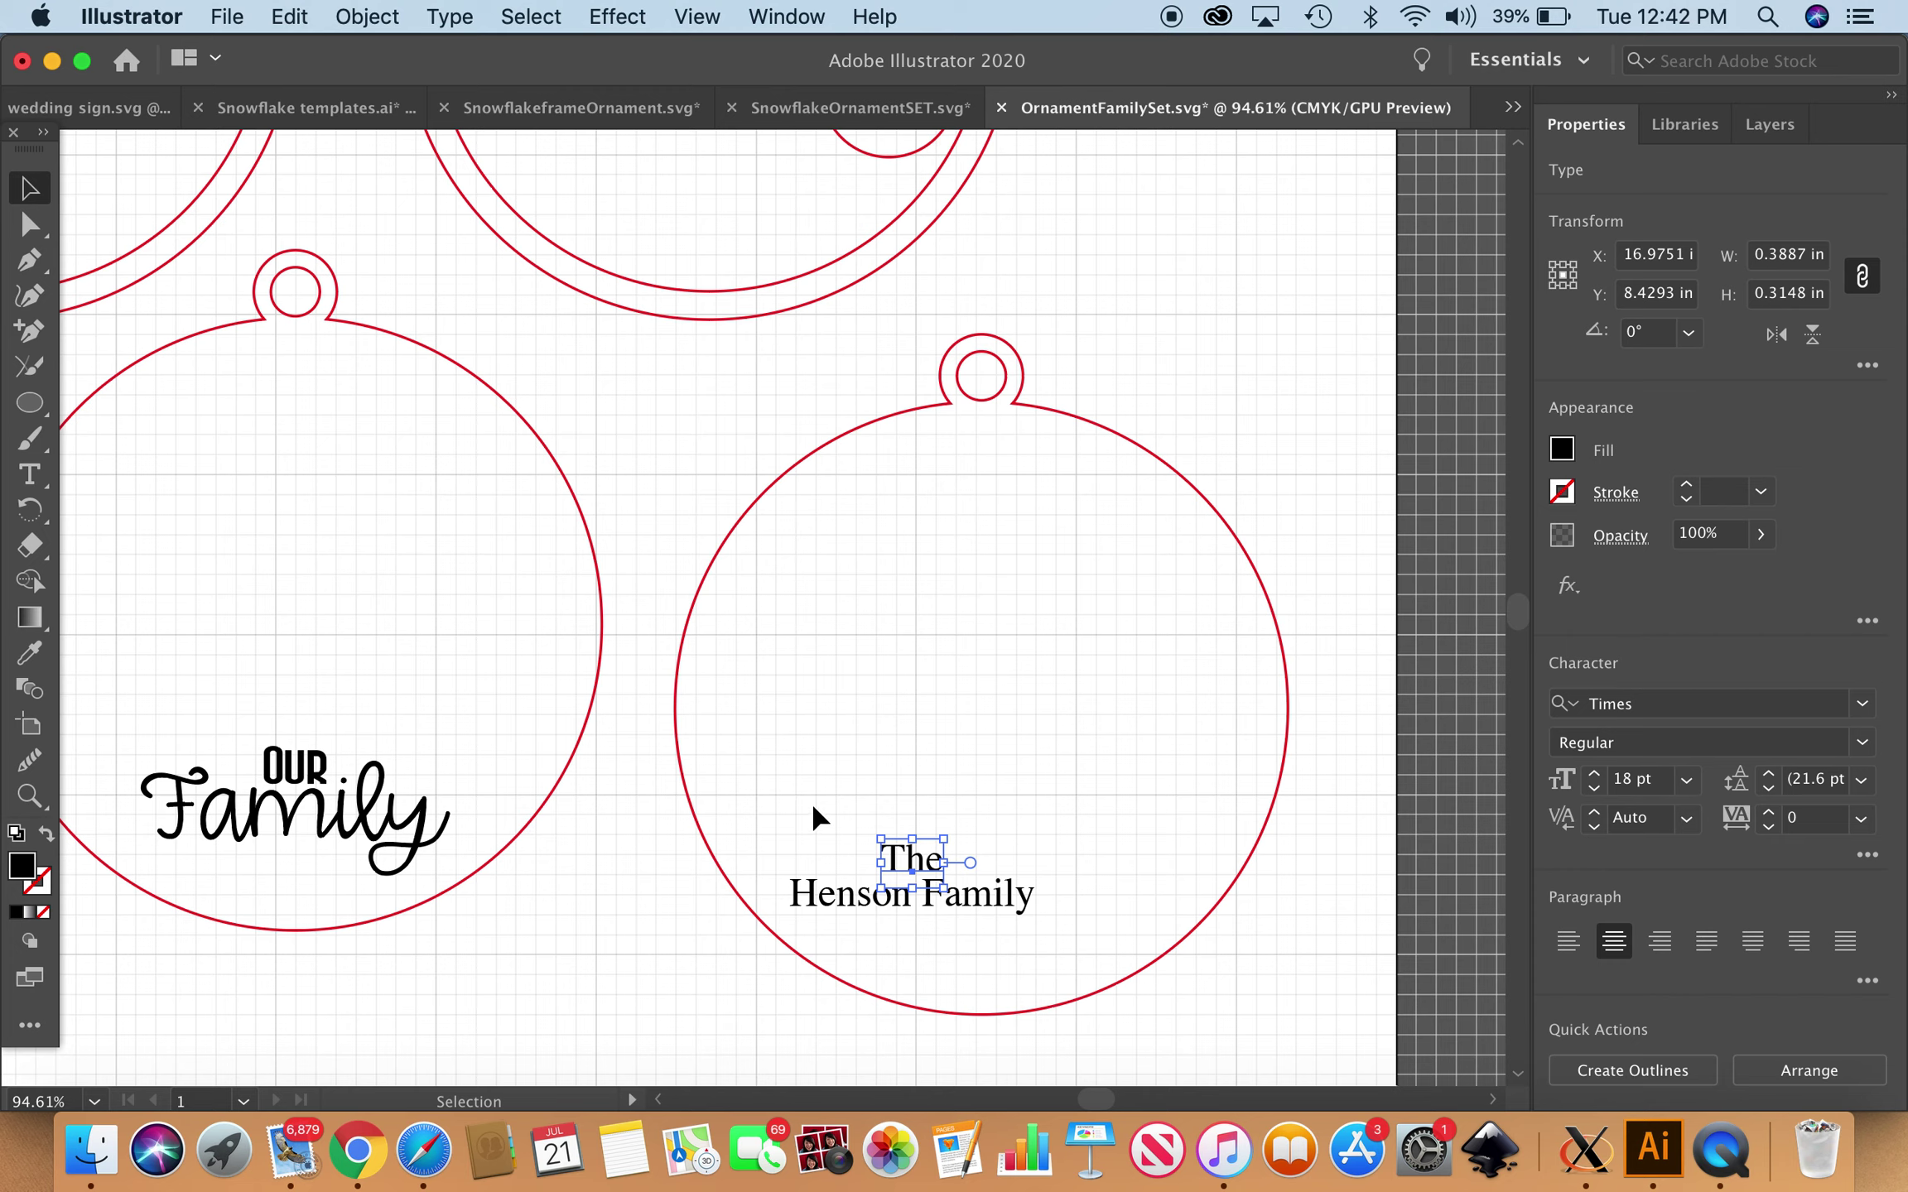
left_click_drag(1045, 936, 1046, 937)
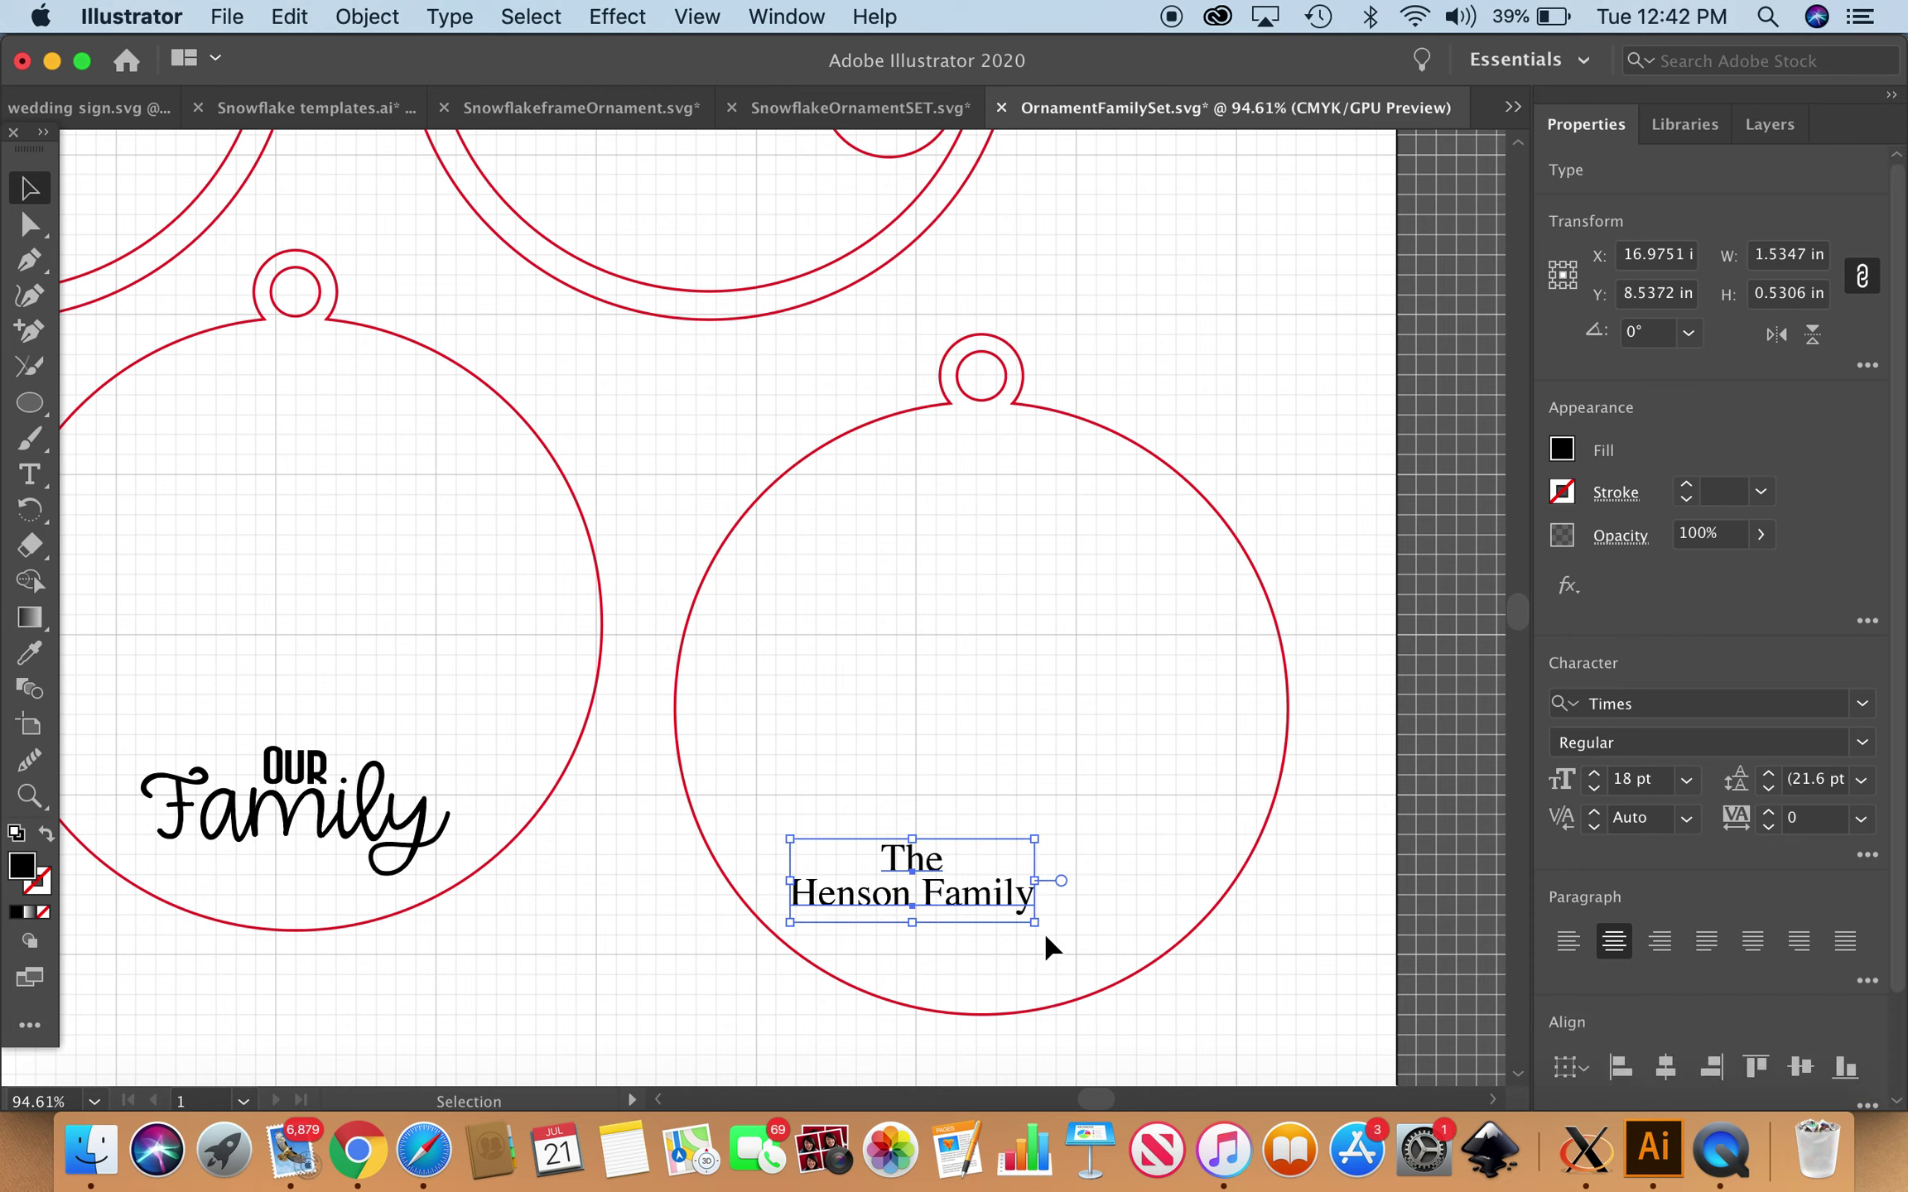
Convert 'The Henson Family' text to outlines and merge the letters into one shape.
scroll(1618, 996, "down", 3)
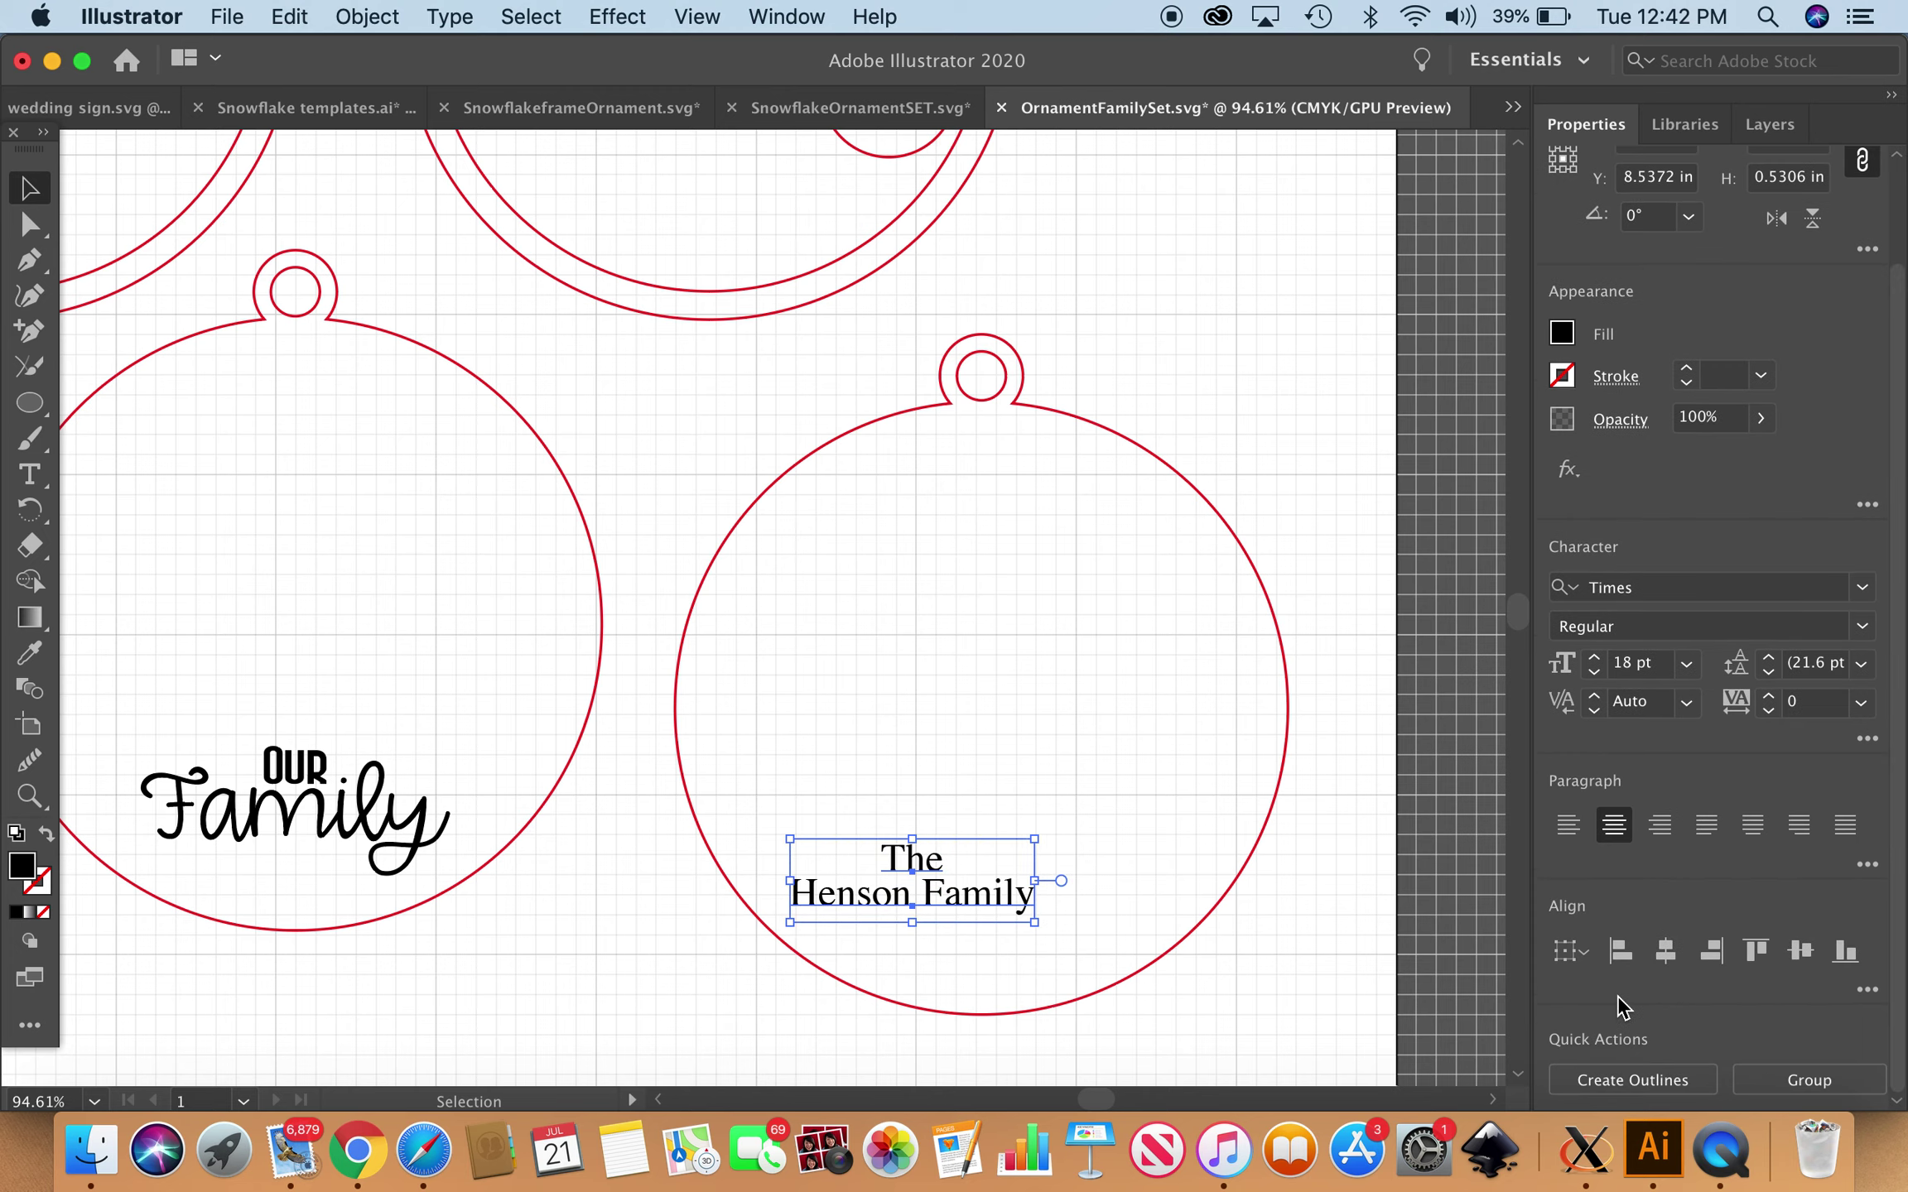
left_click(1617, 1080)
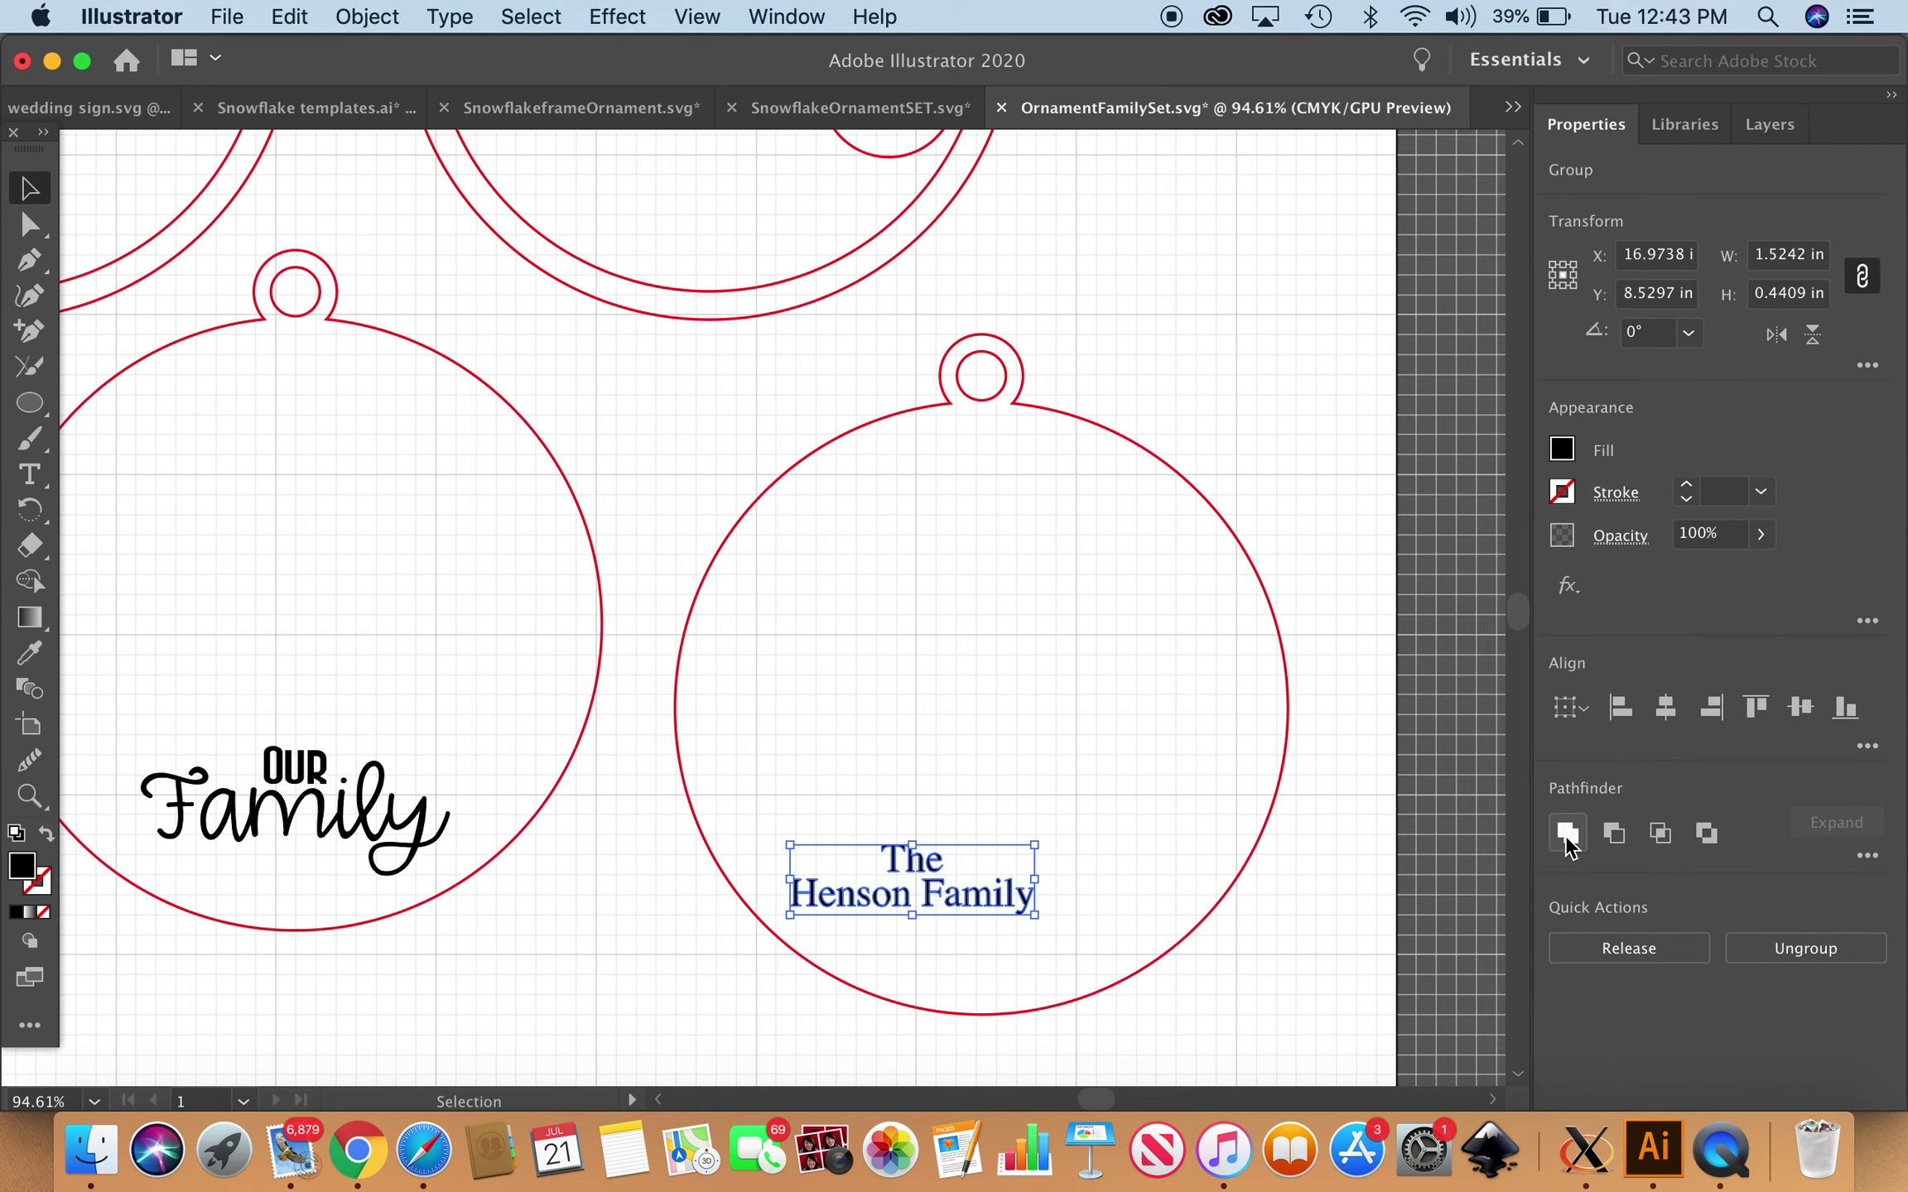
left_click(1567, 834)
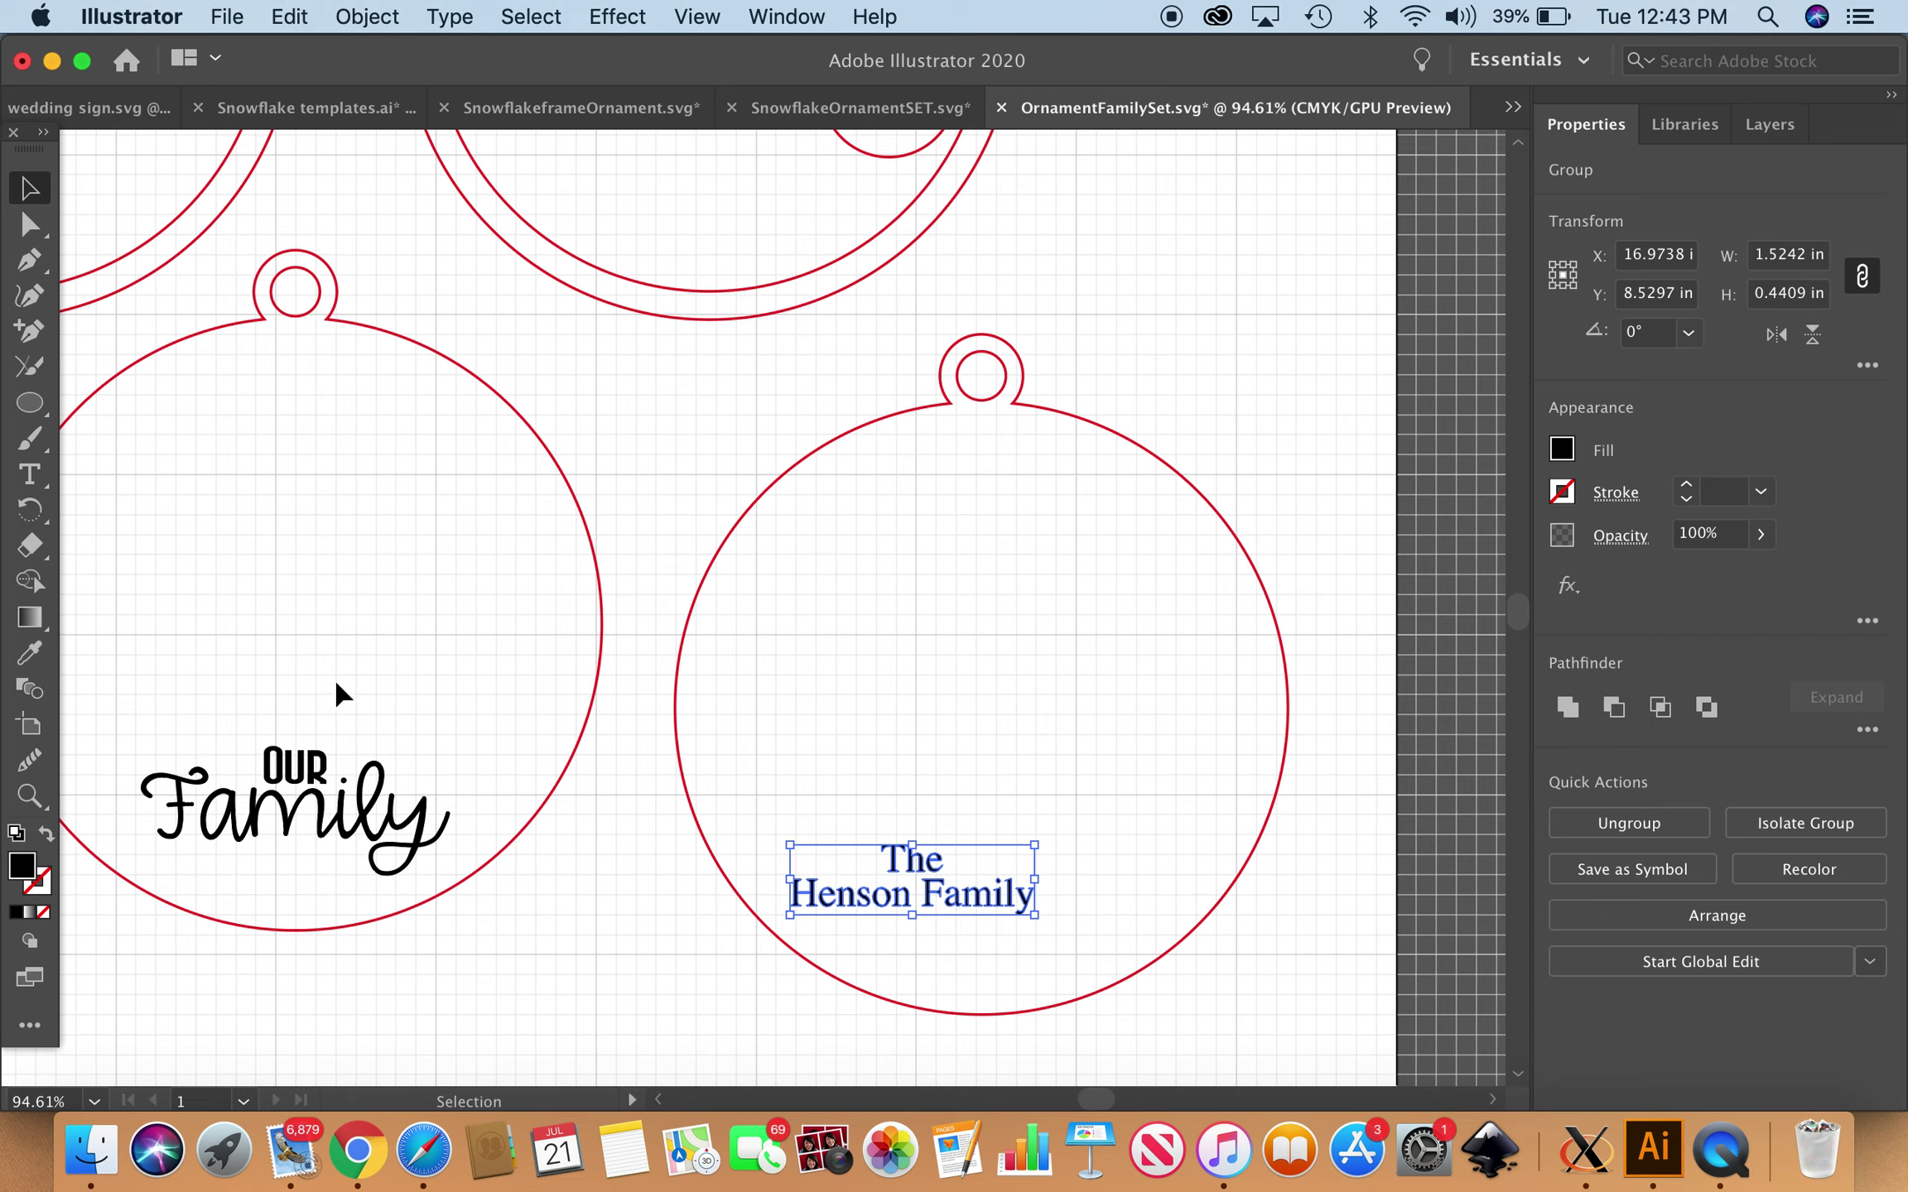
Nudge the outlined name three steps right and two steps down within the plain ornament.
key("Right")
key("Right")
key("Right")
key("Right")
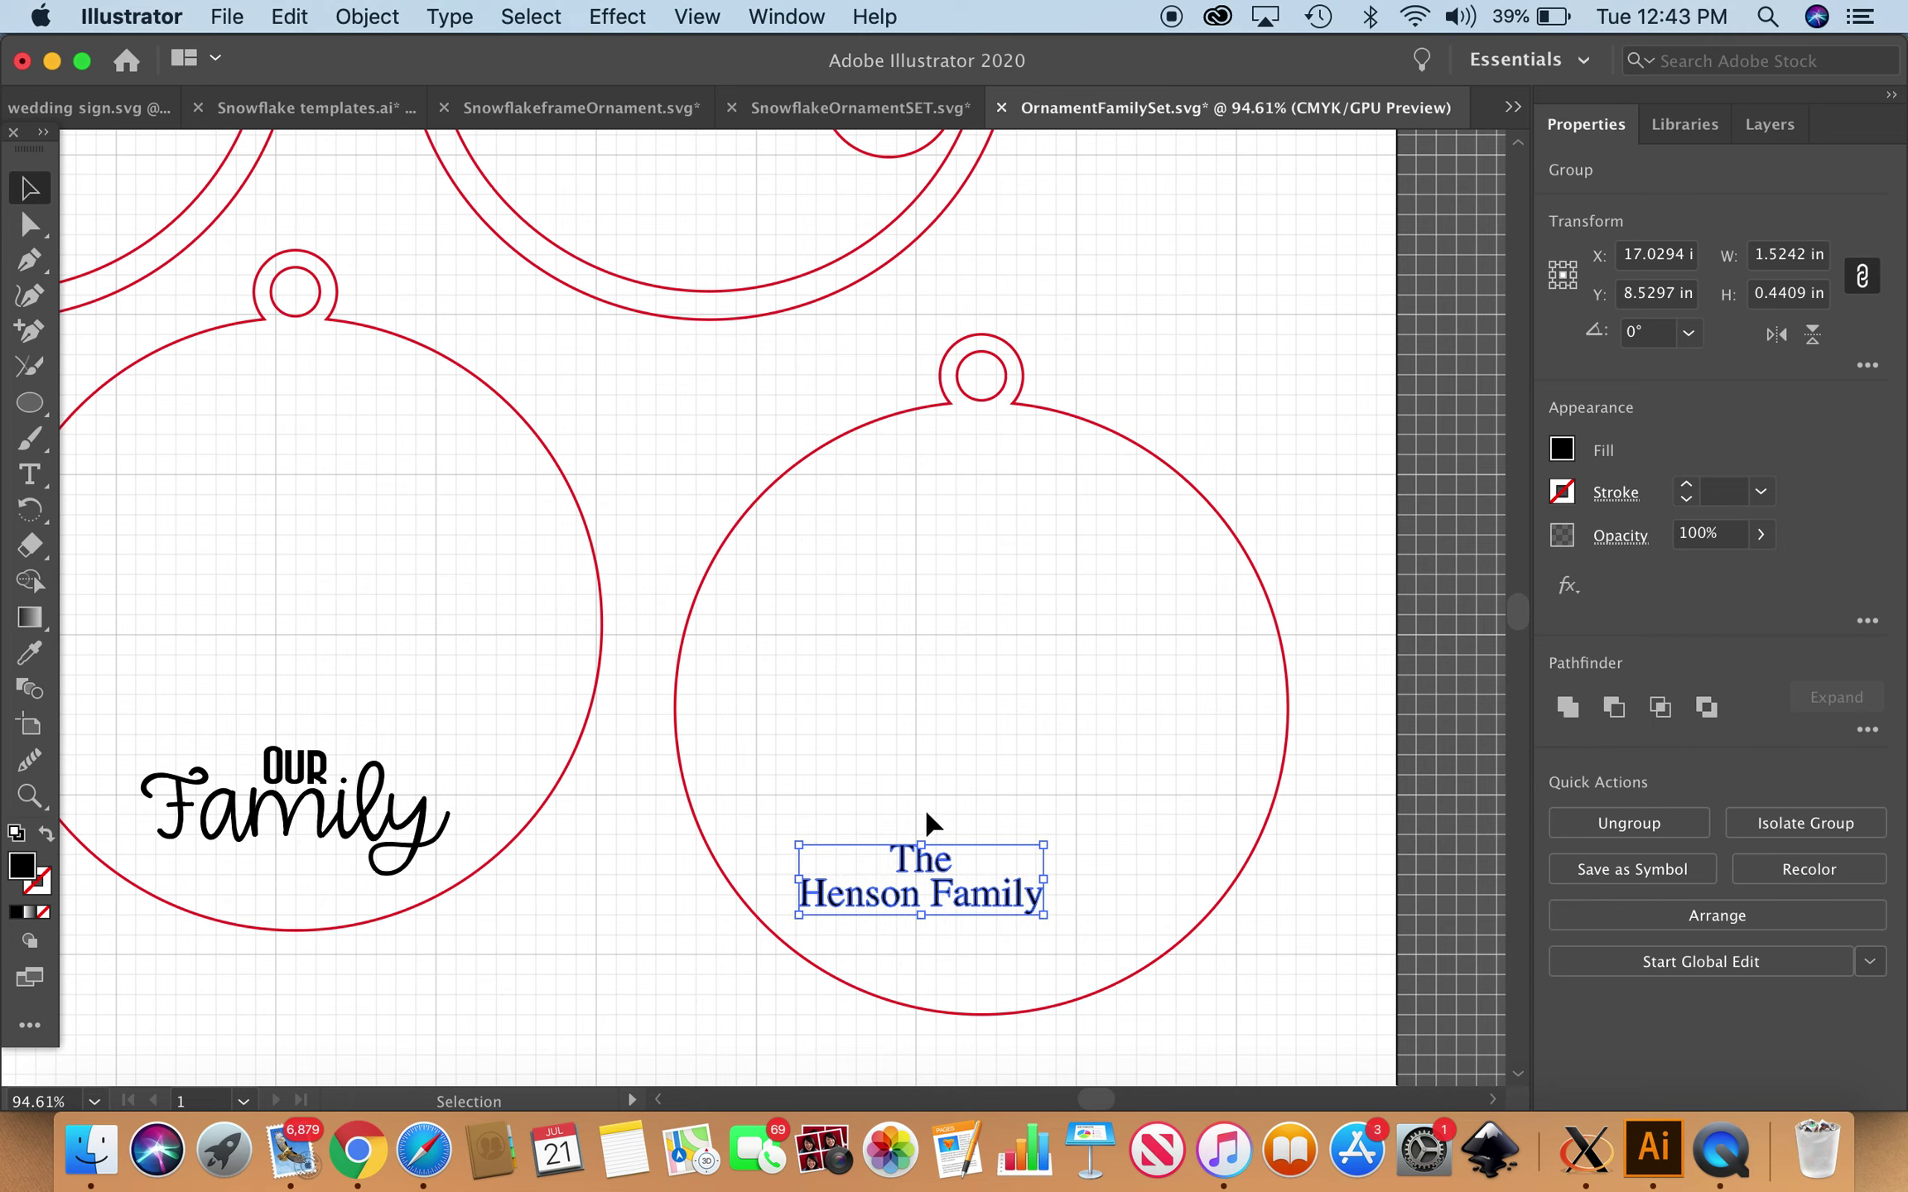
key("Right")
key("Right")
key("Right")
key("Right")
key("Right")
key("Right")
key("Right")
key("Right")
key("Right")
key("Right")
key("Right")
key("Right")
key("Right")
key("Right")
key("Right")
key("Right")
key("Right")
key("Right")
key("Right")
key("Right")
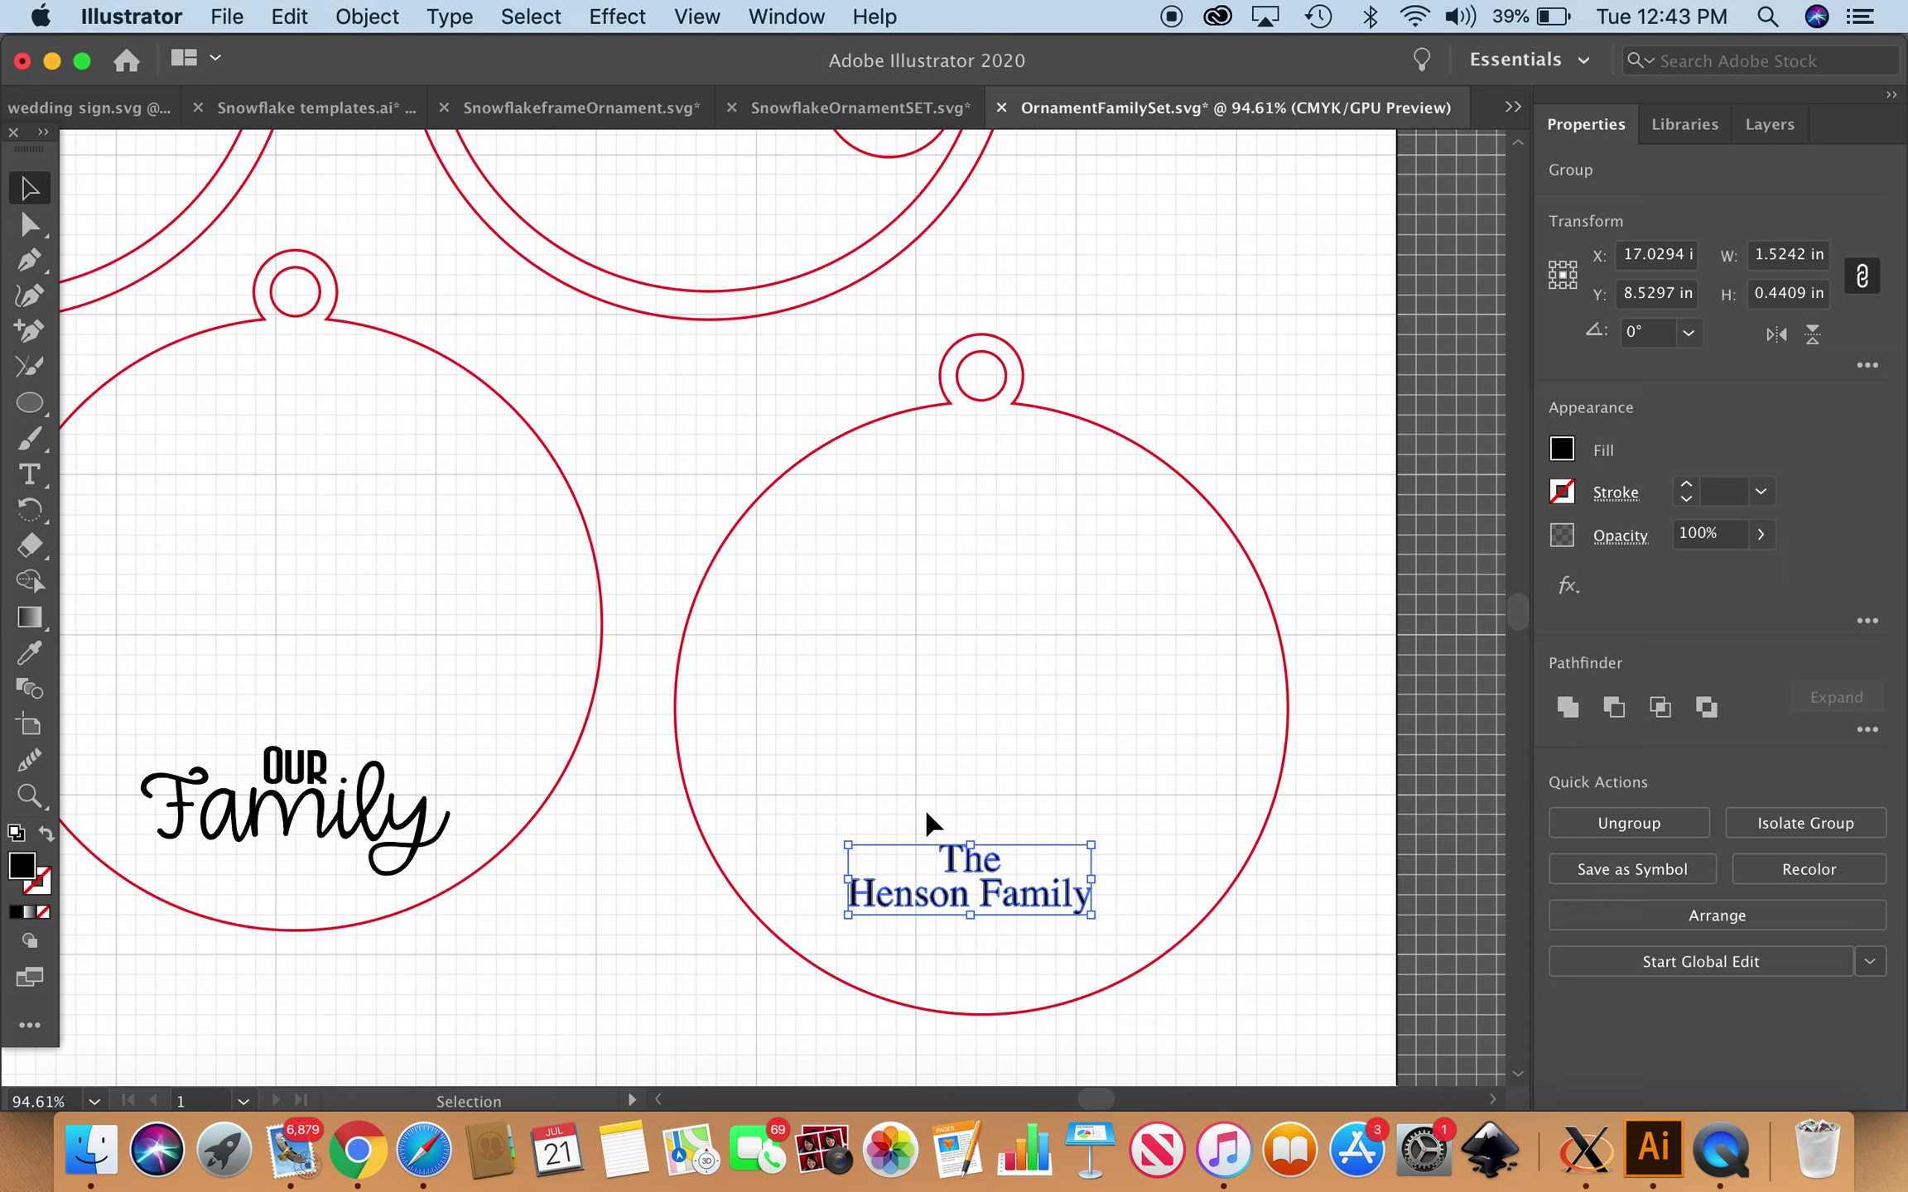
key("Right")
key("Down")
key("Down")
key("Down")
key("Down")
key("Down")
key("Down")
key("Down")
key("Down")
key("Down")
key("Down")
key("Down")
key("Down")
key("Down")
key("Down")
key("Down")
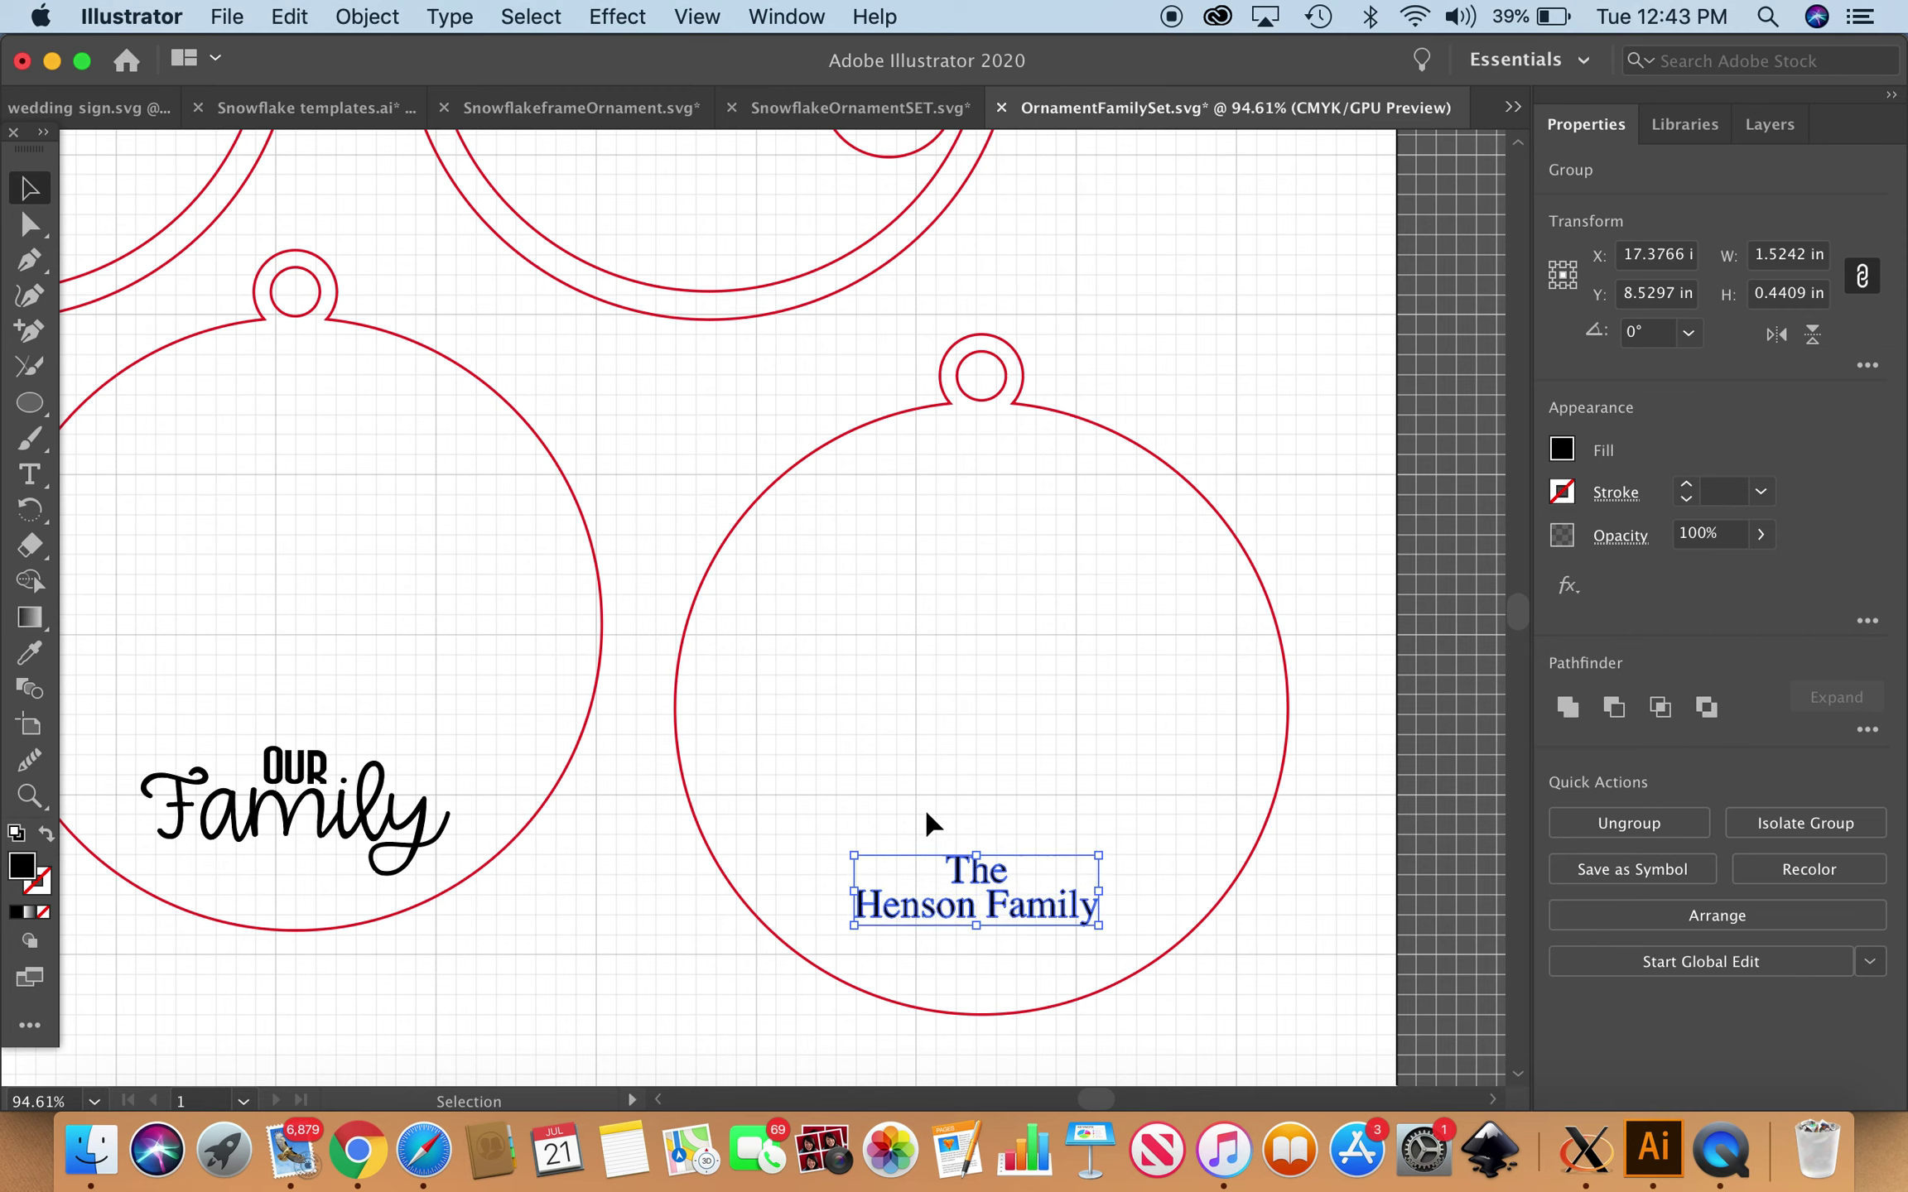
key("Down")
key("Down")
key("Down")
key("Down")
key("Down")
key("Down")
key("Down")
key("Down")
key("Down")
key("Down")
key("Down")
key("Down")
key("Down")
key("Down")
key("Down")
key("Down")
key("Down")
key("Down")
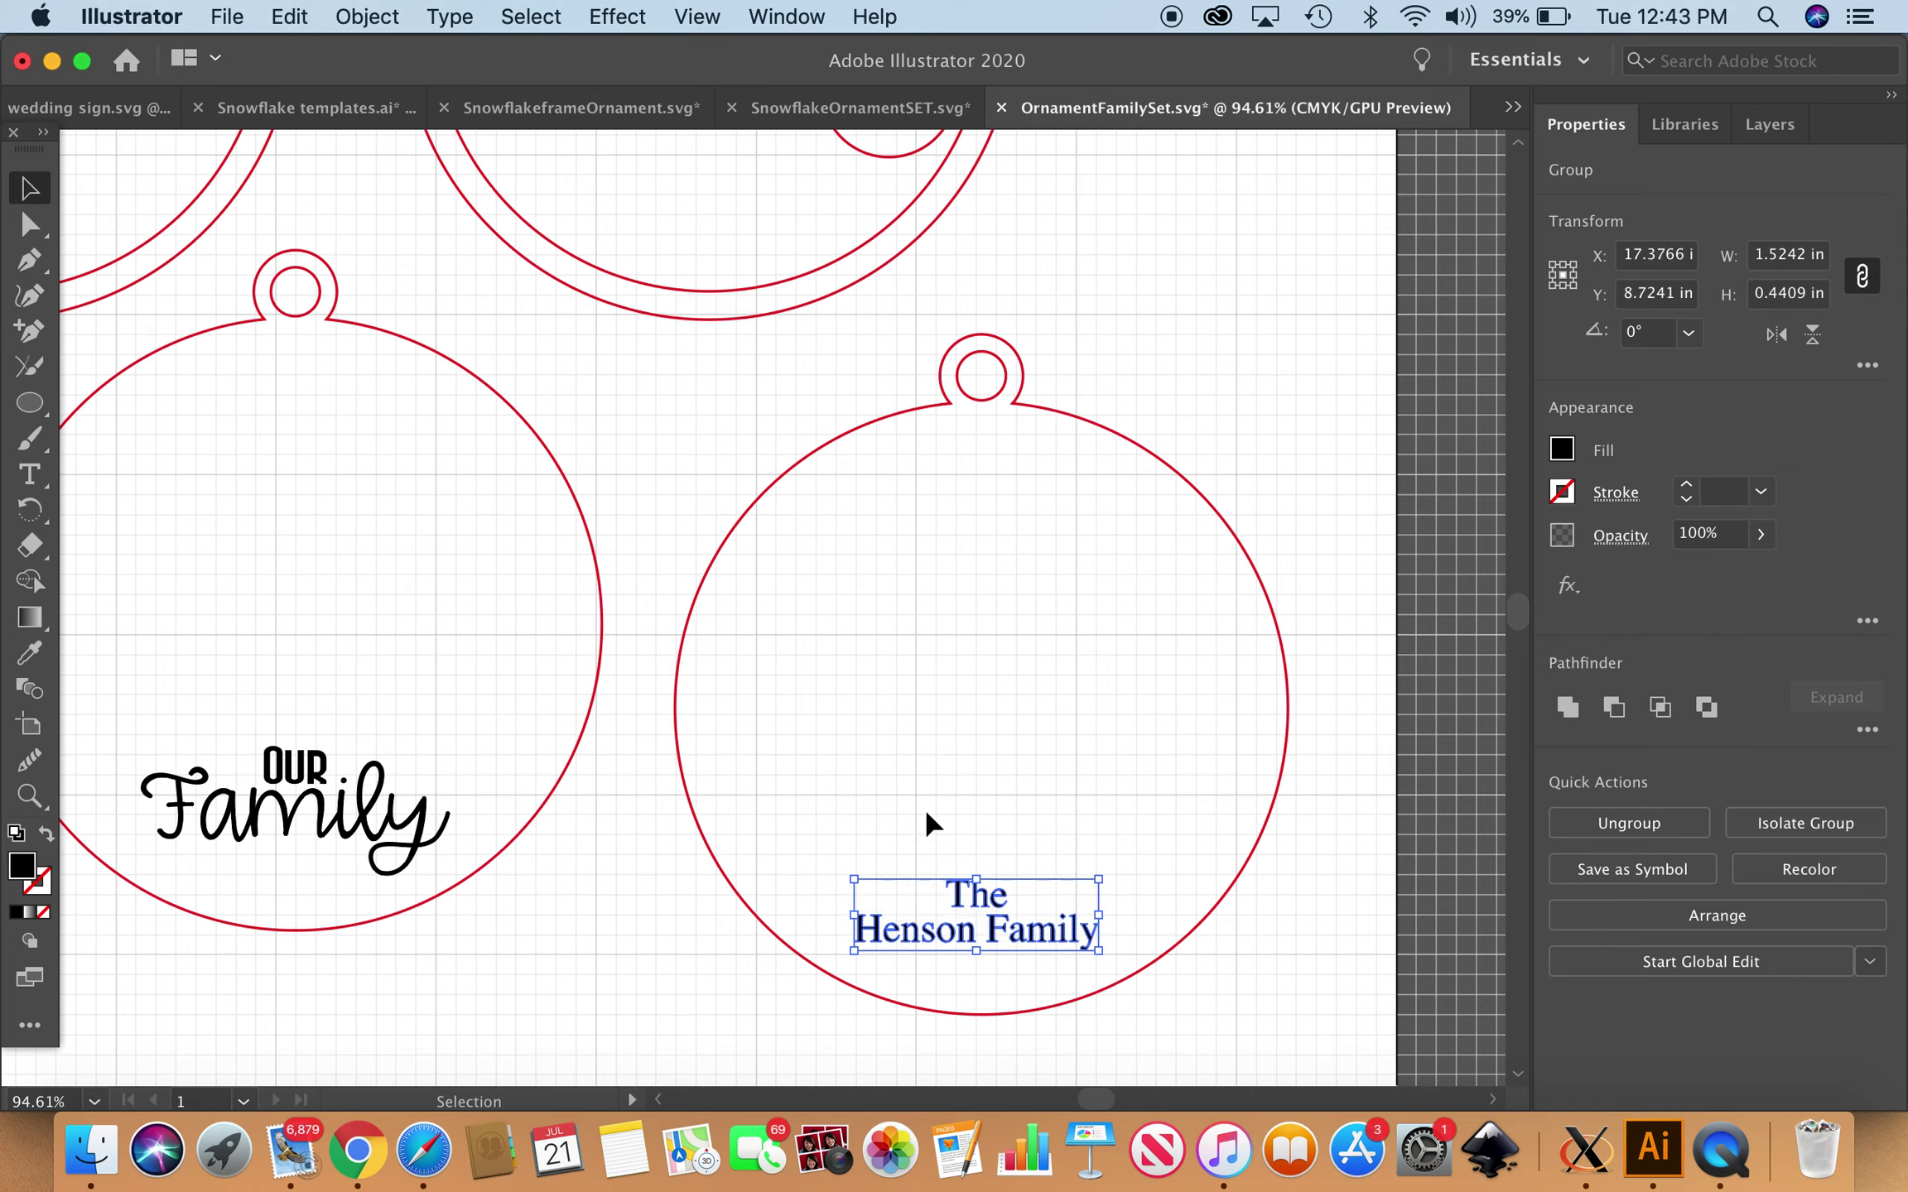
Centre 'The Henson Family' horizontally on the ornament outline and move it slightly lower.
left_click(700, 828, "shift")
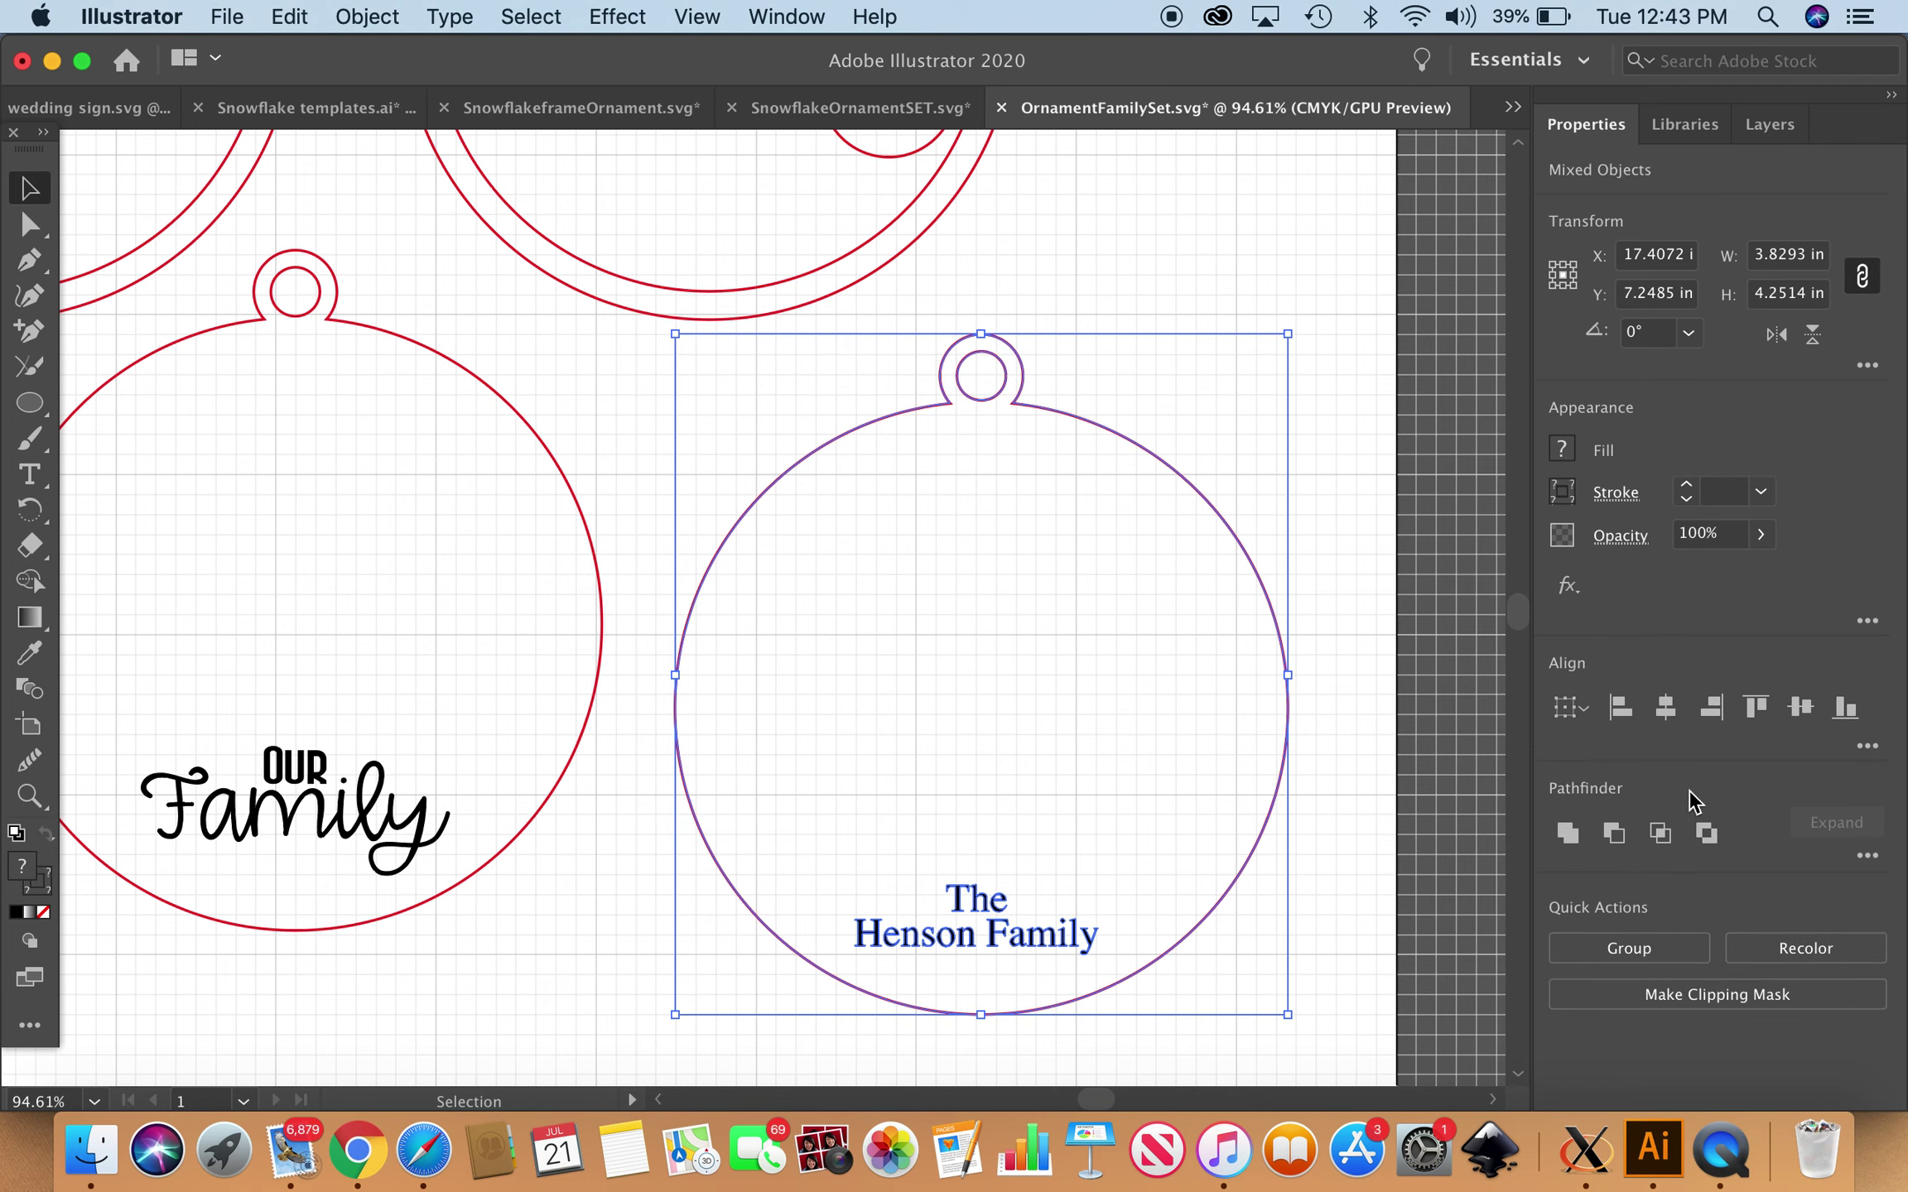
left_click(1666, 706)
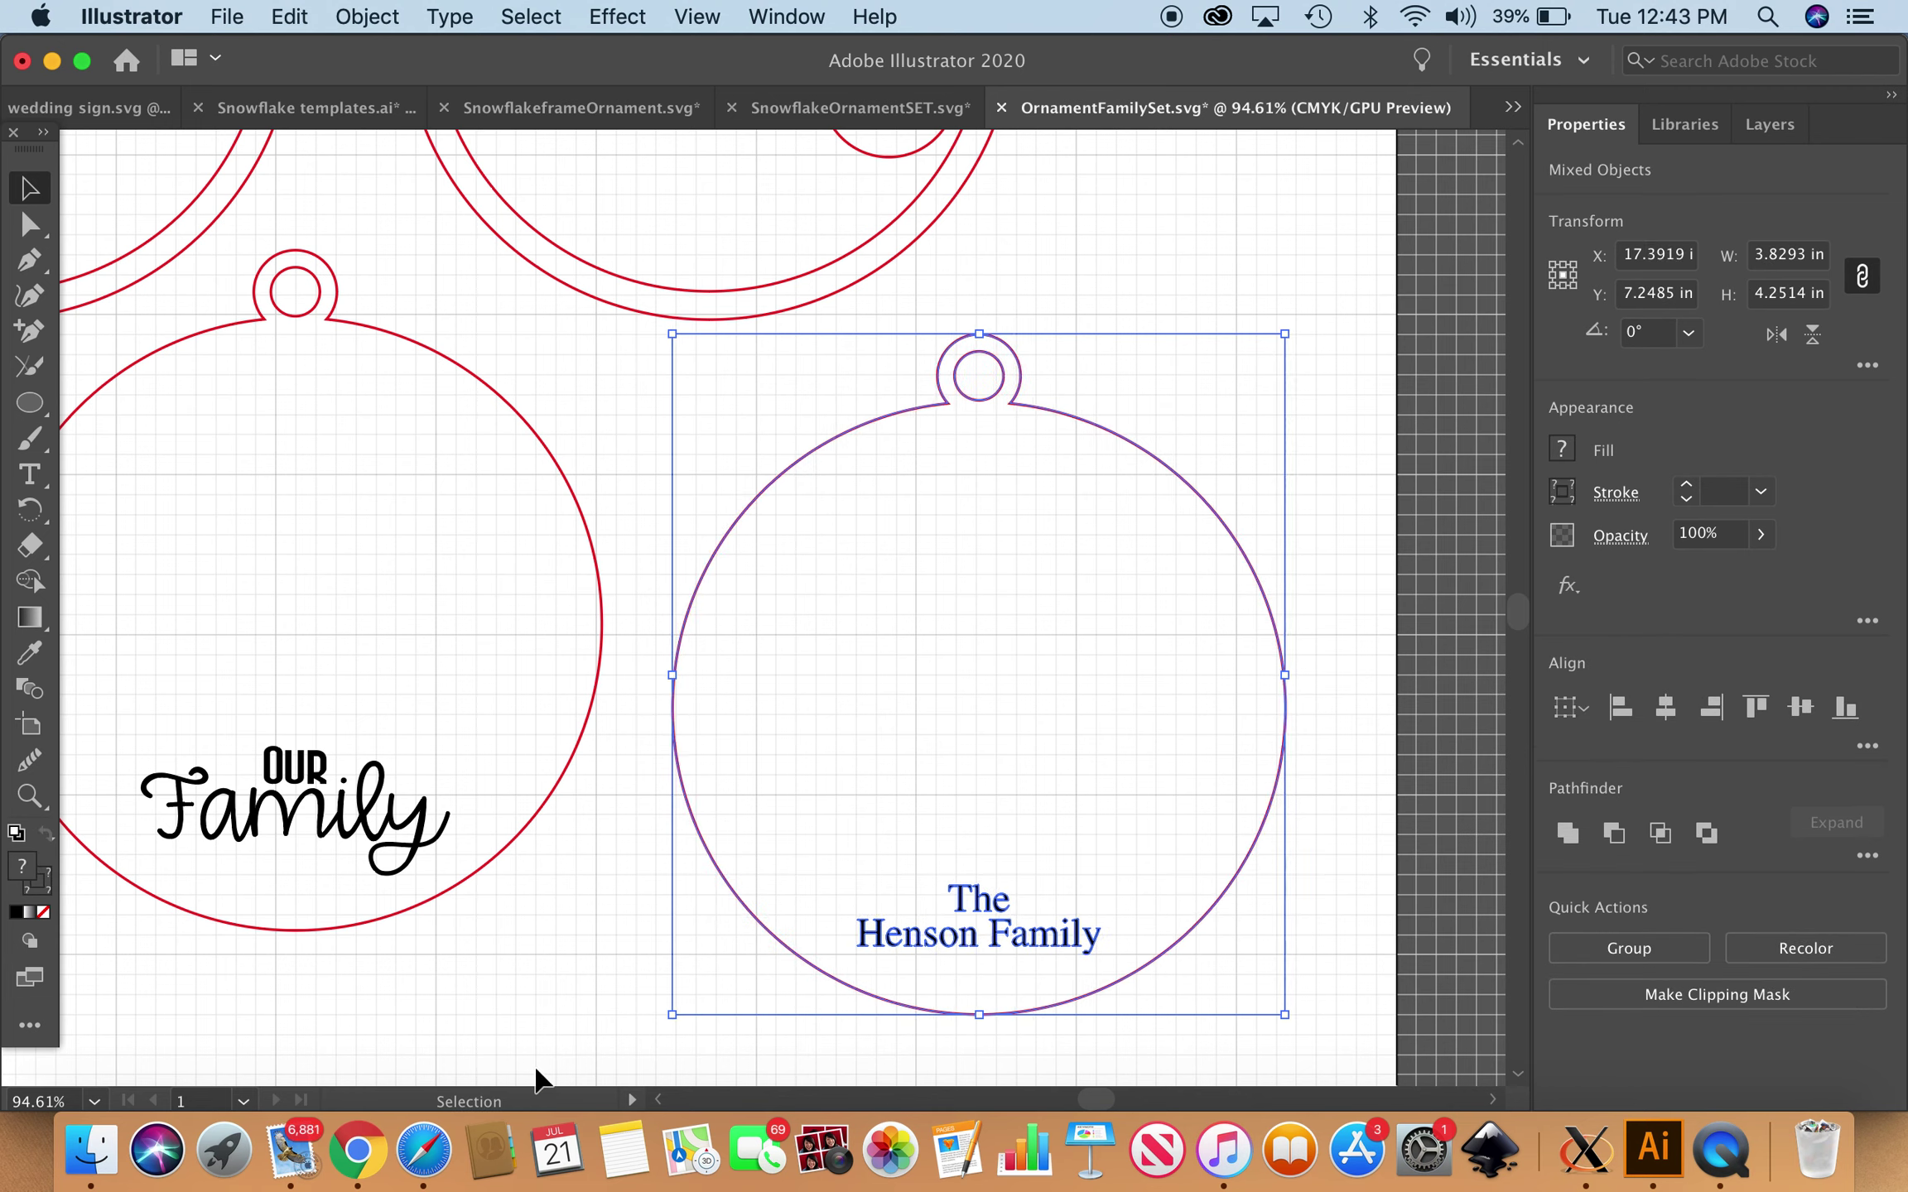
left_click(642, 973)
left_click_drag(980, 936, 980, 956)
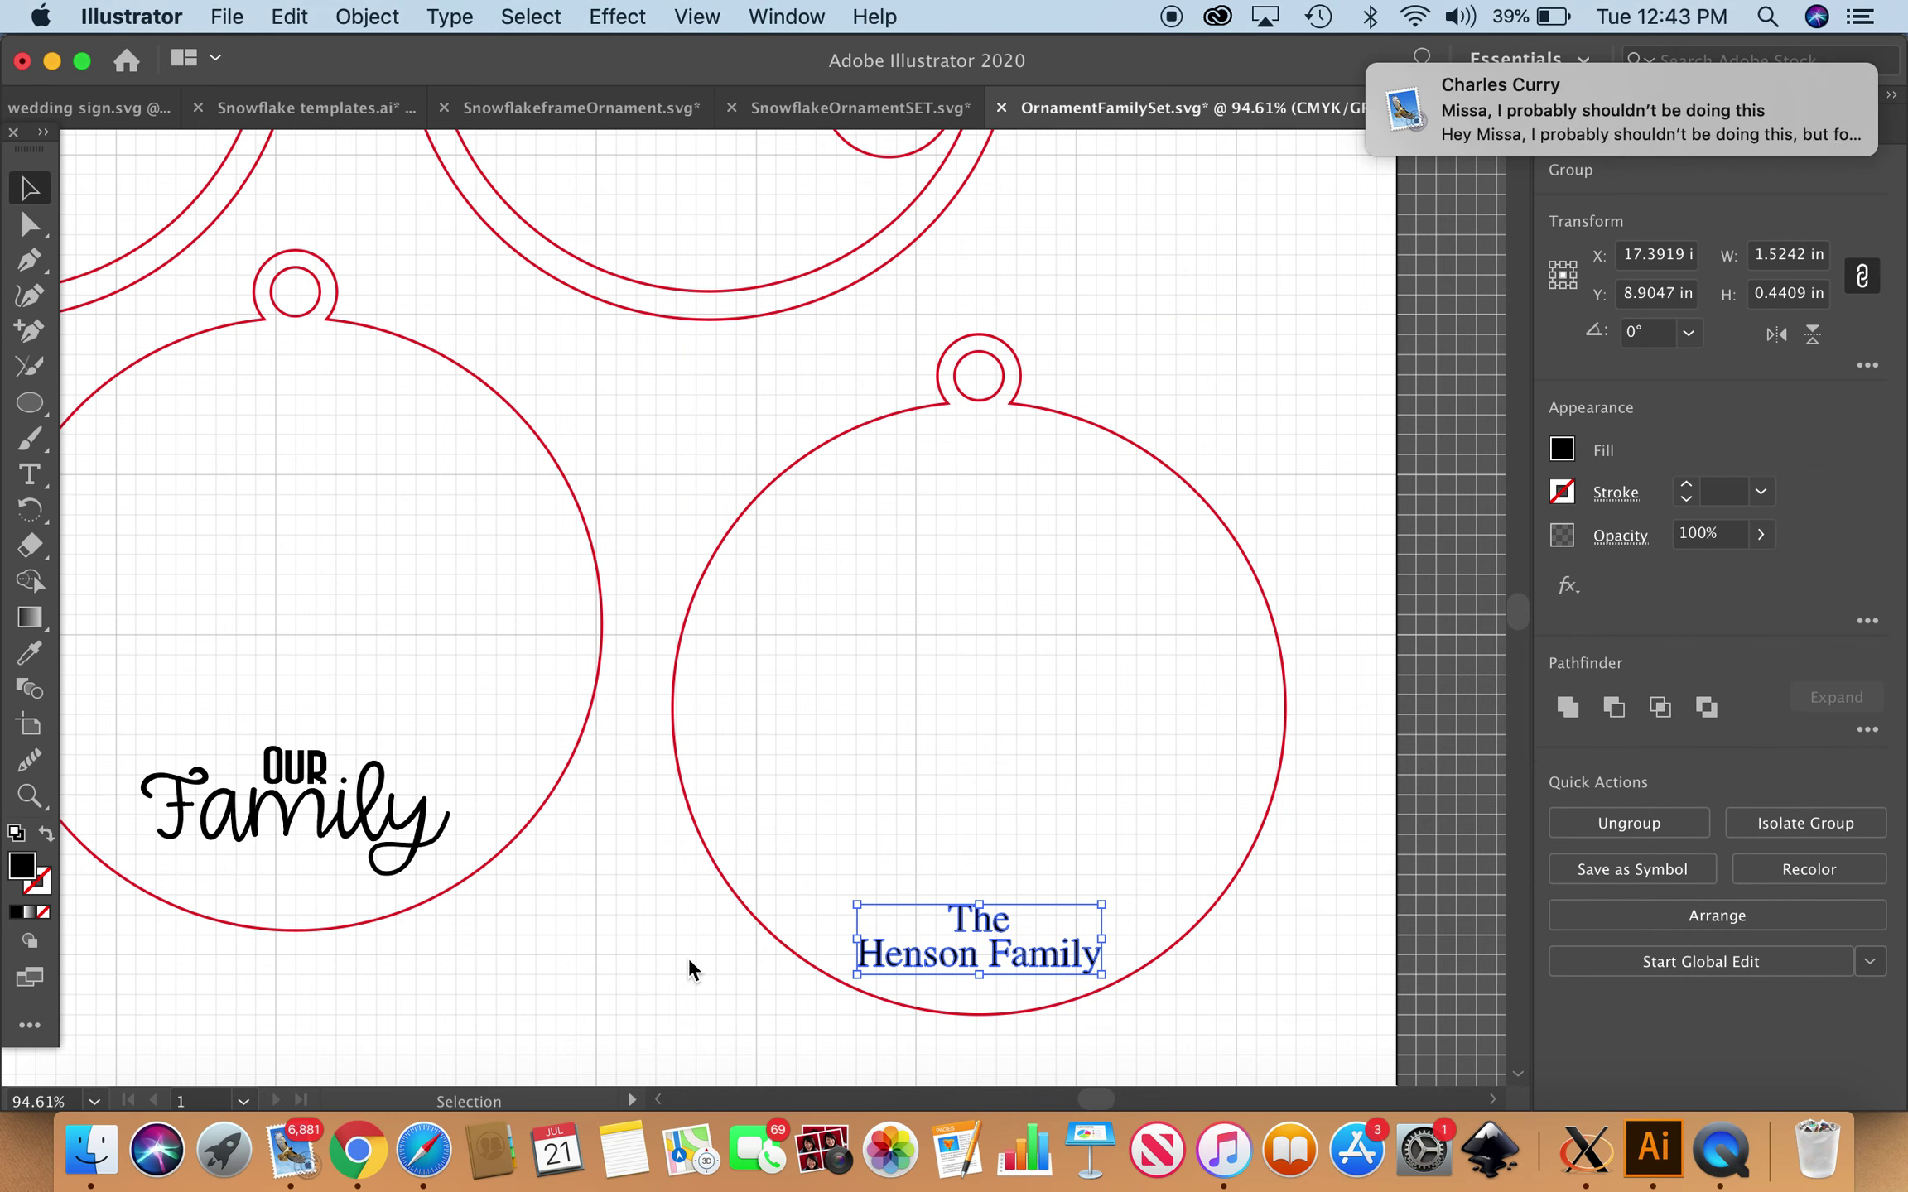
Dismiss the message notification and group the name text with the ornament outline.
left_click(1623, 110)
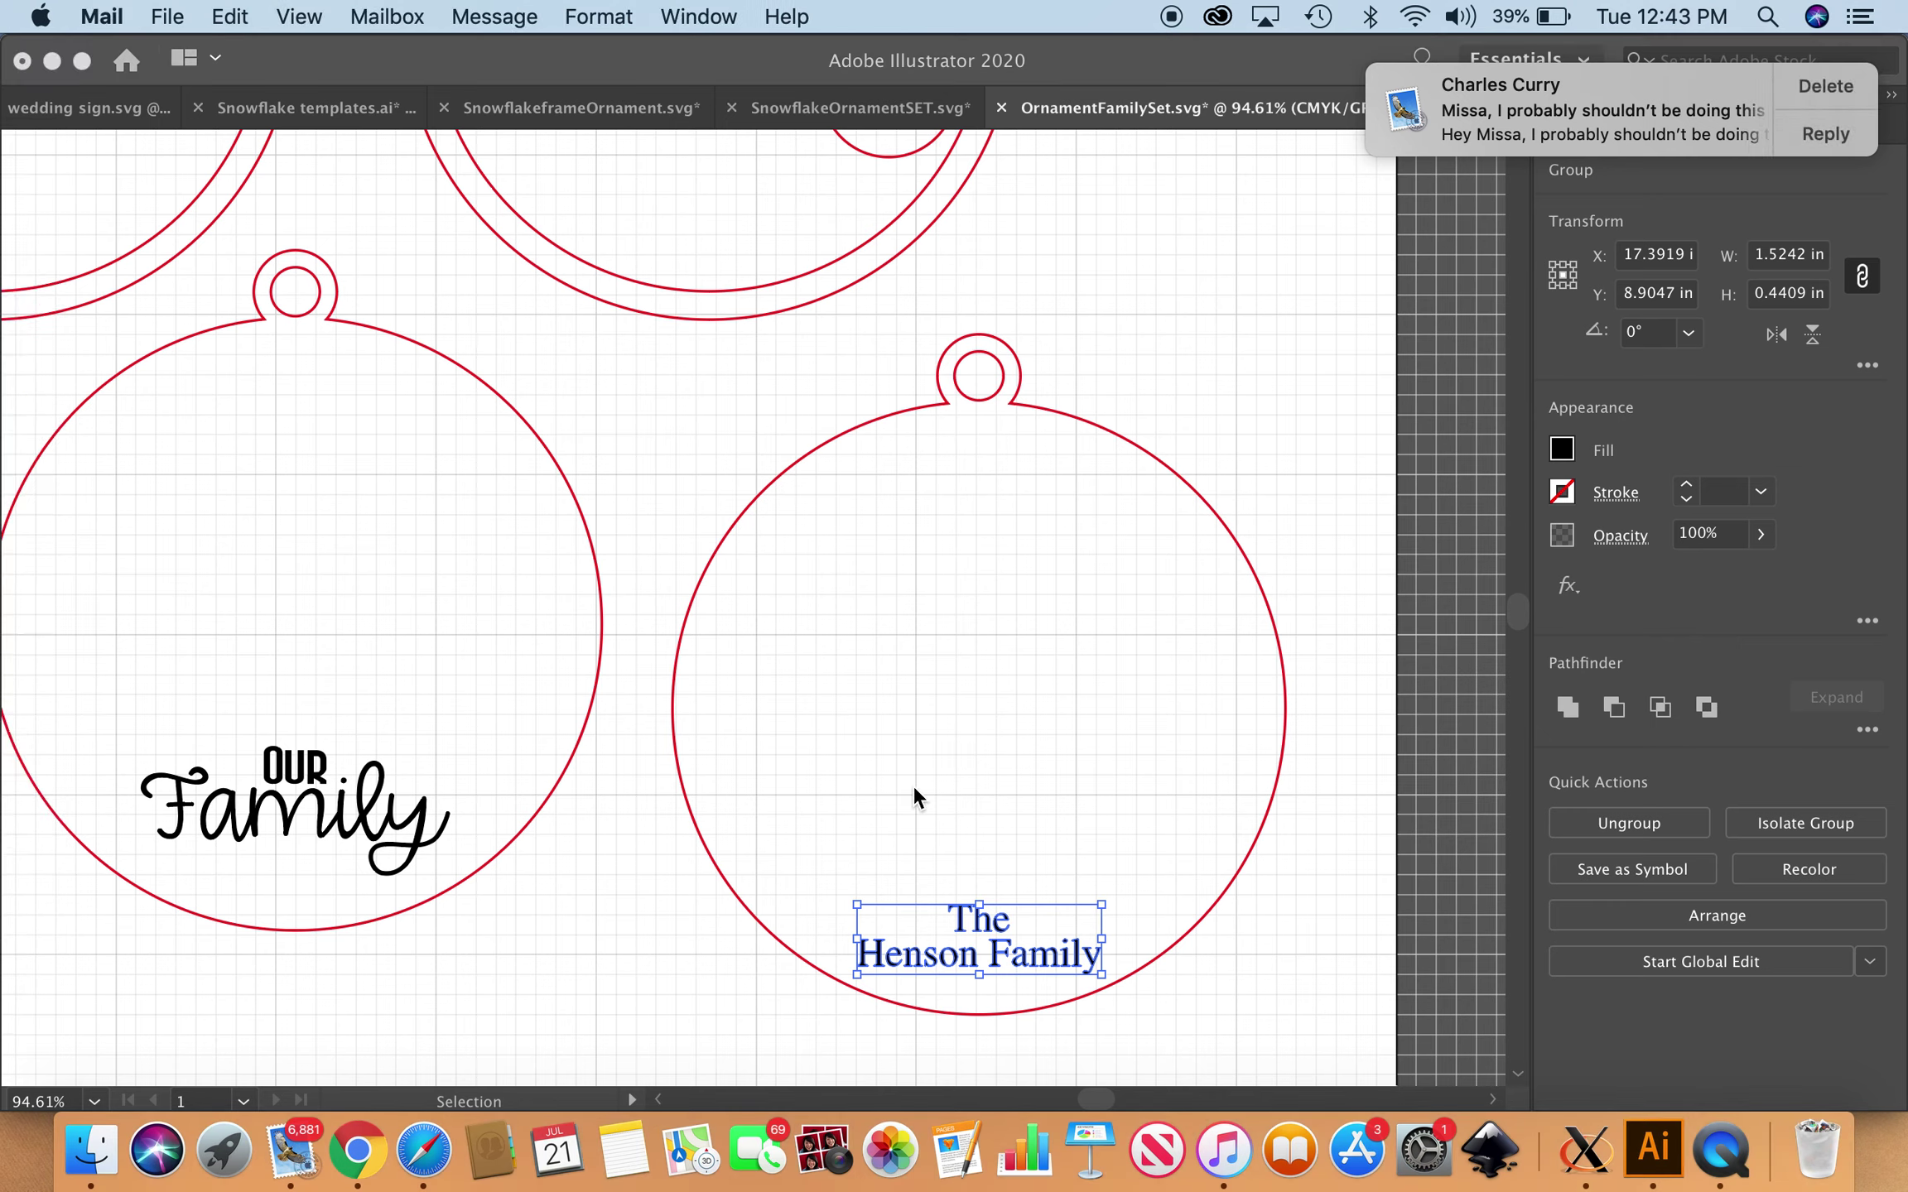
left_click(667, 911)
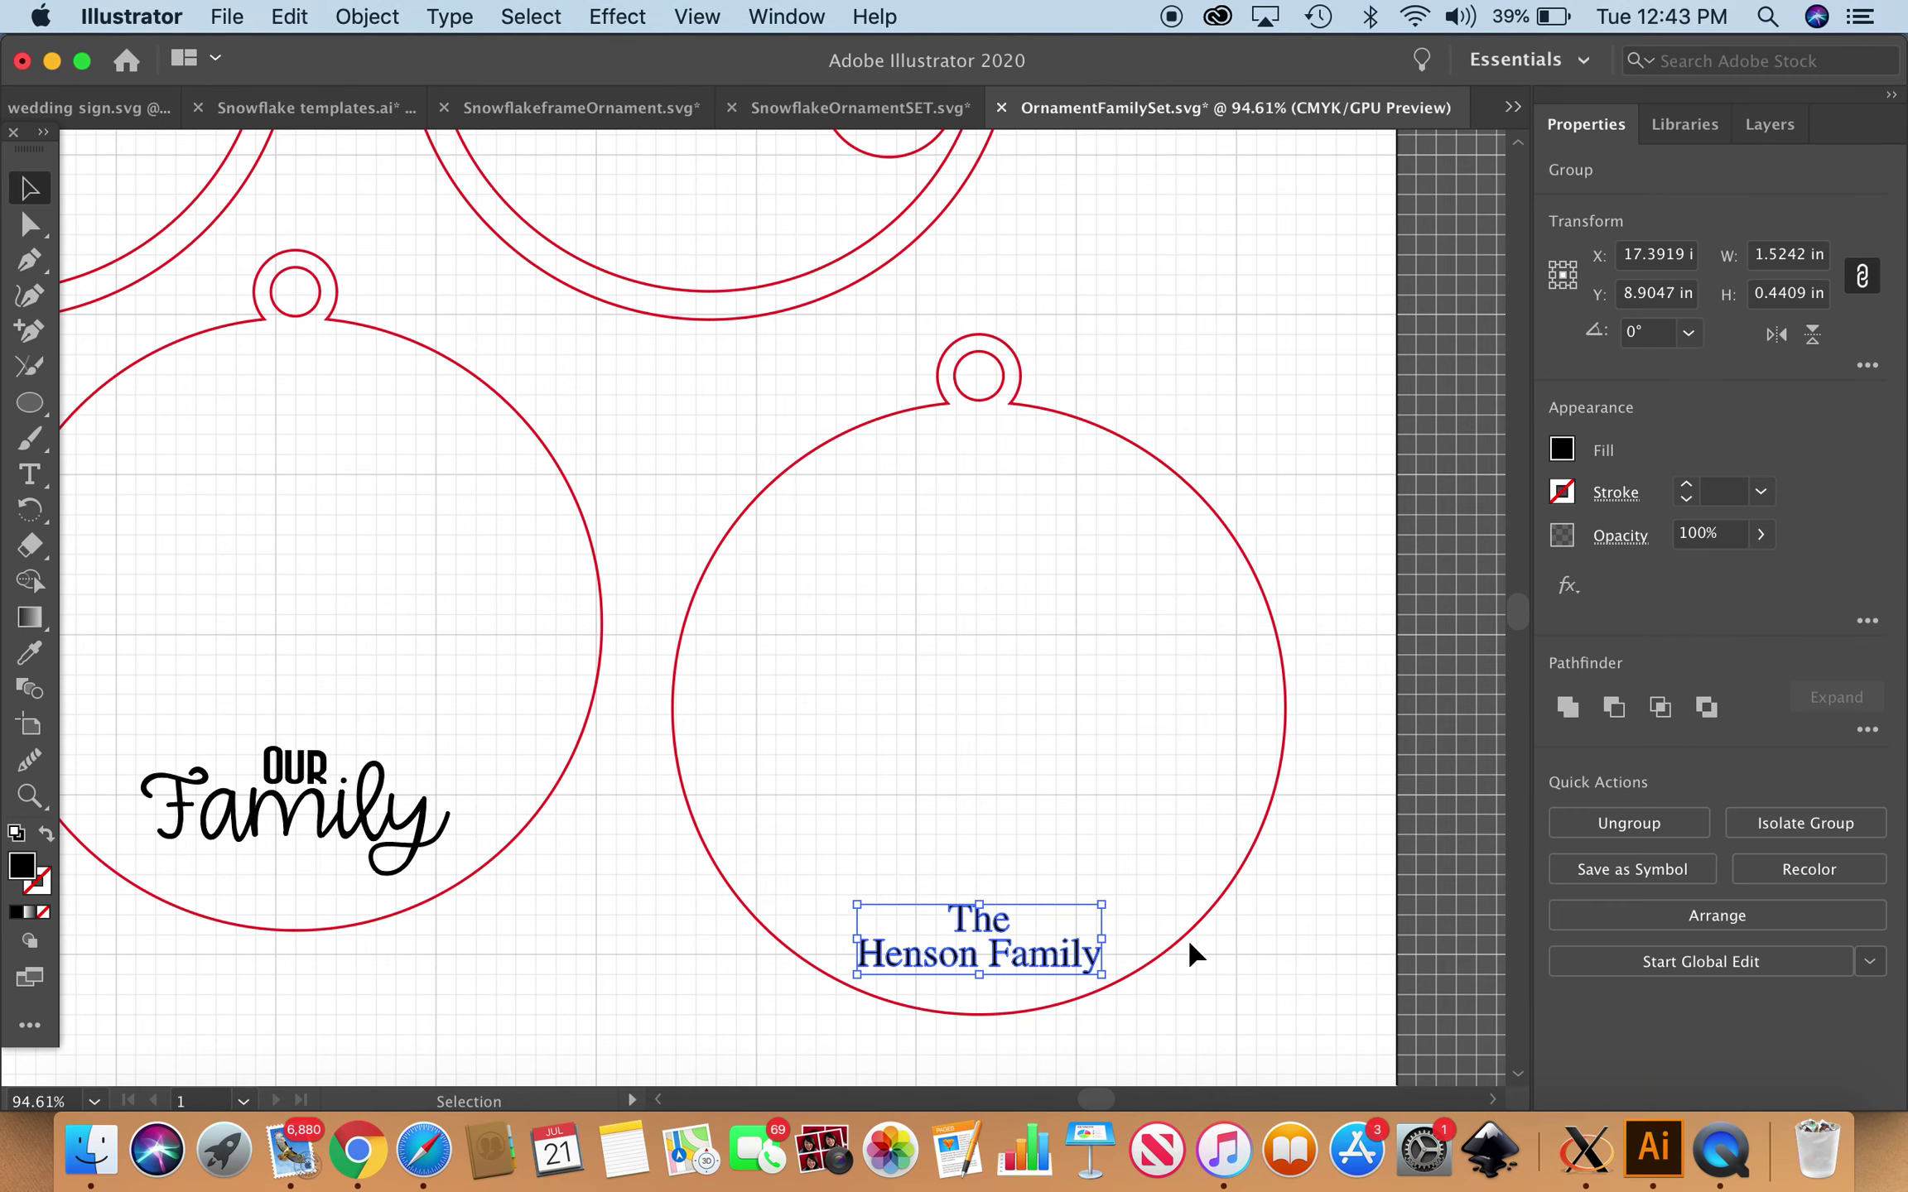
left_click(866, 858, "shift")
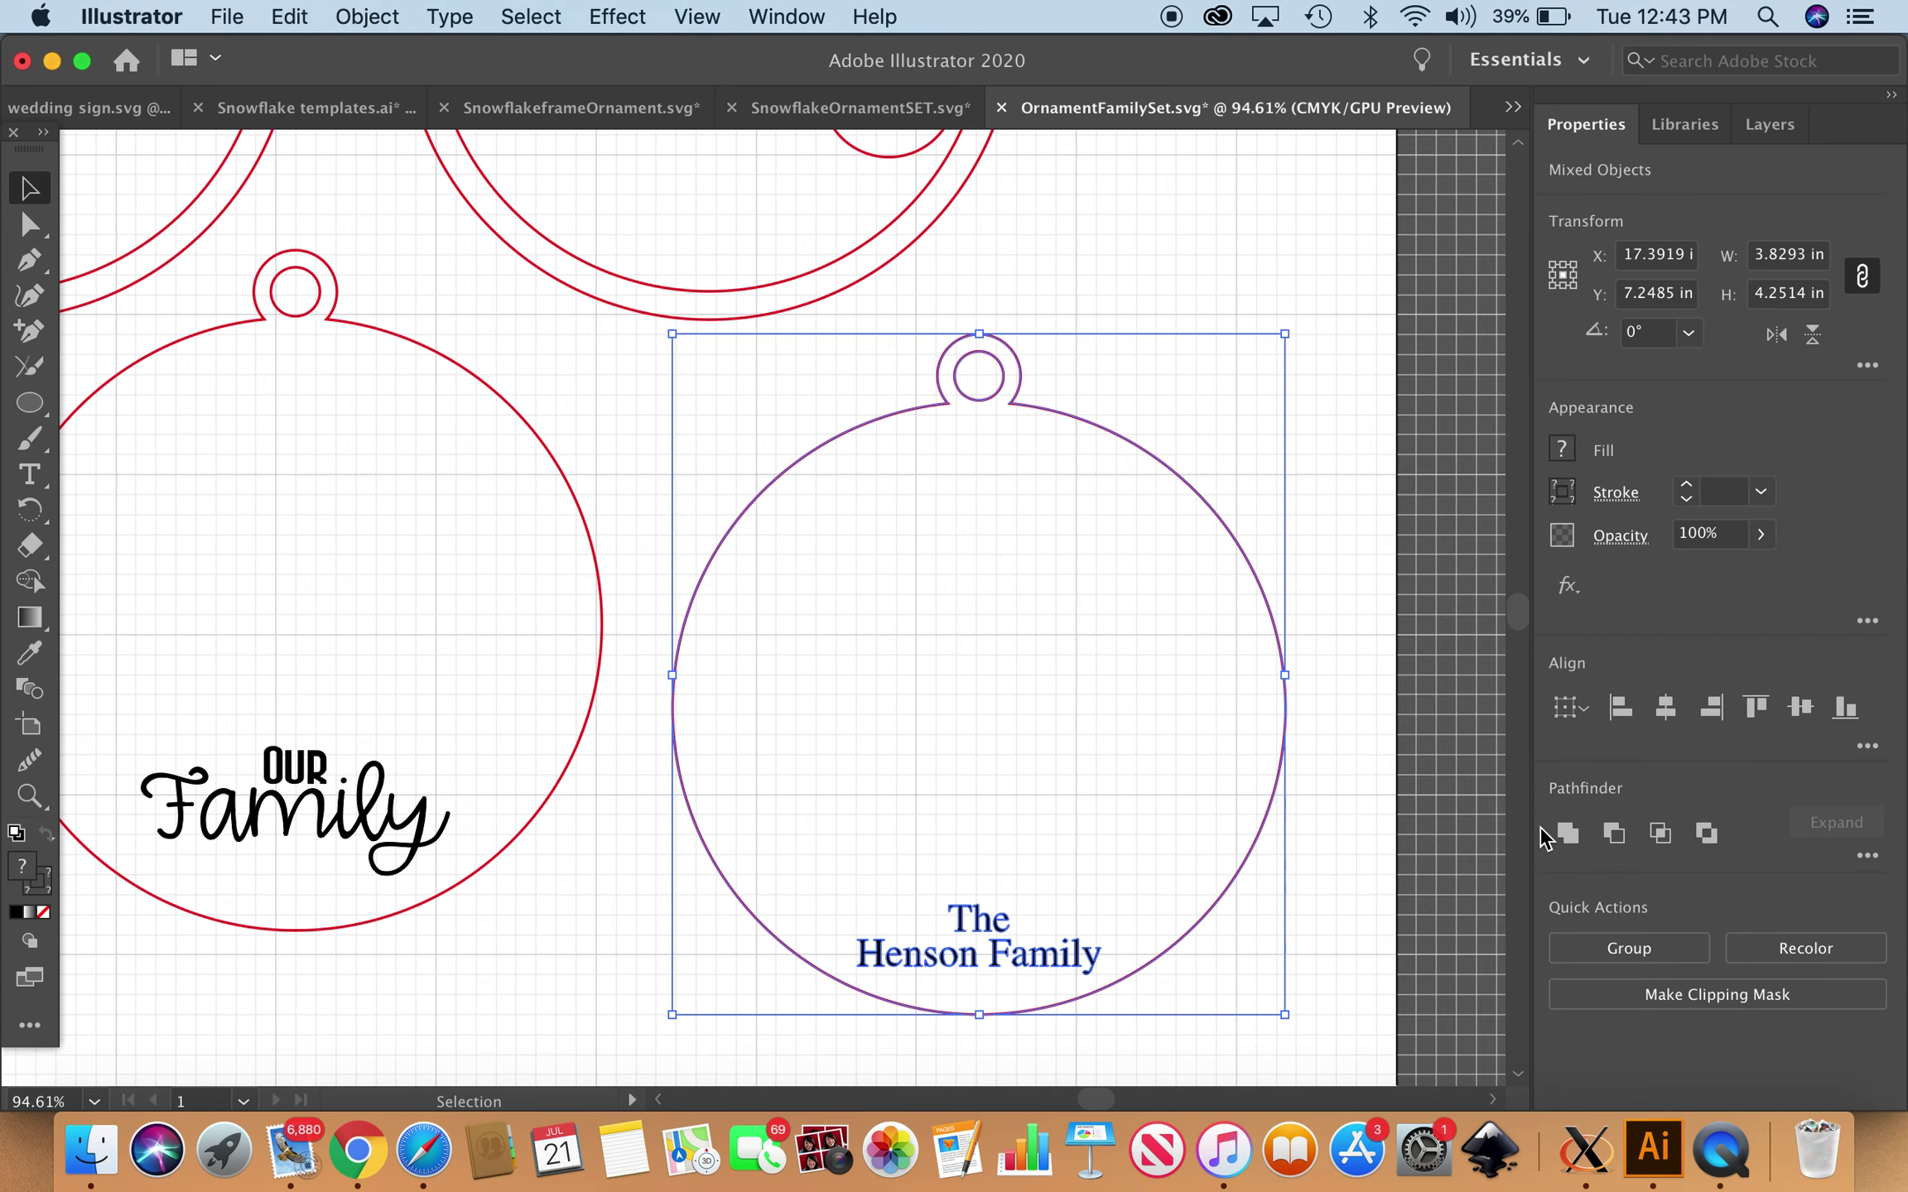
left_click(1629, 948)
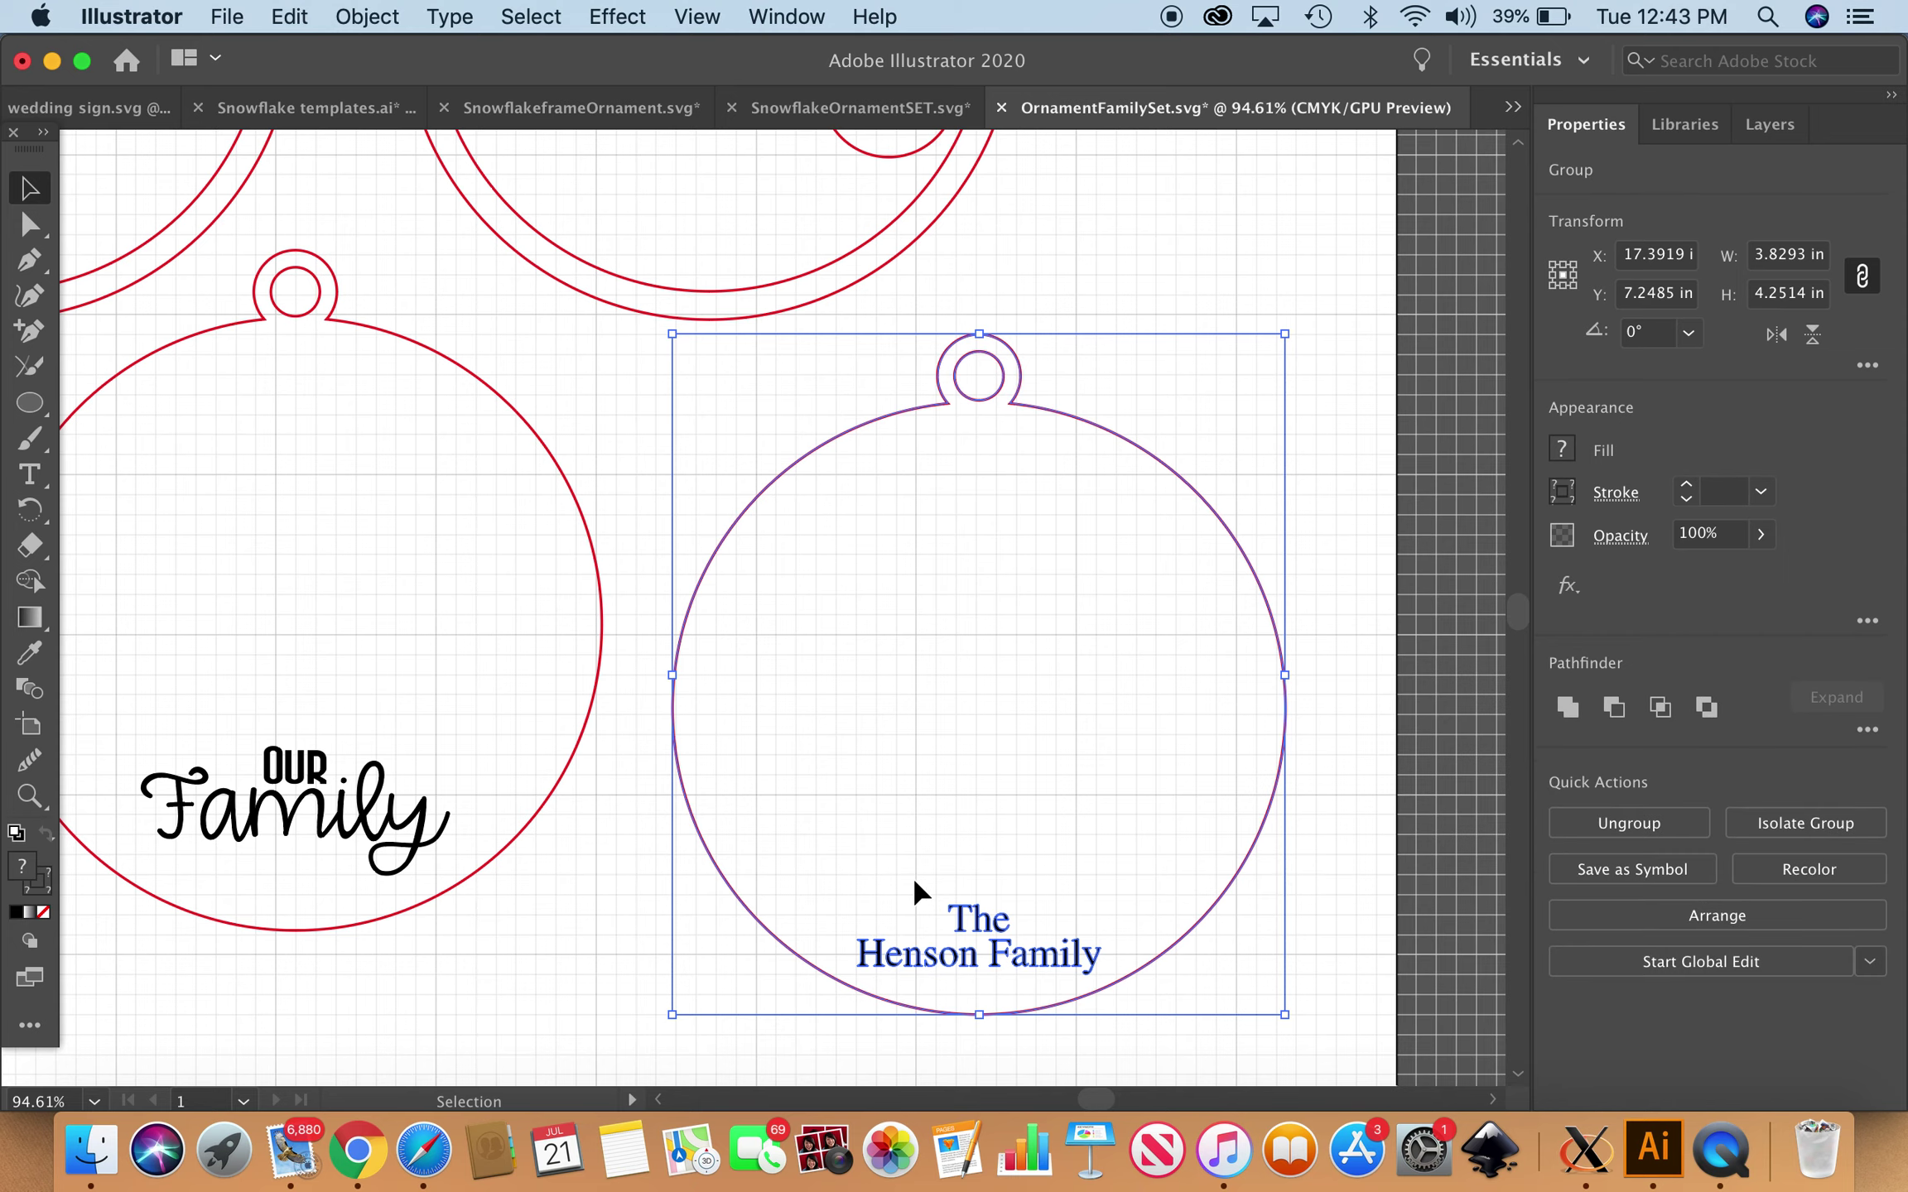
scroll(914, 883, "down", 5)
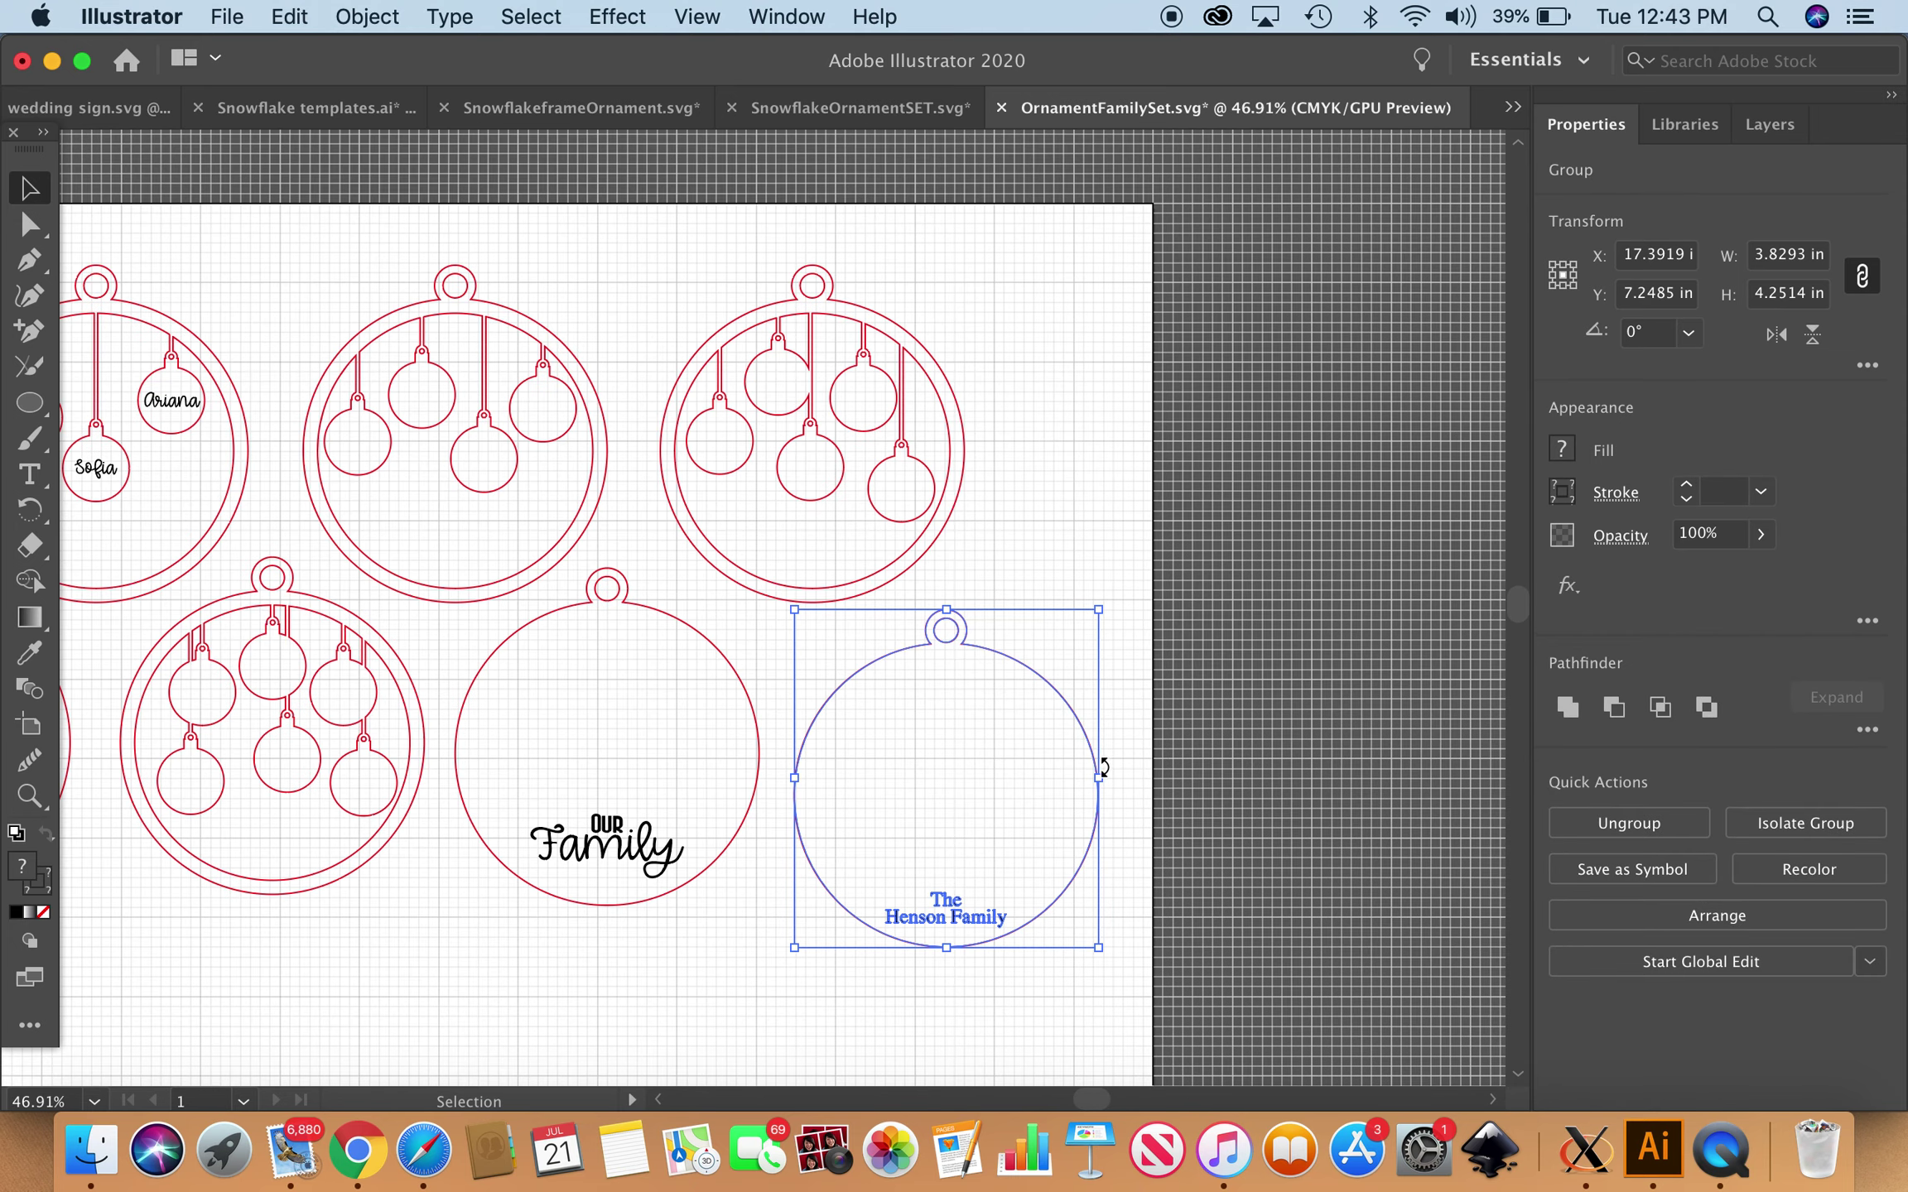
Test the Henson ornament over the lower-left bauble ornament, then return it right.
left_click_drag(1095, 762, 413, 703)
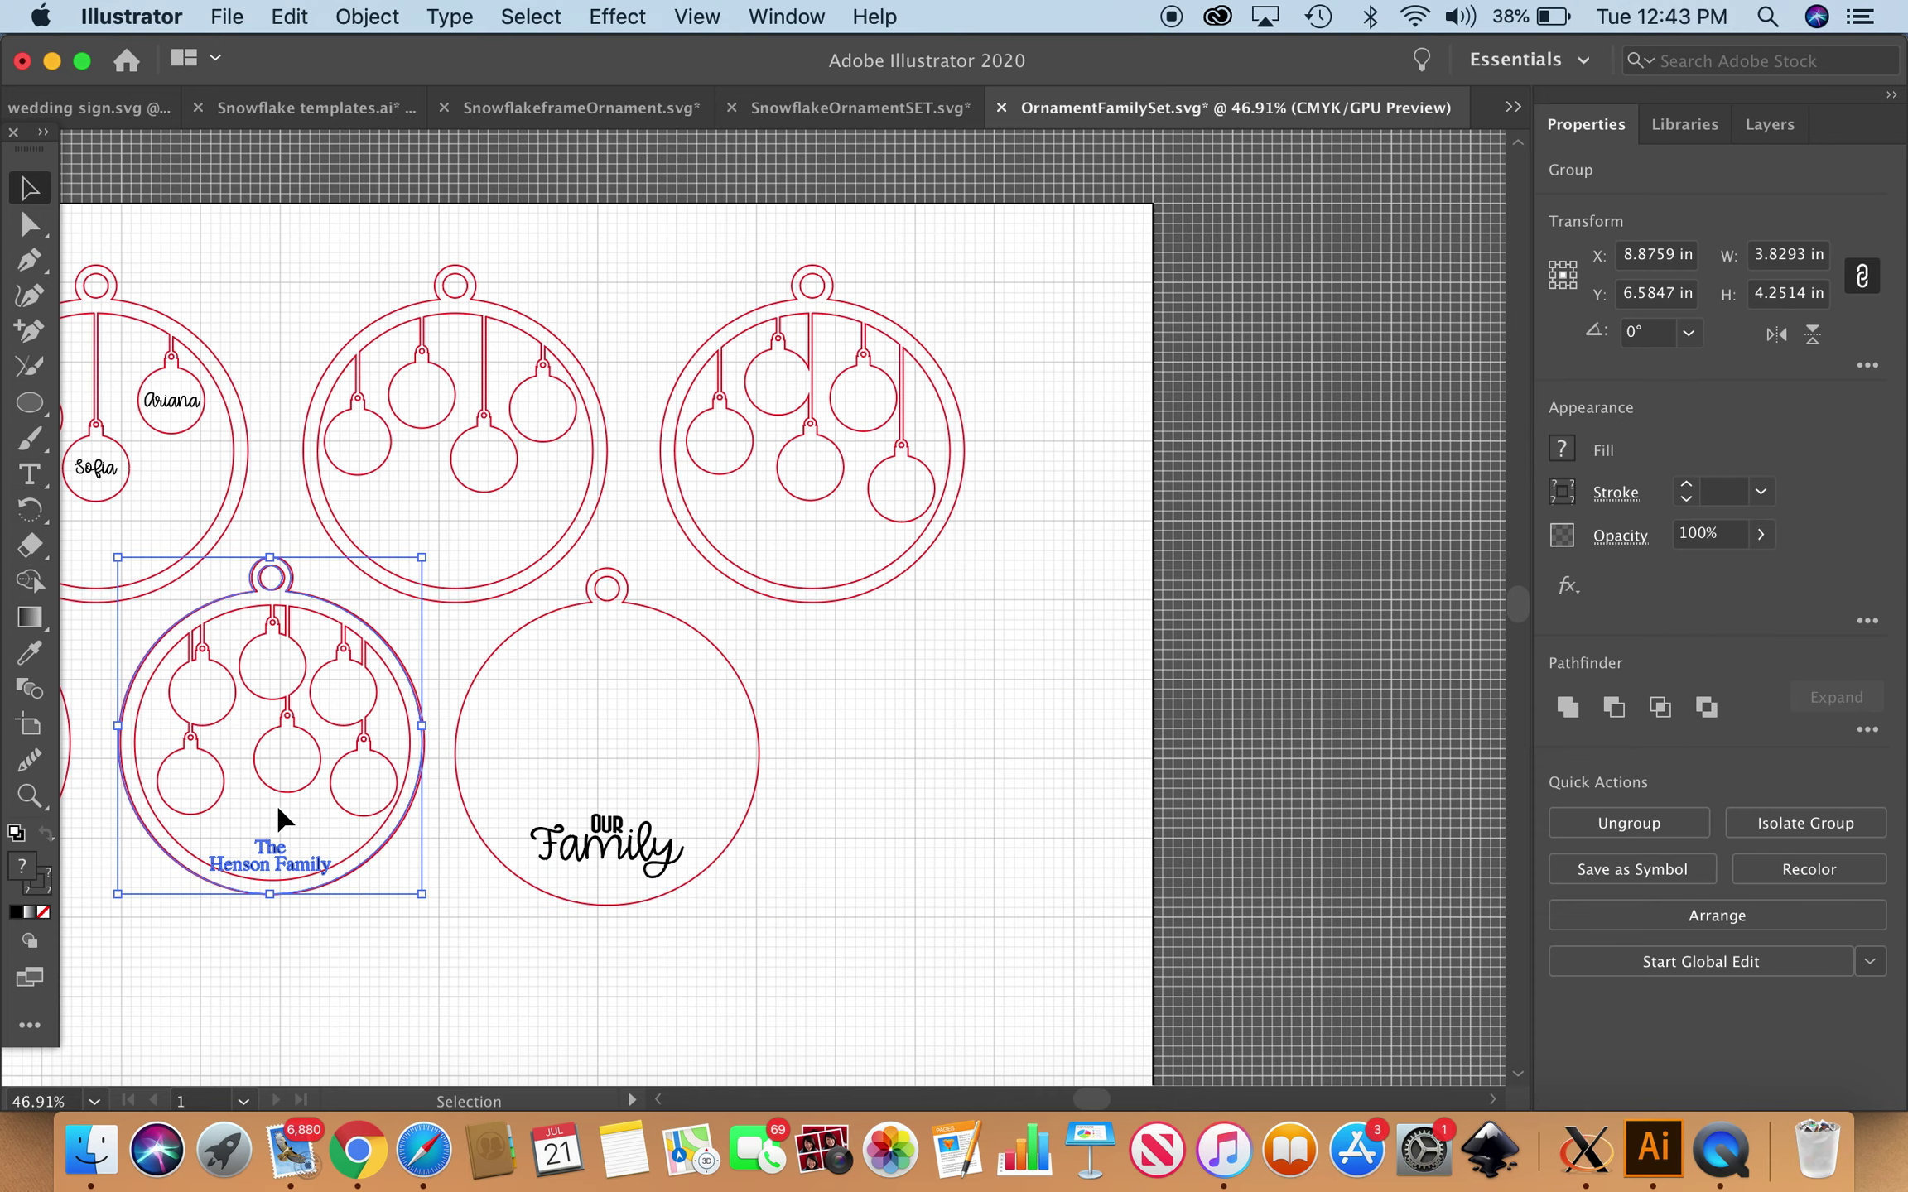
scroll(280, 811, "up", 5)
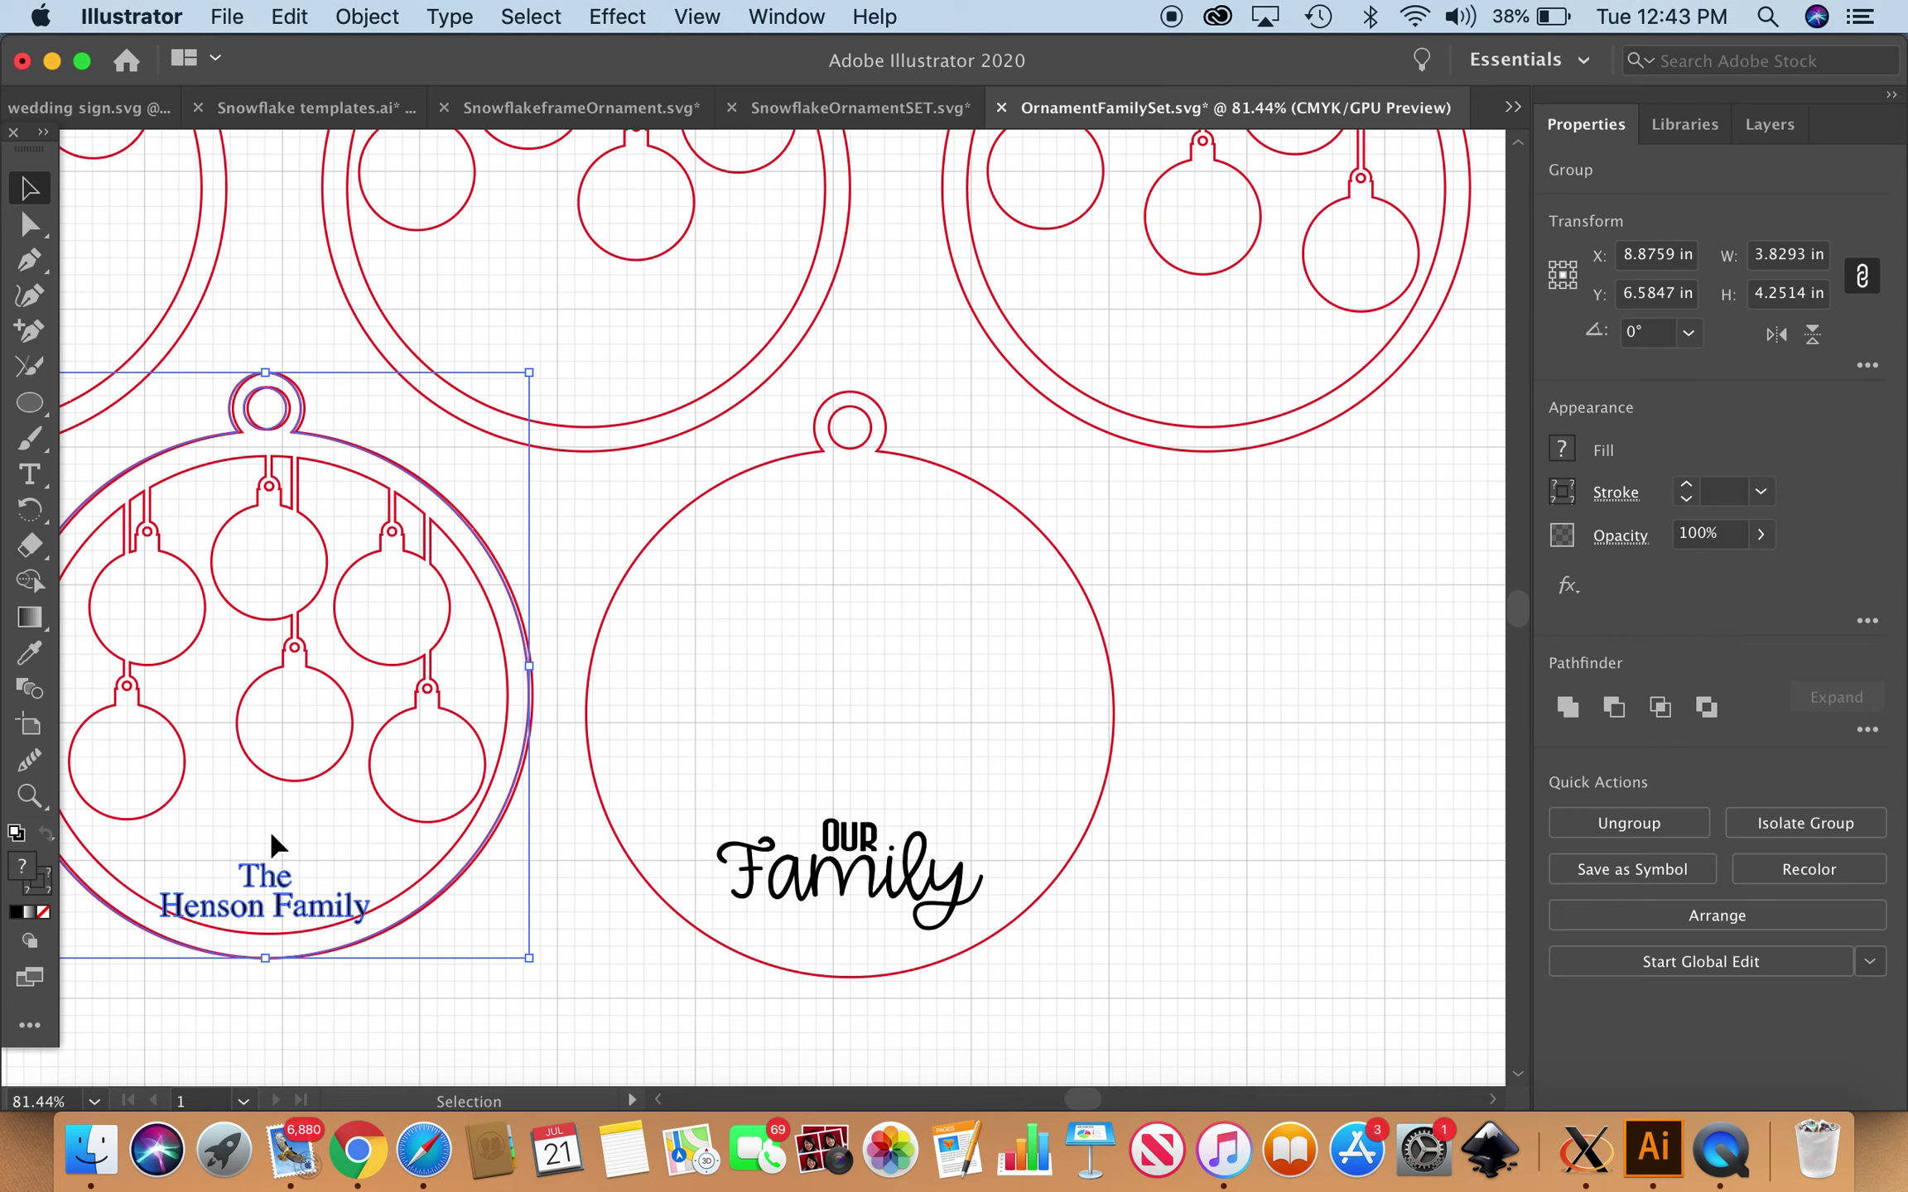
left_click_drag(259, 911, 1286, 980)
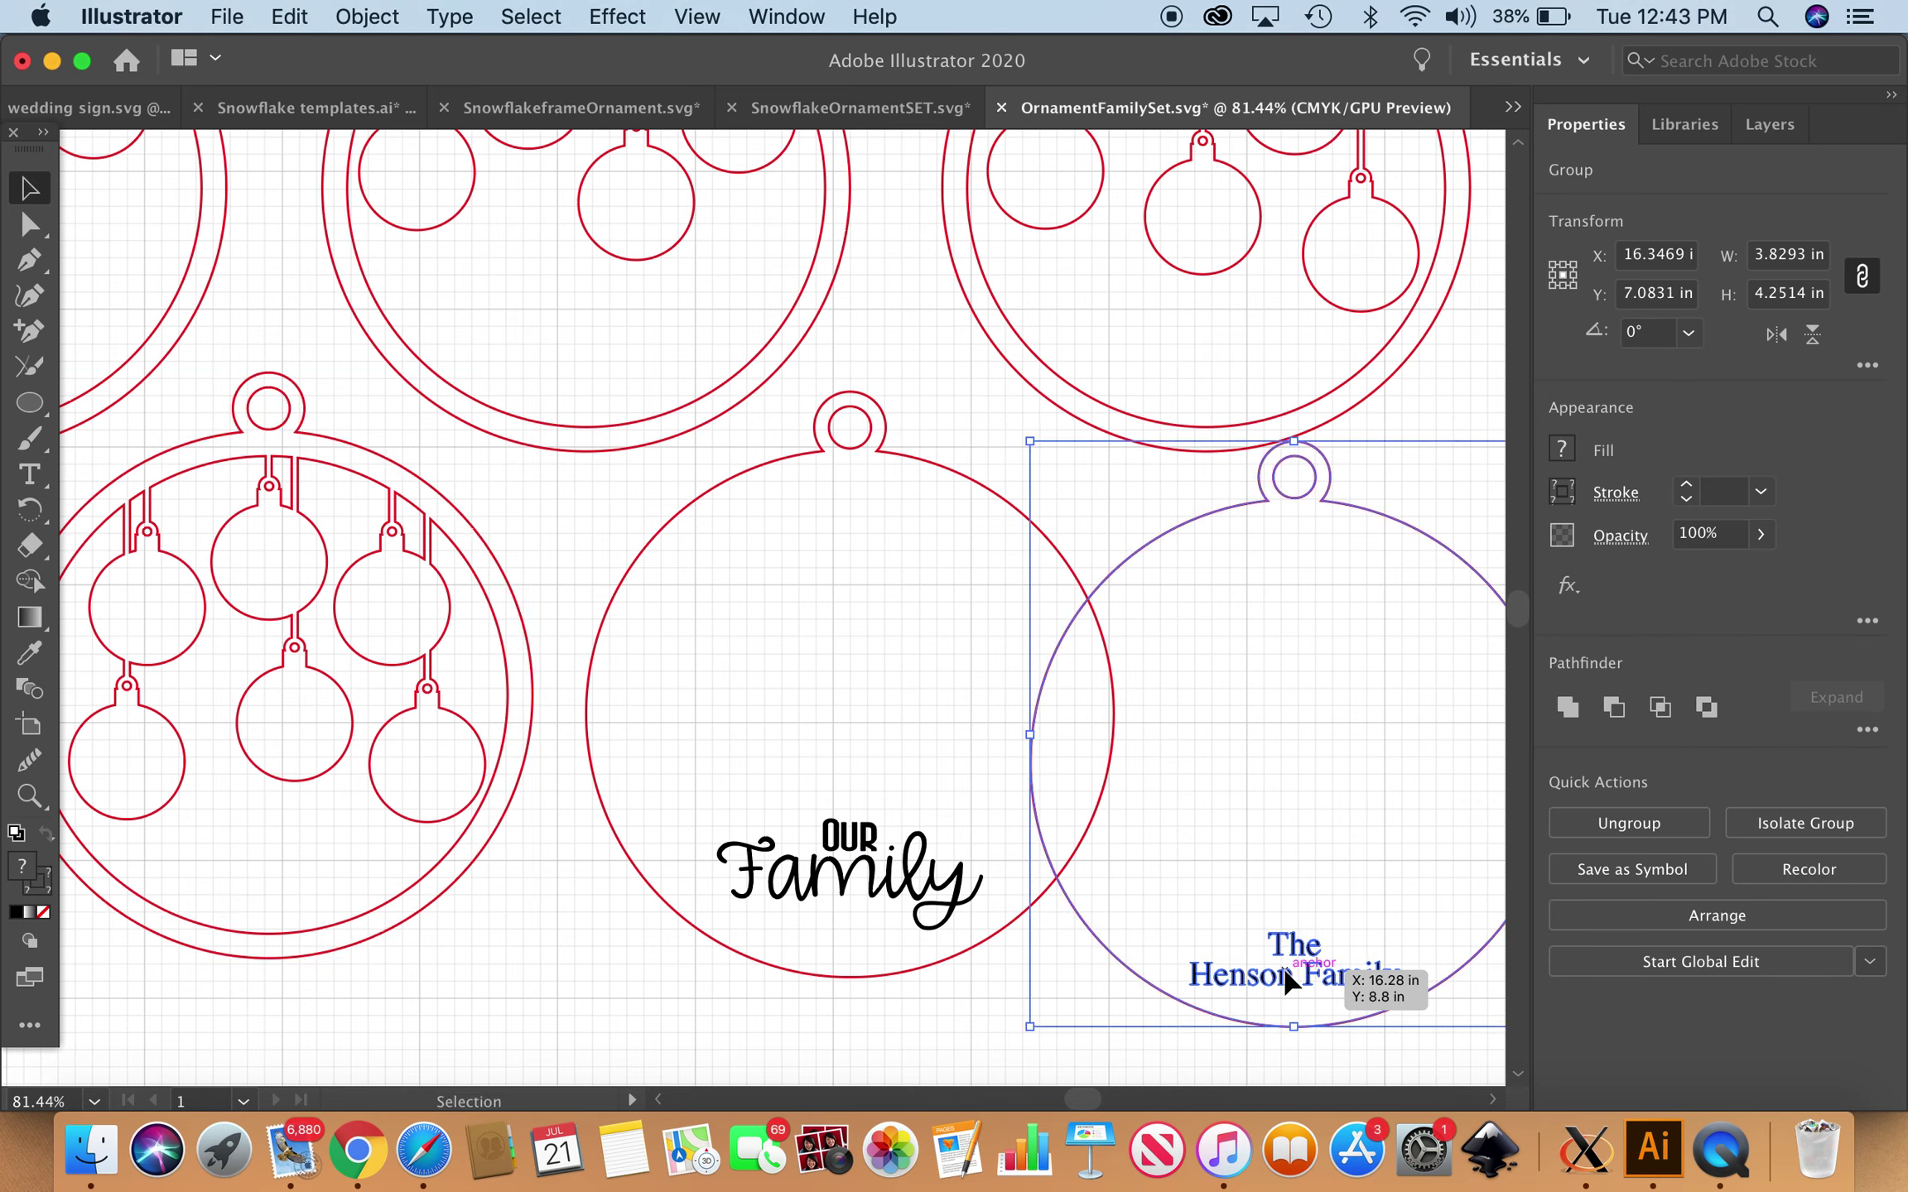
Ungroup the Henson ornament and raise 'The Henson Family' text slightly.
left_click(1706, 828)
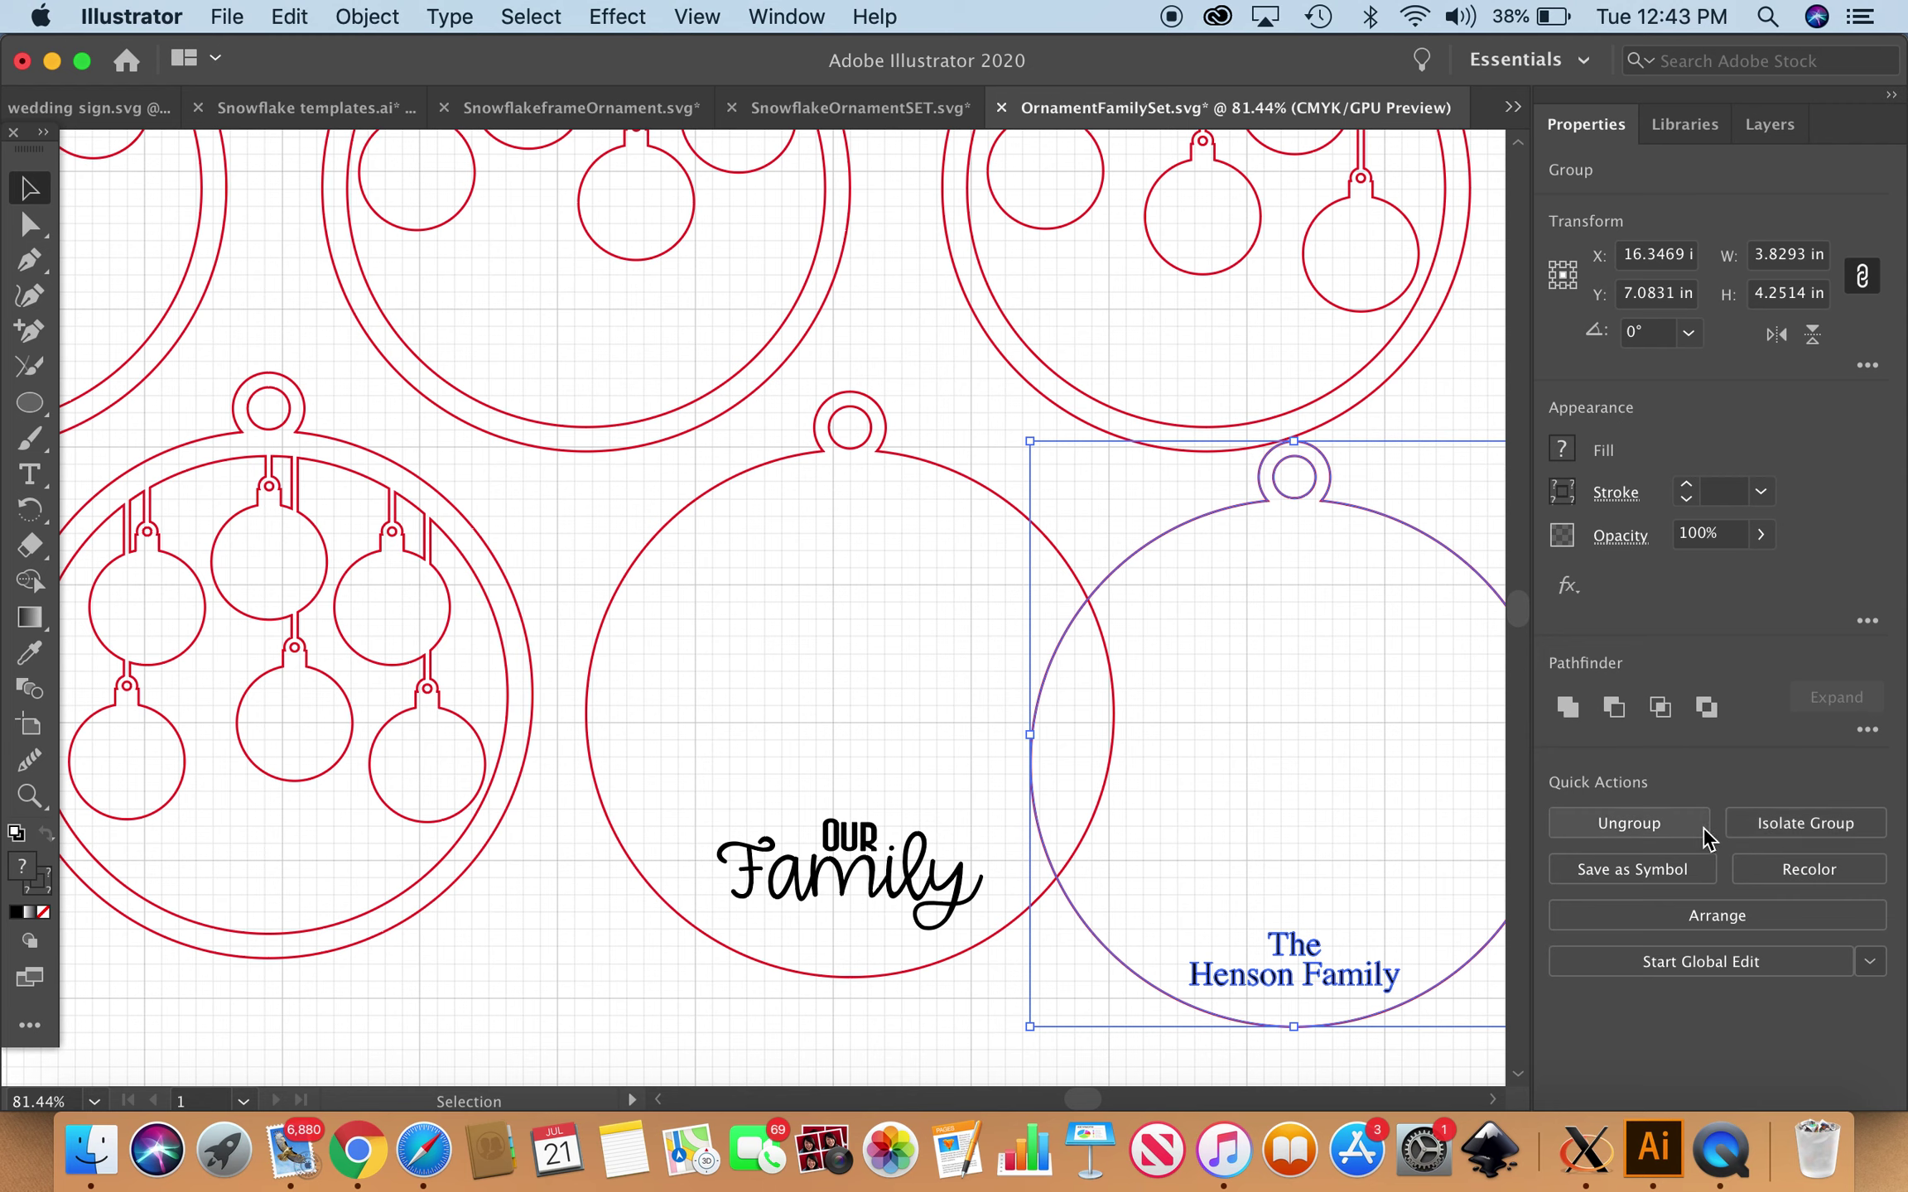
left_click(1201, 1060)
left_click_drag(1290, 996, 1289, 988)
key("Up")
key("Up")
key("Up")
key("Up")
key("Up")
key("Up")
key("Up")
key("Up")
key("Up")
key("Up")
key("Up")
key("Up")
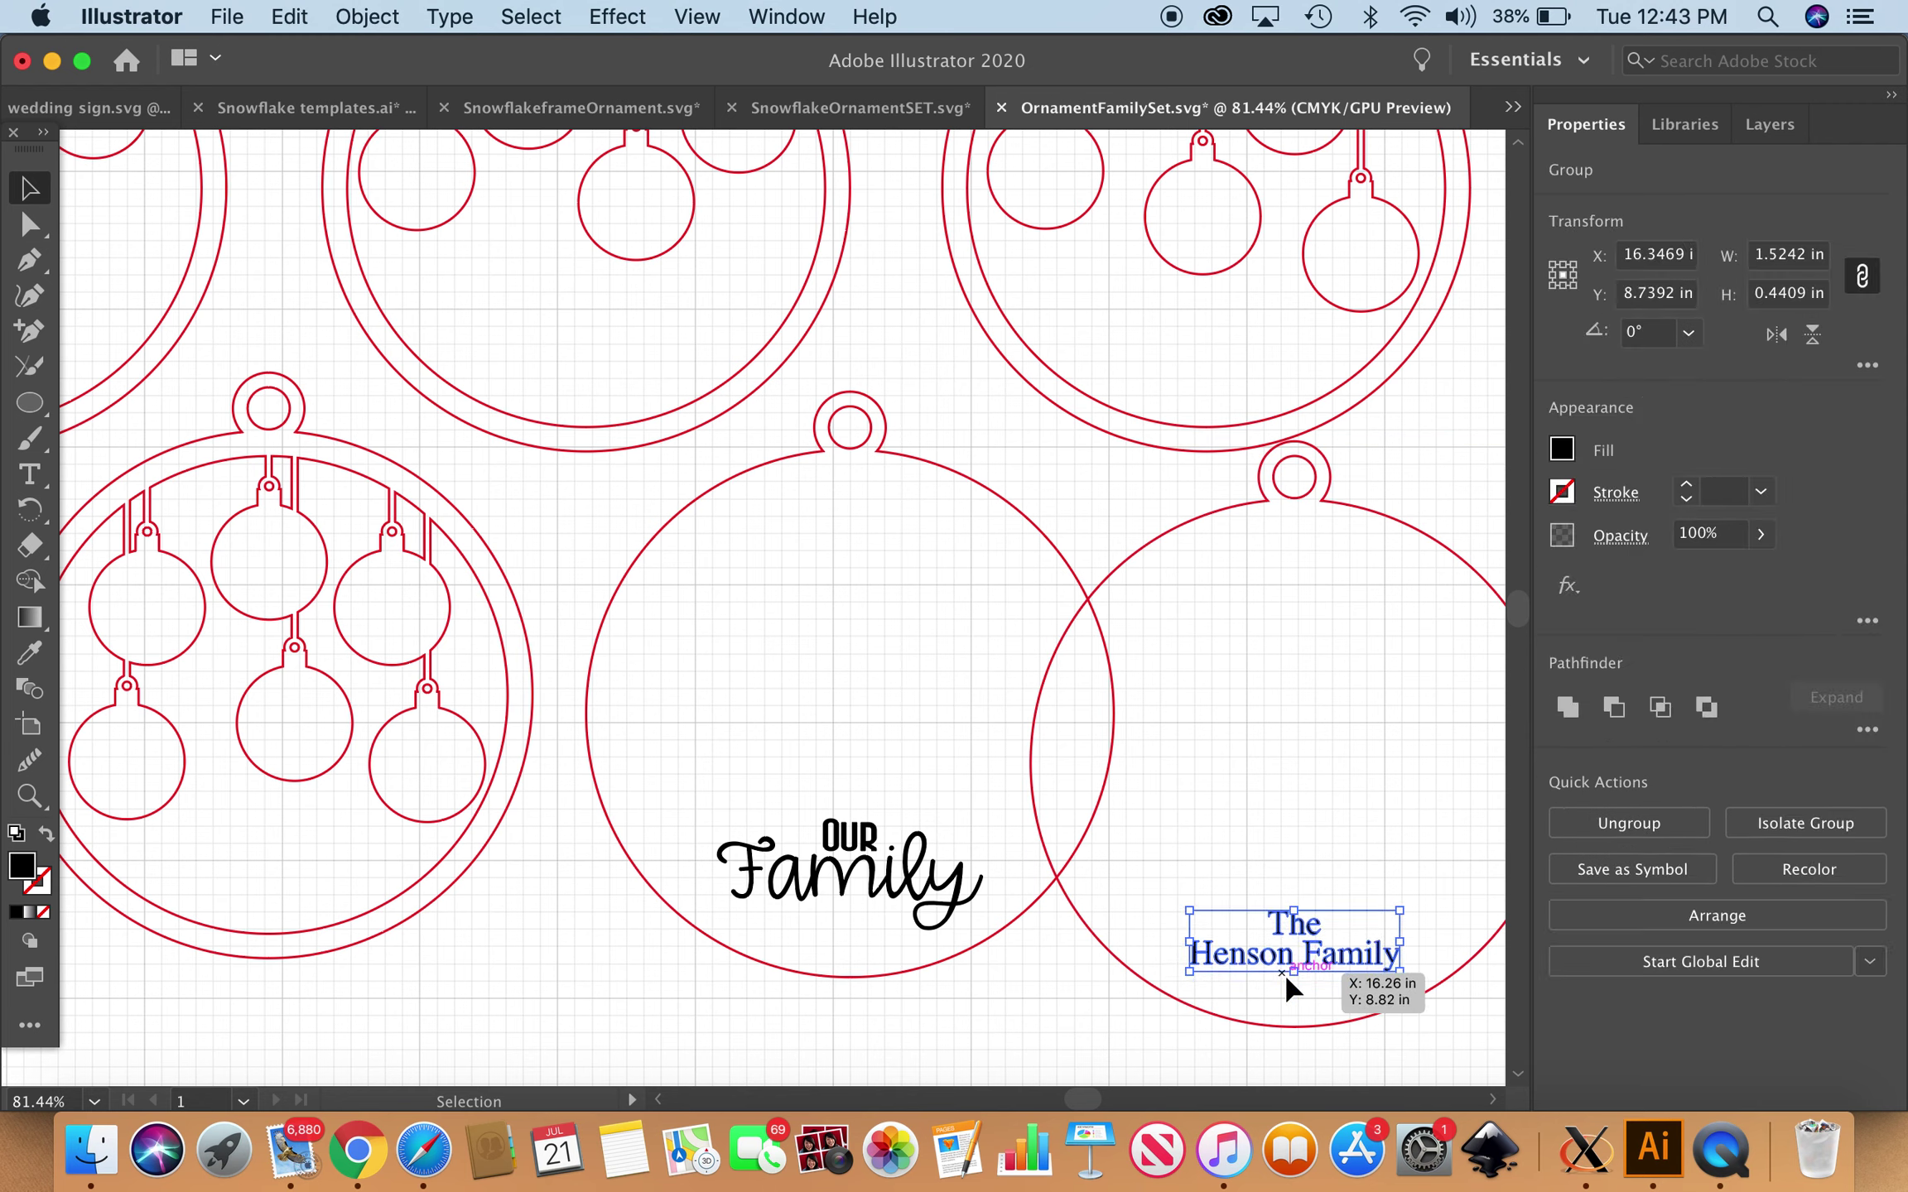
key("Up")
key("Up")
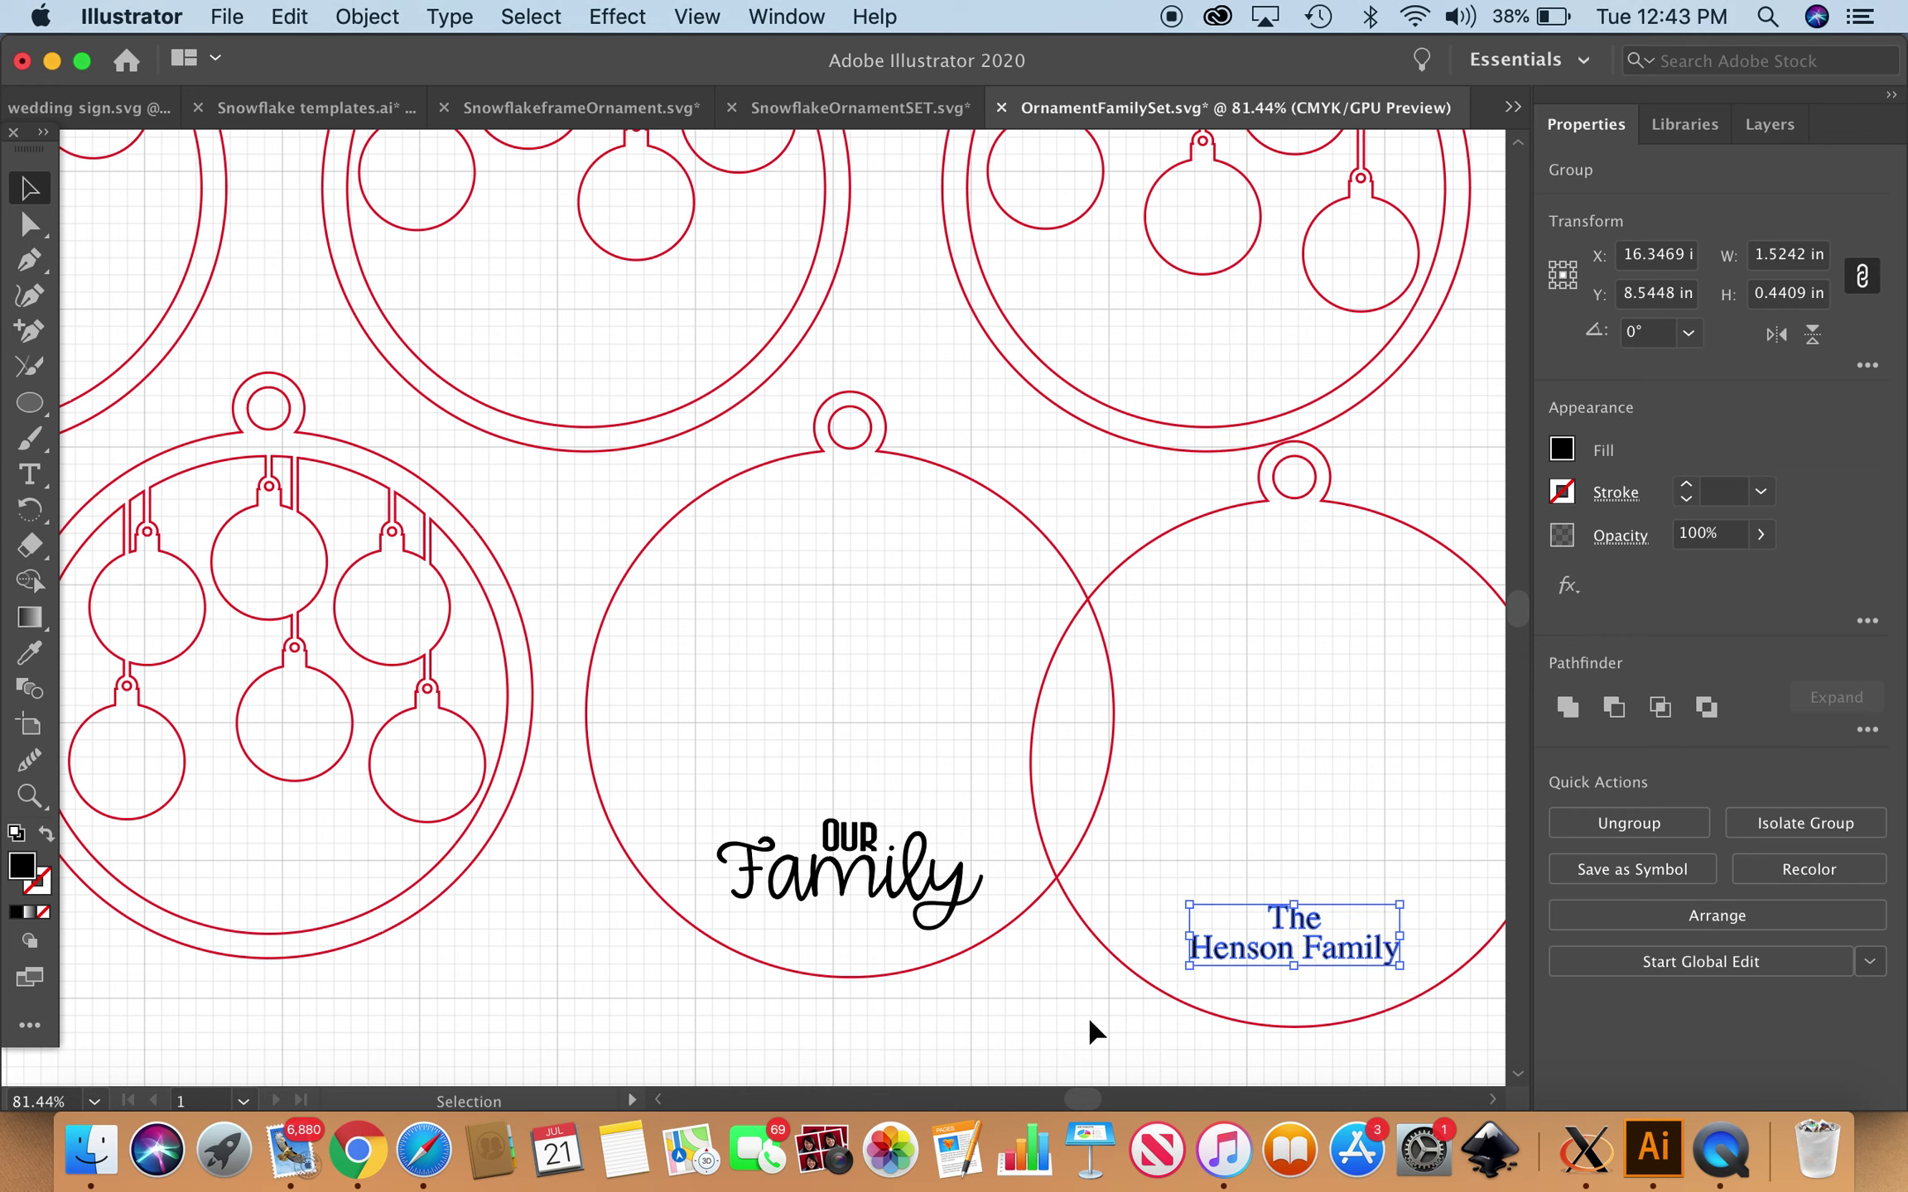
Regroup the text with the outline and lay it over the left bauble ornament.
left_click_drag(1060, 1029, 1328, 887)
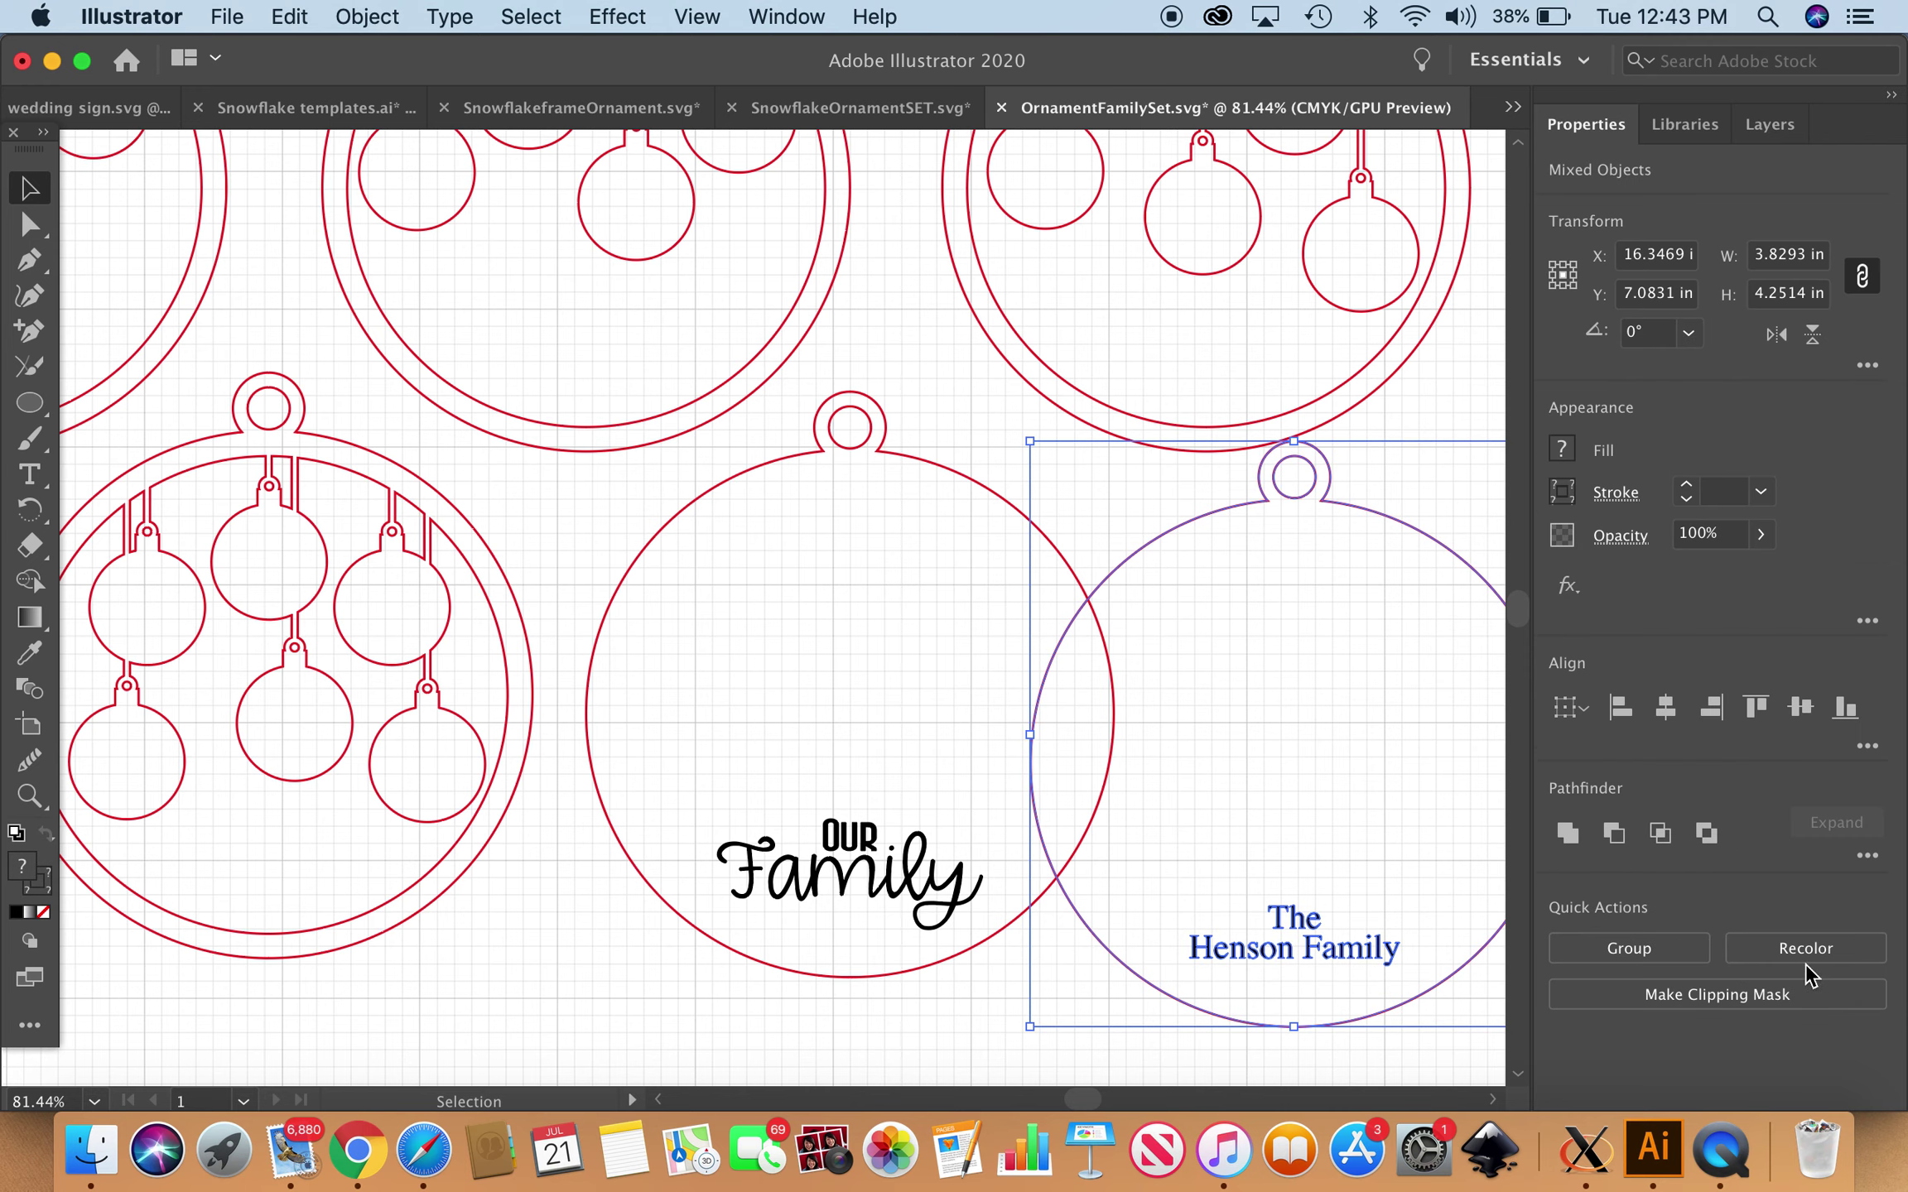
left_click(1673, 966)
left_click_drag(1359, 966, 335, 898)
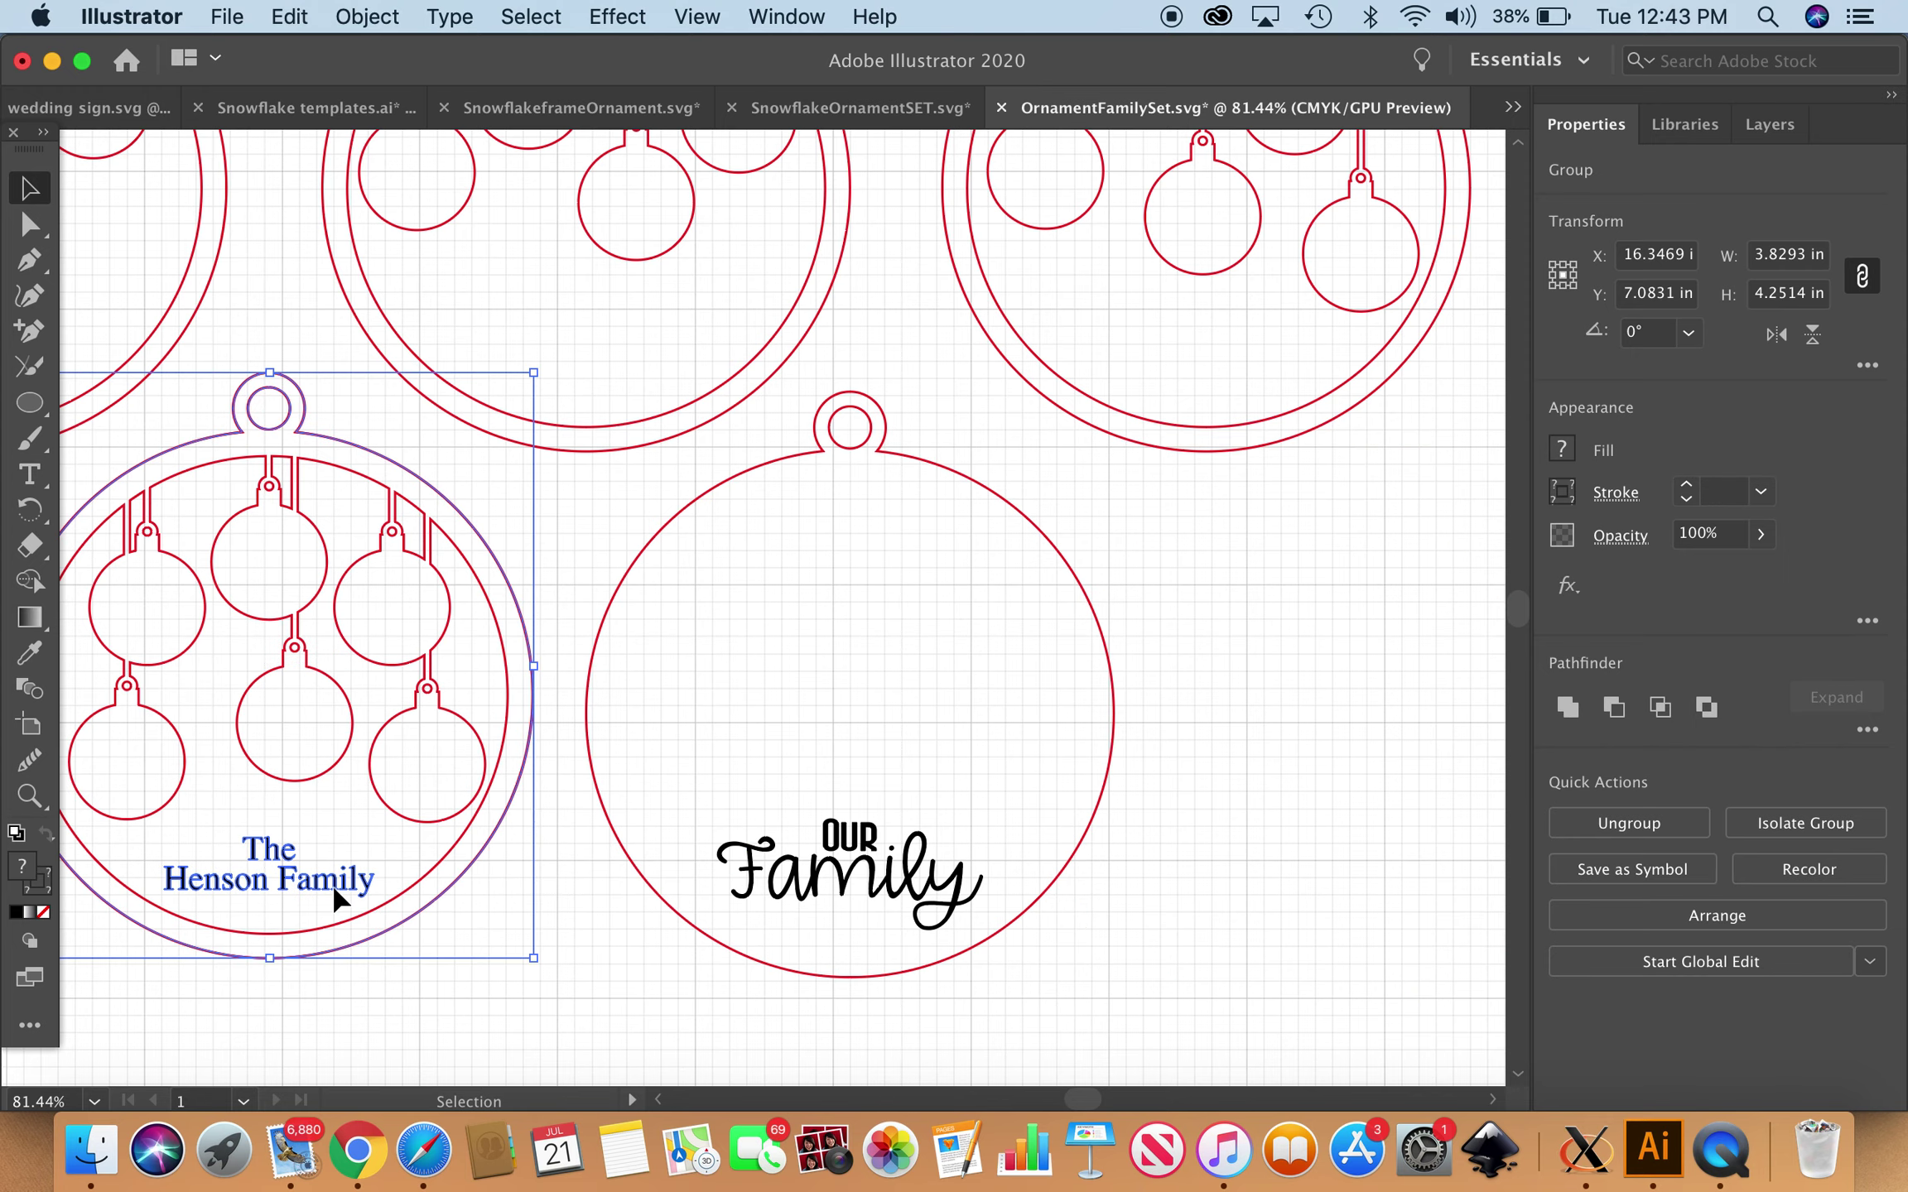
left_click(569, 990)
Lay the Henson group over the left cut-out ornament to test the fit.
scroll(570, 992, "left", 5)
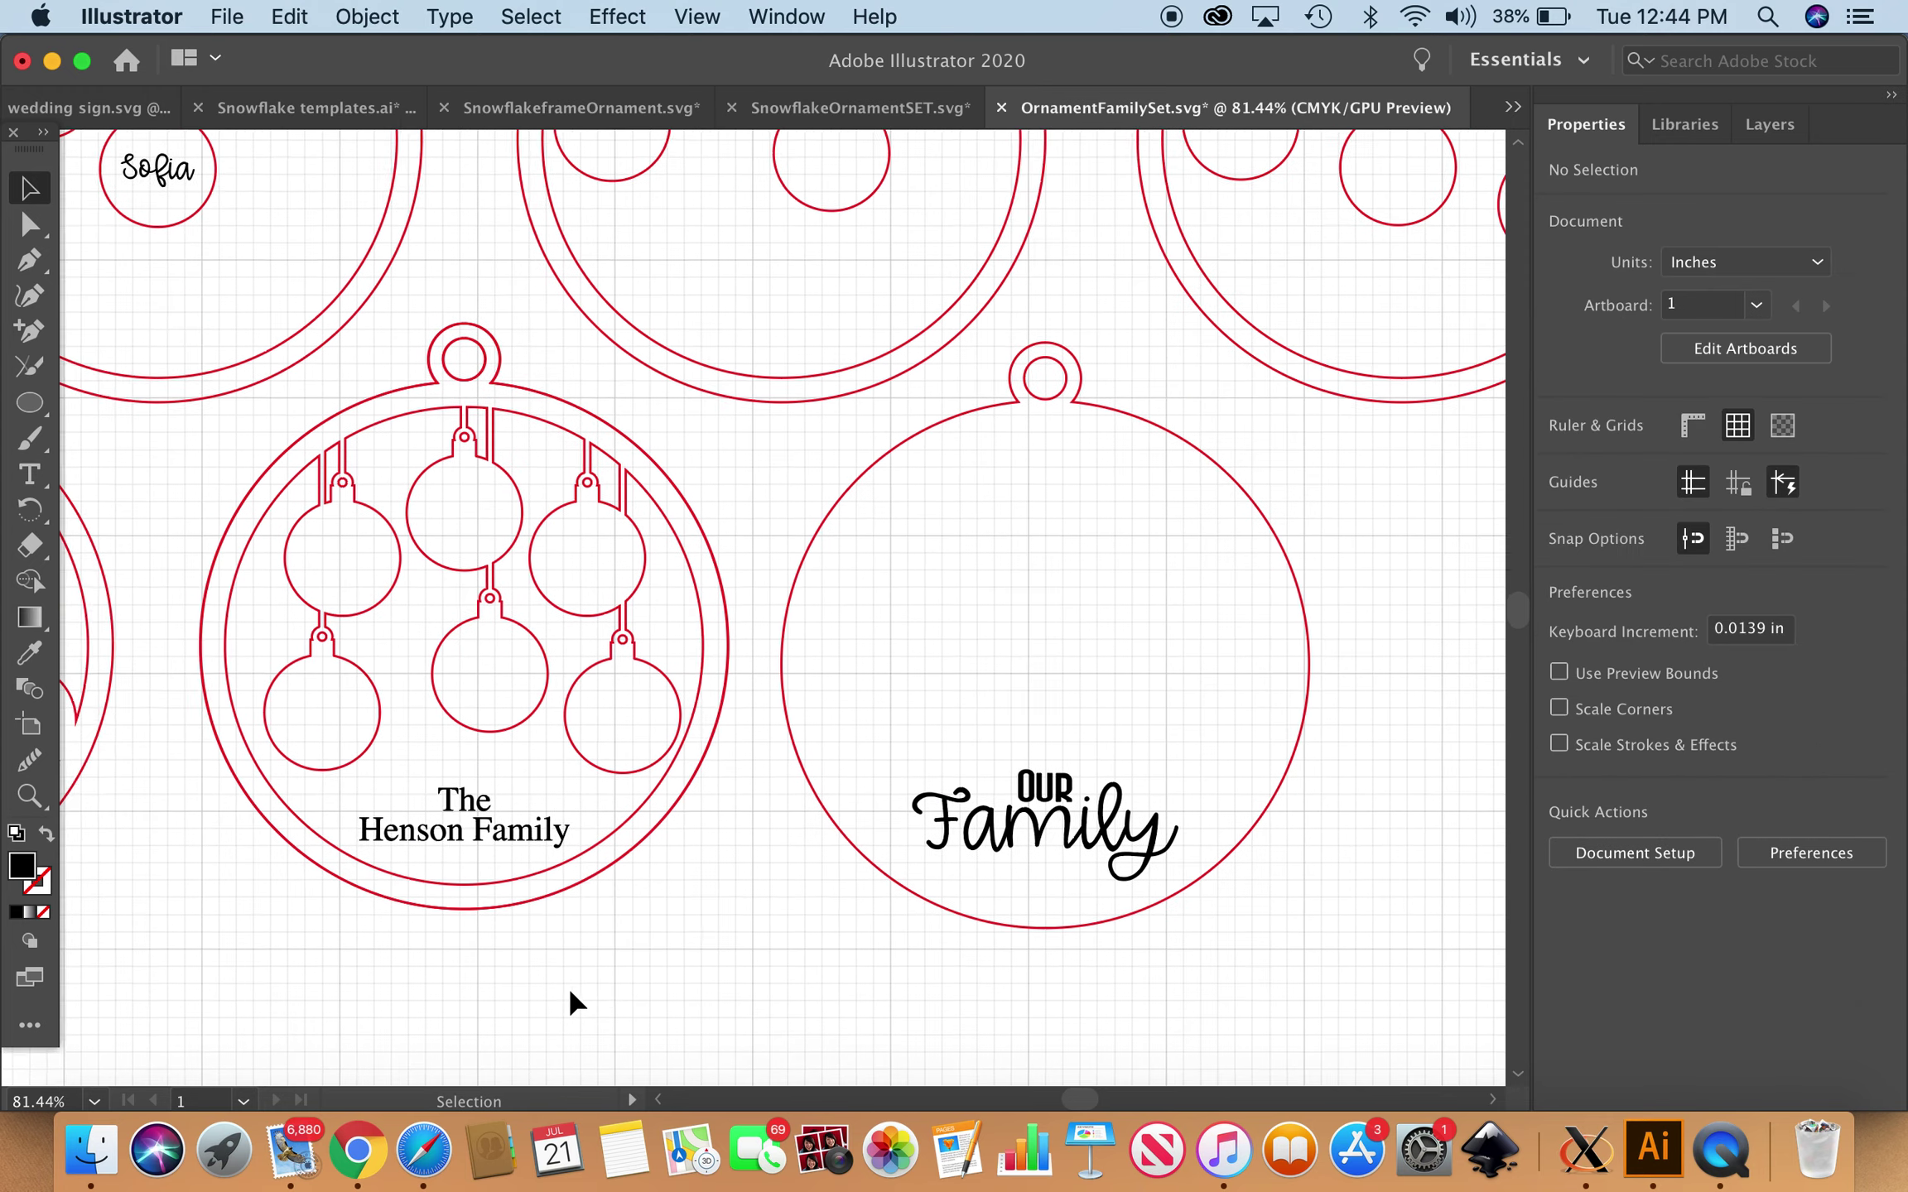
scroll(568, 987, "left", 1)
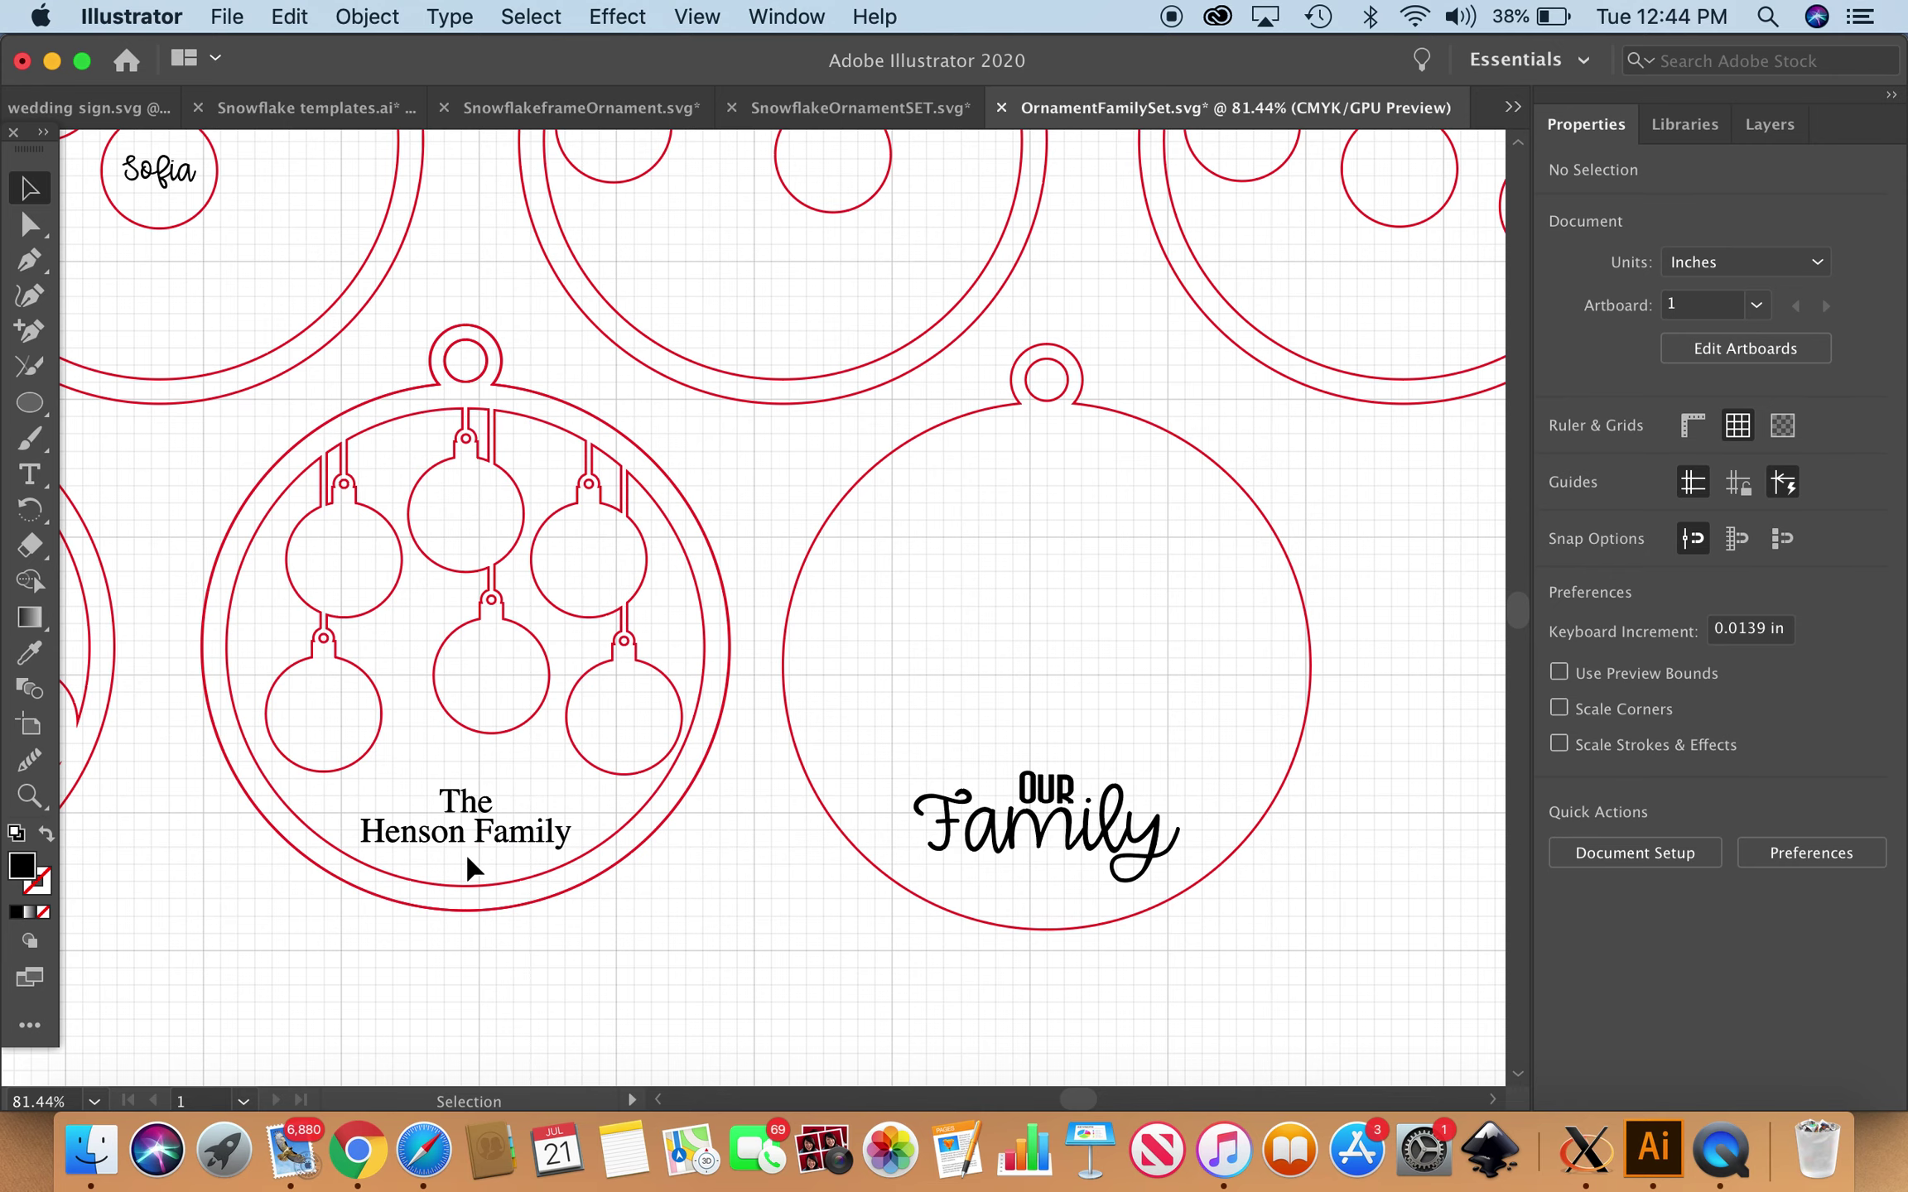
scroll(472, 867, "left", 10)
scroll(472, 868, "down", 3)
scroll(472, 868, "left", 5)
scroll(472, 867, "up", 2)
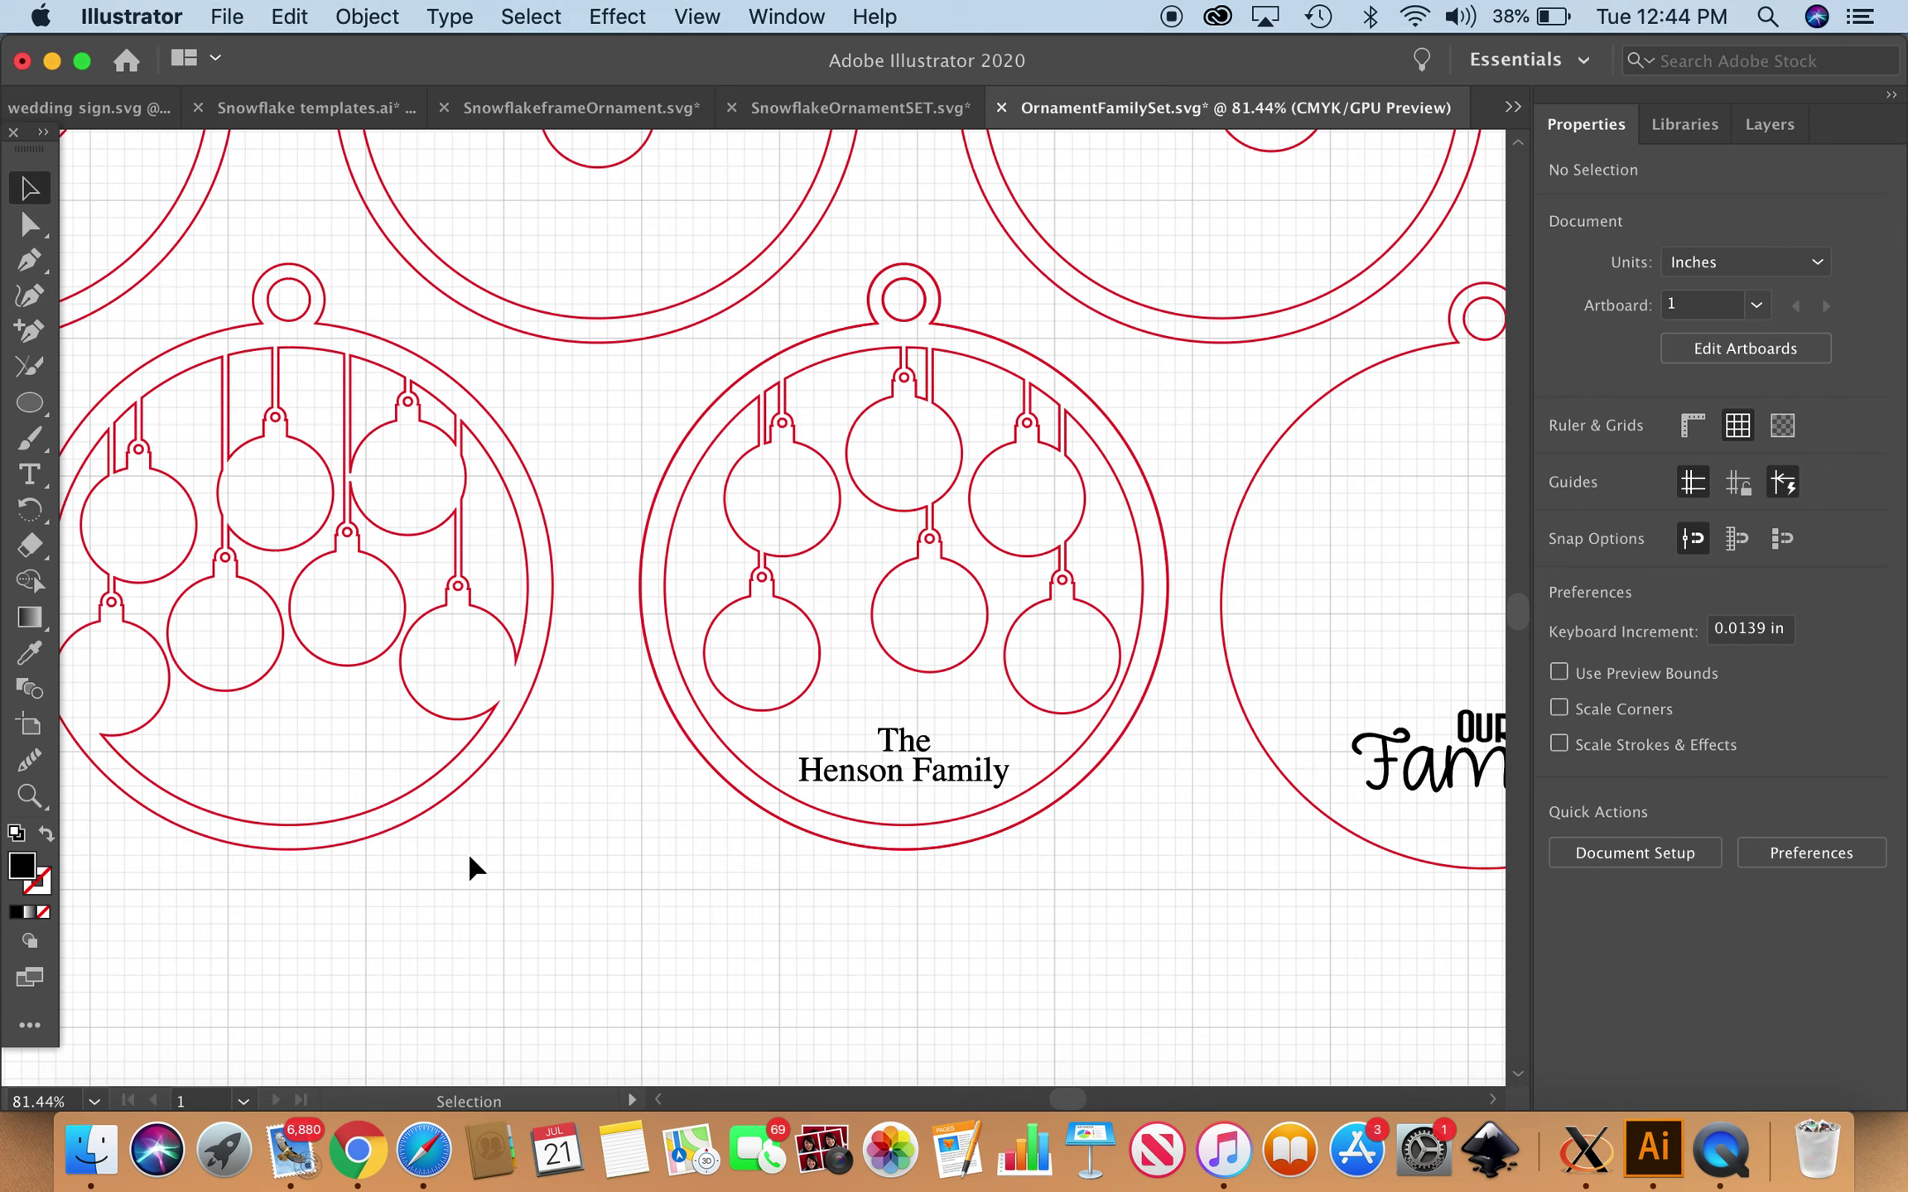
left_click_drag(933, 785, 317, 782)
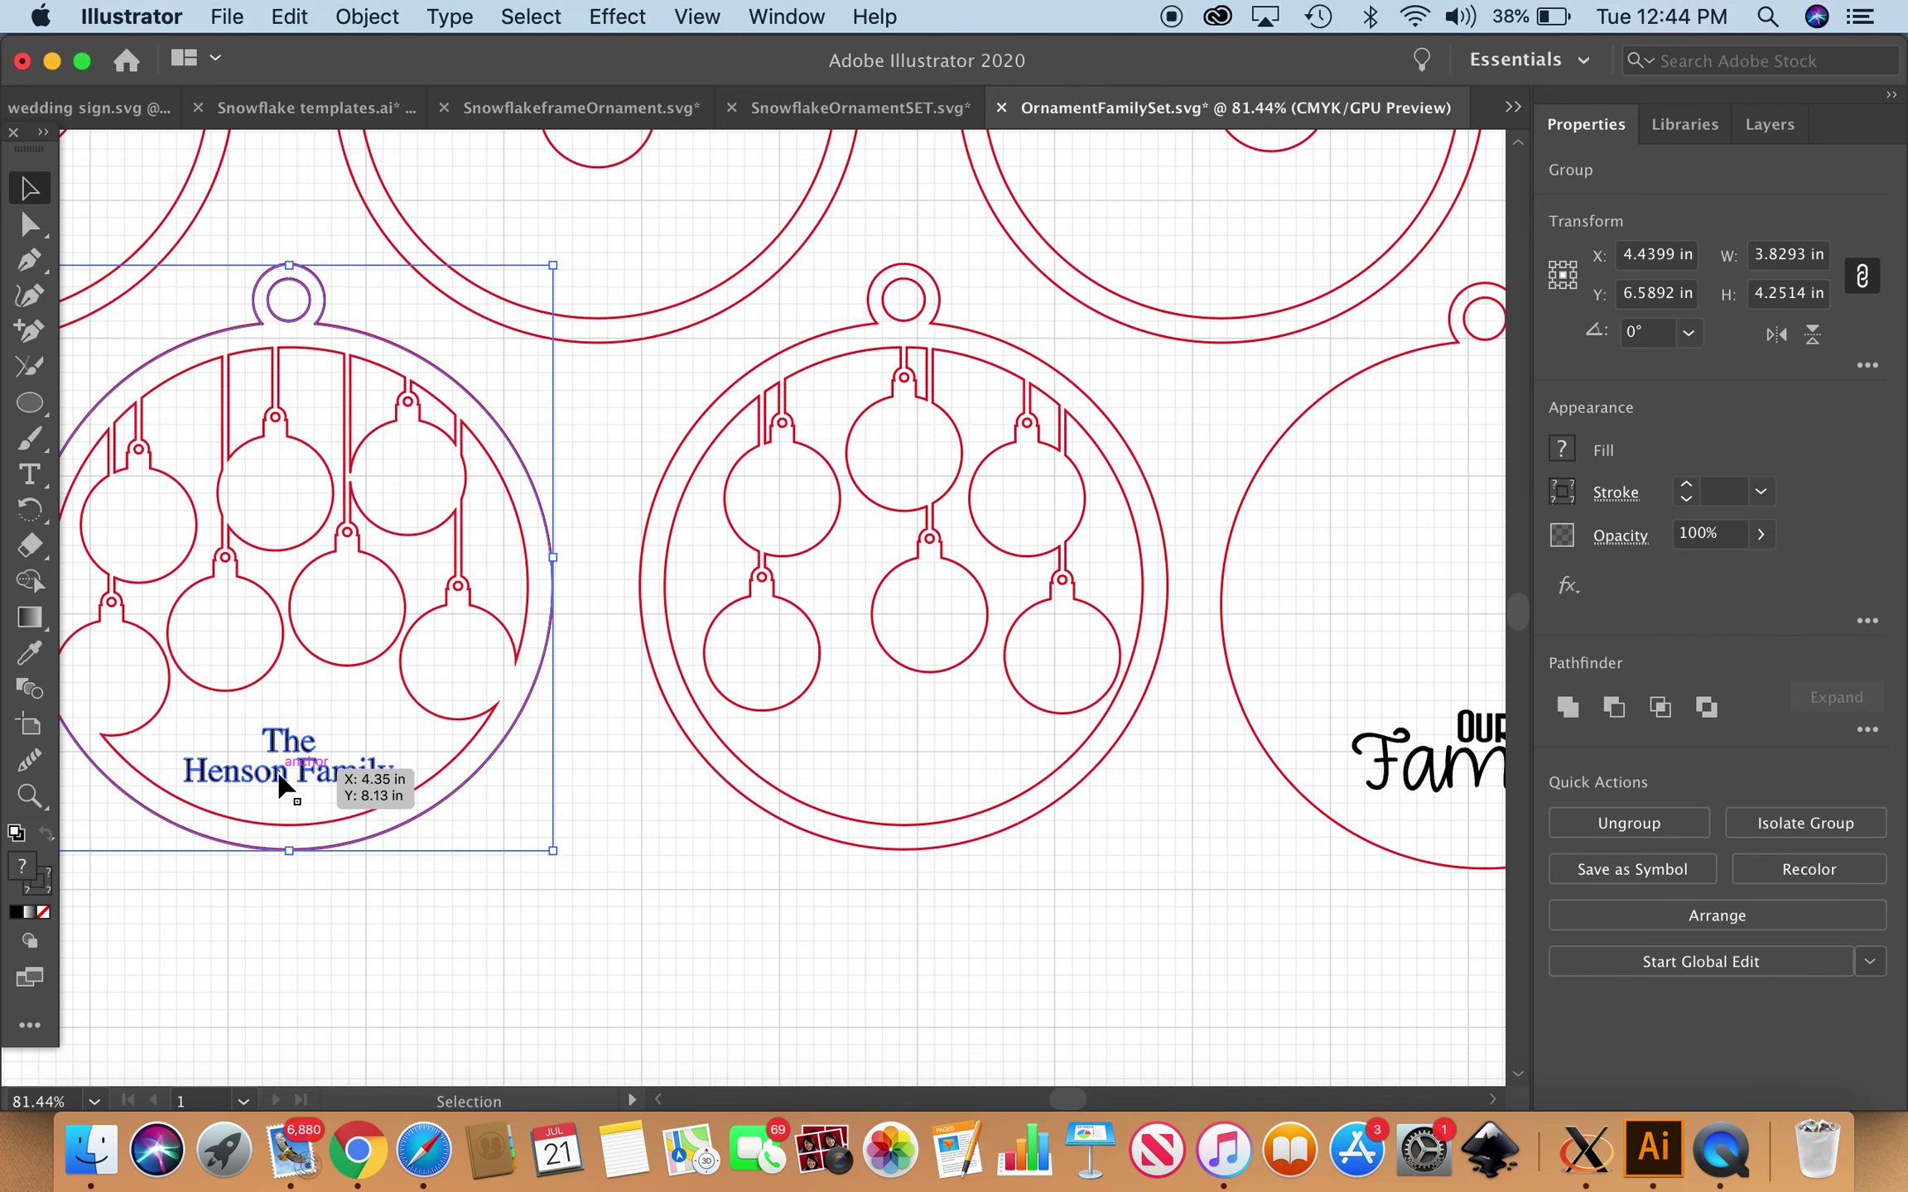
Place the Henson ornament beside the Our Family ornament at the end of the bottom row.
scroll(257, 797, "down", 3)
scroll(257, 797, "down", 3)
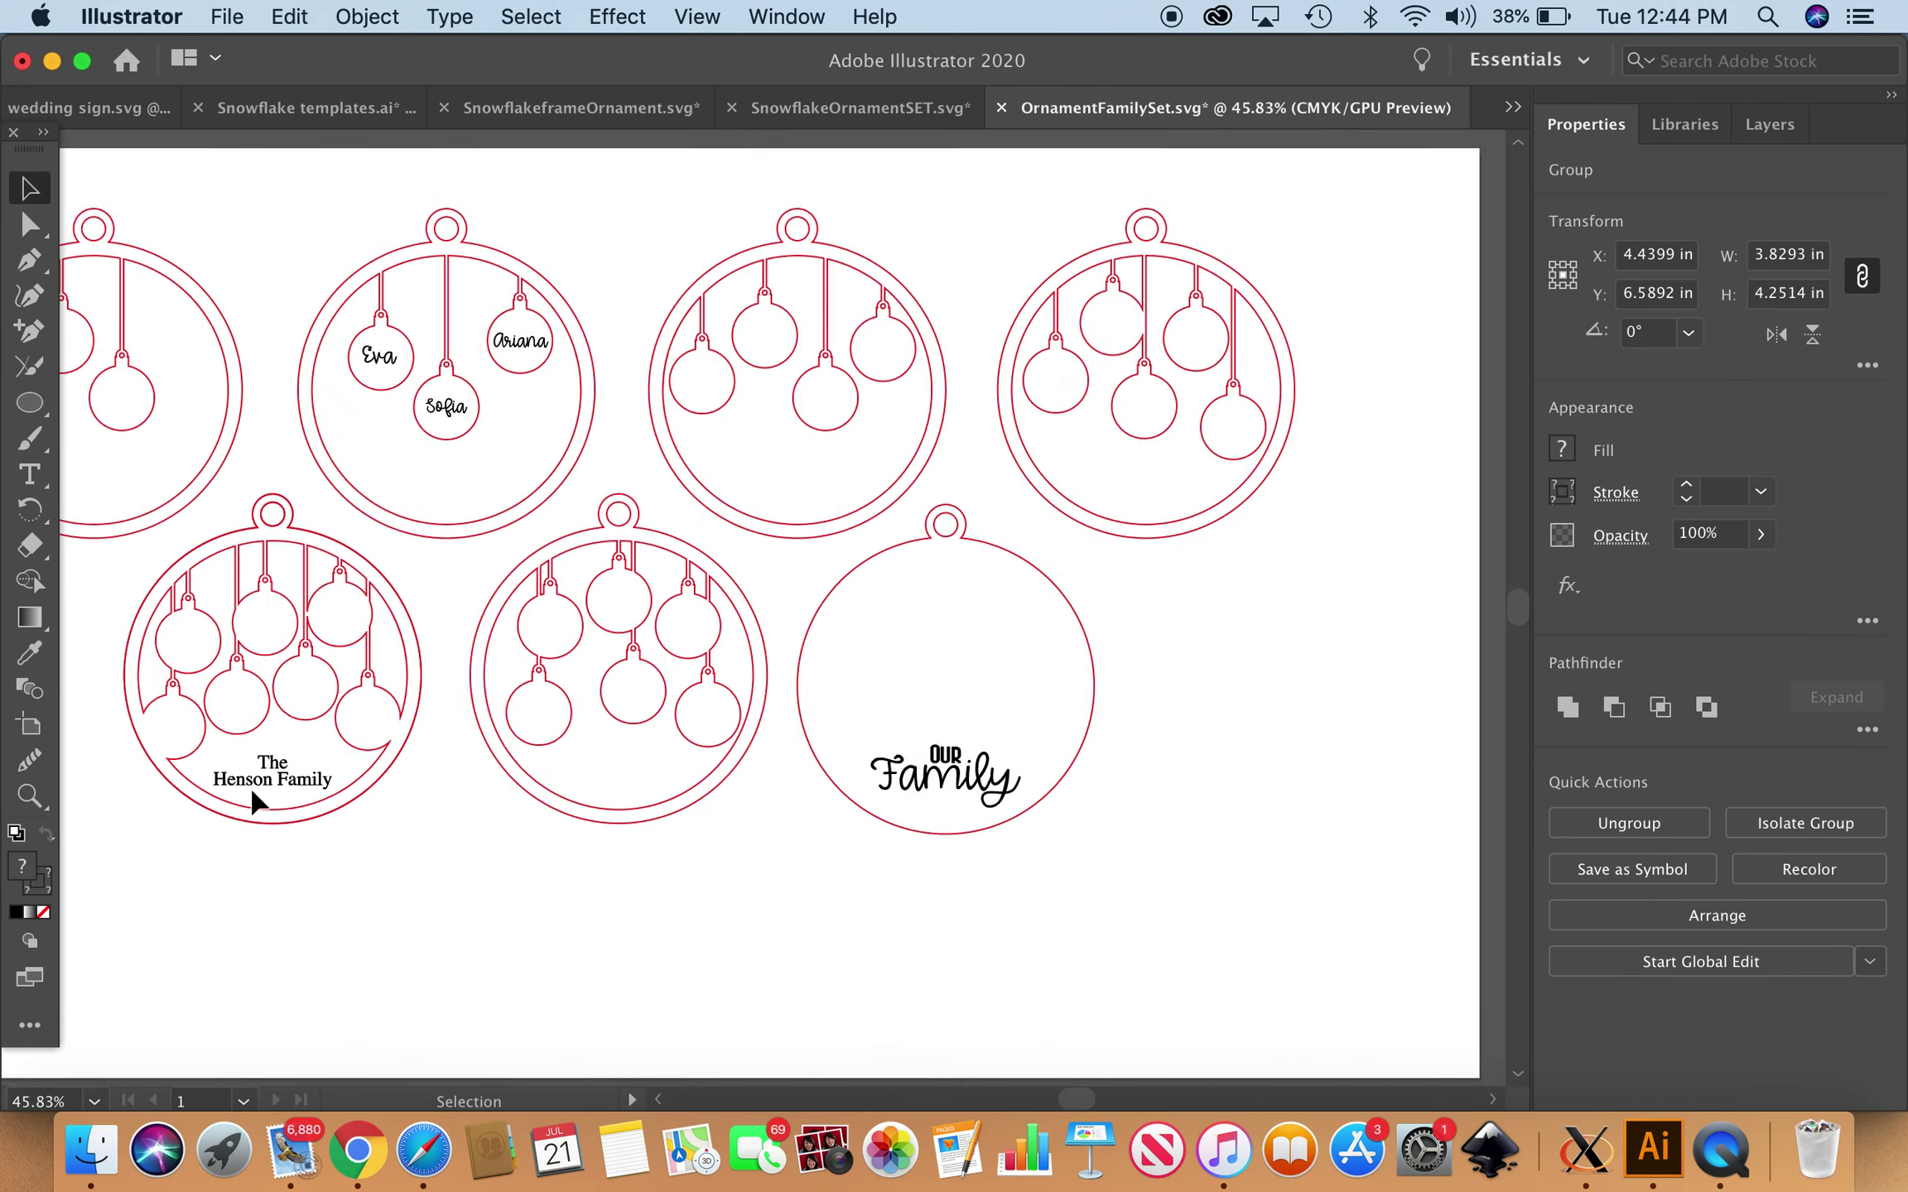
left_click_drag(509, 785, 1271, 816)
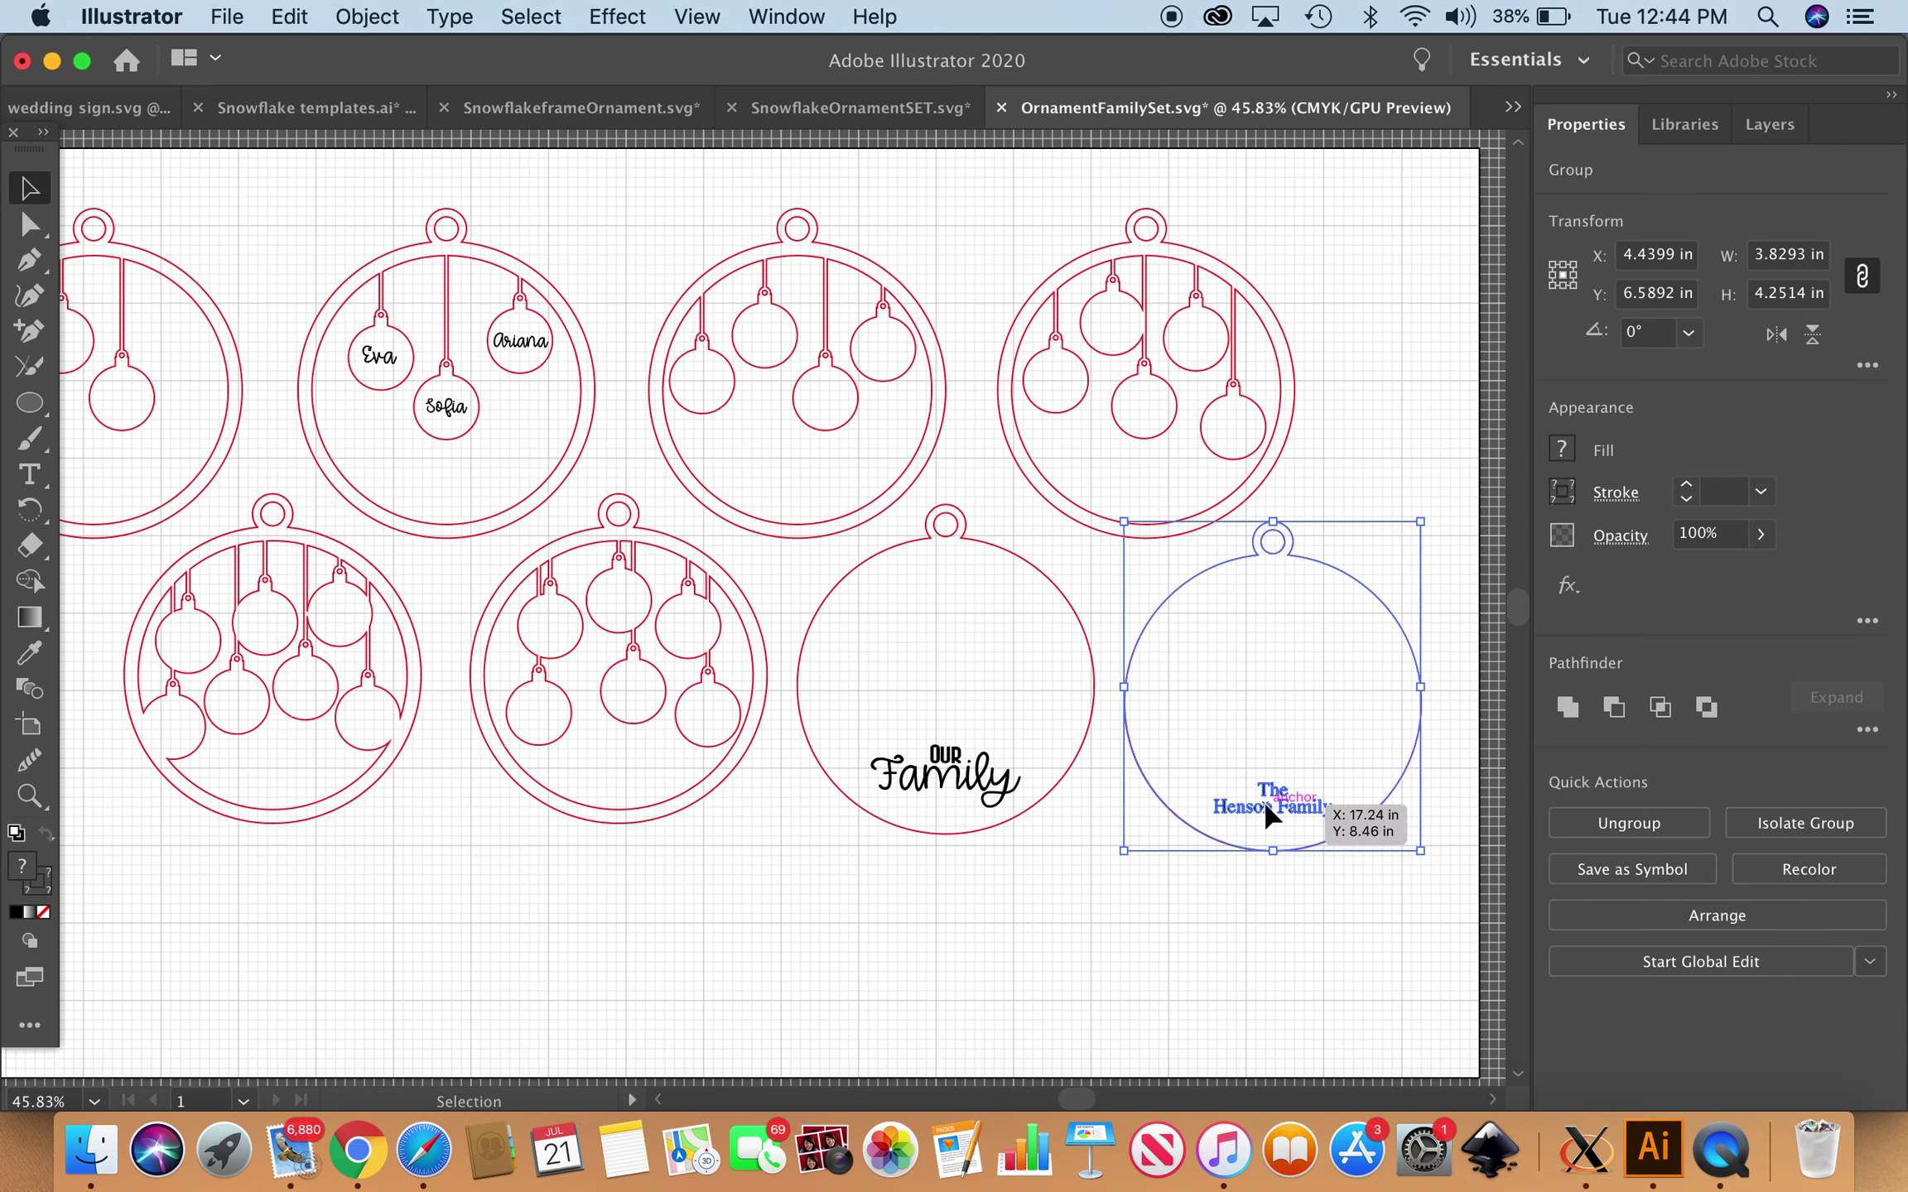
left_click(1070, 941)
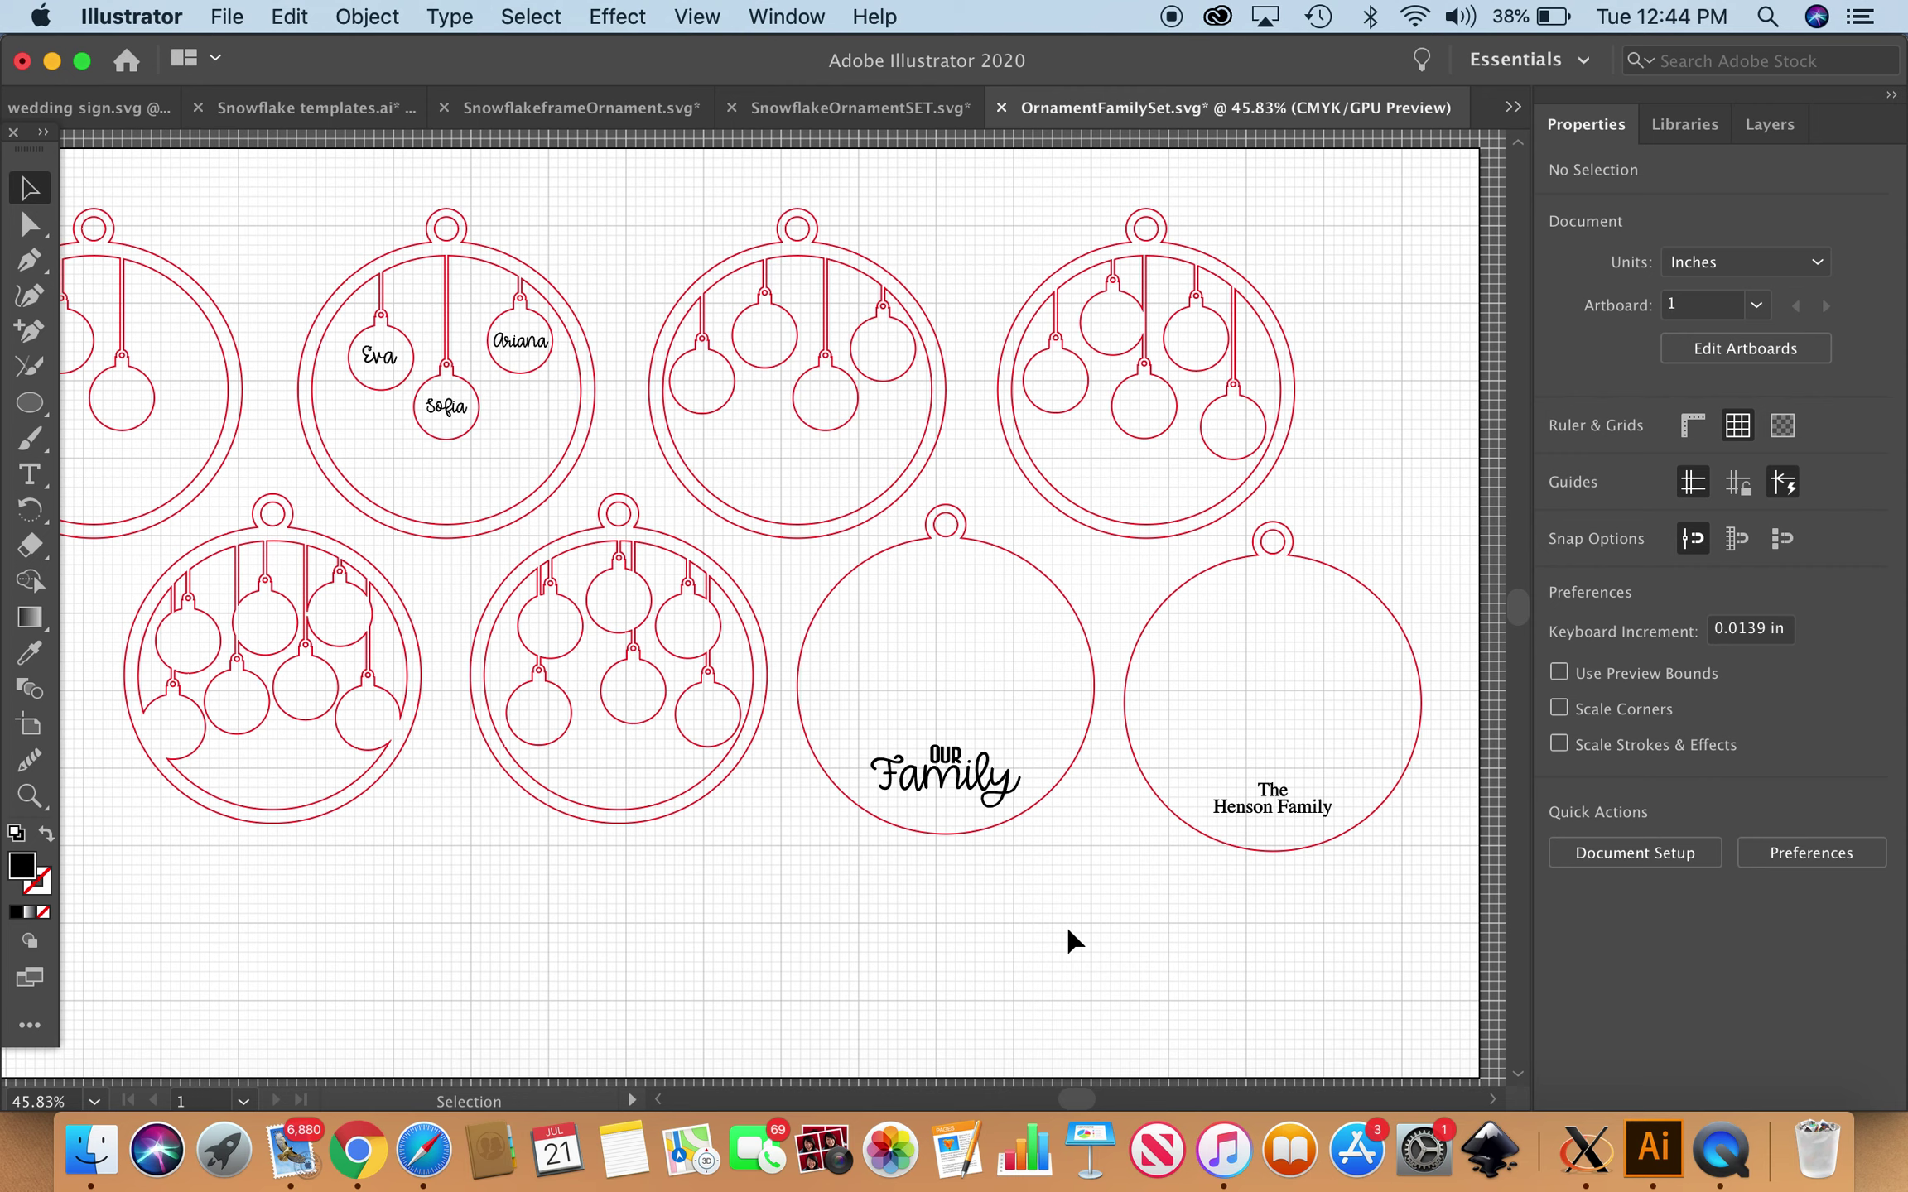